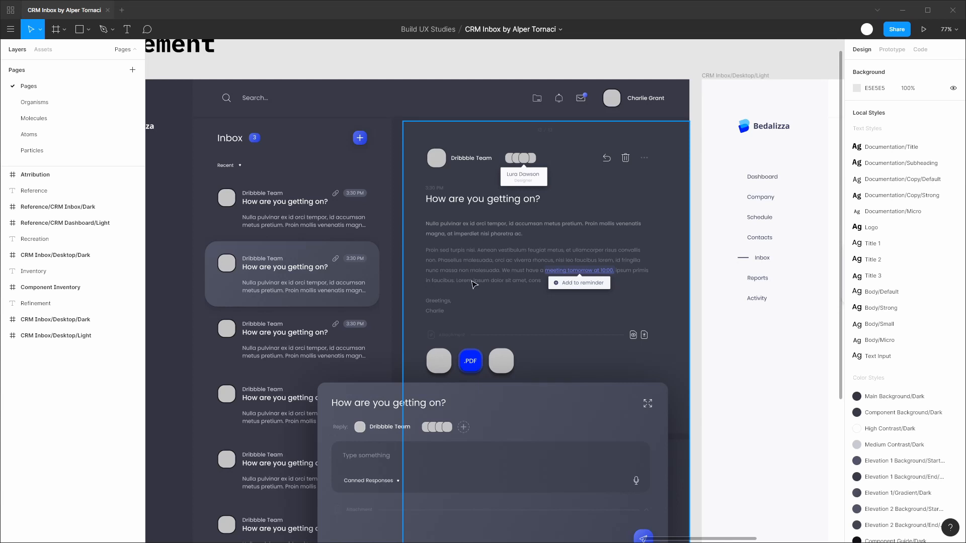
# Step: Copy the Recipients/Tooltip group from the dark inbox design onto the Atoms page, beside the Dropdown Triggers/Light frame
pyautogui.keyDown('ctrl'); pyautogui.click(527, 180); pyautogui.keyUp('ctrl')
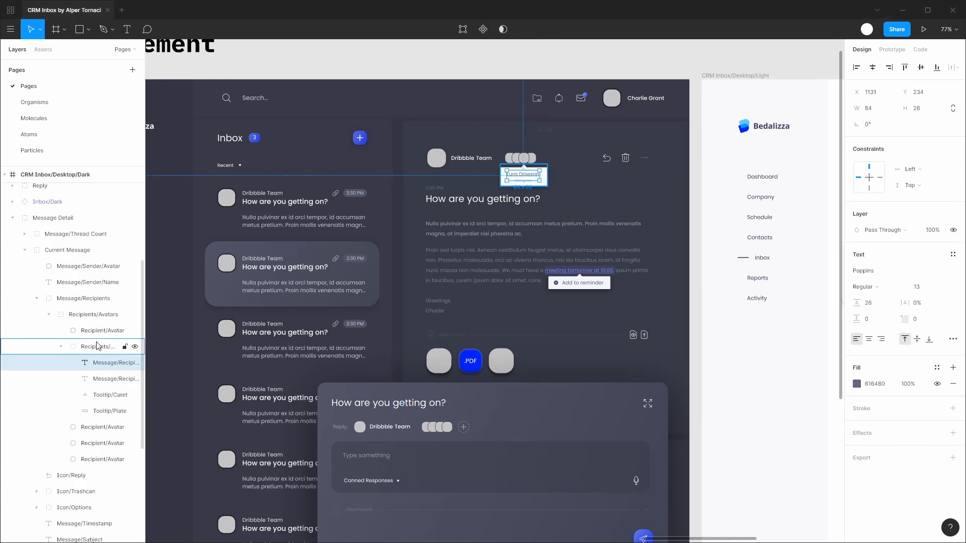
pyautogui.click(97, 346)
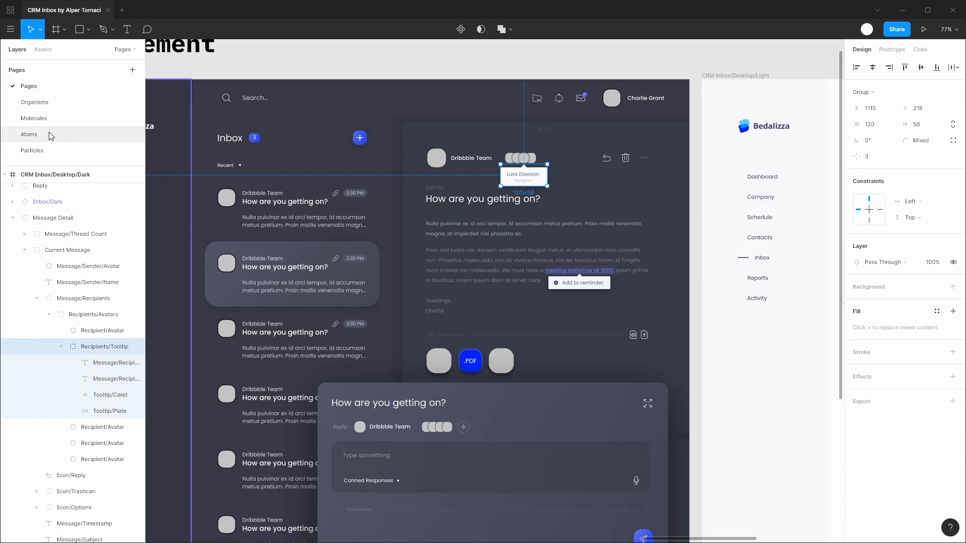
pyautogui.click(112, 135)
pyautogui.moveTo(787, 243); pyautogui.dragTo(465, 198)
pyautogui.scroll(5, 431, 271)
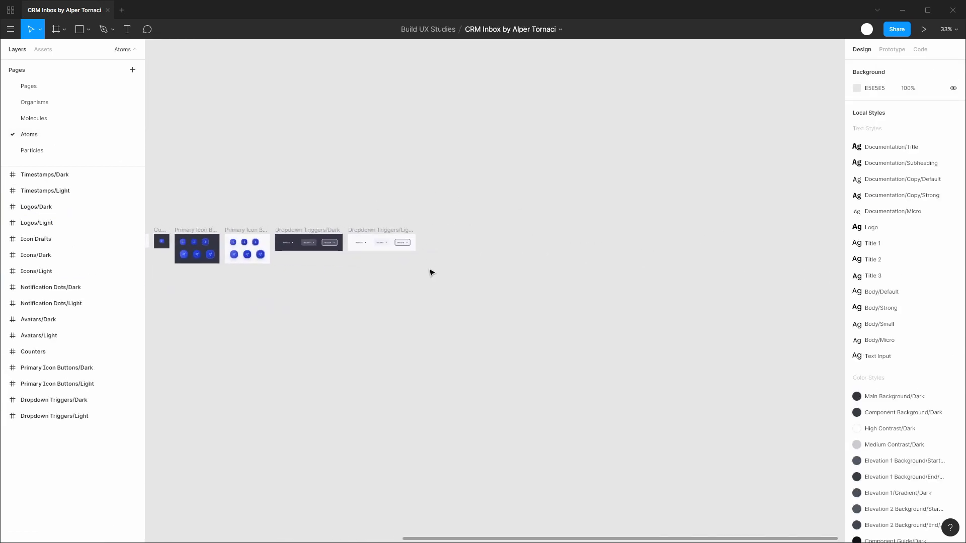
pyautogui.hotkey('ctrl', 'v')
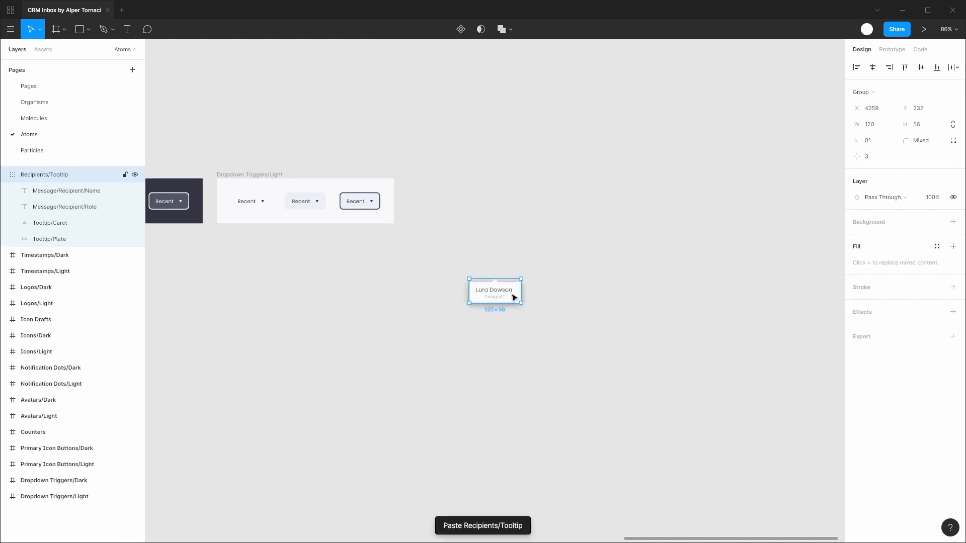
pyautogui.moveTo(518, 302); pyautogui.dragTo(491, 206)
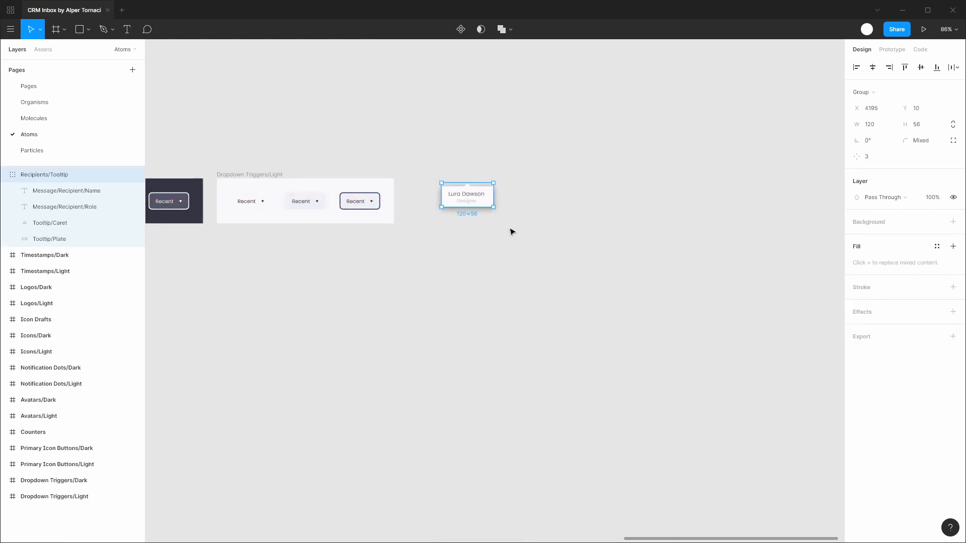
# Step: Wrap the pasted tooltip group in a frame and name it Tooltips/Dark
pyautogui.hotkey('ctrl', 'alt', 'g')
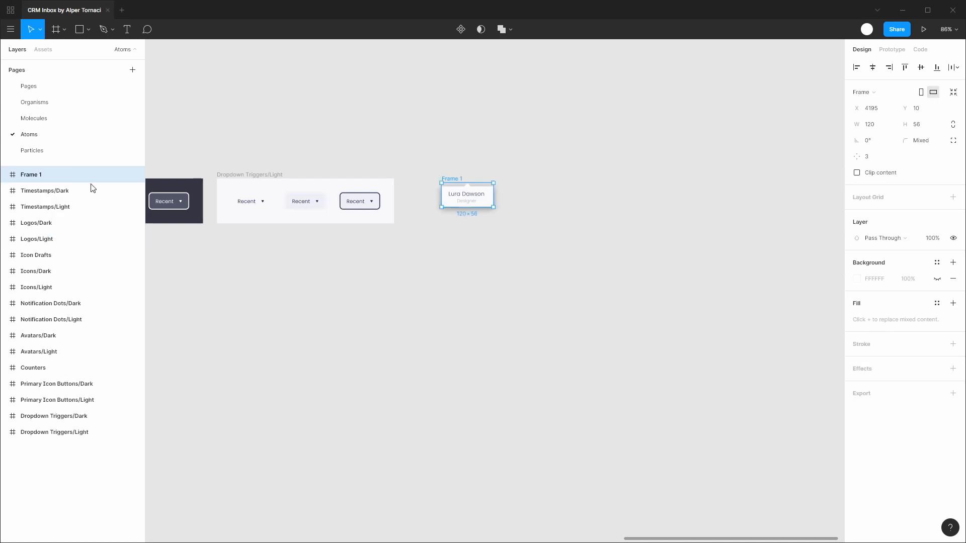
pyautogui.doubleClick(27, 176)
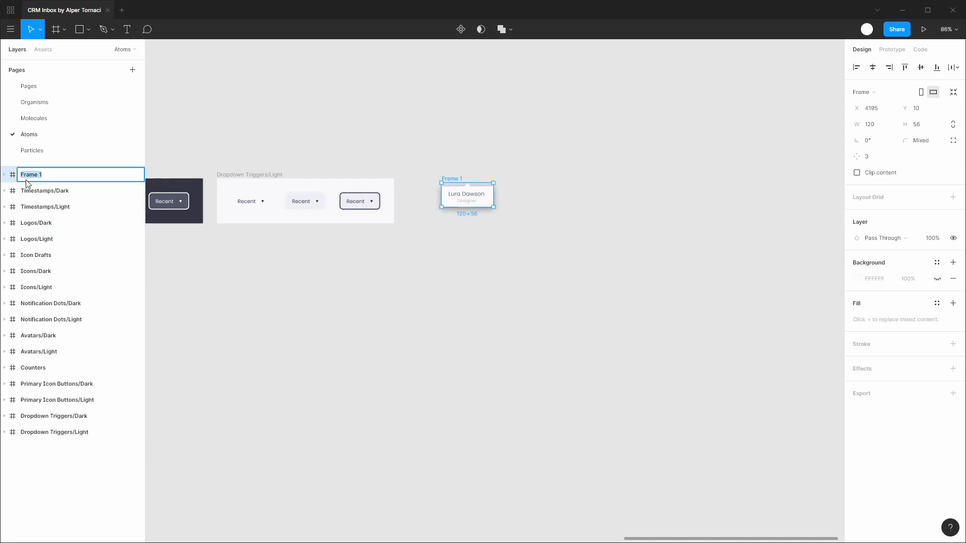
pyautogui.write('Tooltips/Dark')
pyautogui.press('Return')
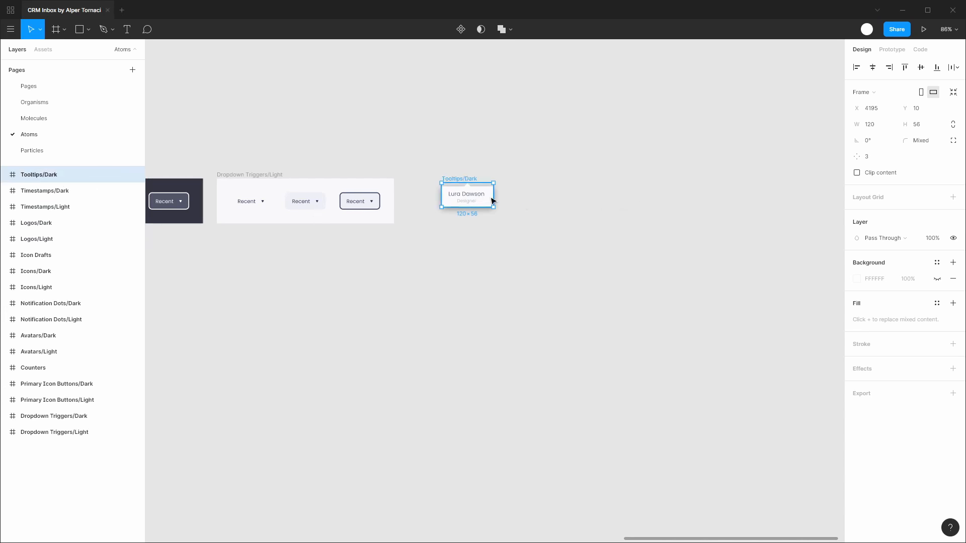
# Step: Make the Tooltips/Dark frame's background visible and apply the Main Background/Dark color style
pyautogui.click(937, 279)
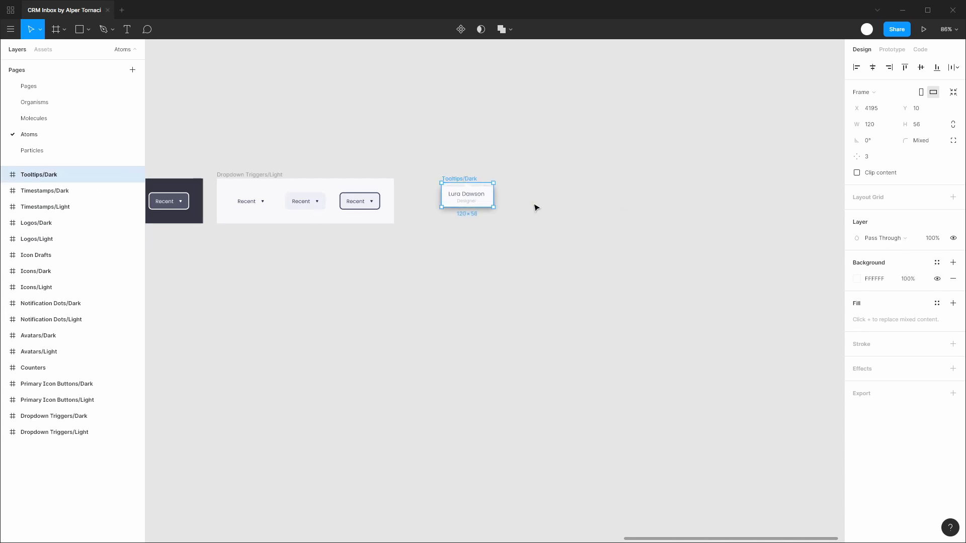
pyautogui.scroll(2, 460, 197)
pyautogui.scroll(5, 460, 196)
pyautogui.click(937, 262)
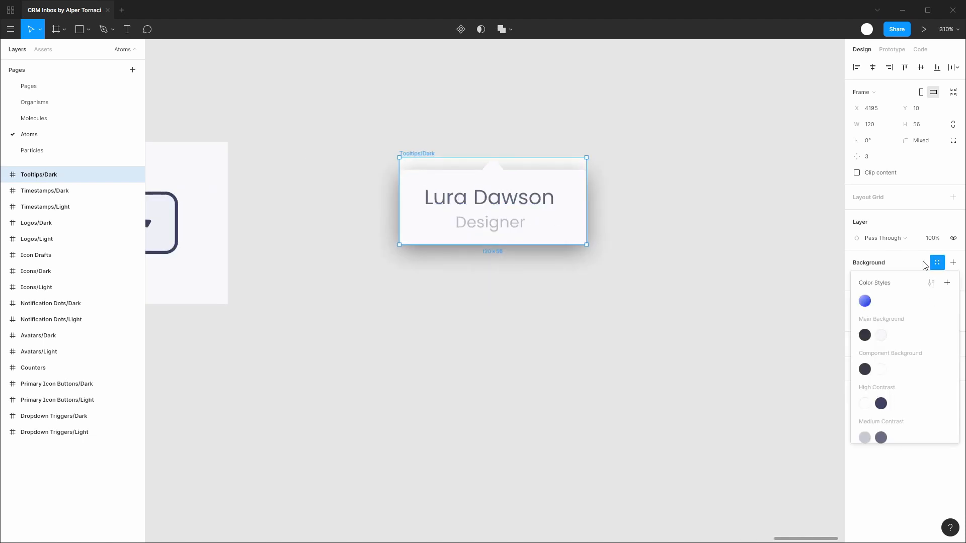
pyautogui.click(865, 335)
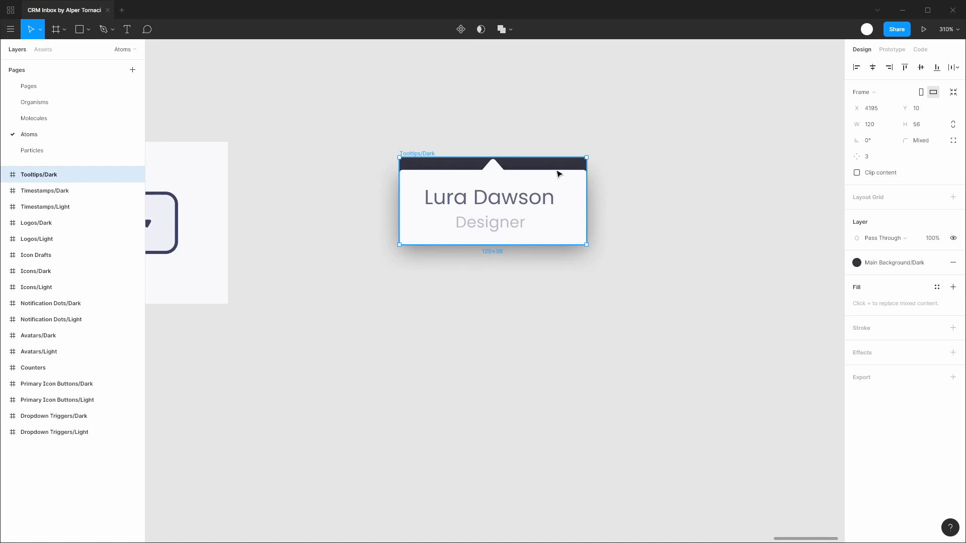
# Step: Enlarge the Tooltips/Dark frame to 184 × 120 without scaling the tooltip inside it
pyautogui.hotkey('ctrl', 'shift', 'Right')
pyautogui.hotkey('ctrl', 'shift', 'Right')
pyautogui.hotkey('ctrl', 'shift', 'Right')
pyautogui.hotkey('ctrl', 'shift', 'Right')
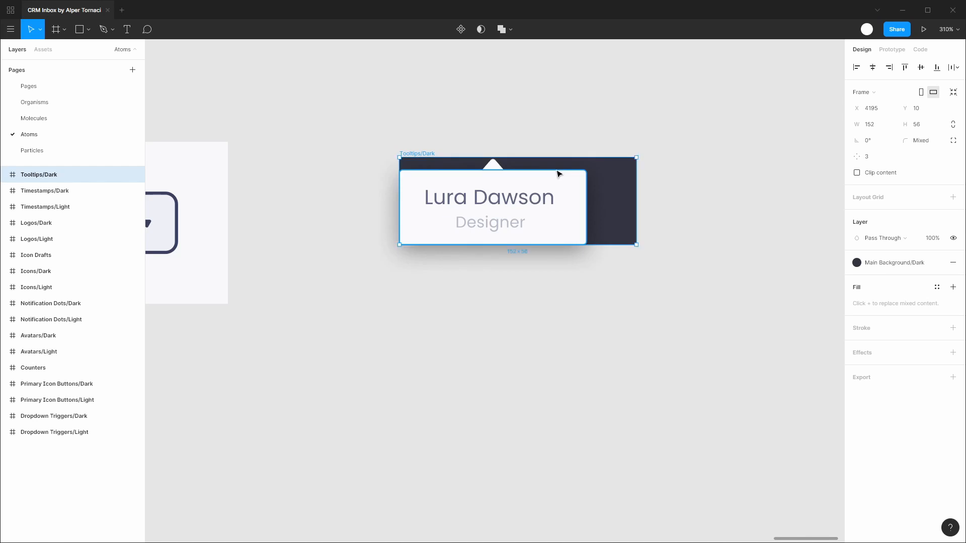
pyautogui.hotkey('ctrl', 'shift', 'Right')
pyautogui.hotkey('ctrl', 'shift', 'Right')
pyautogui.hotkey('ctrl', 'shift', 'Right')
pyautogui.hotkey('ctrl', 'shift', 'Right')
pyautogui.hotkey('ctrl', 'shift', 'Down')
pyautogui.hotkey('ctrl', 'shift', 'Down')
pyautogui.hotkey('ctrl', 'shift', 'Down')
pyautogui.hotkey('ctrl', 'shift', 'Down')
pyautogui.hotkey('ctrl', 'shift', 'Down')
pyautogui.hotkey('ctrl', 'shift', 'Down')
pyautogui.hotkey('ctrl', 'shift', 'Down')
pyautogui.hotkey('ctrl', 'shift', 'Down')
# Step: Move the Recipients/Tooltip group to X 32, Y 32 so it sits centered in the Tooltips/Dark frame
pyautogui.click(6, 175)
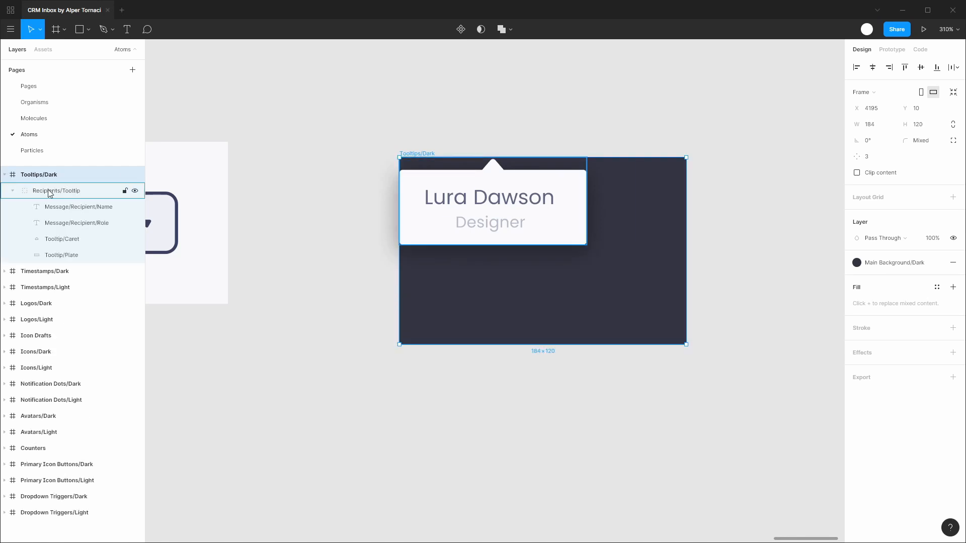
pyautogui.click(49, 193)
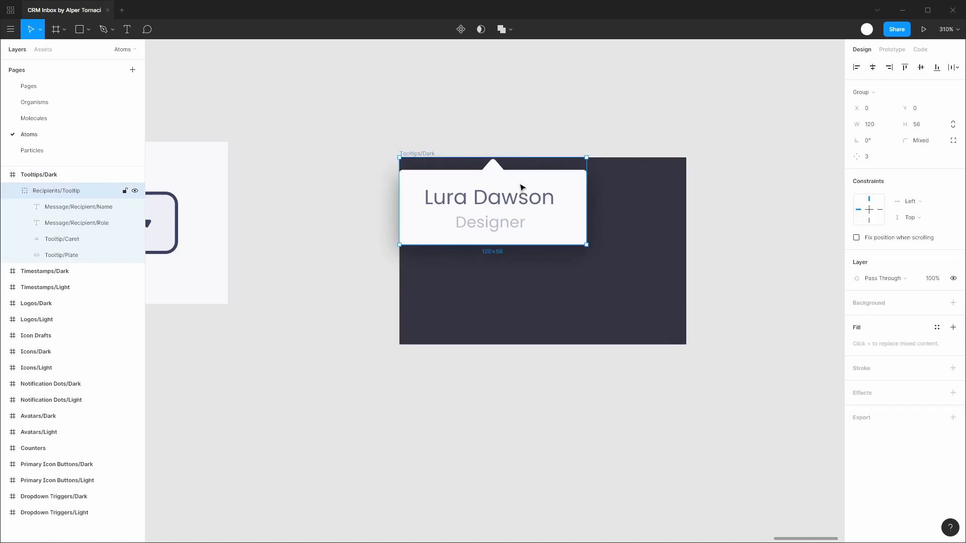
pyautogui.hotkey('shift', 'Down')
pyautogui.hotkey('shift', 'Down')
pyautogui.hotkey('shift', 'Down')
pyautogui.hotkey('shift', 'Down')
pyautogui.hotkey('shift', 'Right')
pyautogui.hotkey('shift', 'Right')
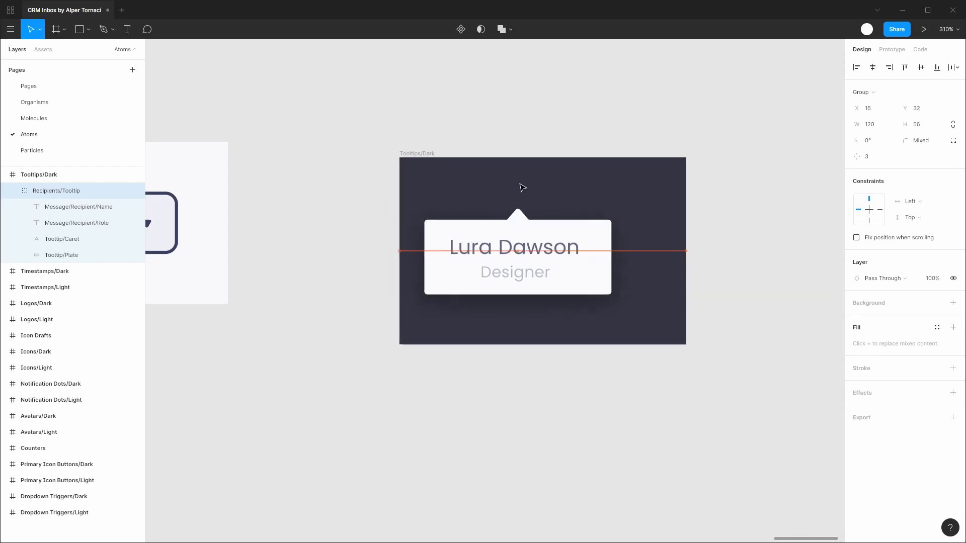
pyautogui.hotkey('shift', 'Right')
pyautogui.hotkey('shift', 'Right')
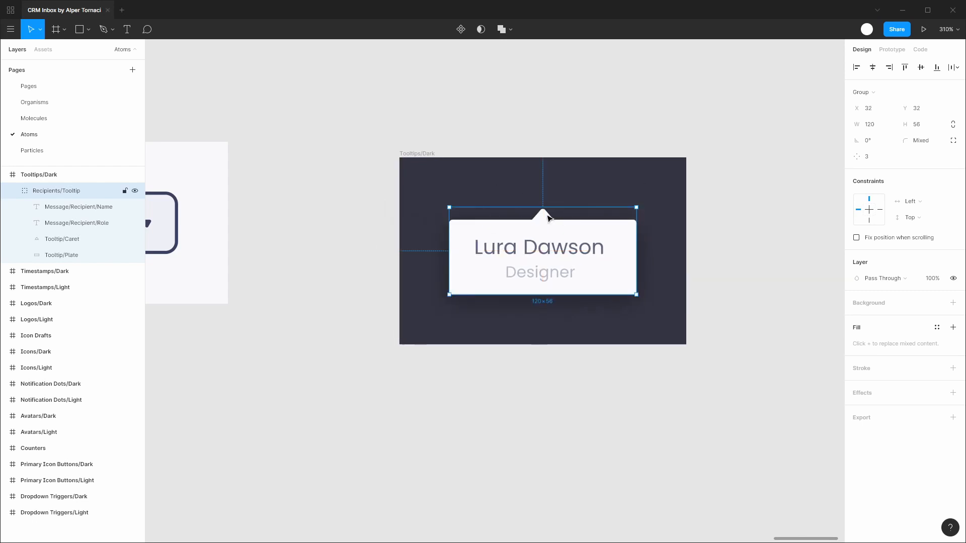
# Step: Apply the Main Background/Light color style to the fills of Tooltip/Plate and Tooltip/Caret
pyautogui.hscroll(5, 548, 218)
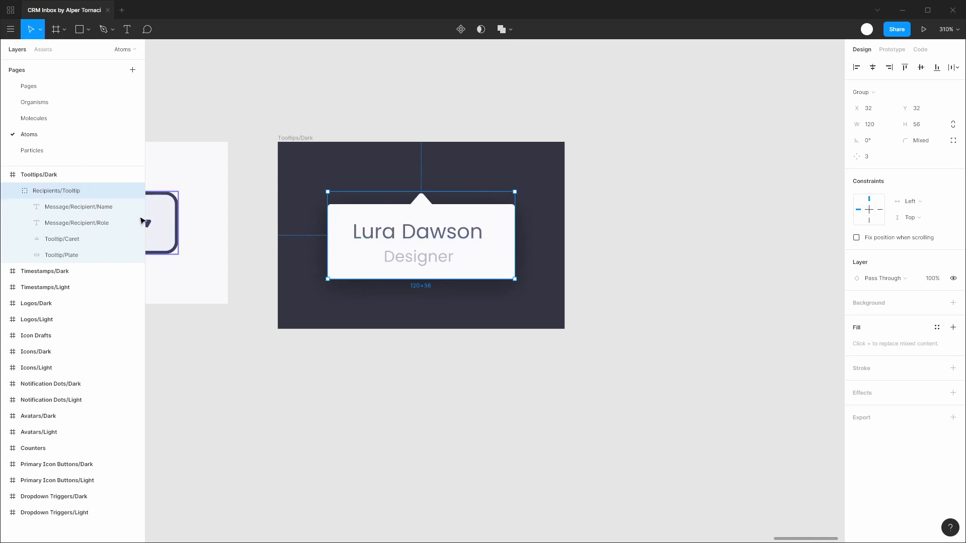
pyautogui.click(62, 255)
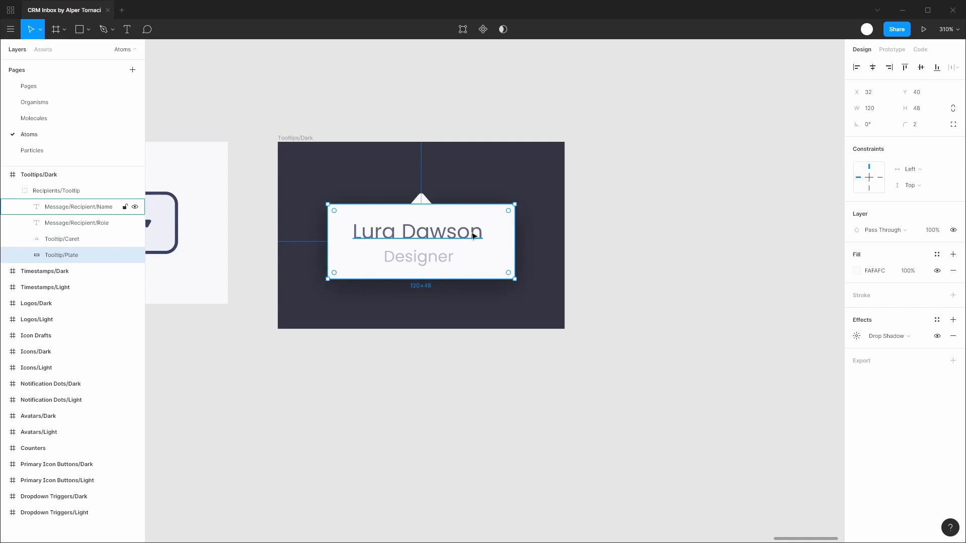
pyautogui.click(937, 254)
pyautogui.click(883, 328)
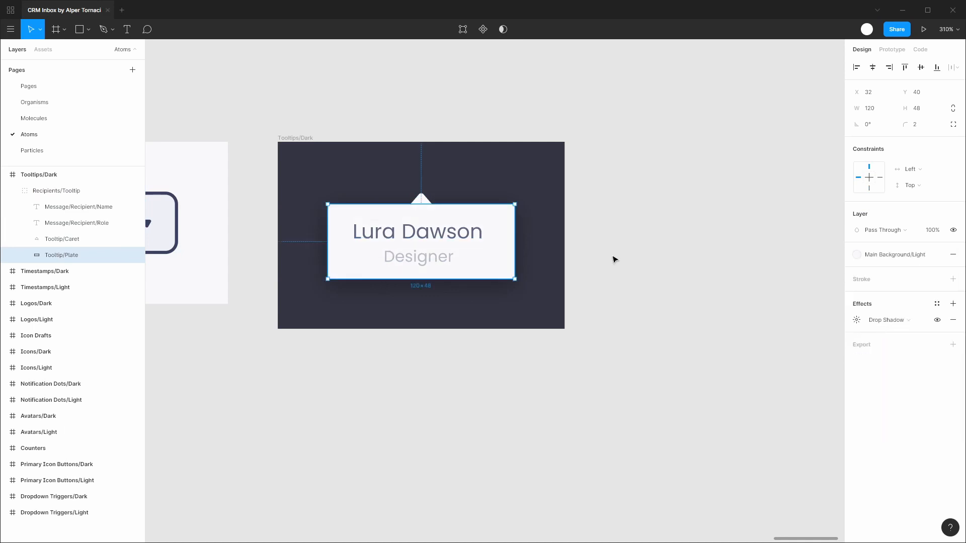
pyautogui.click(73, 242)
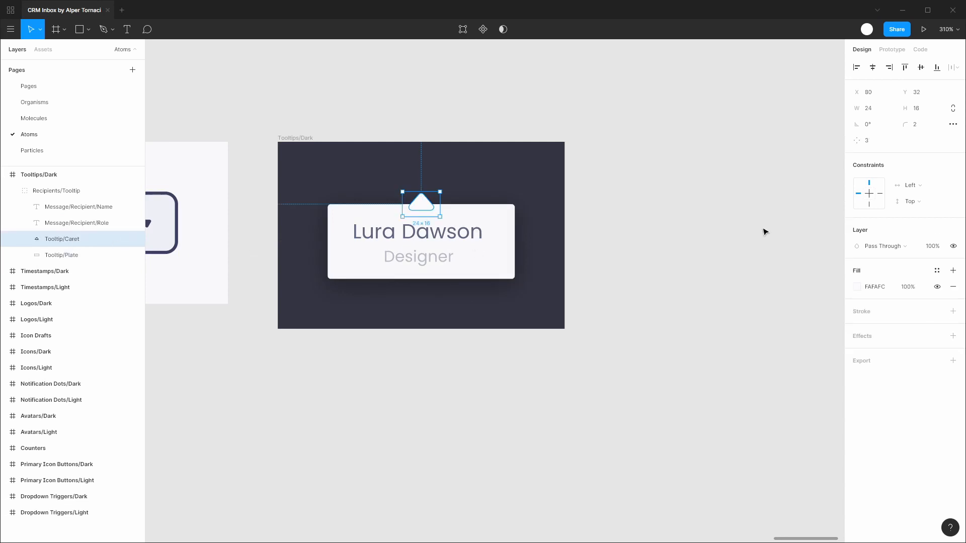
pyautogui.click(937, 271)
pyautogui.click(884, 344)
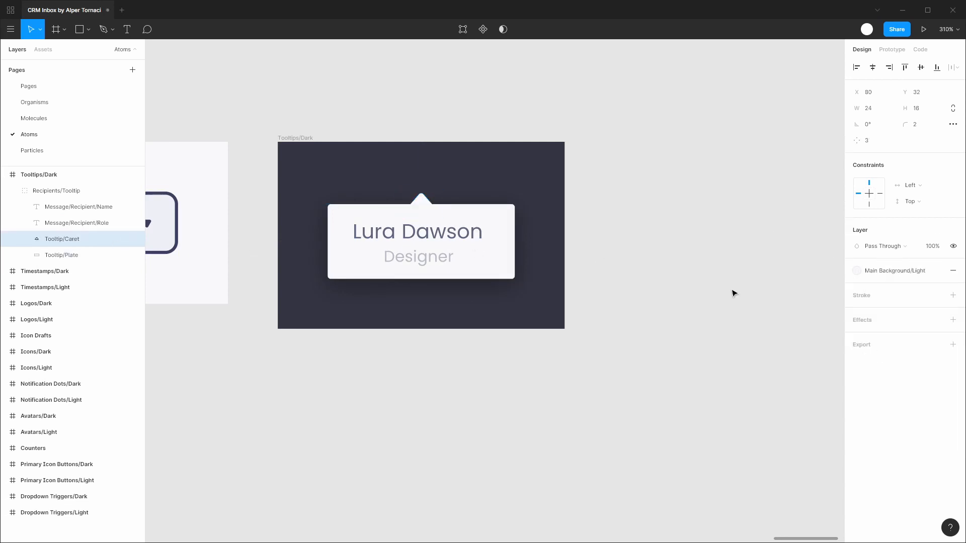
# Step: Give the Message/Recipient/Name text the Body/Small text style and the High Contrast/Light fill style
pyautogui.click(468, 232)
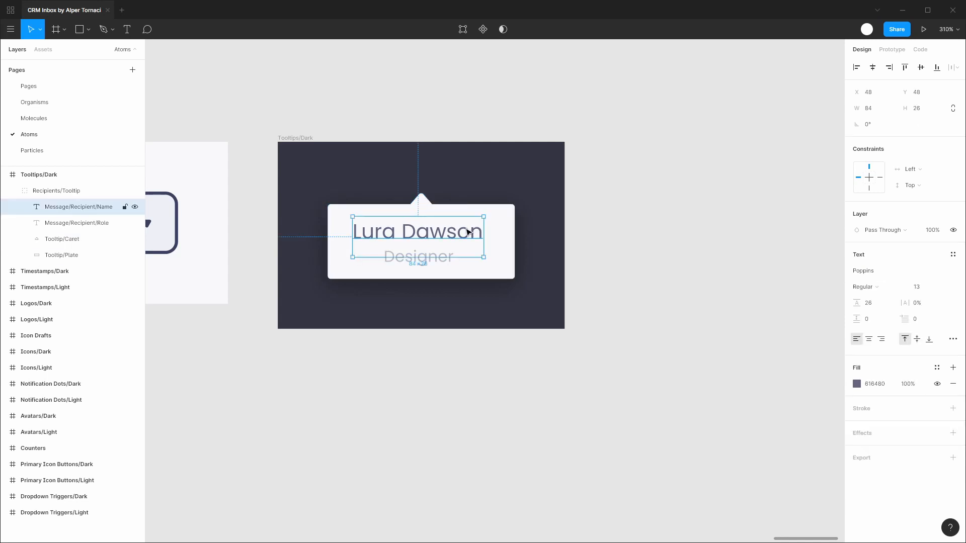
pyautogui.click(92, 233)
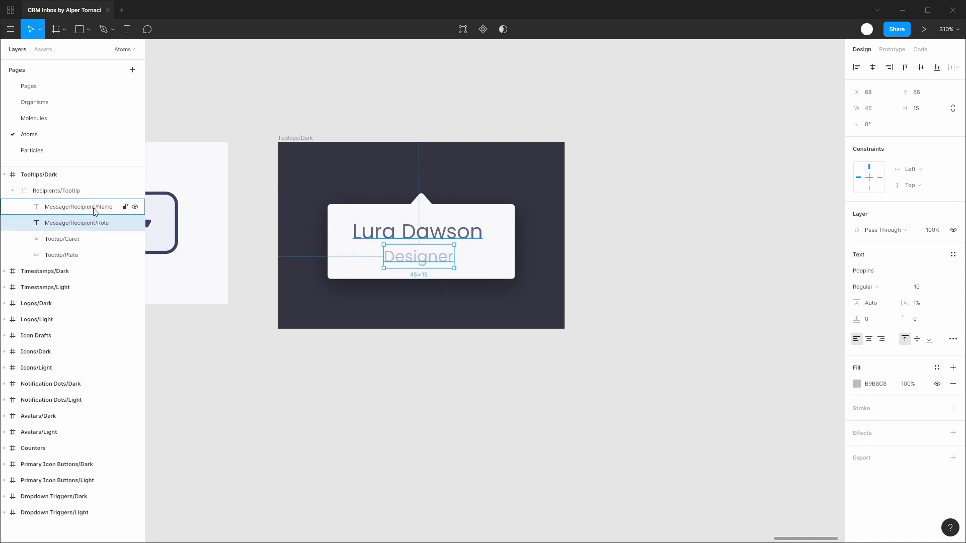
pyautogui.click(96, 211)
pyautogui.click(96, 225)
pyautogui.click(97, 210)
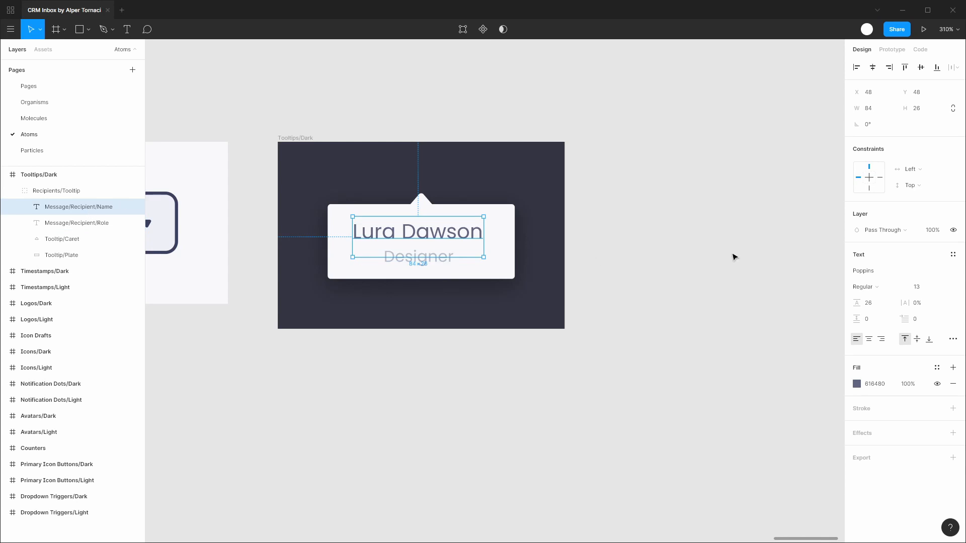
pyautogui.click(953, 255)
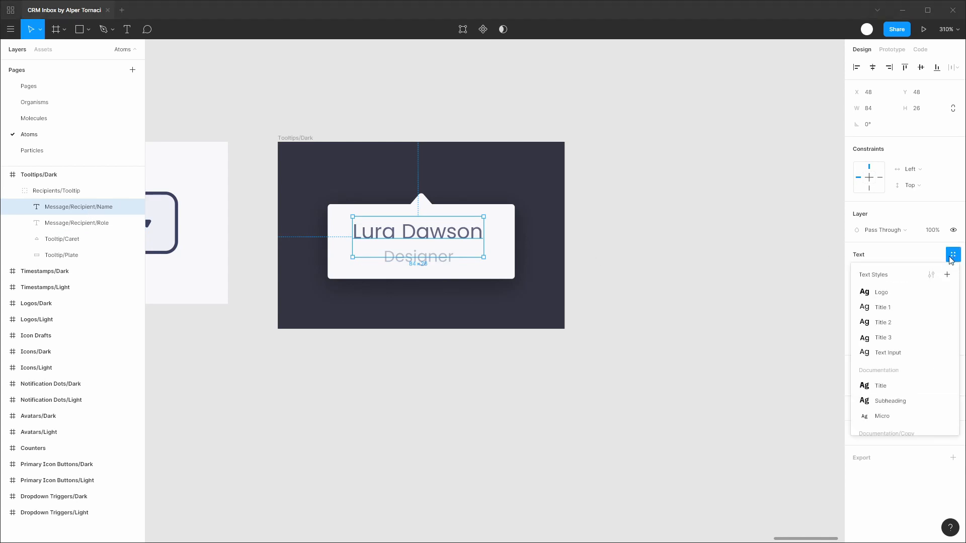
pyautogui.scroll(-3, 902, 364)
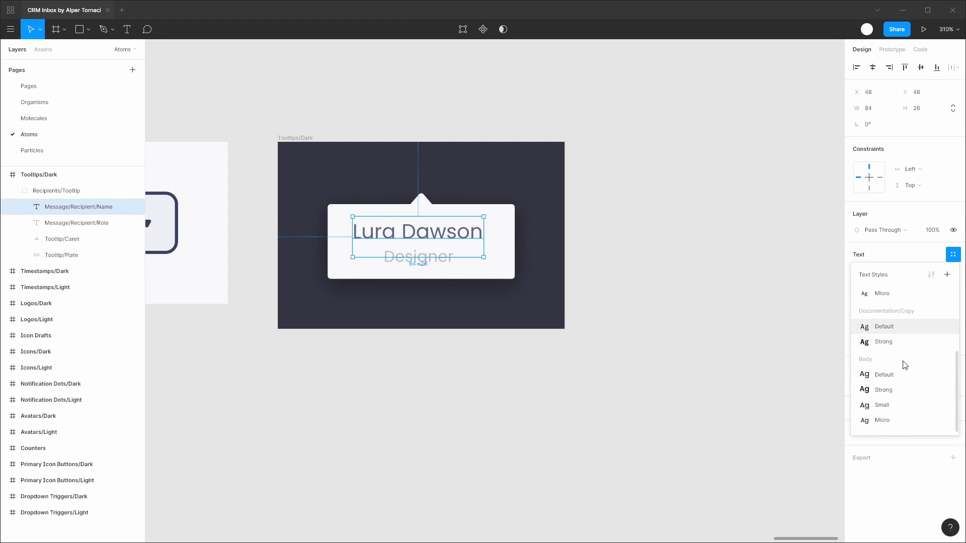
pyautogui.click(889, 405)
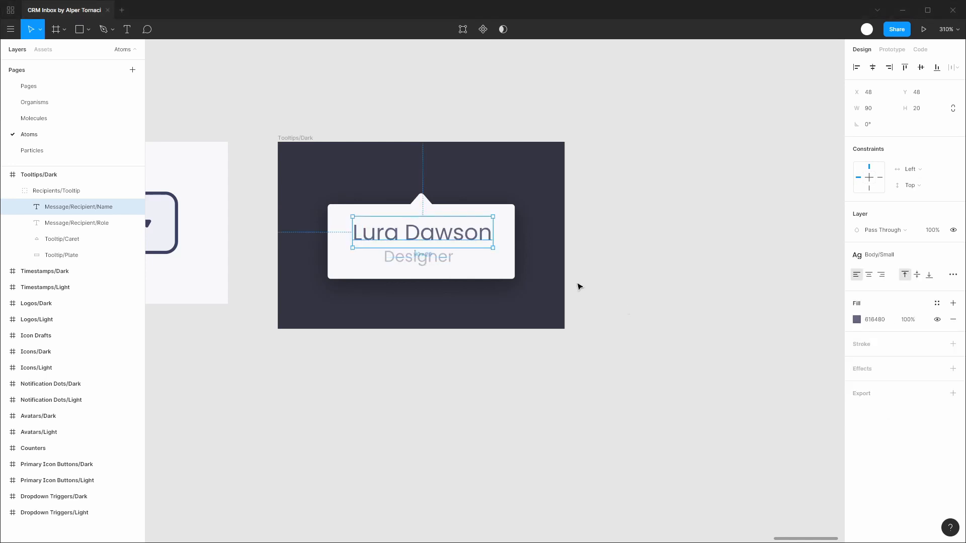
pyautogui.click(937, 303)
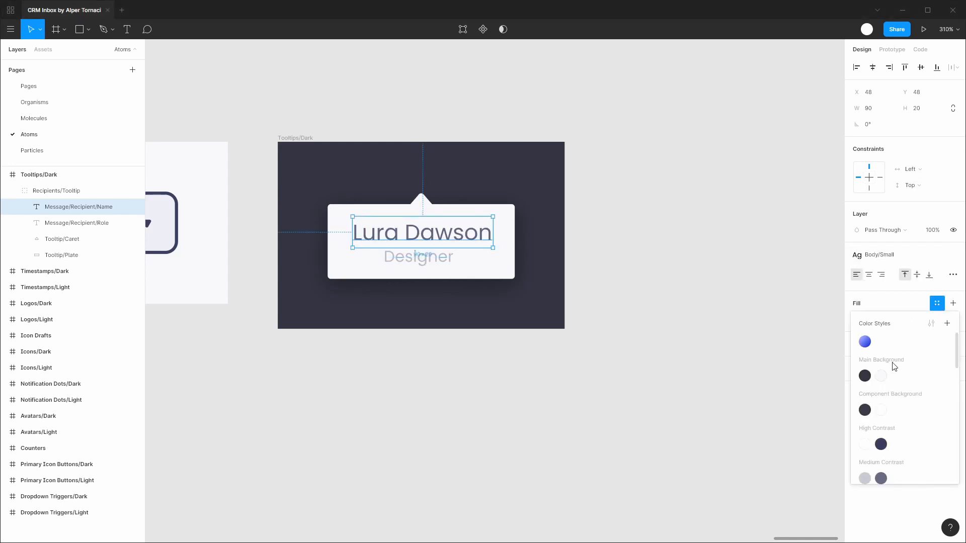
pyautogui.click(881, 445)
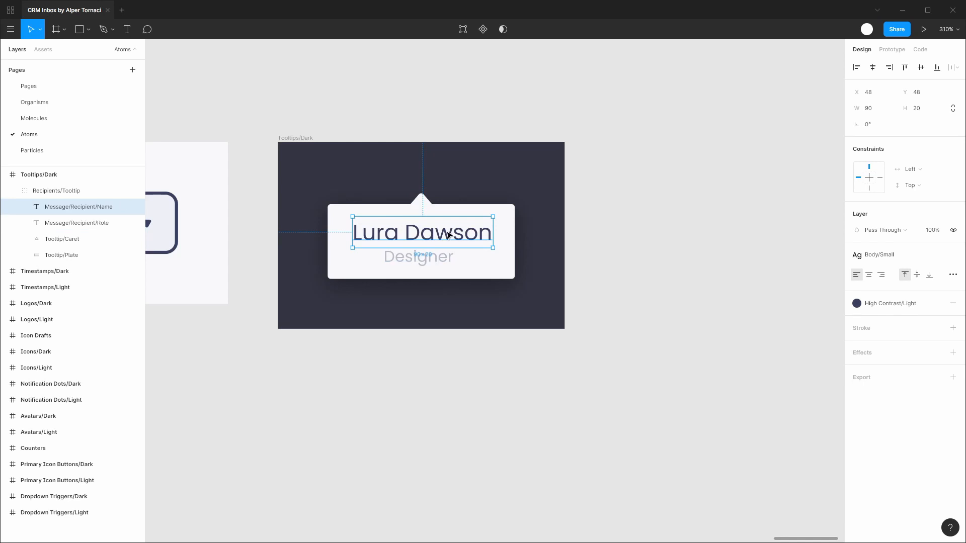
# Step: Add a second line reading "Designer" below the name in the Message/Recipient/Name text
pyautogui.doubleClick(488, 232)
pyautogui.click(487, 232)
pyautogui.press('Return')
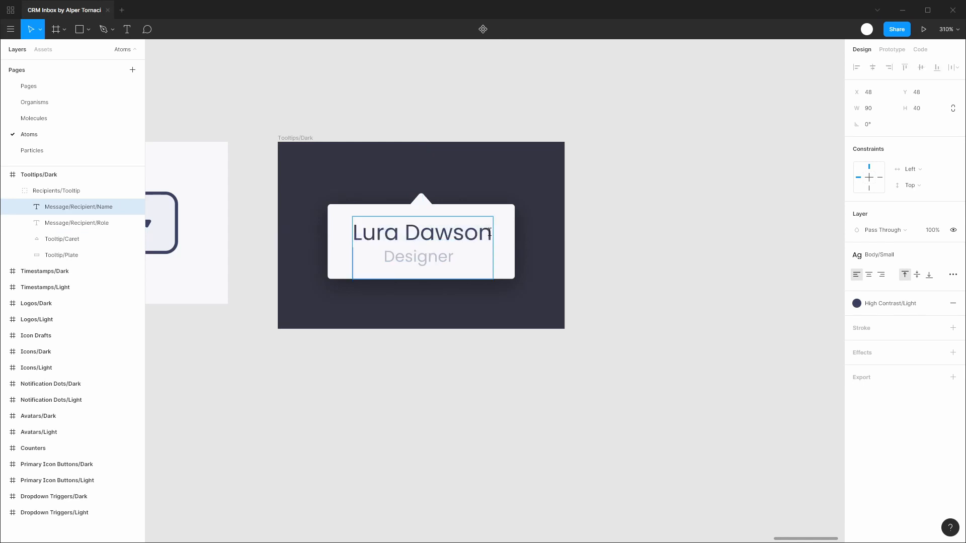
pyautogui.write('Designer')
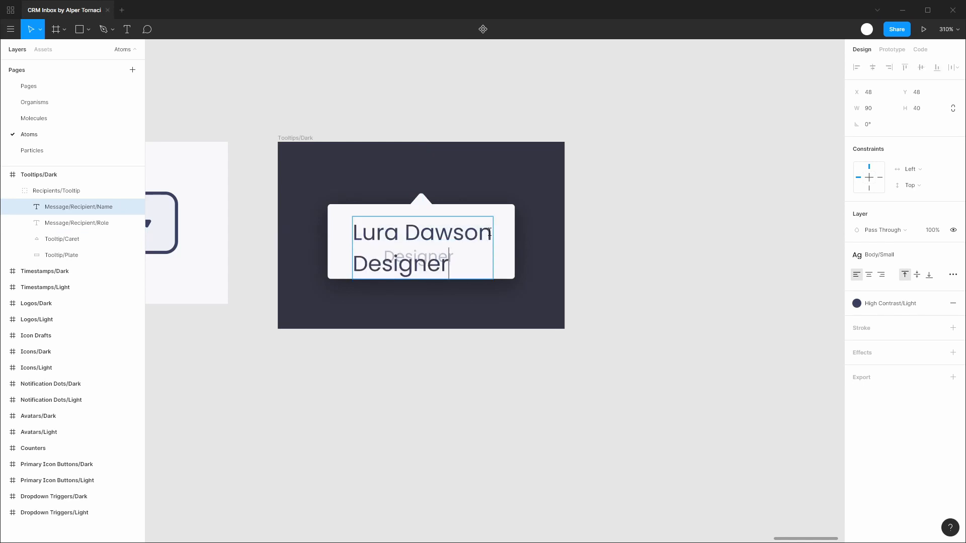
# Step: Apply the Body/Micro text style to only the "Designer" line of the Message/Recipient/Name text
pyautogui.hotkey('shift', 'Left')
pyautogui.hotkey('shift', 'Left')
pyautogui.hotkey('shift', 'Left')
pyautogui.hotkey('shift', 'Left')
pyautogui.hotkey('shift', 'Left')
pyautogui.hotkey('shift', 'Left')
pyautogui.hotkey('shift', 'Left')
pyautogui.hotkey('shift', 'Left')
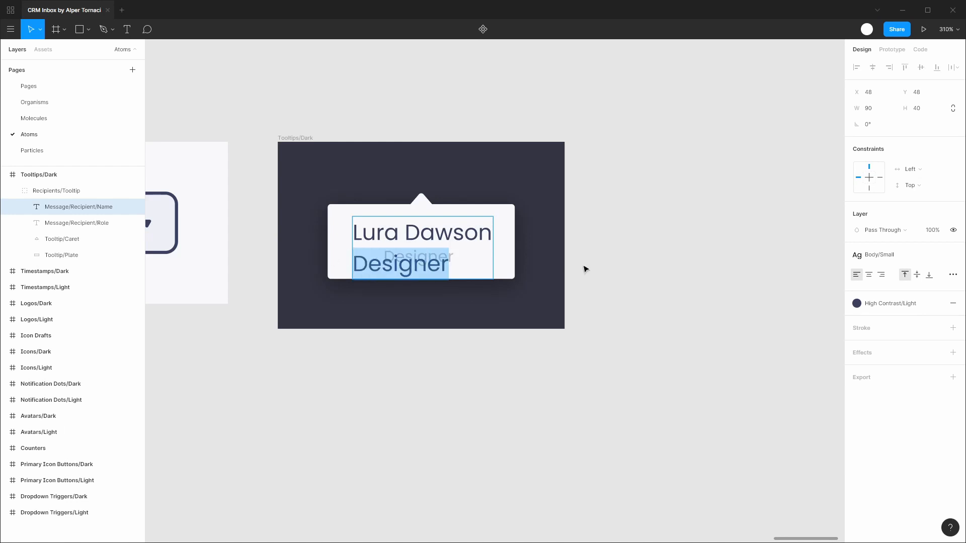
pyautogui.click(890, 259)
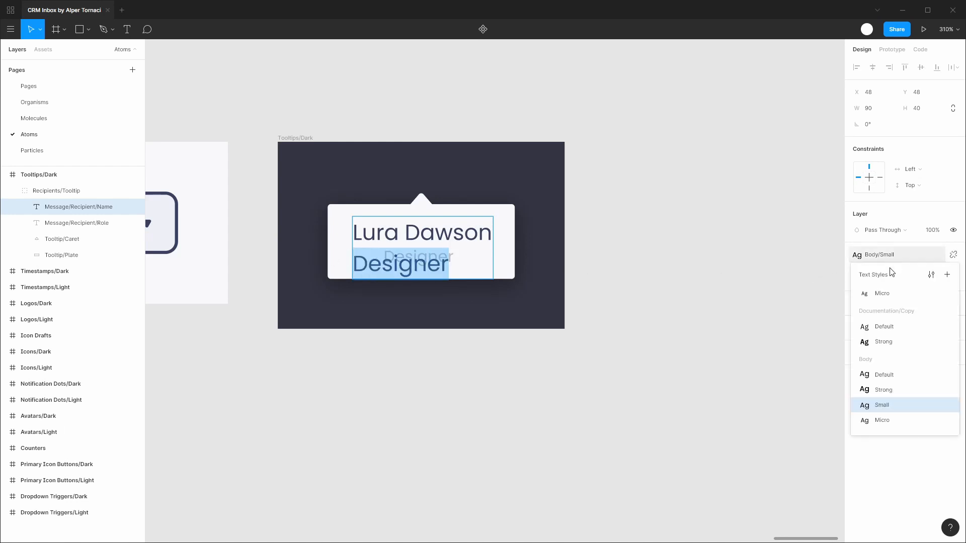
pyautogui.click(889, 423)
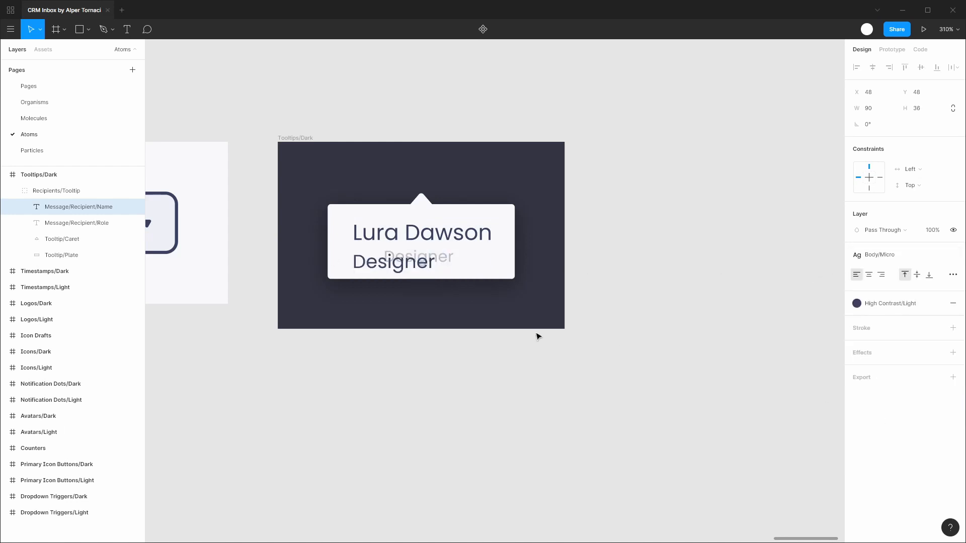
# Step: Apply the Medium Contrast/Light color style to only the "Designer" line of the Message/Recipient/Name text
pyautogui.doubleClick(409, 268)
pyautogui.click(905, 305)
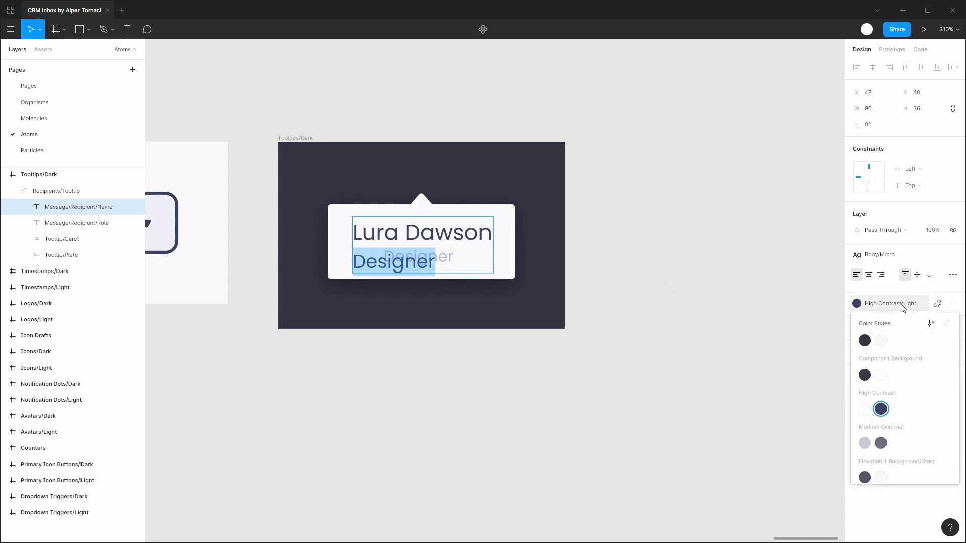
pyautogui.click(882, 443)
# Step: Center-align both lines of the Message/Recipient/Name text
pyautogui.doubleClick(439, 267)
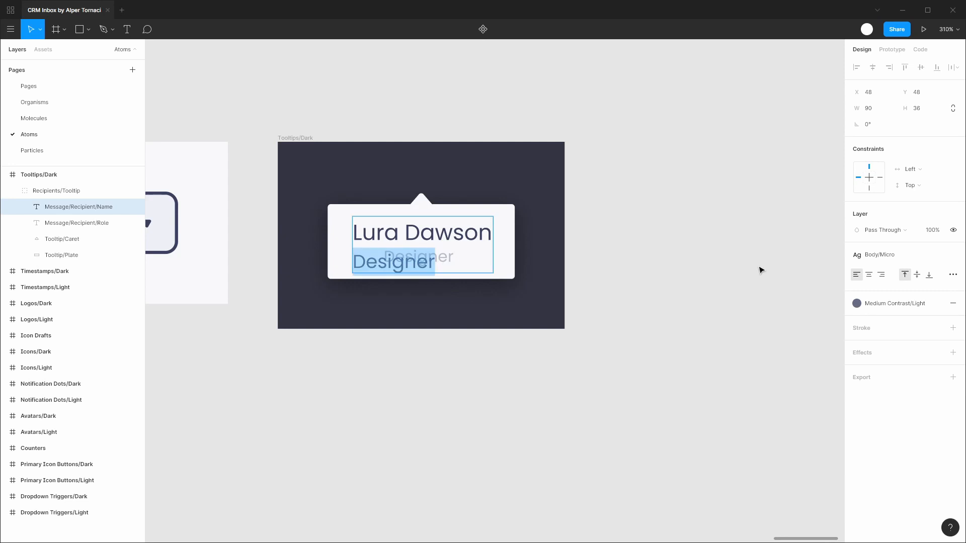
pyautogui.hotkey('ctrl', 'a')
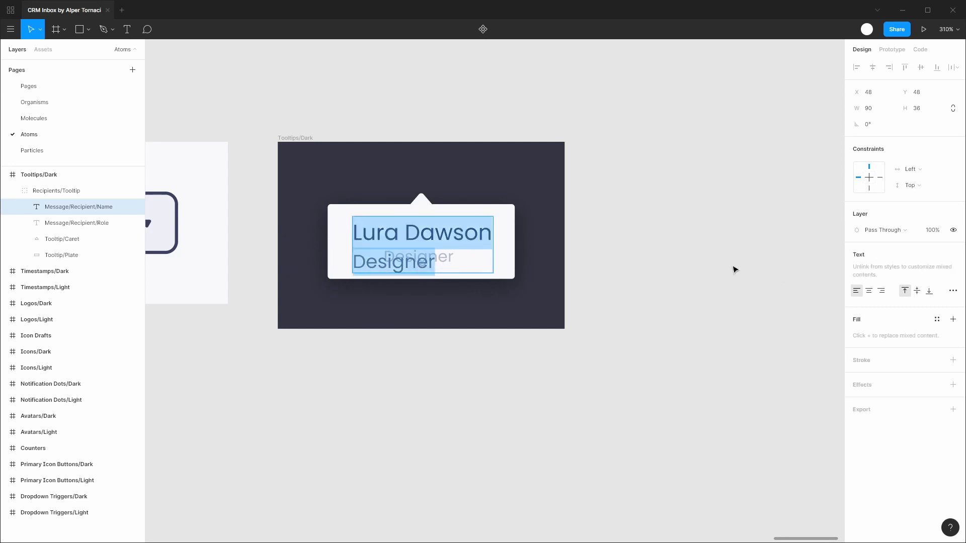
pyautogui.click(868, 290)
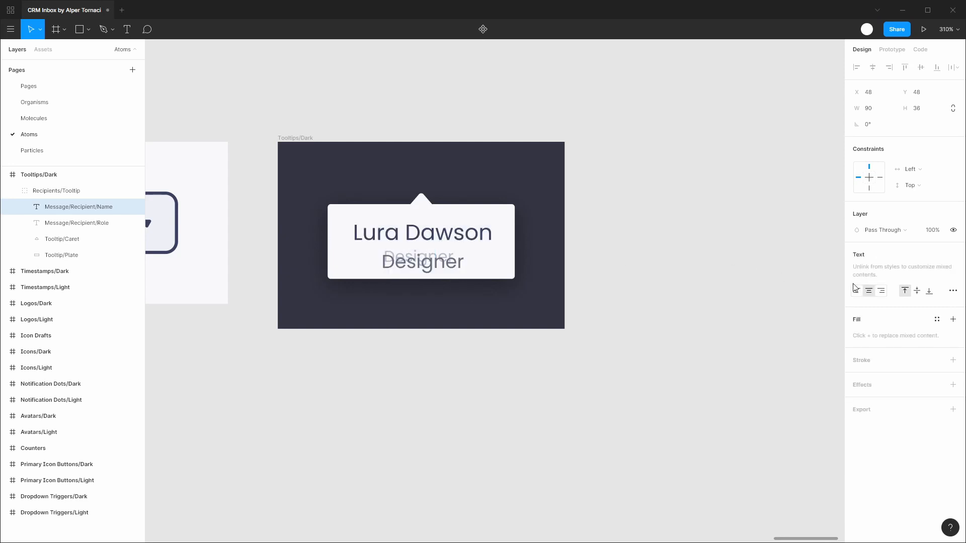
pyautogui.doubleClick(431, 252)
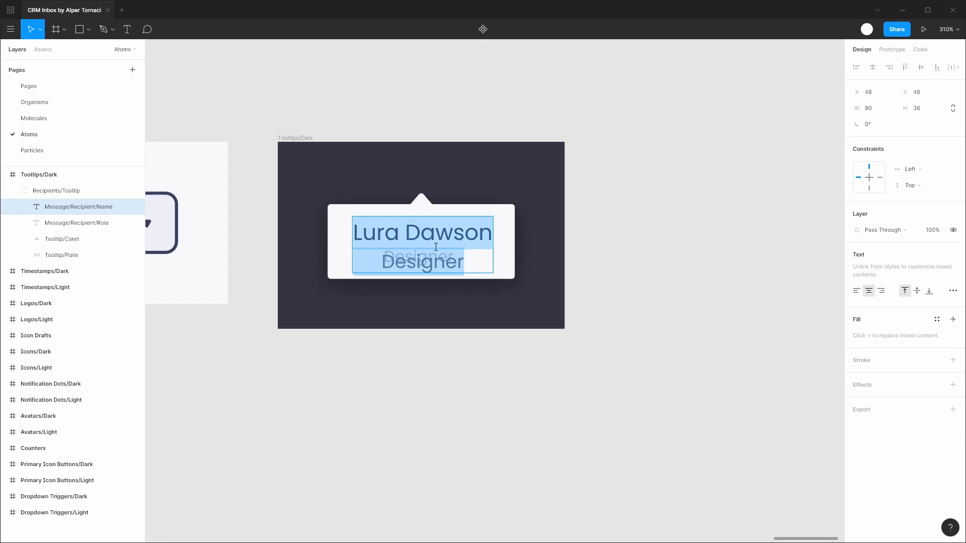
pyautogui.press('Escape')
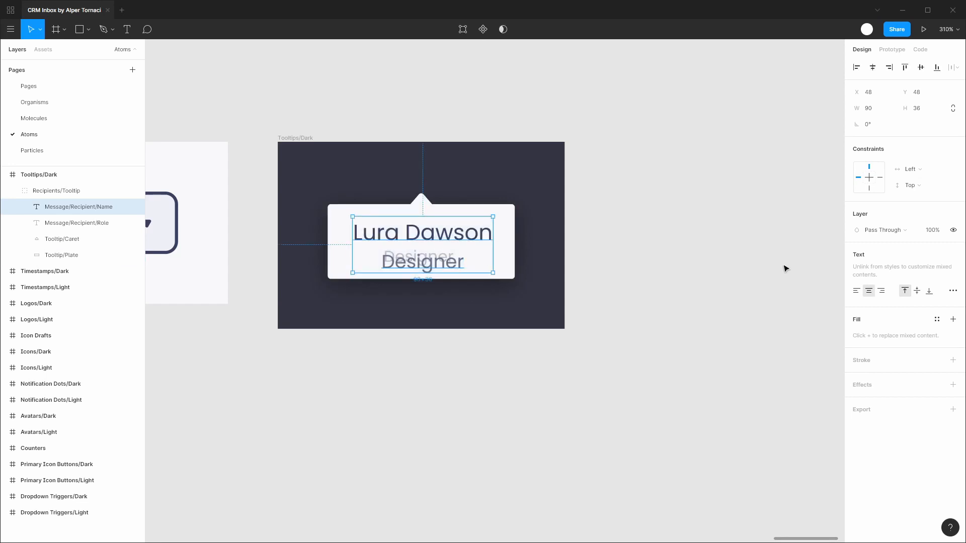
# Step: Set the Message/Recipient/Name text's resizing to Grow Vertically and update it to the newer text rendering method
pyautogui.click(953, 291)
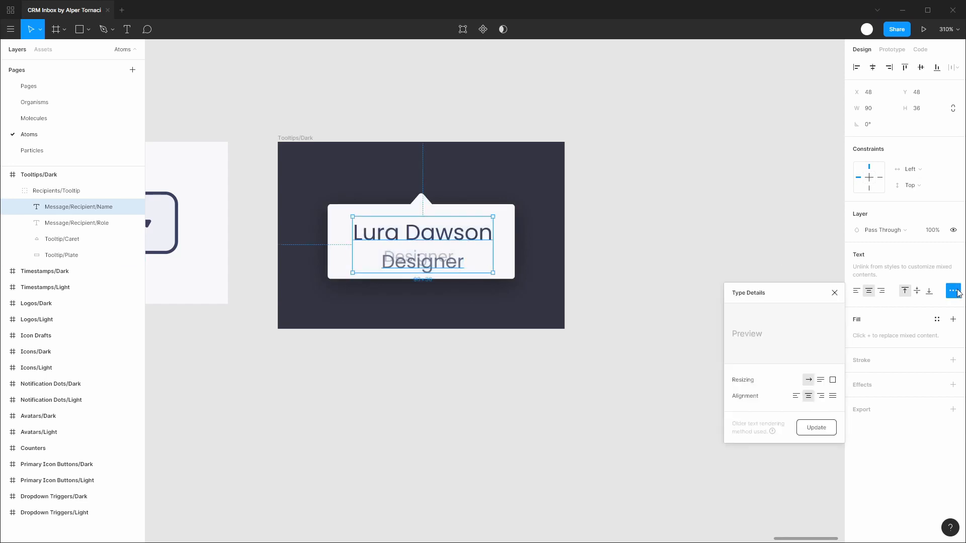
pyautogui.click(820, 381)
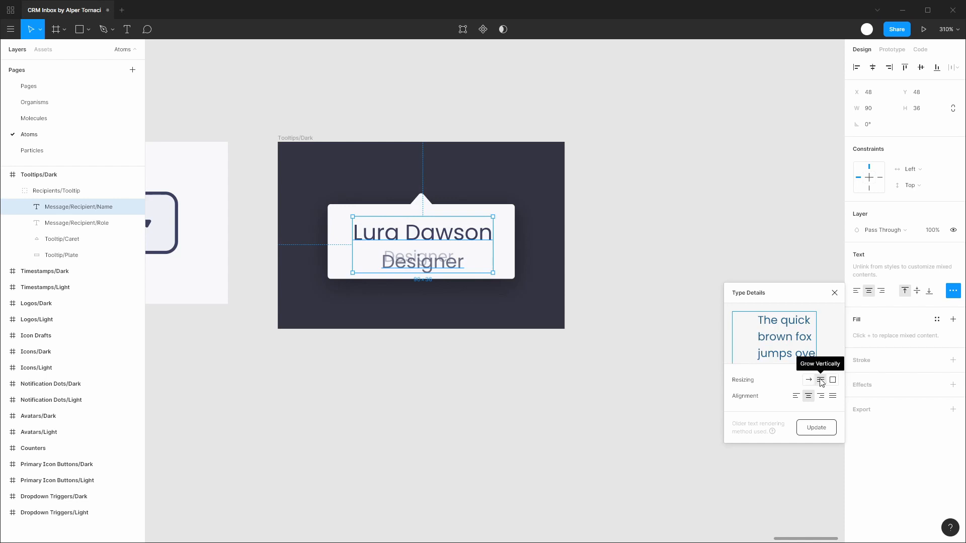
pyautogui.click(820, 428)
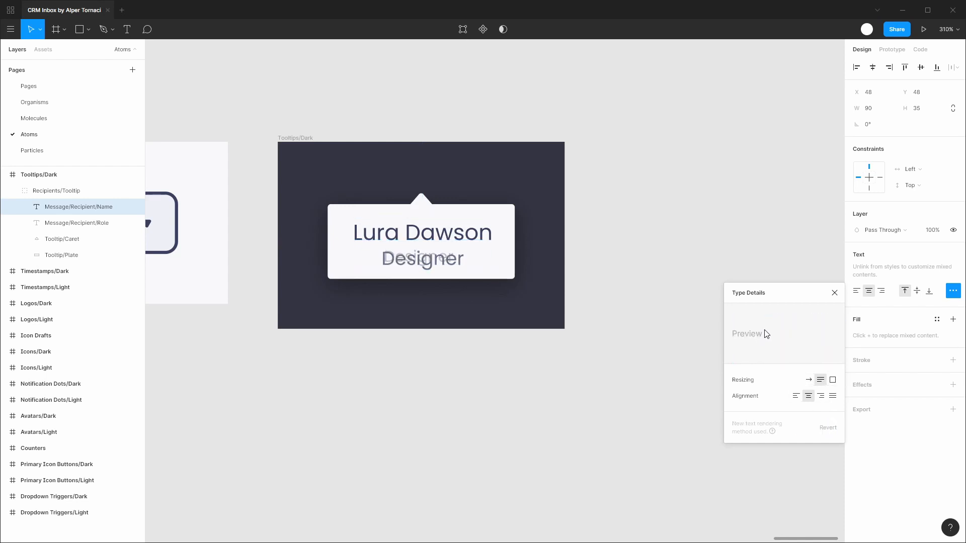
pyautogui.click(835, 293)
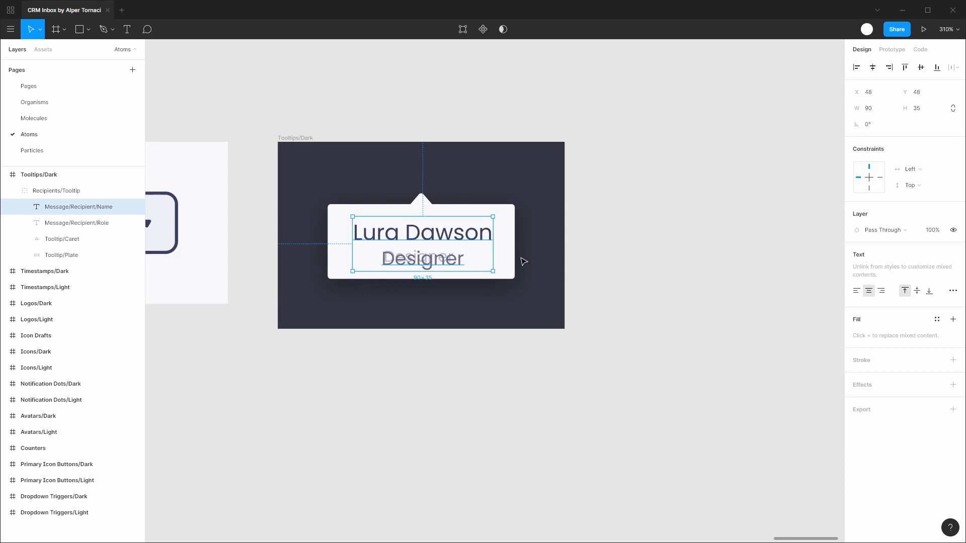
# Step: Delete the redundant Message/Recipient/Role text and rename the Message/Recipient/Name layer as Tooltip/Content
pyautogui.click(94, 224)
pyautogui.press('Delete')
pyautogui.doubleClick(86, 207)
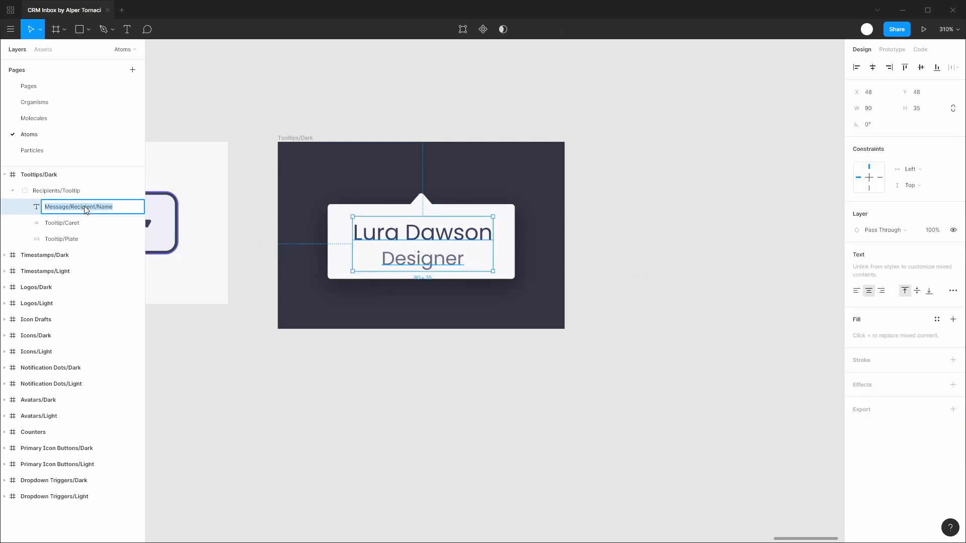
pyautogui.write('Tooltip/Content')
pyautogui.press('Return')
# Step: Rename the Recipients/Tooltip group as Tooltip/Dark/Default and turn it into a component
pyautogui.click(79, 194)
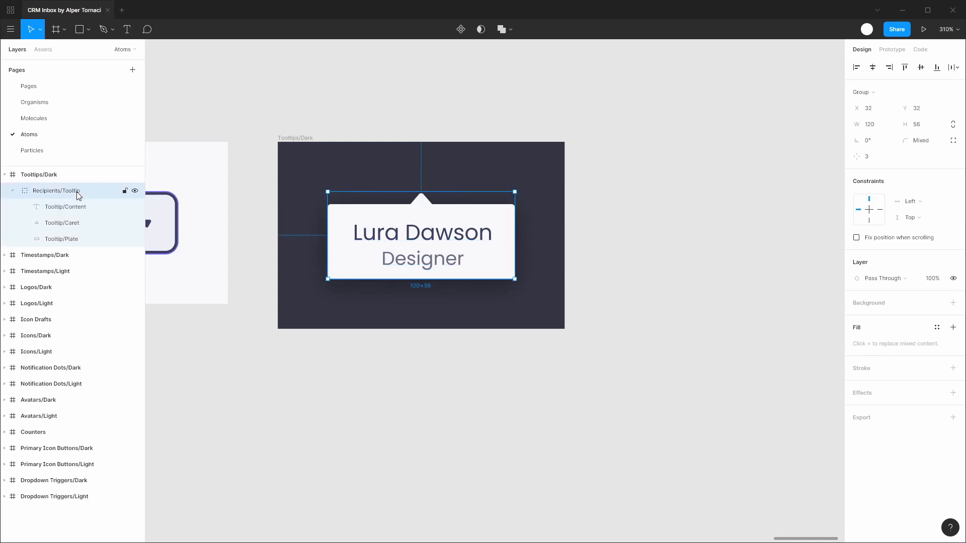
pyautogui.doubleClick(78, 194)
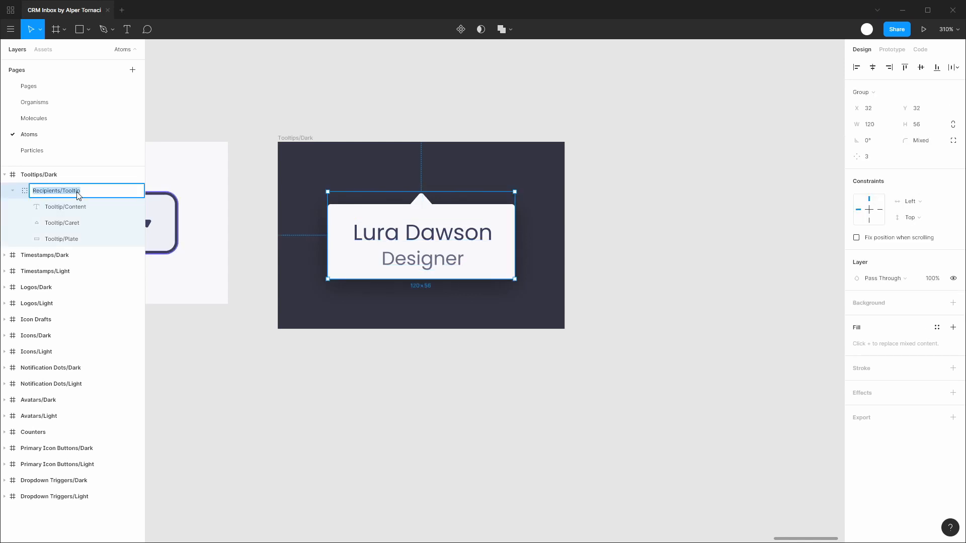
pyautogui.write('Tooltip/Dark/Default')
pyautogui.press('Return')
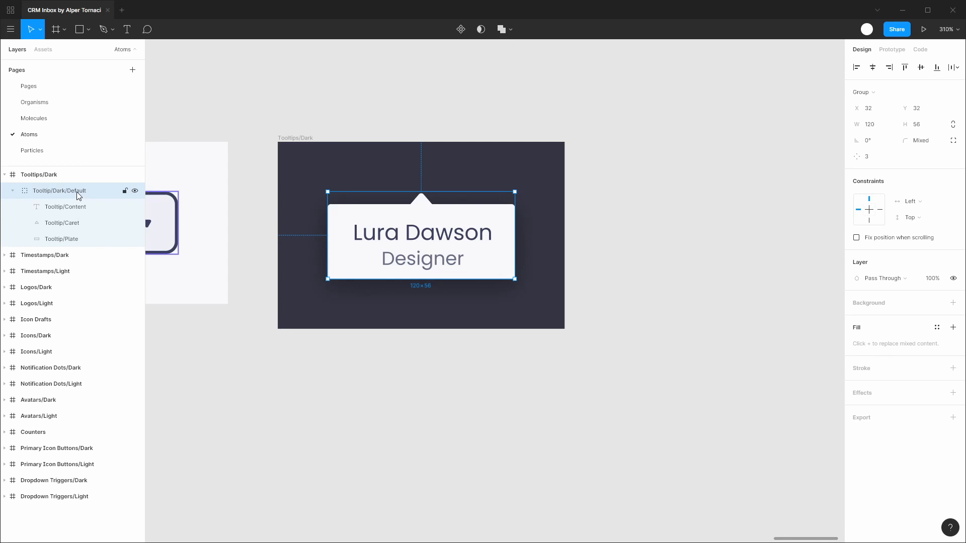
pyautogui.press('alt')
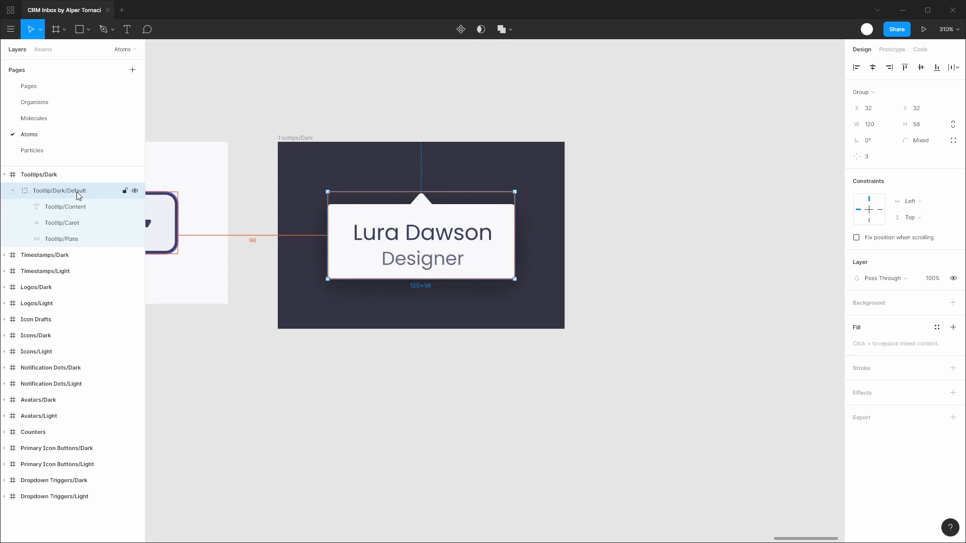
pyautogui.hotkey('ctrl', 'alt', 'k')
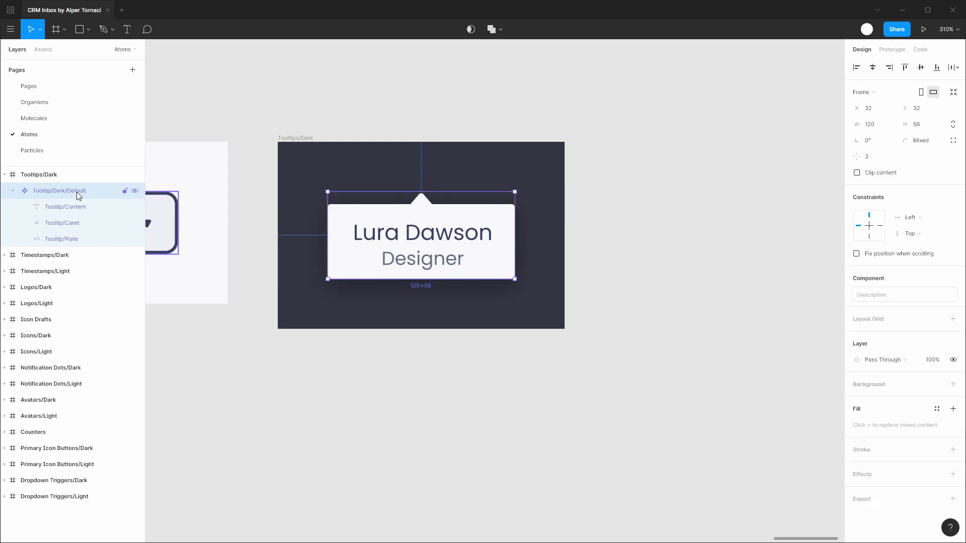
# Step: Set the Tooltip/Content constraints to Left & Right horizontally and Top & Bottom vertically
pyautogui.click(68, 211)
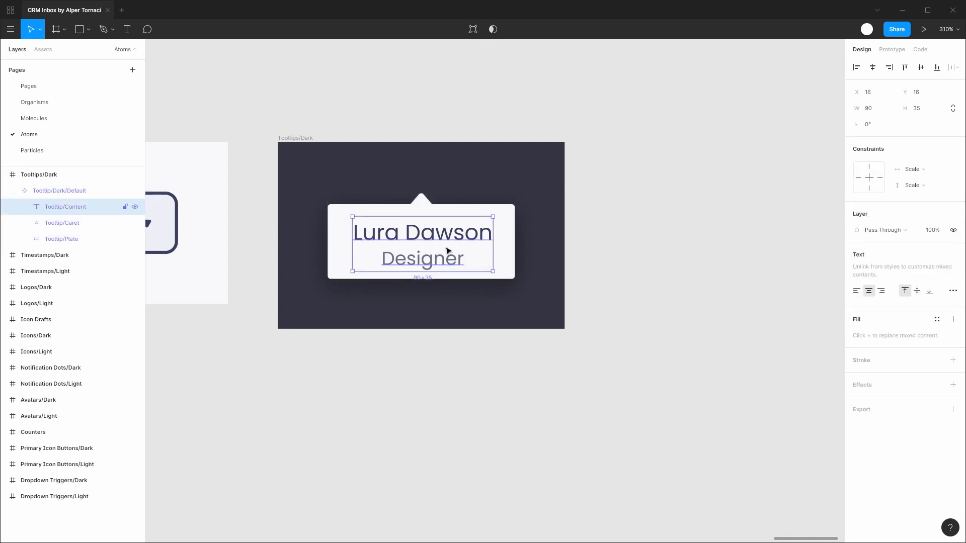
pyautogui.click(914, 169)
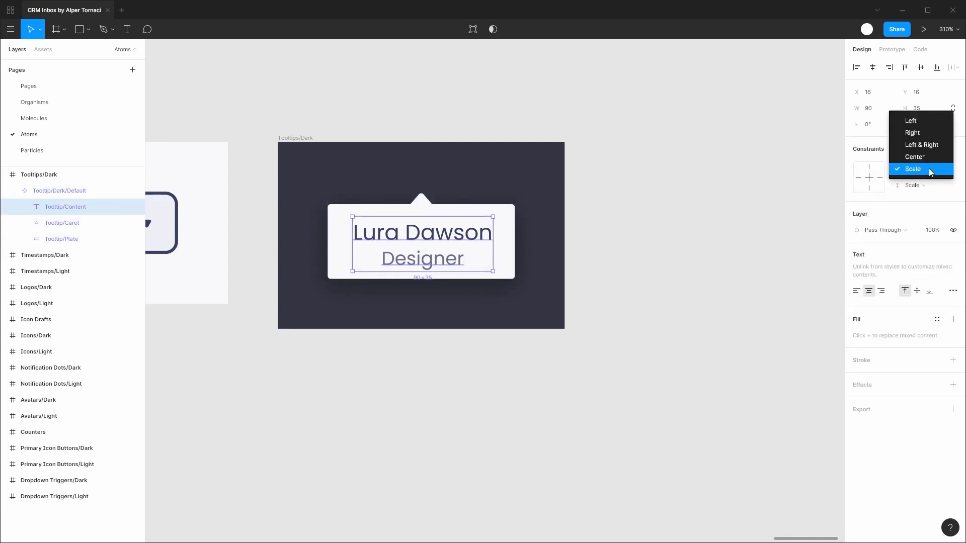
pyautogui.click(930, 144)
pyautogui.click(929, 187)
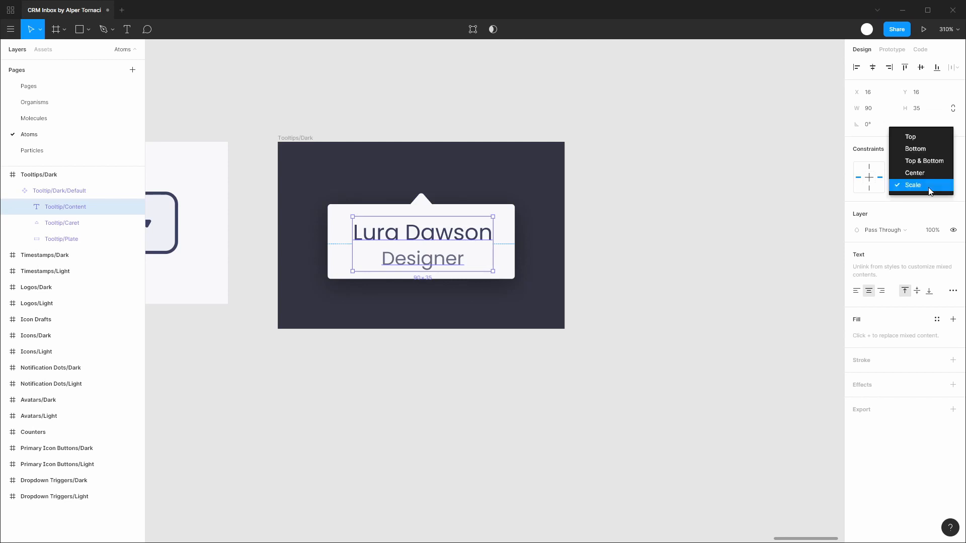
pyautogui.click(927, 161)
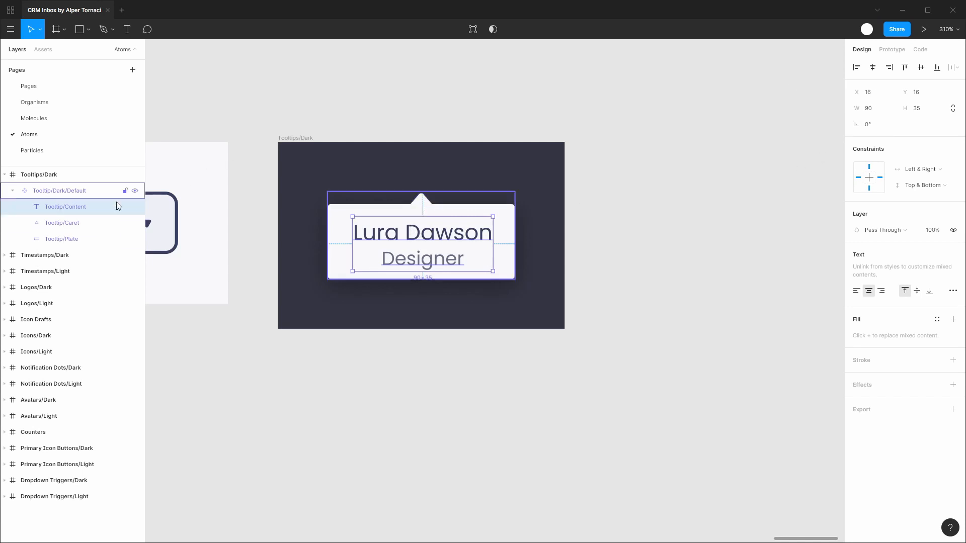
# Step: Align the horizontal centers of Tooltip/Content, Tooltip/Caret and Tooltip/Plate with each other
pyautogui.keyDown('shift'); pyautogui.click(84, 240); pyautogui.keyUp('shift')
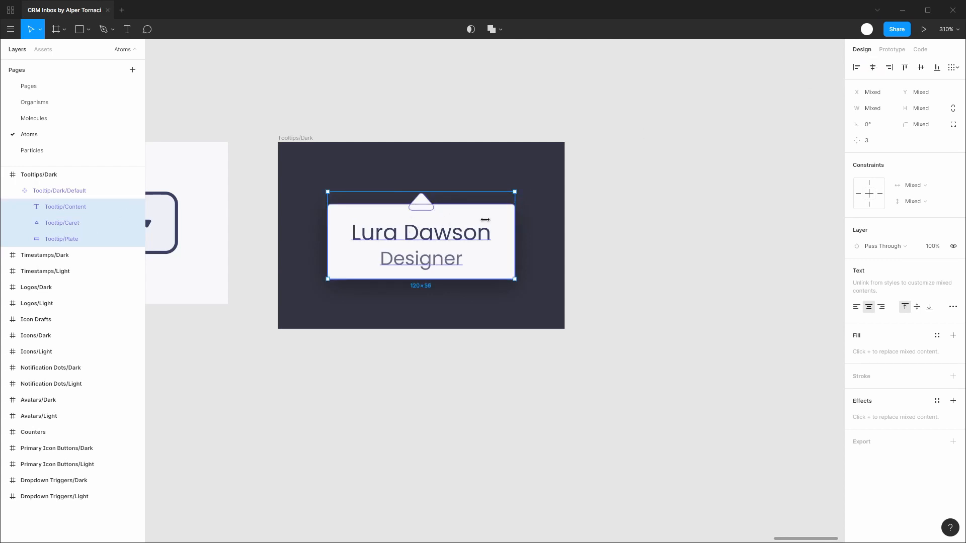
pyautogui.click(65, 206)
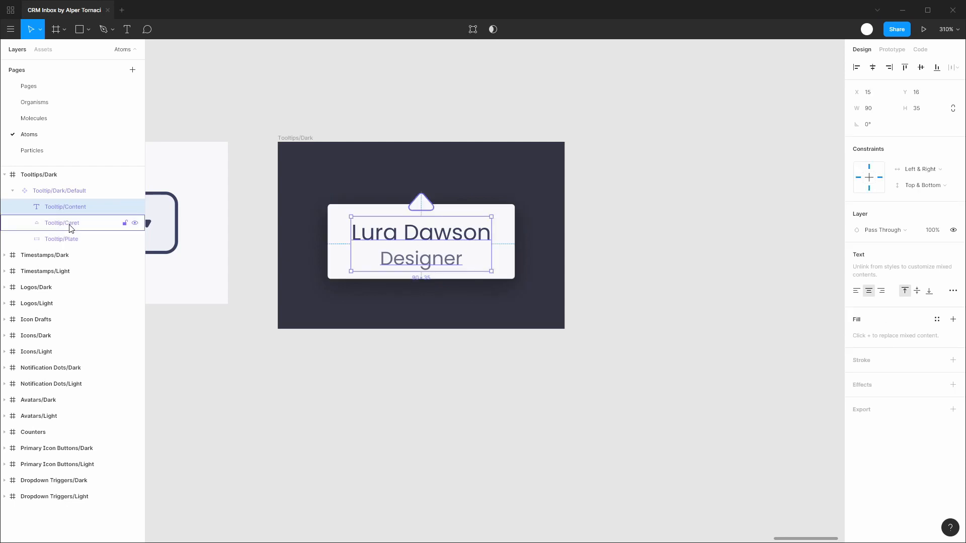
# Step: Set the Tooltip/Caret constraints to Center horizontally and Top vertically
pyautogui.click(71, 227)
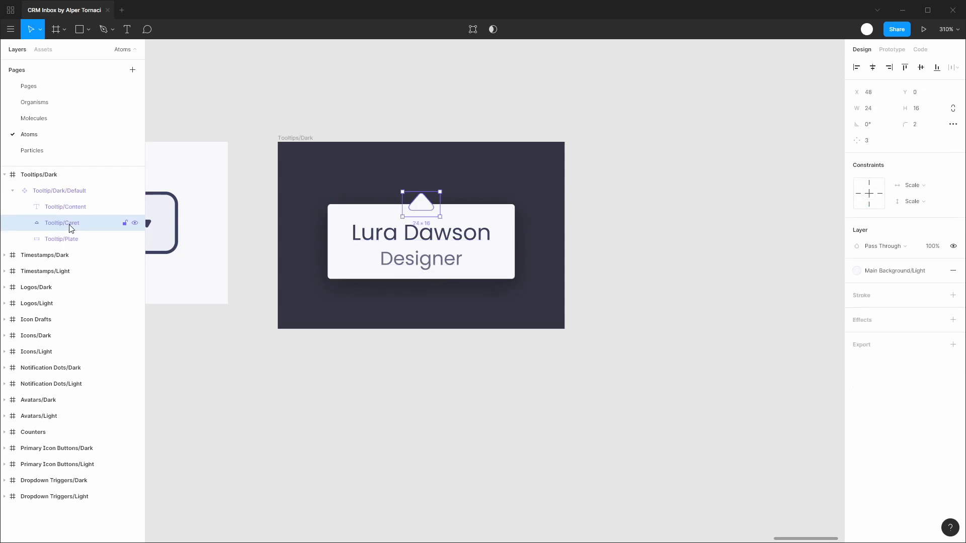
pyautogui.click(930, 191)
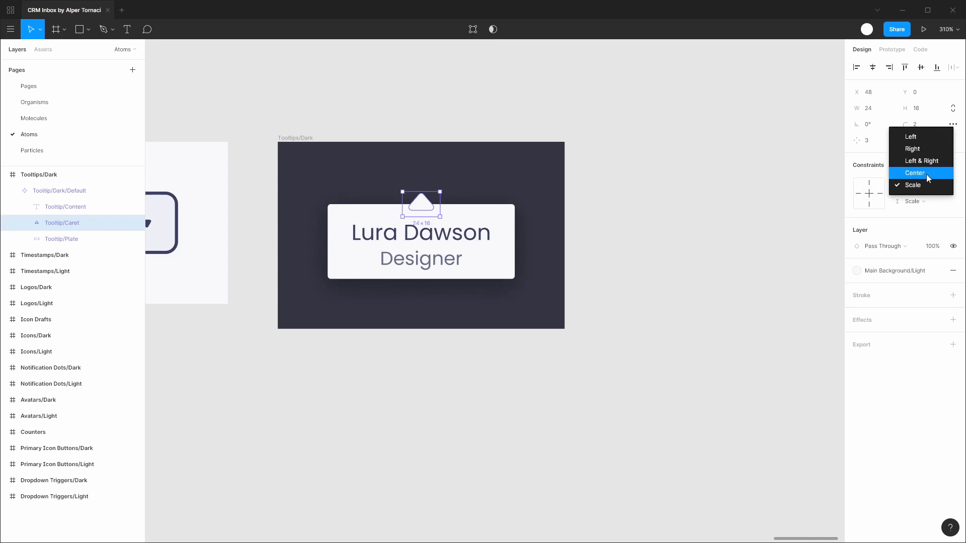
pyautogui.click(928, 174)
pyautogui.click(928, 201)
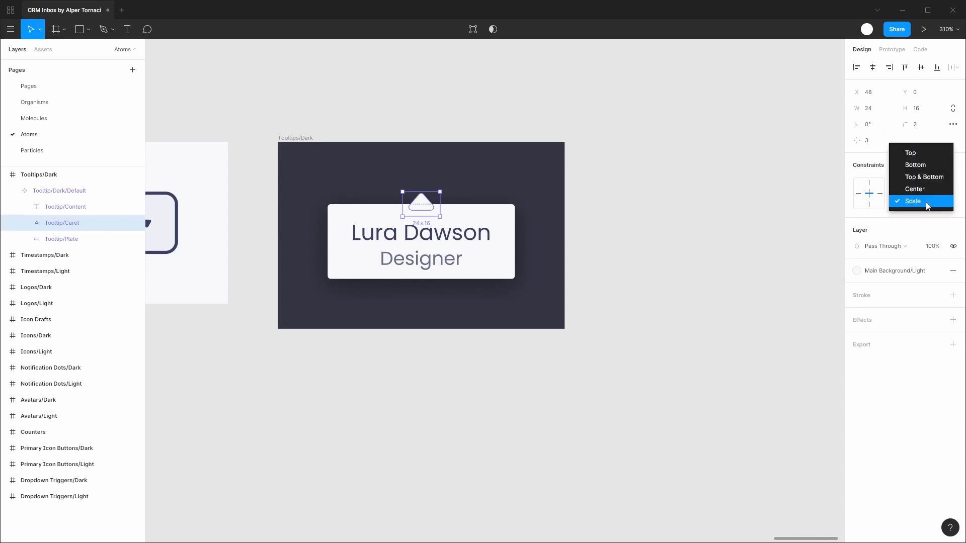
pyautogui.click(927, 152)
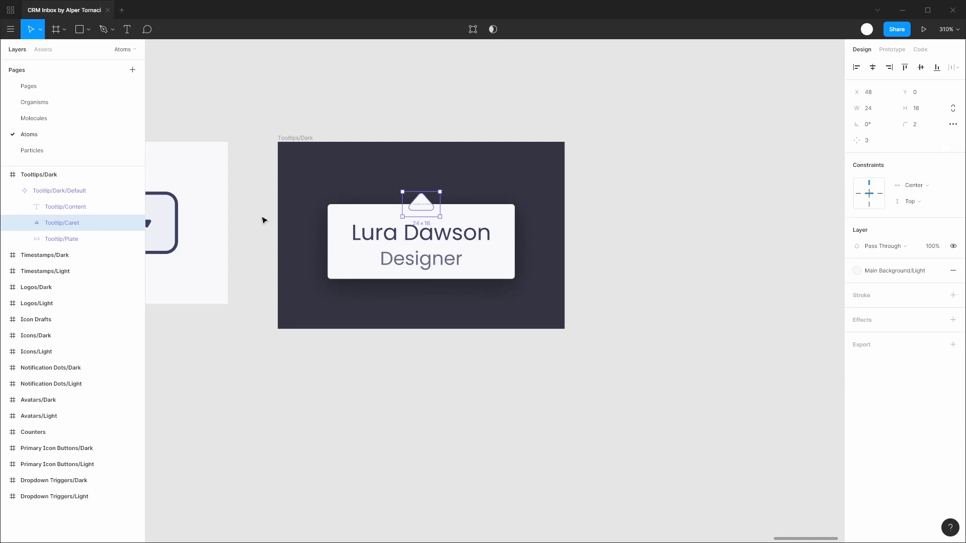
# Step: Set the Tooltip/Plate constraints to Left & Right horizontally and Top & Bottom vertically
pyautogui.click(56, 235)
pyautogui.click(917, 169)
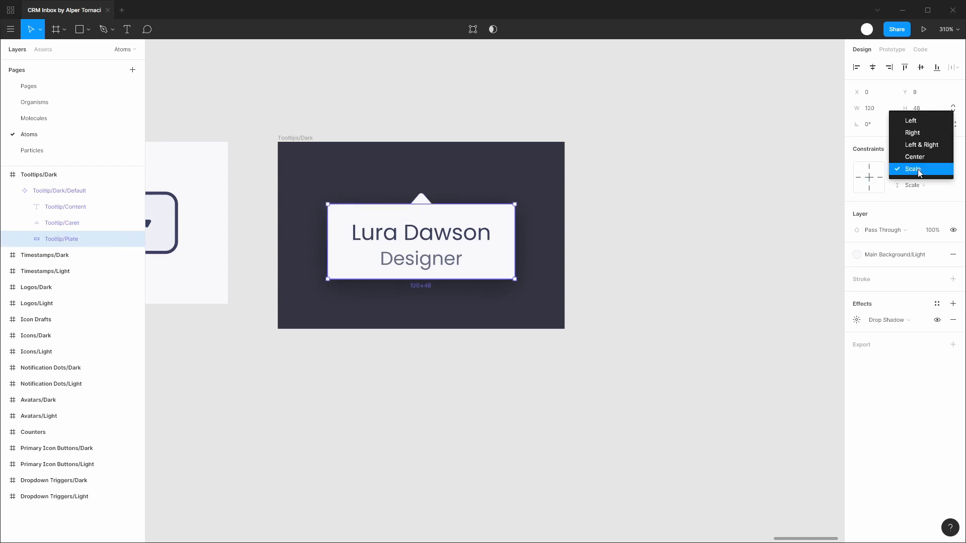
pyautogui.click(931, 146)
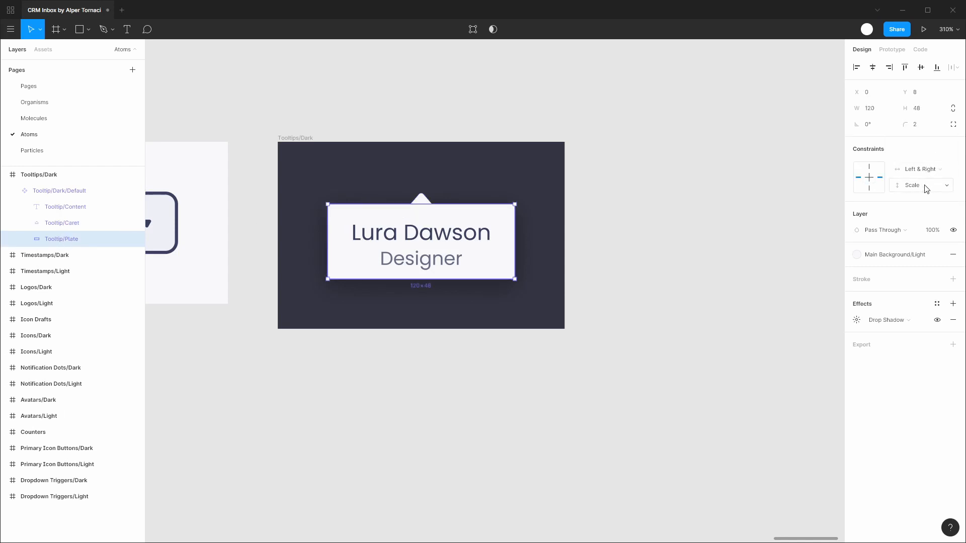
pyautogui.click(927, 189)
pyautogui.click(928, 161)
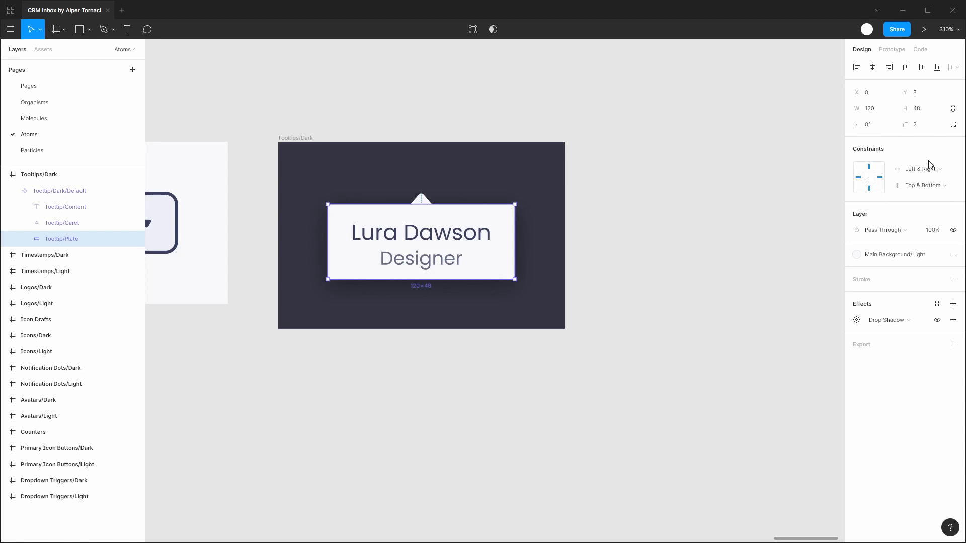
pyautogui.click(692, 227)
# Step: Test the constraints by widening the Tooltip/Dark/Default component to 130, and undo the resize
pyautogui.click(78, 190)
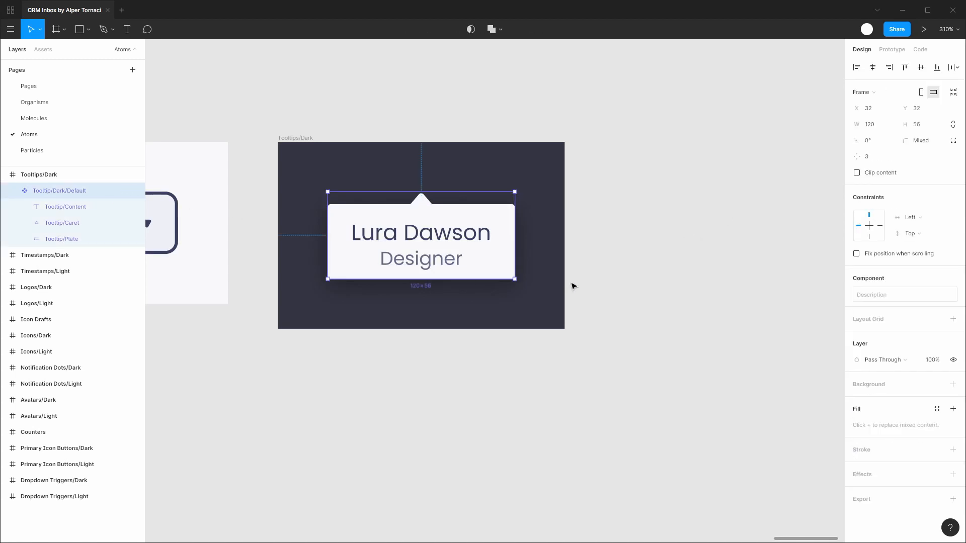
pyautogui.moveTo(515, 265); pyautogui.dragTo(532, 233)
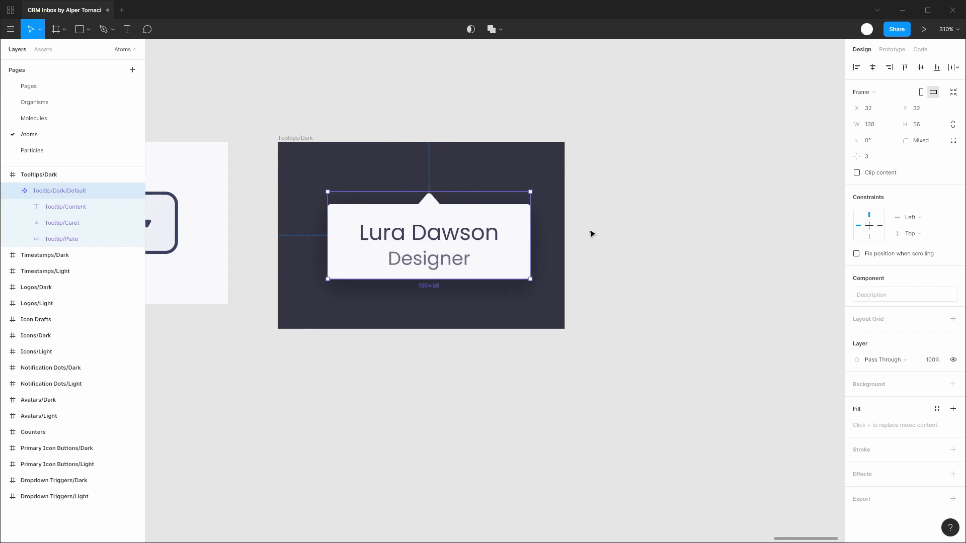
pyautogui.click(656, 232)
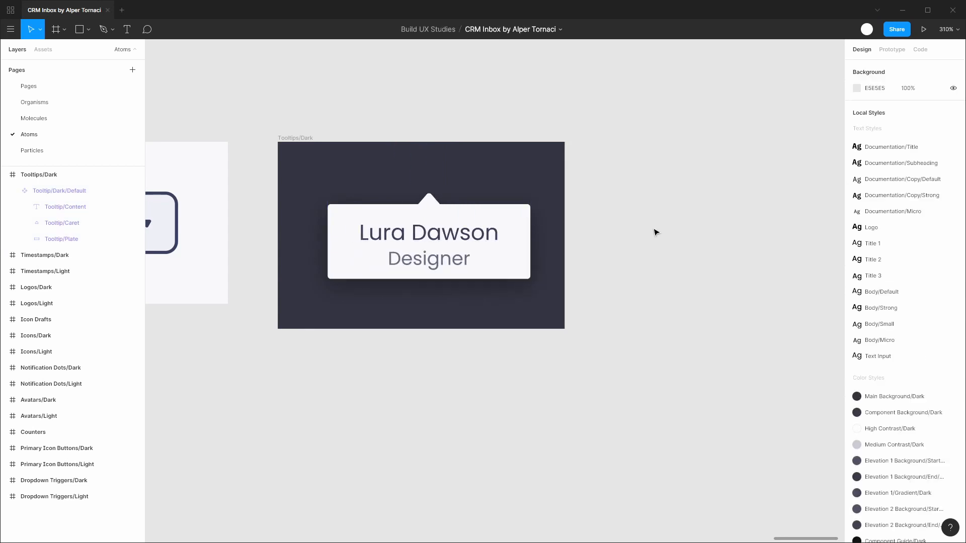
pyautogui.hotkey('ctrl', 'z')
pyautogui.hotkey('ctrl', 'z')
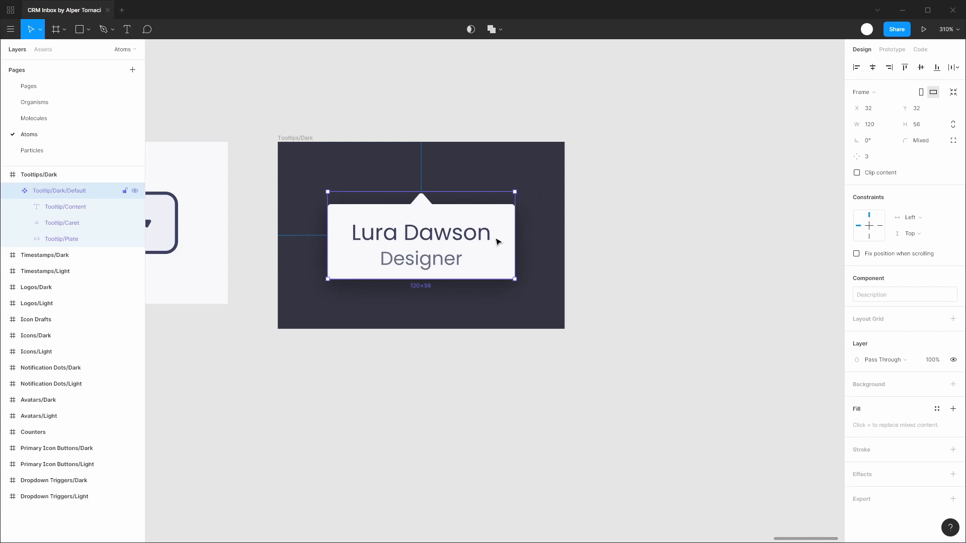
# Step: Measure the spacing around Tooltip/Content inside the Tooltip/Dark/Default component
pyautogui.click(88, 207)
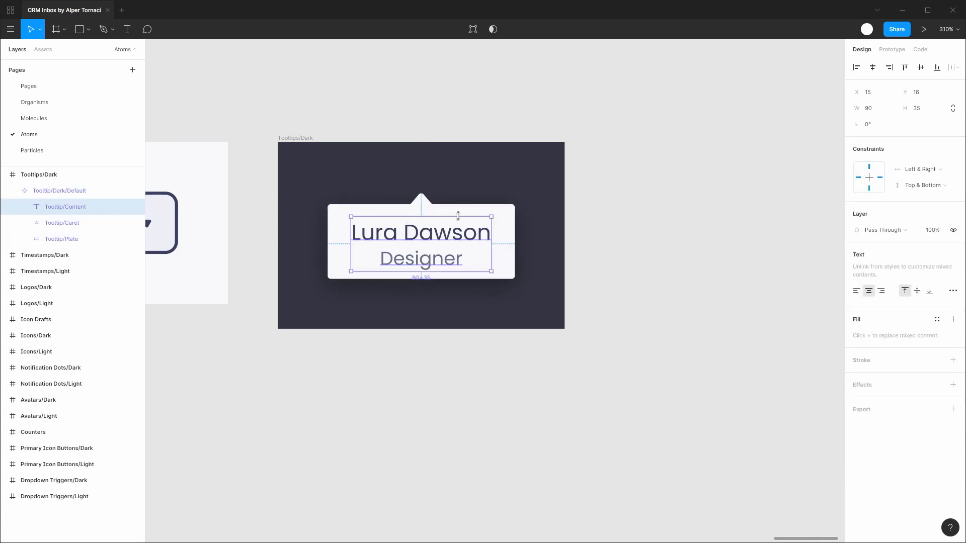
pyautogui.press('alt')
pyautogui.click(84, 192)
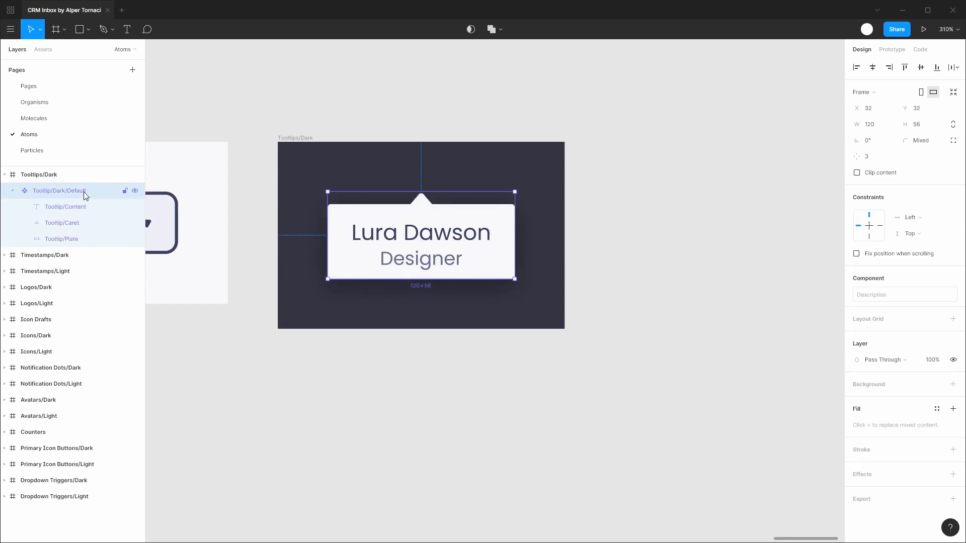
# Step: Widen the Tooltip/Dark/Default component to 122, set Tooltip/Content to a width of 90, and measure its spacing to the plate
pyautogui.hotkey('ctrl', 'Right')
pyautogui.hotkey('ctrl', 'Right')
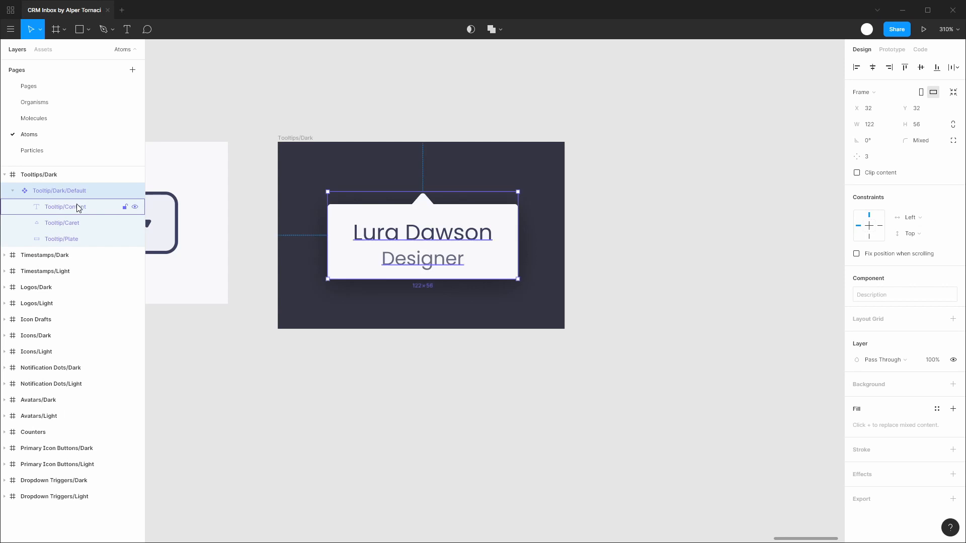
pyautogui.click(76, 206)
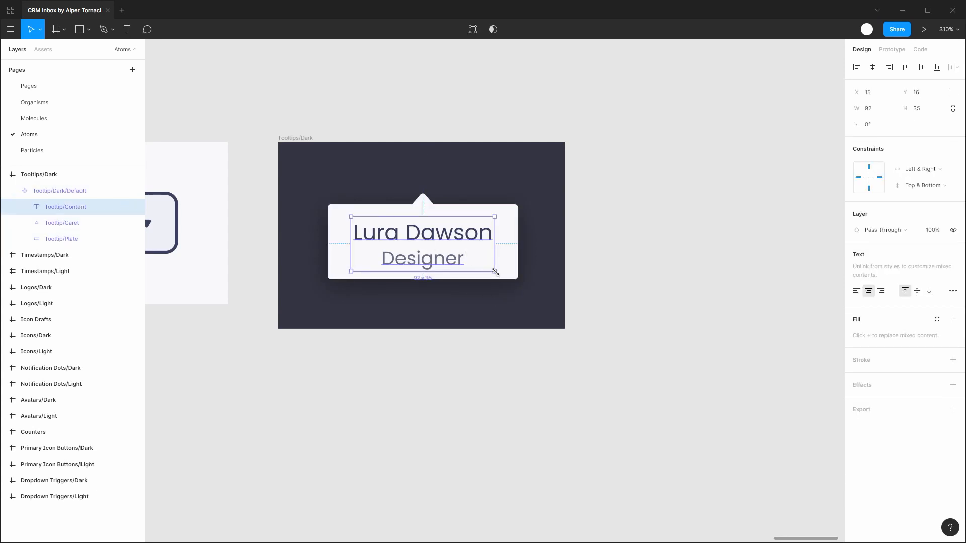
pyautogui.moveTo(494, 271); pyautogui.dragTo(492, 272)
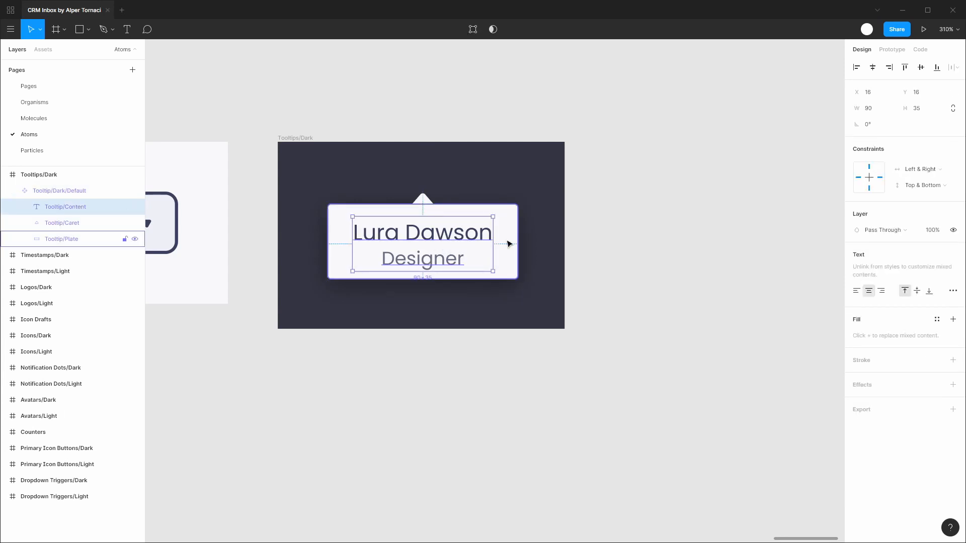
pyautogui.press('alt')
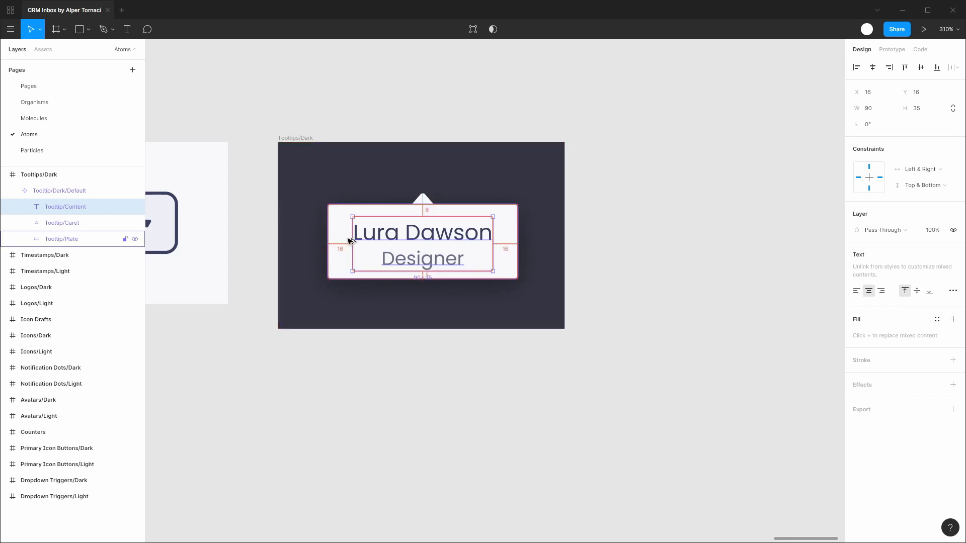
# Step: Increase the Tooltip/Plate height to 51 and resize the Tooltip/Dark/Default component frame to fit its contents
pyautogui.click(69, 240)
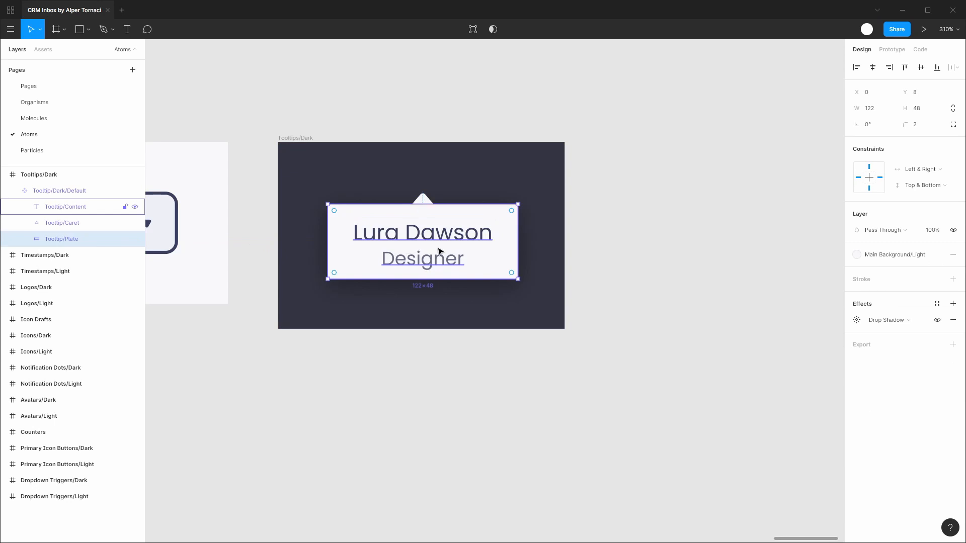
pyautogui.hotkey('ctrl', 'Down')
pyautogui.hotkey('ctrl', 'Down')
pyautogui.hotkey('ctrl', 'Down')
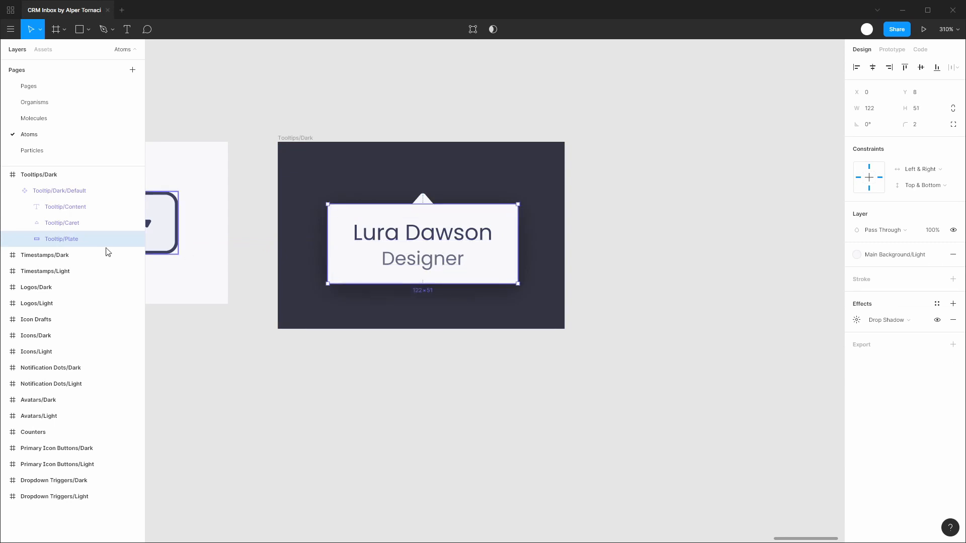
pyautogui.click(78, 209)
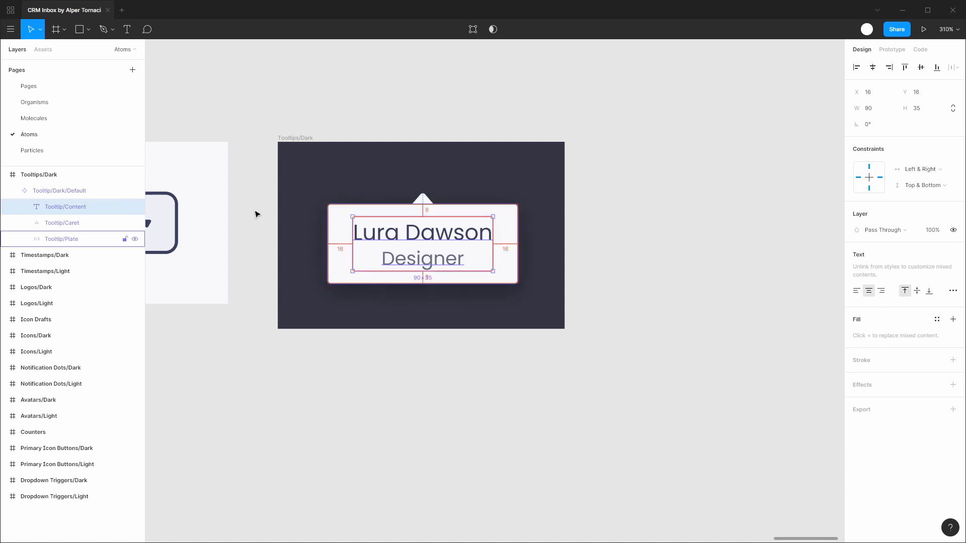
pyautogui.click(86, 192)
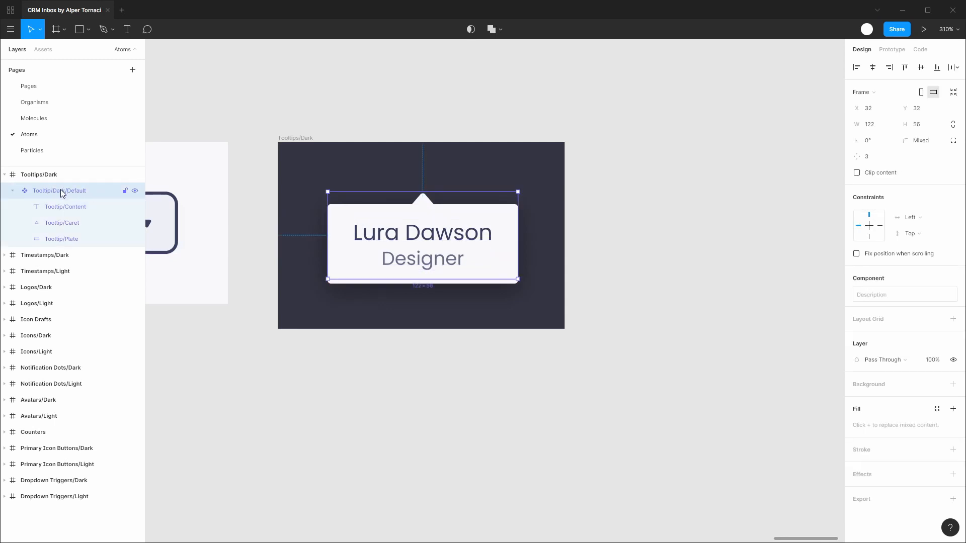
pyautogui.click(955, 92)
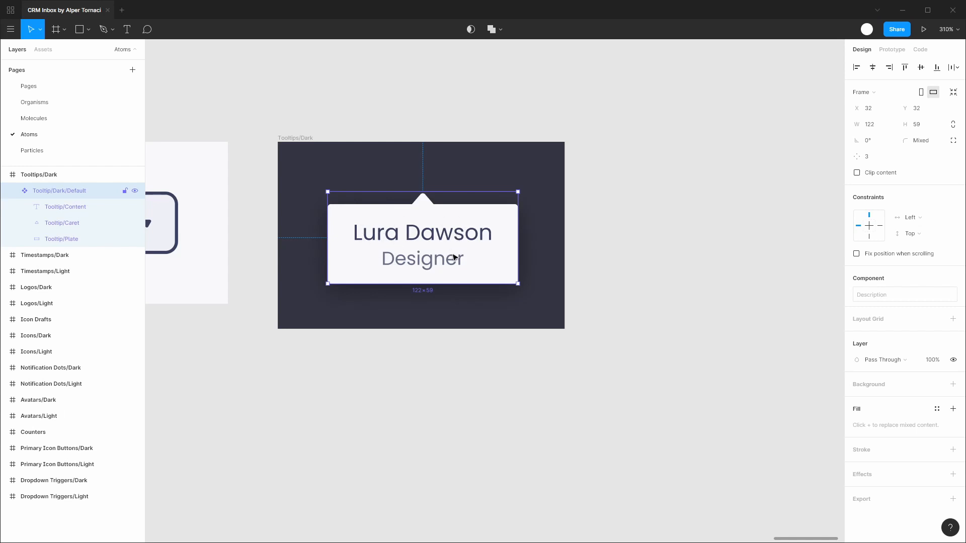
# Step: Add a columns layout grid with a count of 1 to Tooltip/Dark/Default, using the local green color 4AFE7D at 50%
pyautogui.click(953, 319)
pyautogui.click(859, 336)
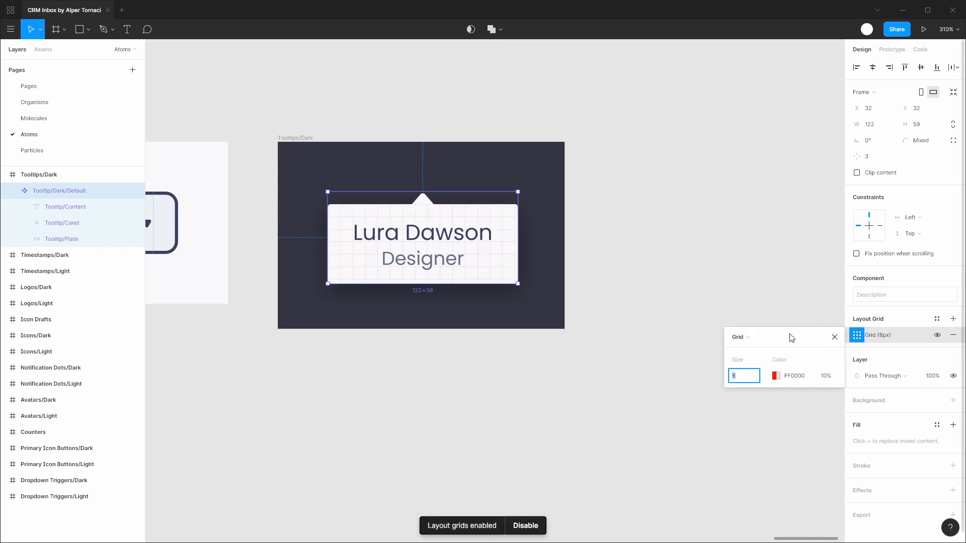
pyautogui.click(753, 336)
pyautogui.click(756, 347)
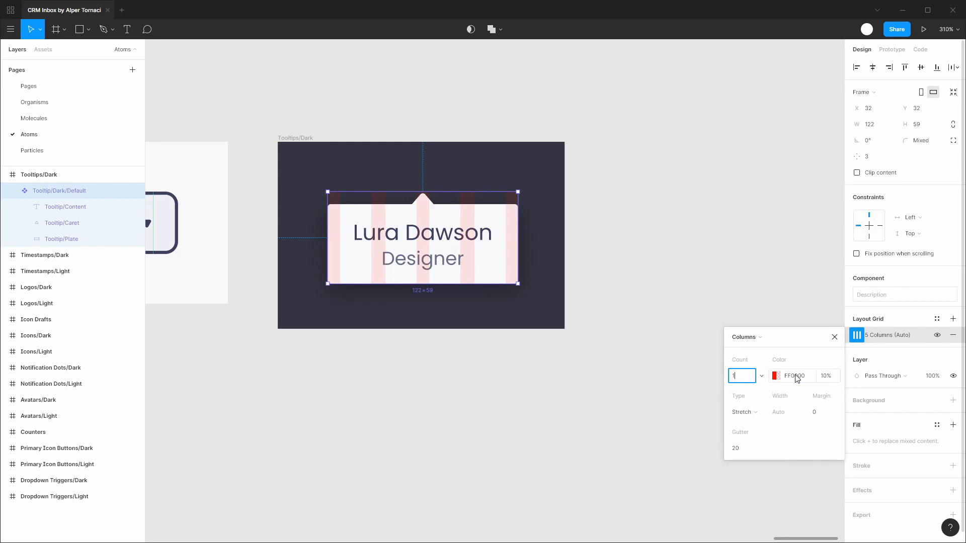
pyautogui.click(776, 377)
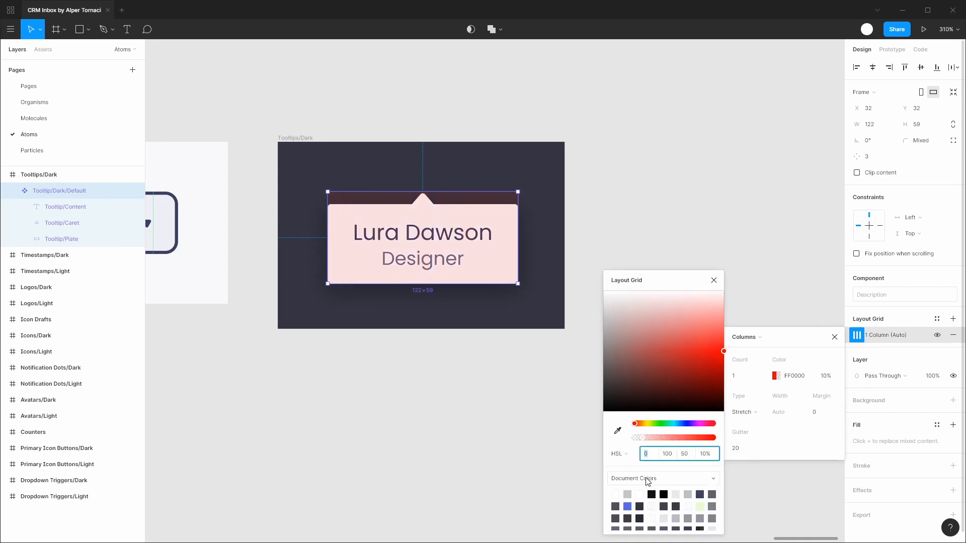
pyautogui.click(647, 481)
pyautogui.click(644, 488)
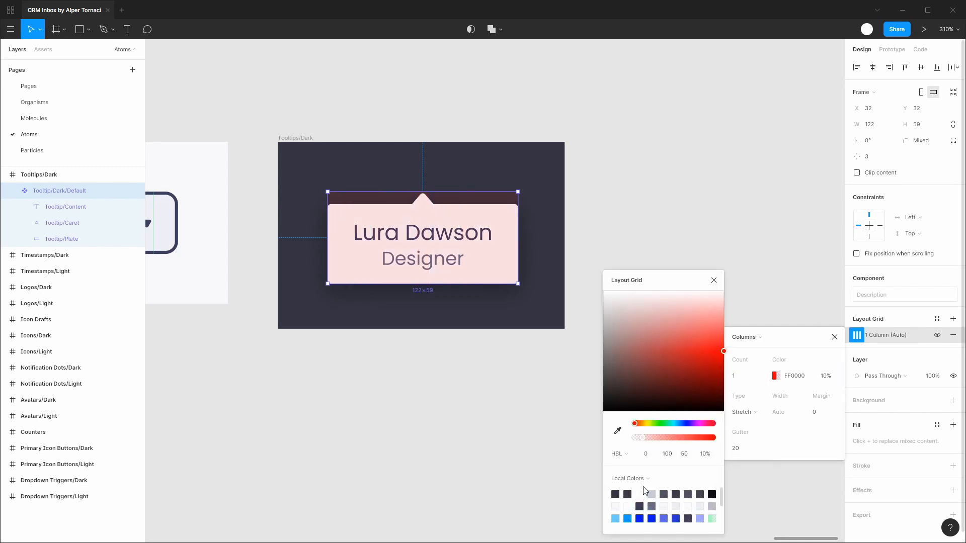
pyautogui.click(713, 519)
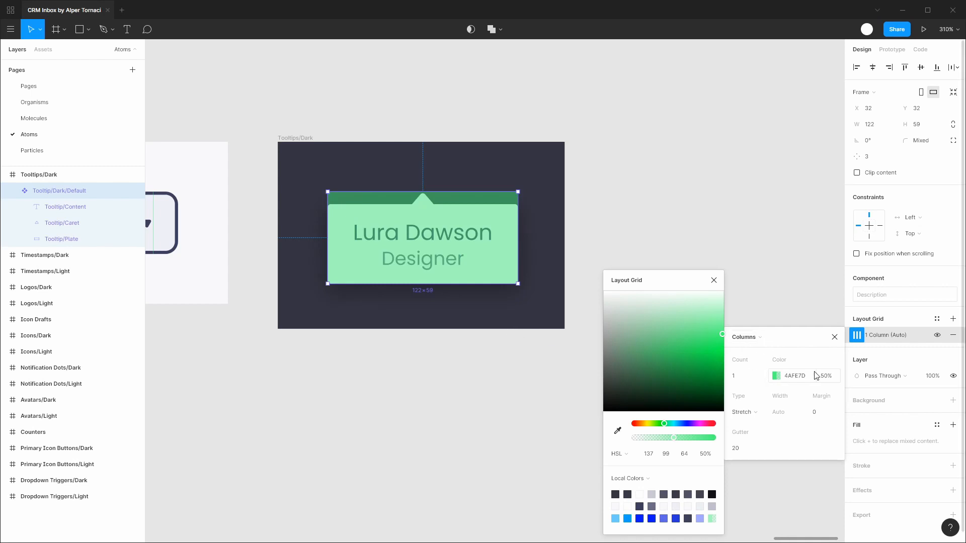
pyautogui.click(761, 413)
pyautogui.click(757, 401)
pyautogui.click(757, 412)
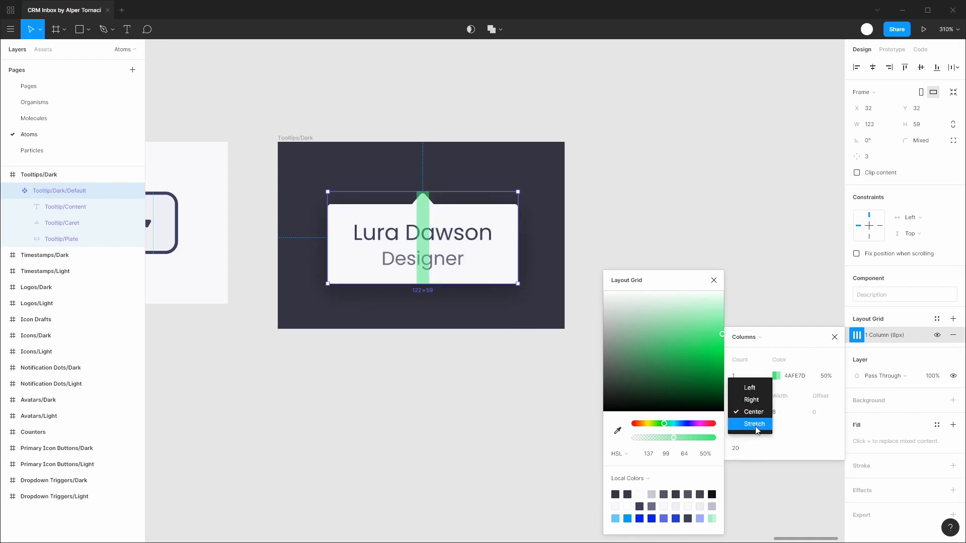
pyautogui.click(755, 424)
# Step: Set the column grid's margin to 16 and its gutter to 0, and close the grid settings
pyautogui.click(826, 416)
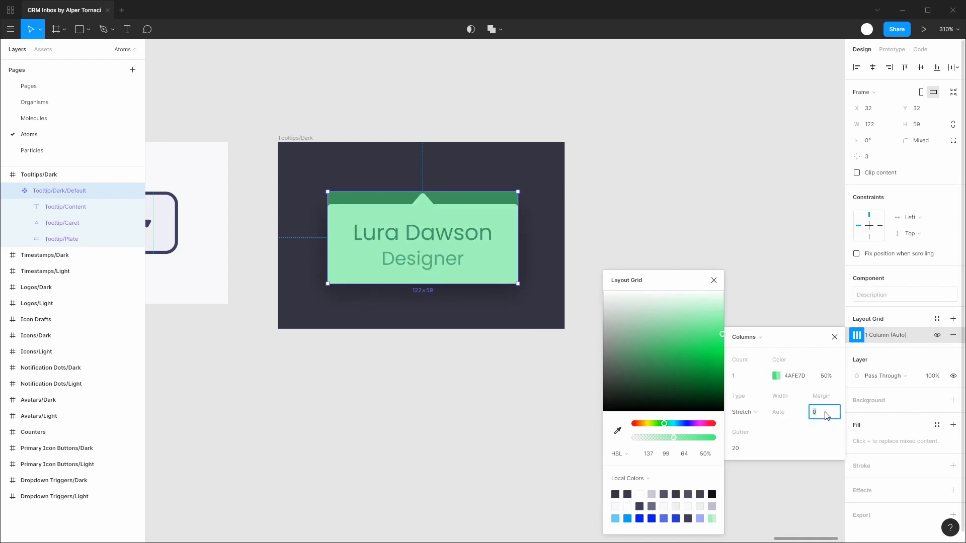
pyautogui.write('1')
pyautogui.press('Return')
pyautogui.click(826, 415)
pyautogui.write('16')
pyautogui.press('Return')
pyautogui.click(735, 446)
pyautogui.press('BackSpace')
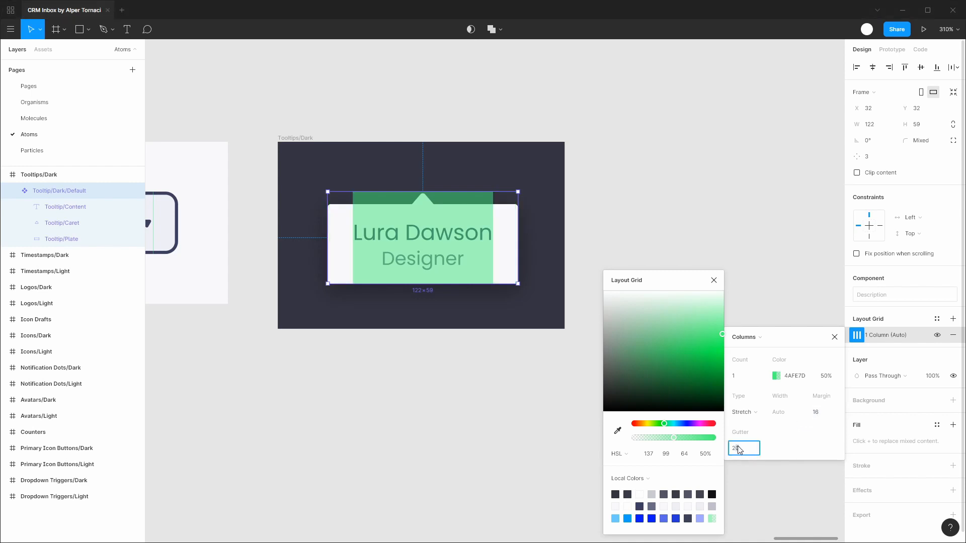
pyautogui.press('BackSpace')
pyautogui.press('Return')
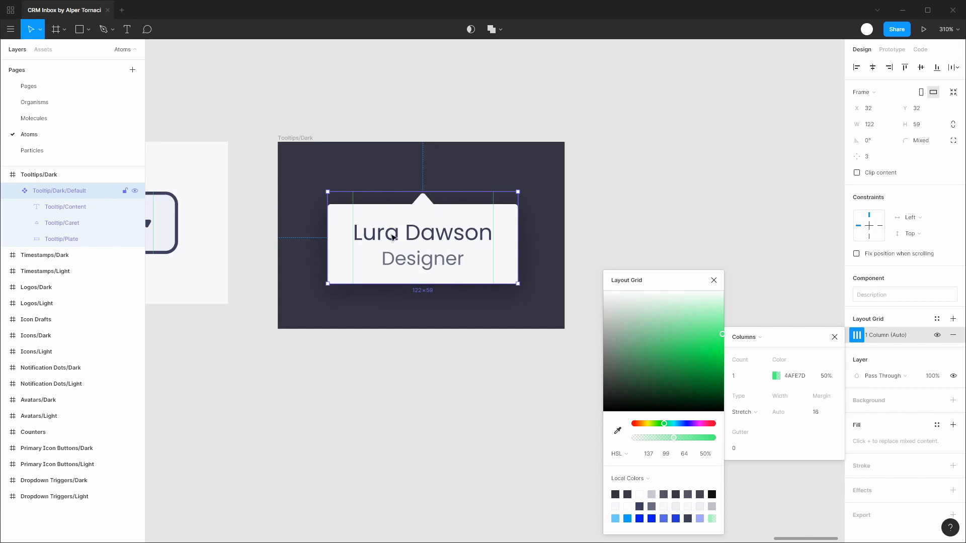
pyautogui.click(714, 281)
pyautogui.click(834, 337)
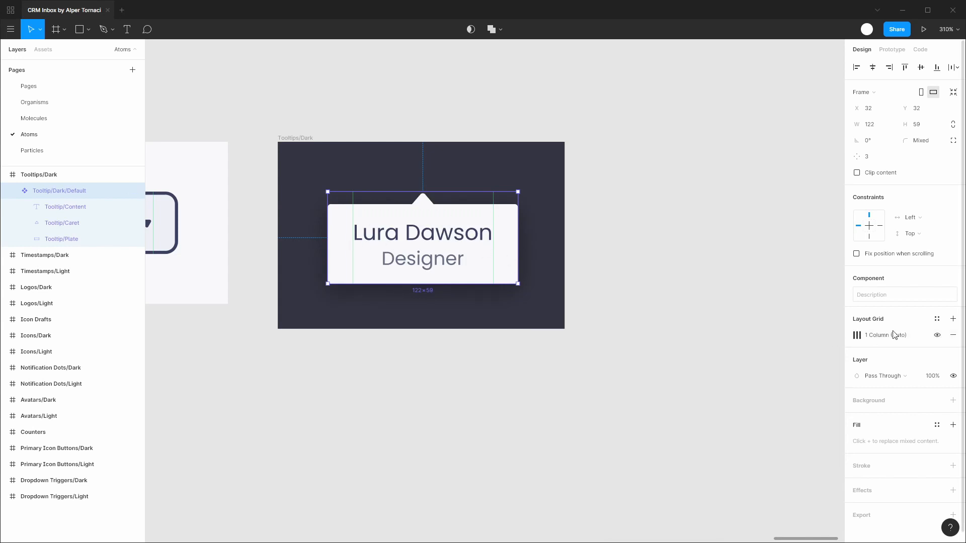
# Step: Add a rows layout grid with a count of 1 to the component, using the same local green 4AFE7D at 50%
pyautogui.click(953, 319)
pyautogui.click(859, 339)
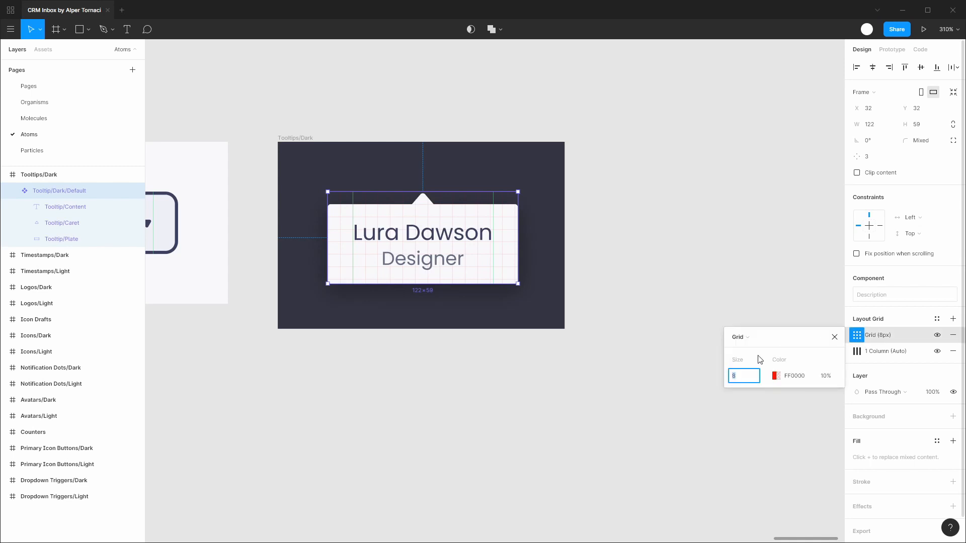
pyautogui.click(740, 337)
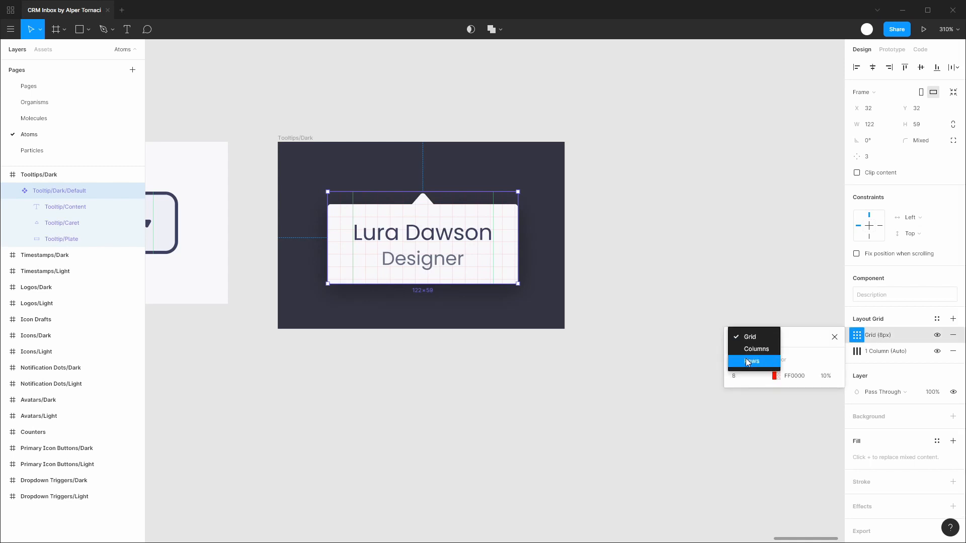
pyautogui.click(746, 359)
pyautogui.write('1')
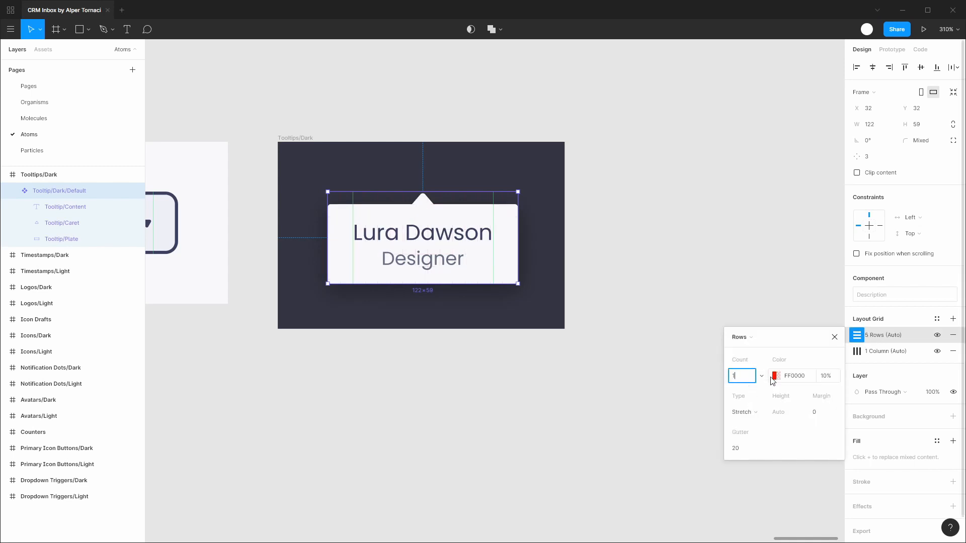
pyautogui.click(776, 378)
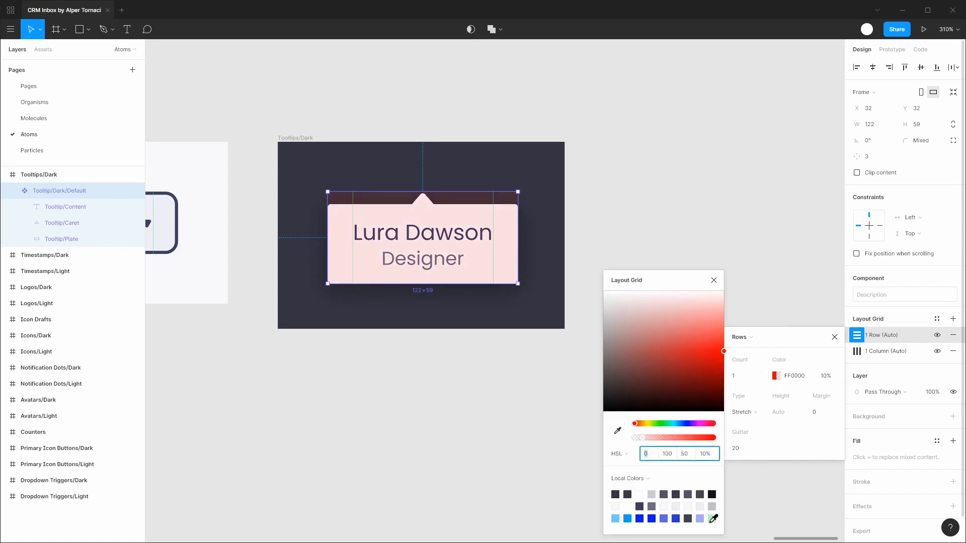
pyautogui.click(712, 519)
# Step: Set the row grid's type to Top with an offset of 8 and a gutter of 8
pyautogui.click(756, 412)
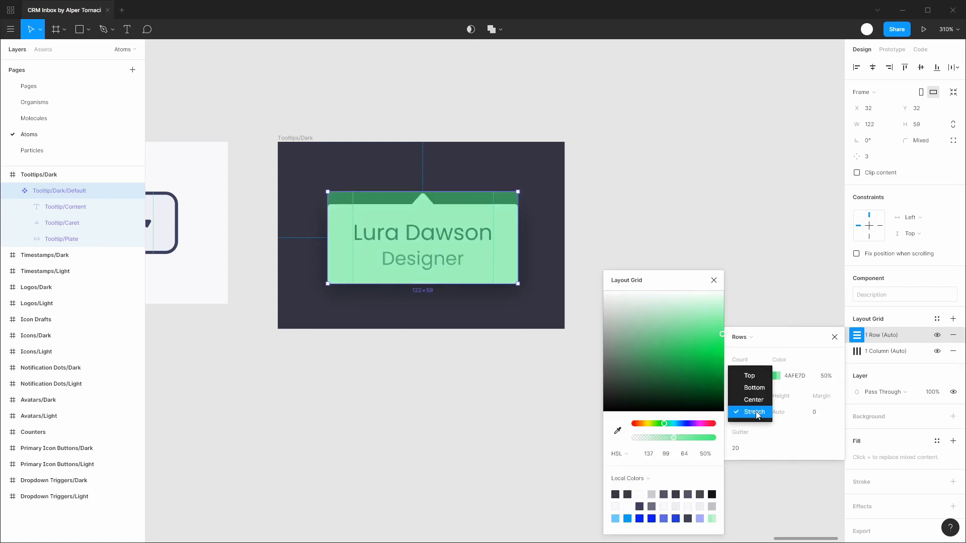
pyautogui.click(759, 376)
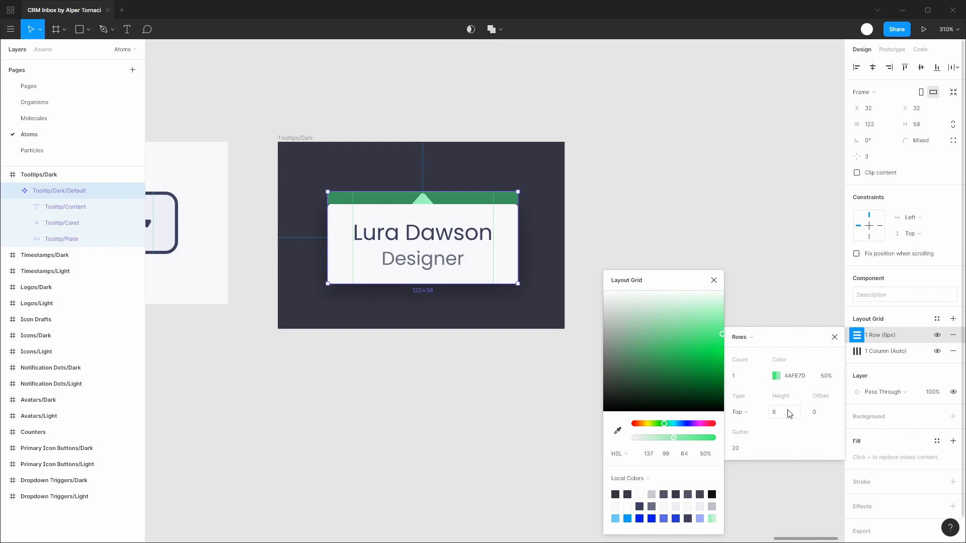
pyautogui.click(816, 412)
pyautogui.write('8')
pyautogui.press('Return')
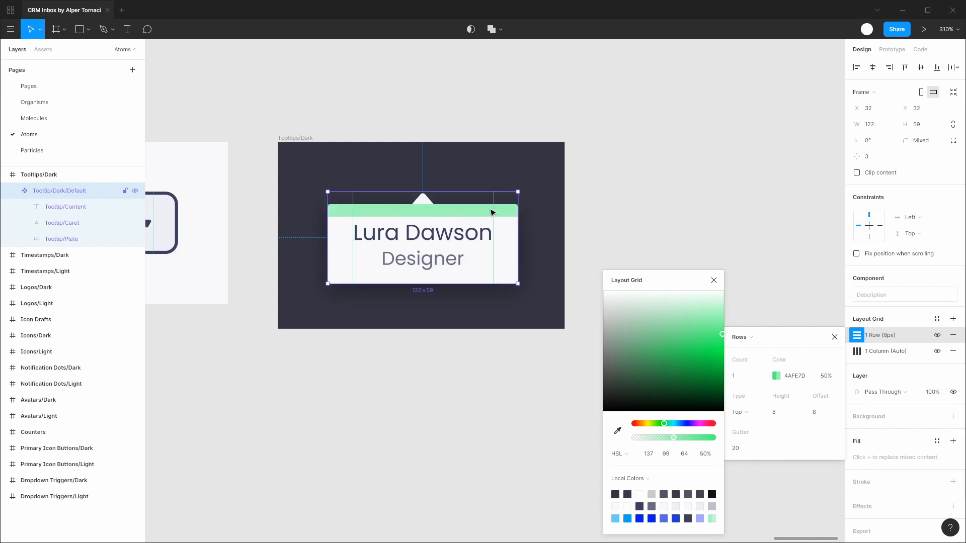
pyautogui.click(746, 451)
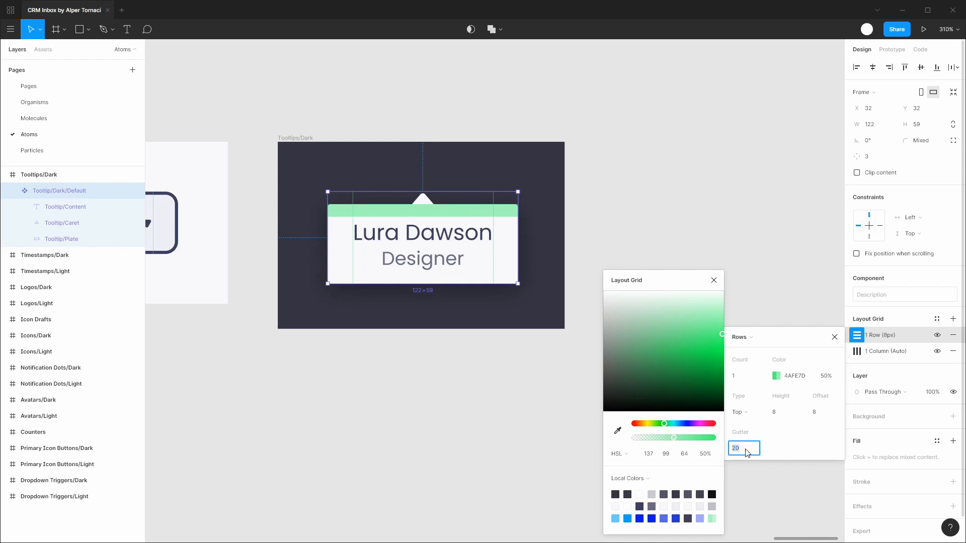
pyautogui.write('8')
pyautogui.press('Return')
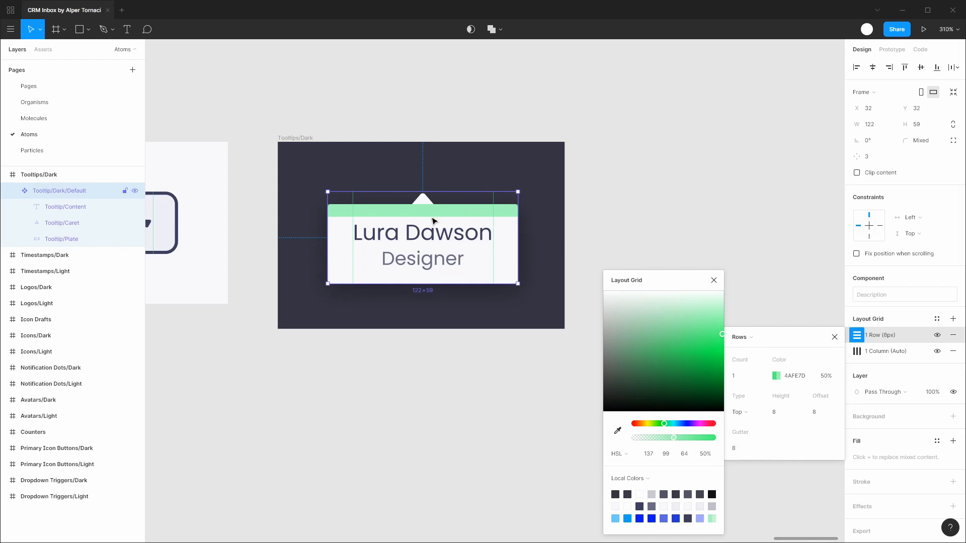
pyautogui.click(713, 280)
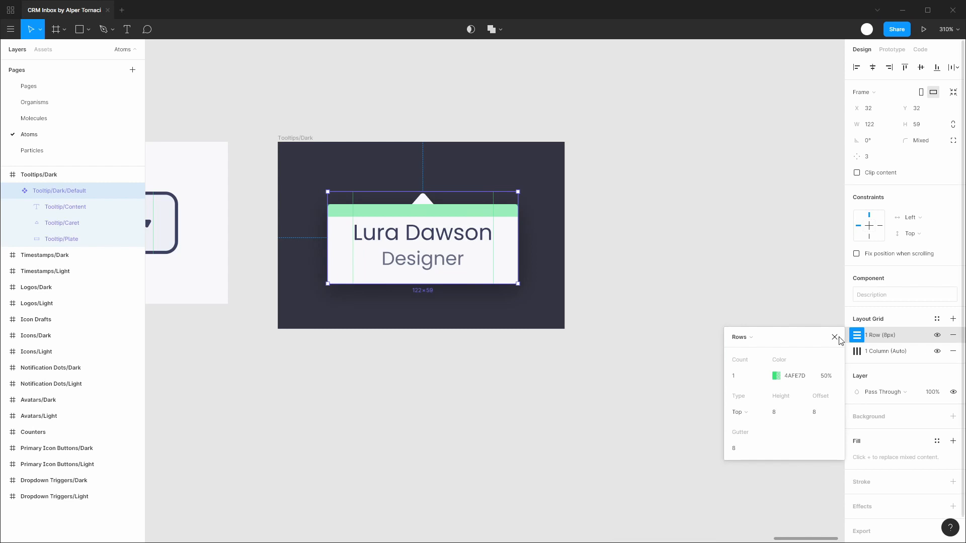
# Step: Duplicate the row layout grid and set one copy's type to Bottom with an offset of 0
pyautogui.click(909, 340)
pyautogui.hotkey('ctrl', 'd')
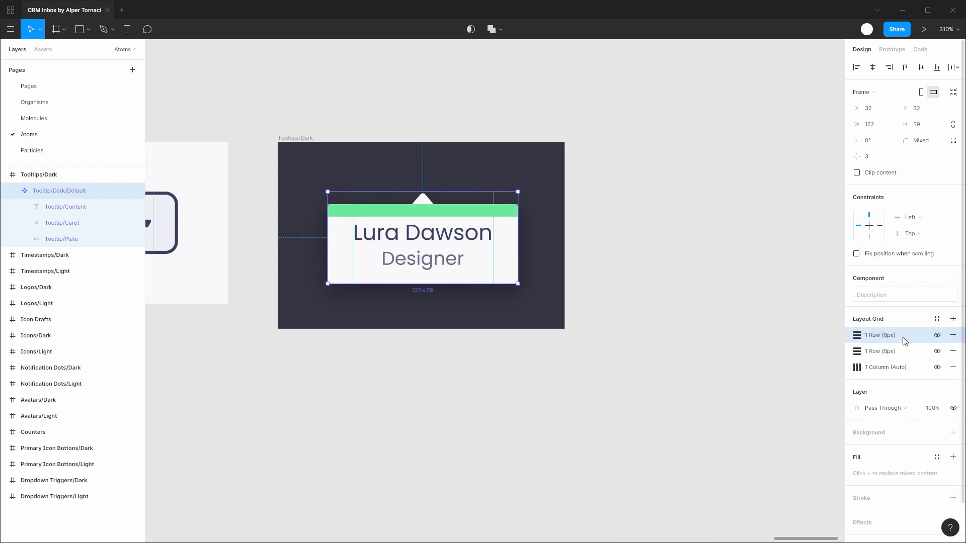
pyautogui.click(859, 354)
pyautogui.click(757, 427)
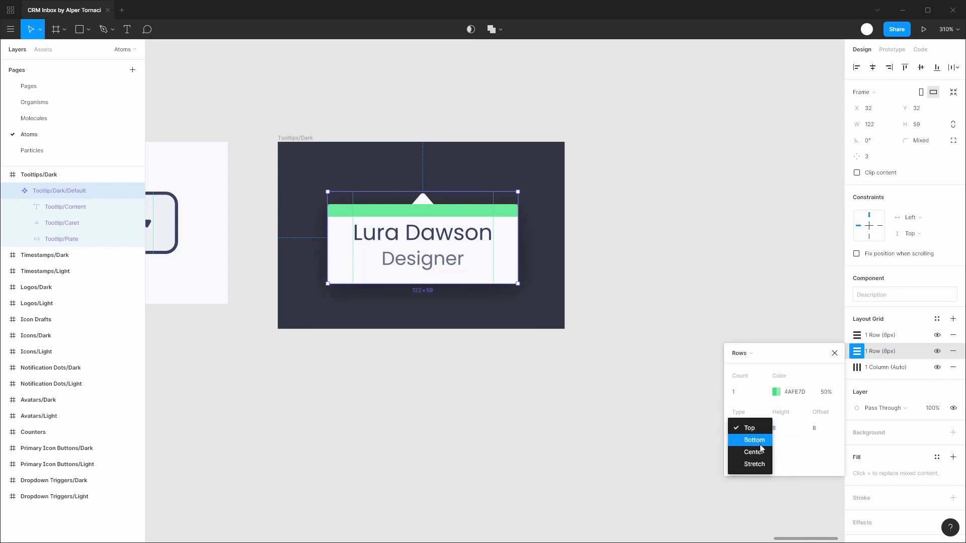
pyautogui.click(760, 445)
pyautogui.click(824, 428)
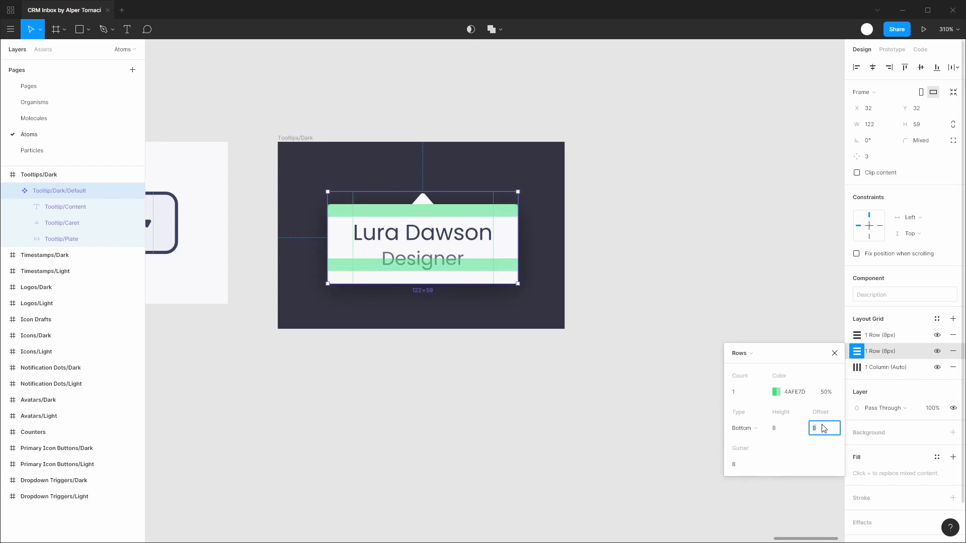
pyautogui.write('0')
pyautogui.press('Return')
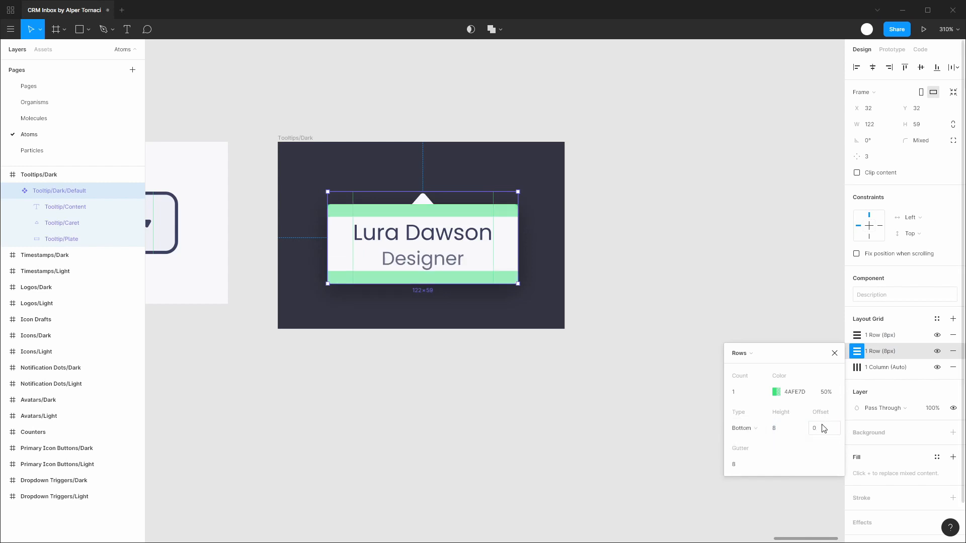
# Step: Close the grid settings, clear the selection, and switch to the Pages page
pyautogui.click(745, 287)
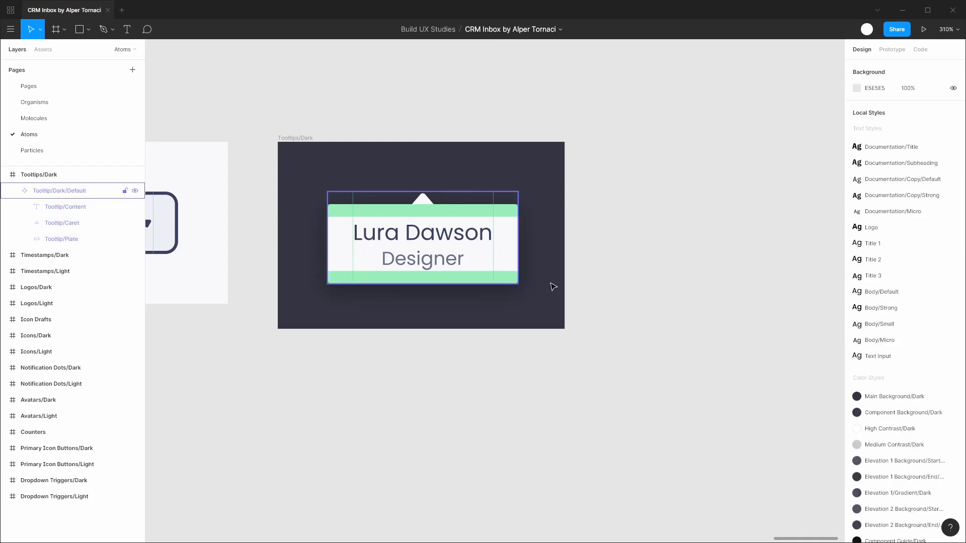
pyautogui.click(616, 236)
pyautogui.click(56, 92)
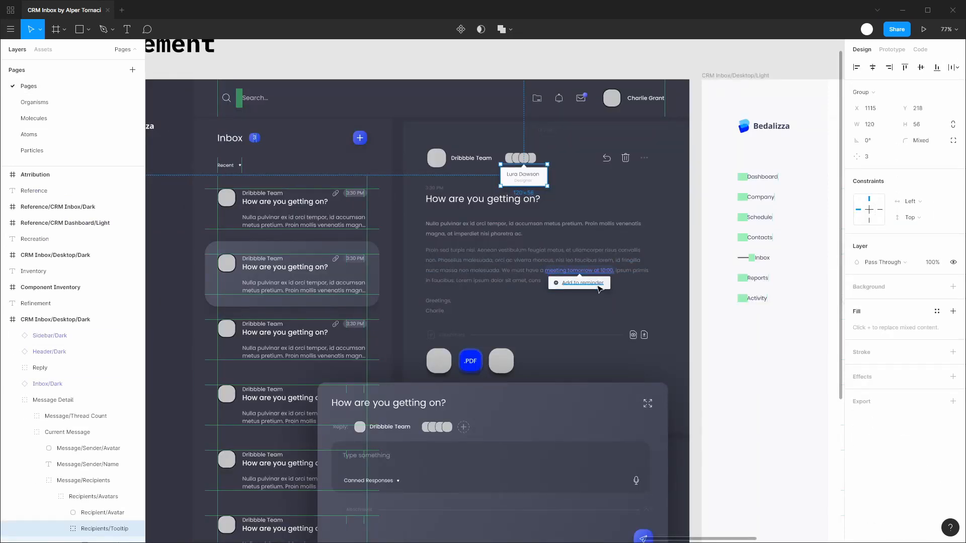
# Step: Examine the Add to Reminder tooltip and the highlighted meeting text it belongs to in the dark inbox message
pyautogui.scroll(3, 599, 288)
pyautogui.scroll(5, 599, 287)
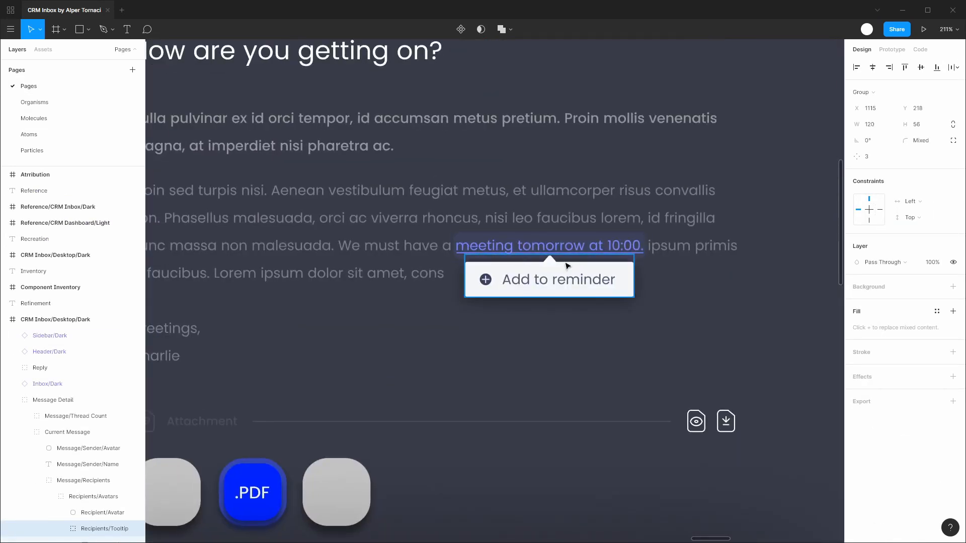
pyautogui.click(551, 280)
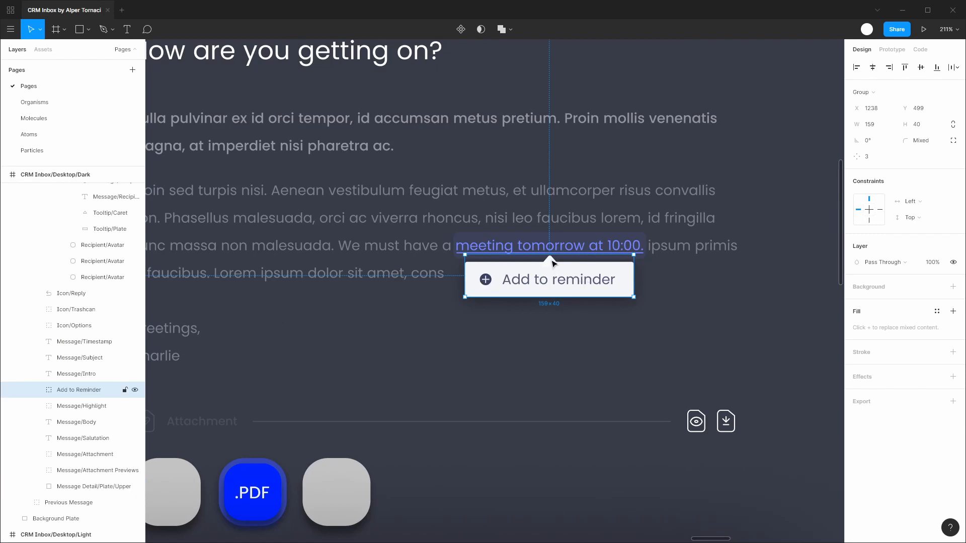
pyautogui.scroll(3, 553, 262)
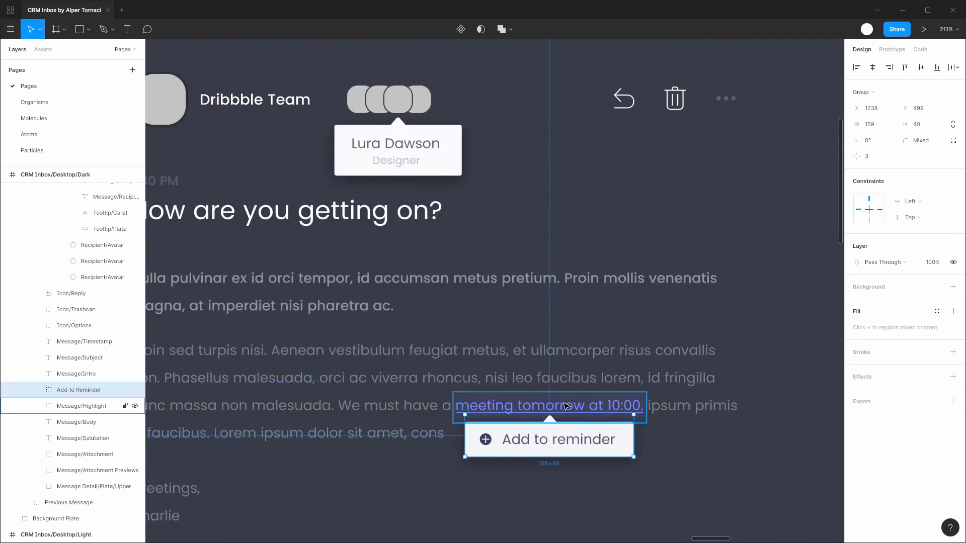
pyautogui.scroll(-2, 566, 406)
pyautogui.hscroll(-4, 566, 407)
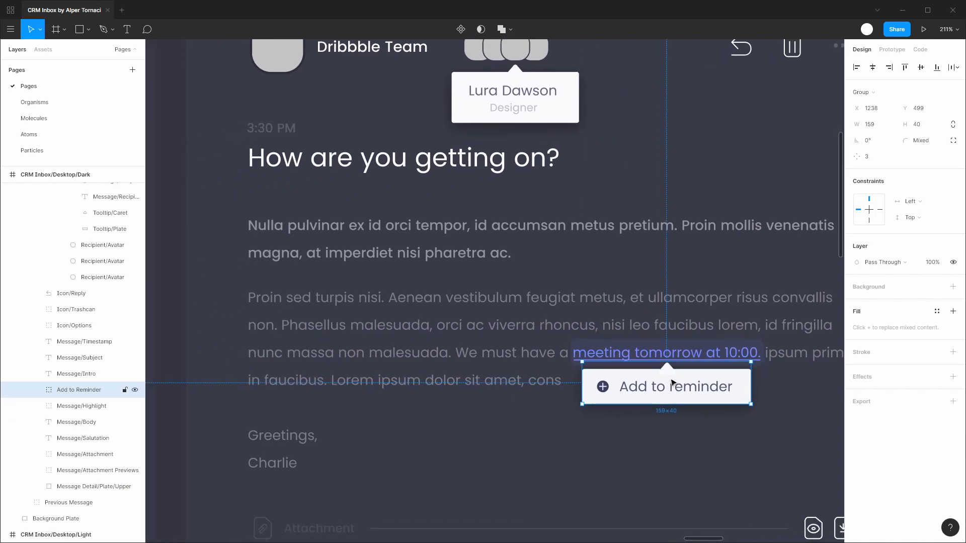
pyautogui.click(721, 265)
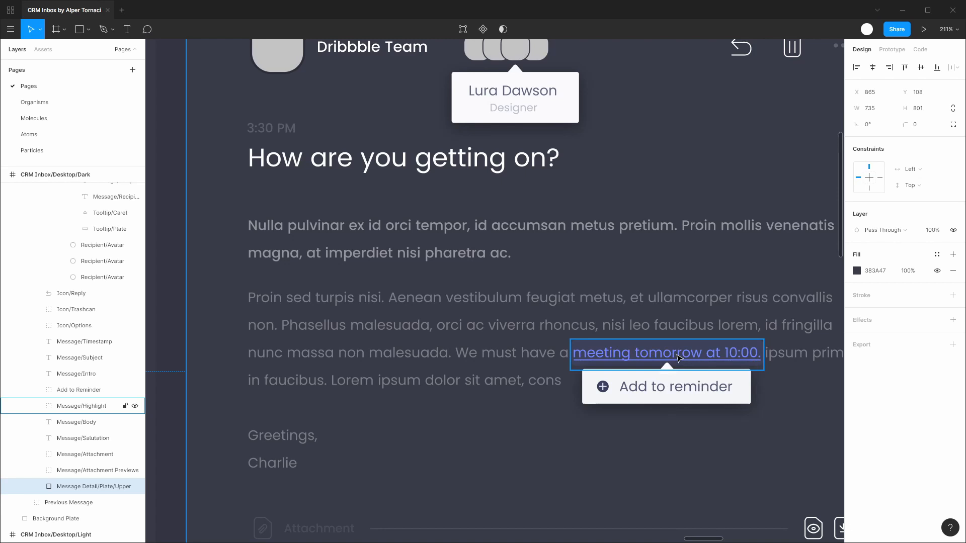
pyautogui.hscroll(3, 724, 259)
pyautogui.scroll(-1, 724, 259)
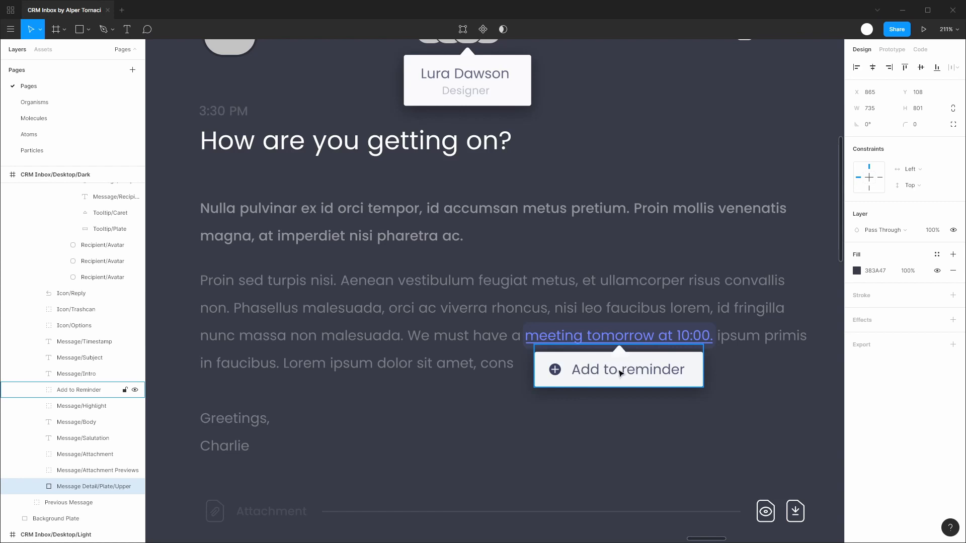
# Step: Switch to the Narative.co article in the browser and highlight several text passages to examine the share tooltip's position and caret
pyautogui.hotkey('alt', 'Tab')
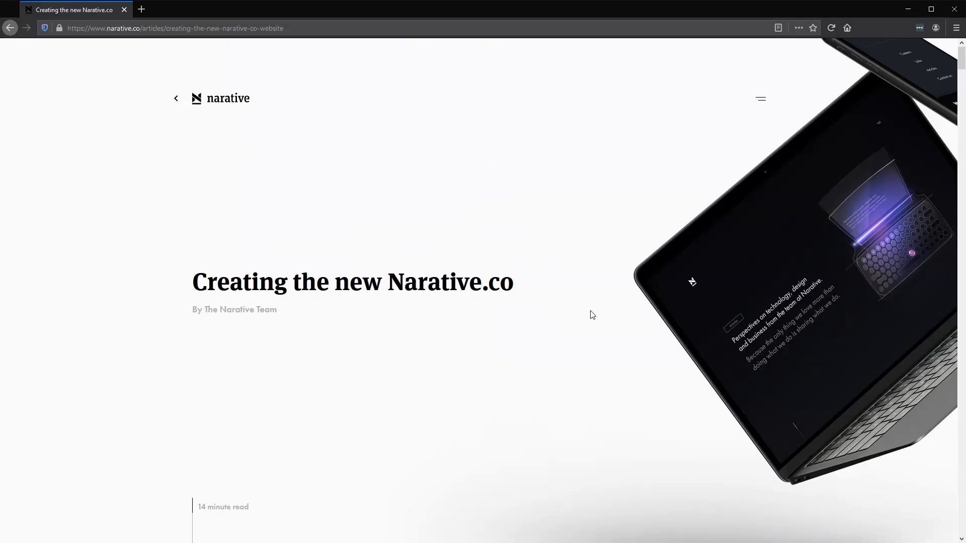
pyautogui.scroll(-10, 593, 315)
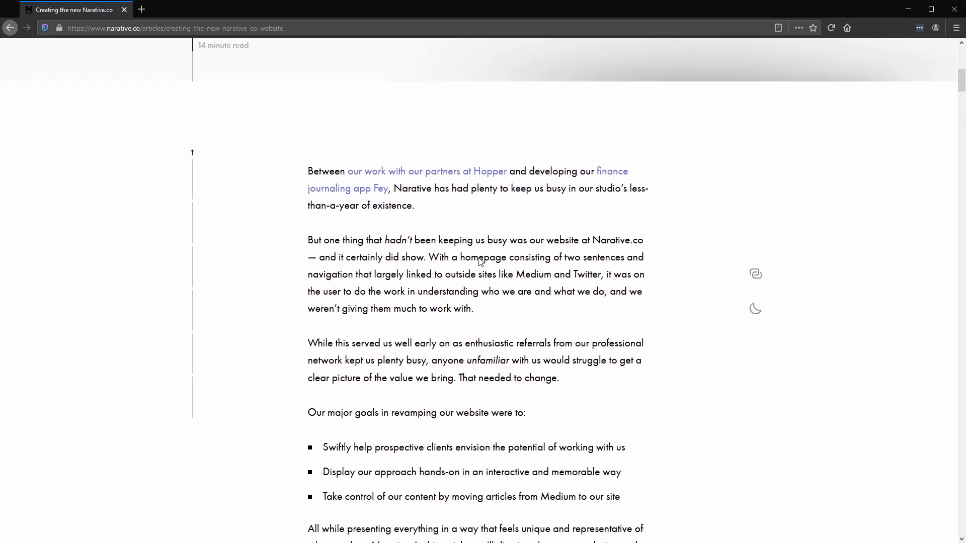
pyautogui.moveTo(432, 259); pyautogui.dragTo(603, 282)
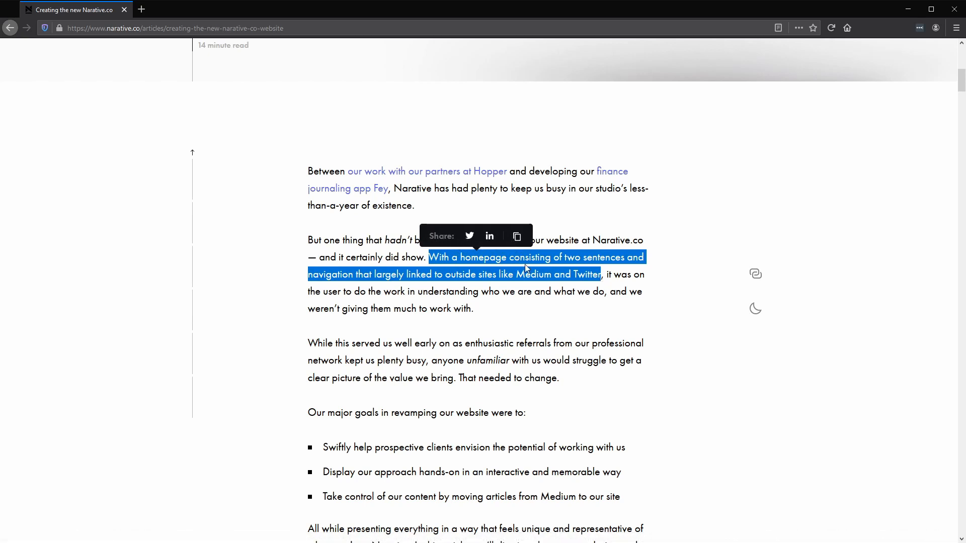
pyautogui.click(576, 281)
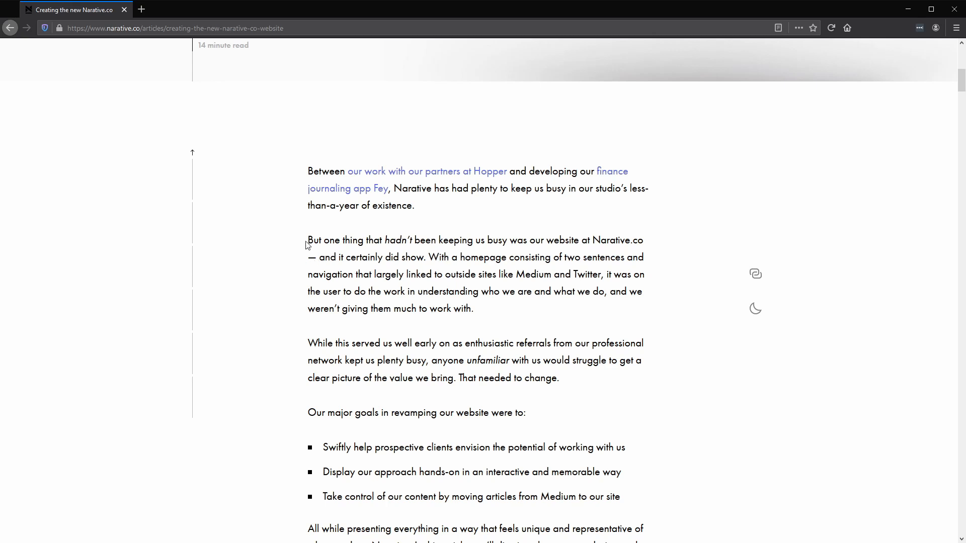
pyautogui.moveTo(307, 243); pyautogui.dragTo(364, 245)
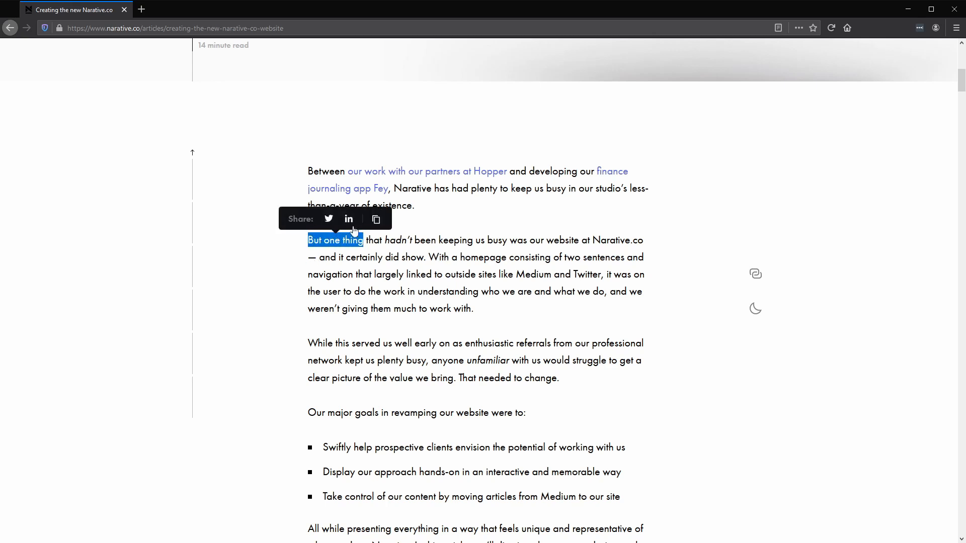
pyautogui.moveTo(591, 241); pyautogui.dragTo(645, 245)
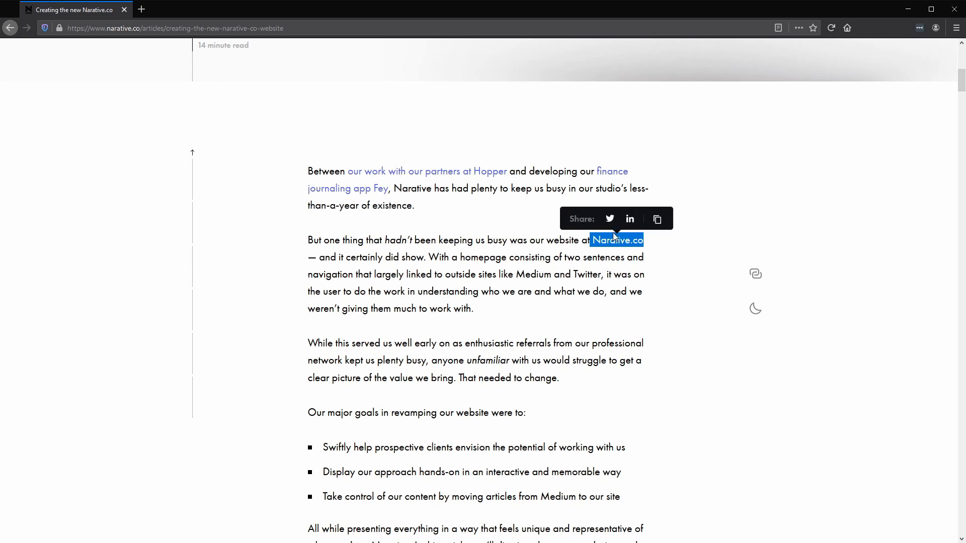
pyautogui.moveTo(431, 258); pyautogui.dragTo(602, 276)
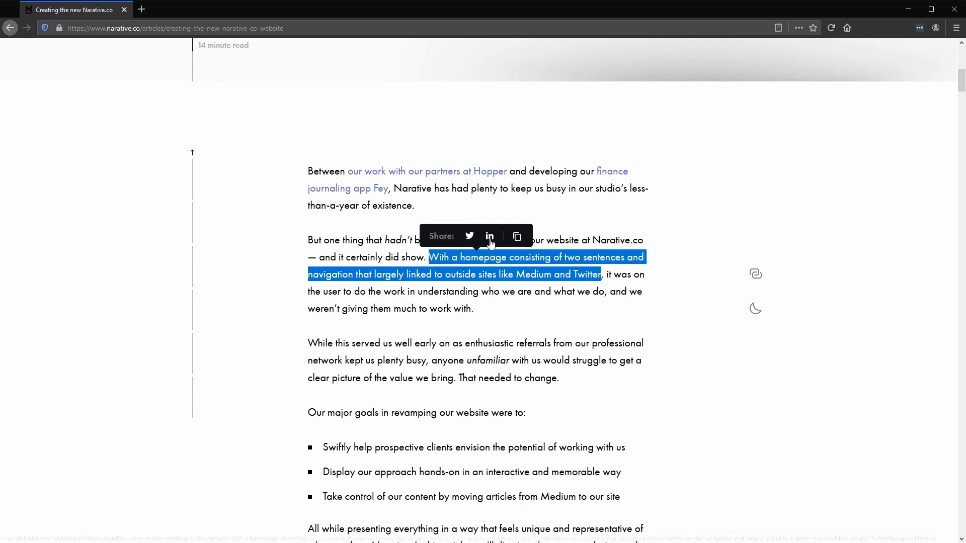
pyautogui.moveTo(342, 240); pyautogui.dragTo(419, 248)
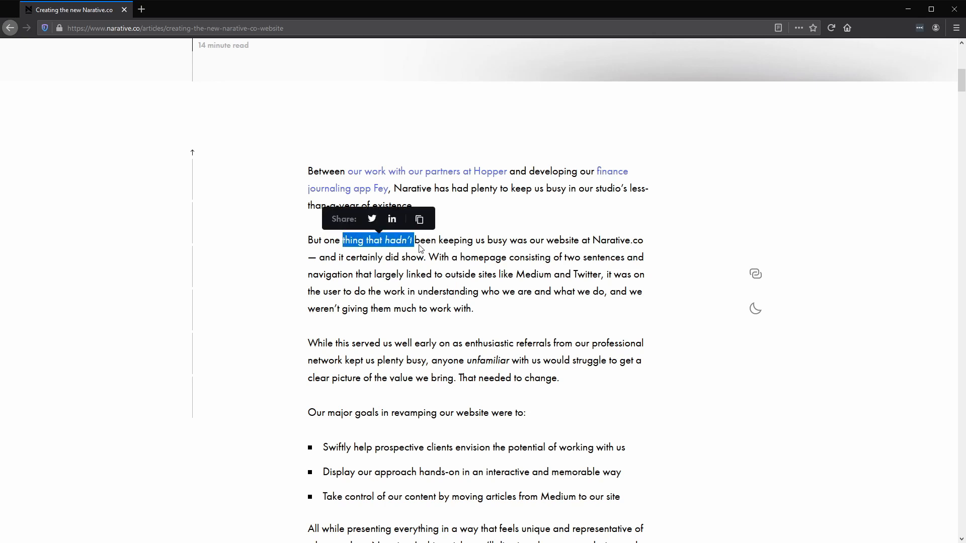
pyautogui.click(515, 230)
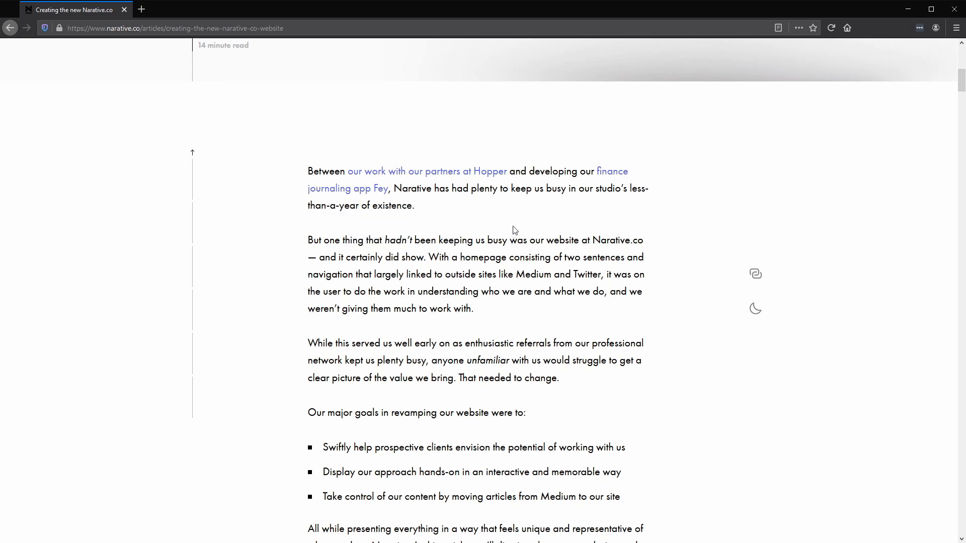
# Step: Return to Figma, open the Atoms page and widen the Tooltips/Dark frame to make room for a second tooltip
pyautogui.hotkey('alt', 'Tab')
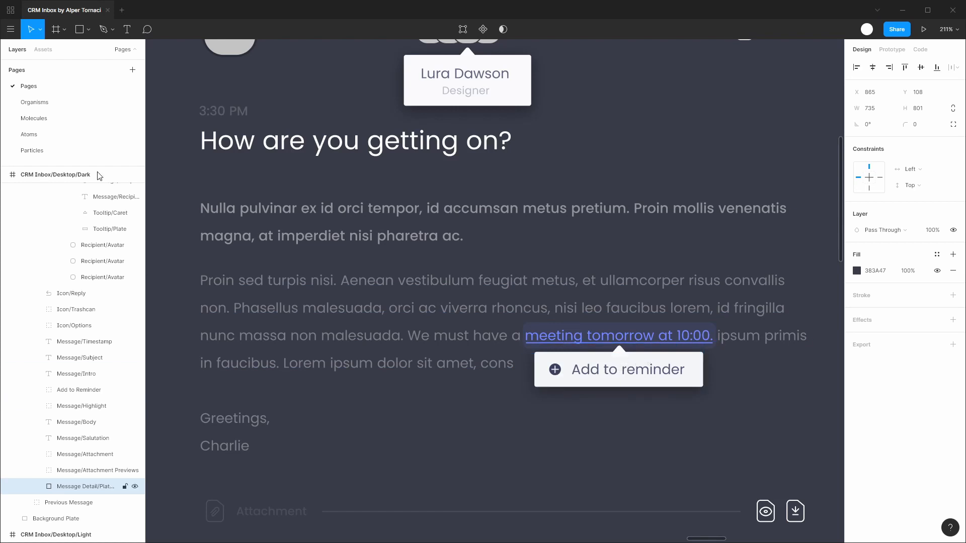
pyautogui.click(30, 134)
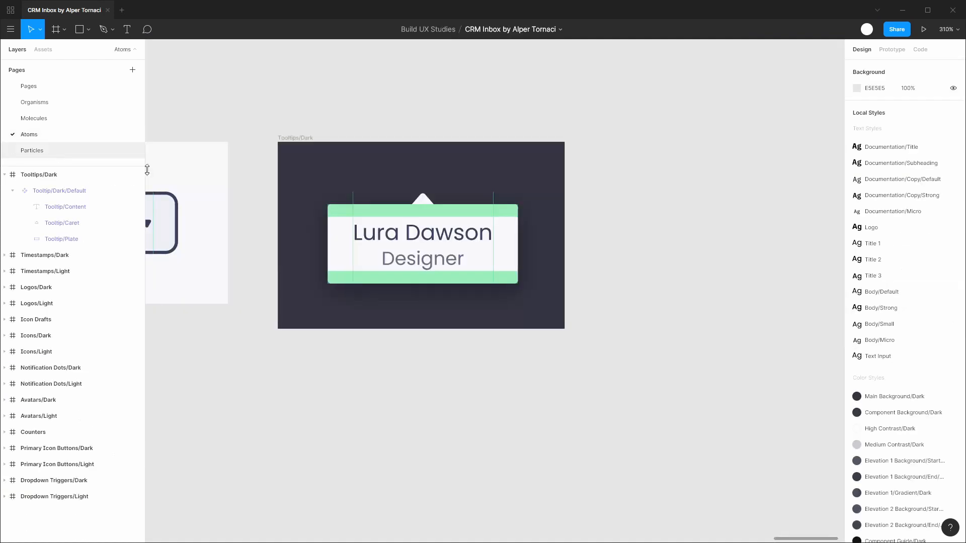
pyautogui.click(301, 138)
pyautogui.moveTo(562, 206); pyautogui.dragTo(797, 205)
# Step: Duplicate the Tooltip/Dark/Default component beside the original at X 186 and place the copy below it in the layer order
pyautogui.click(344, 221)
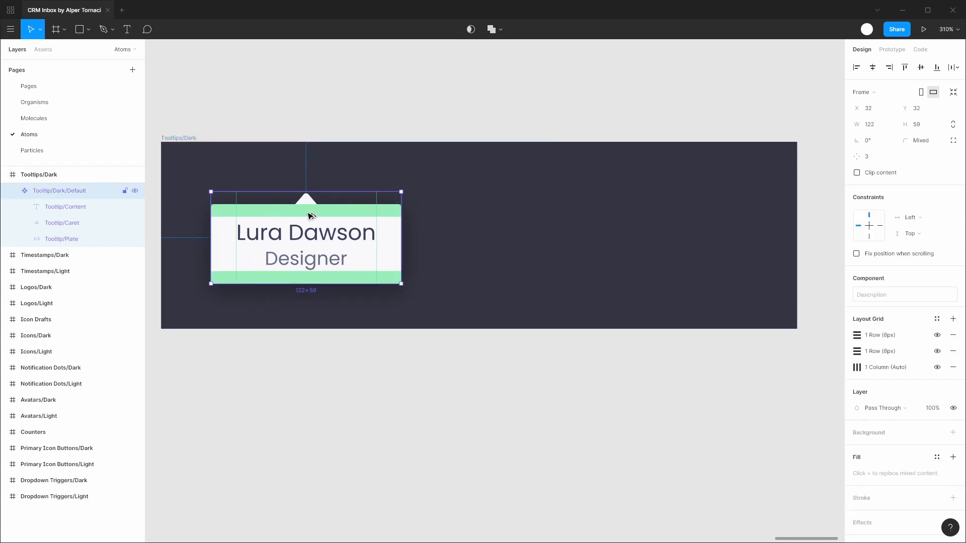
pyautogui.moveTo(310, 216); pyautogui.dragTo(549, 206)
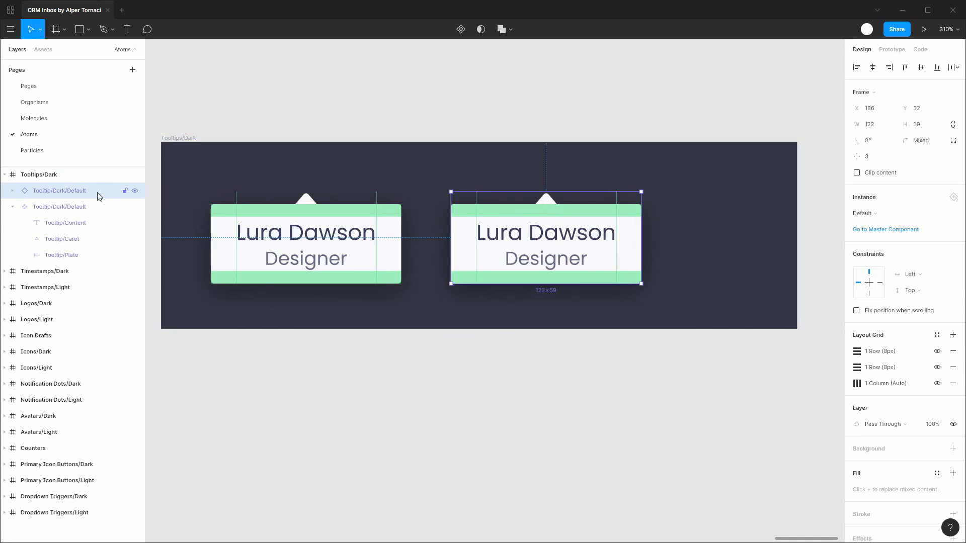
pyautogui.moveTo(97, 194); pyautogui.dragTo(65, 267)
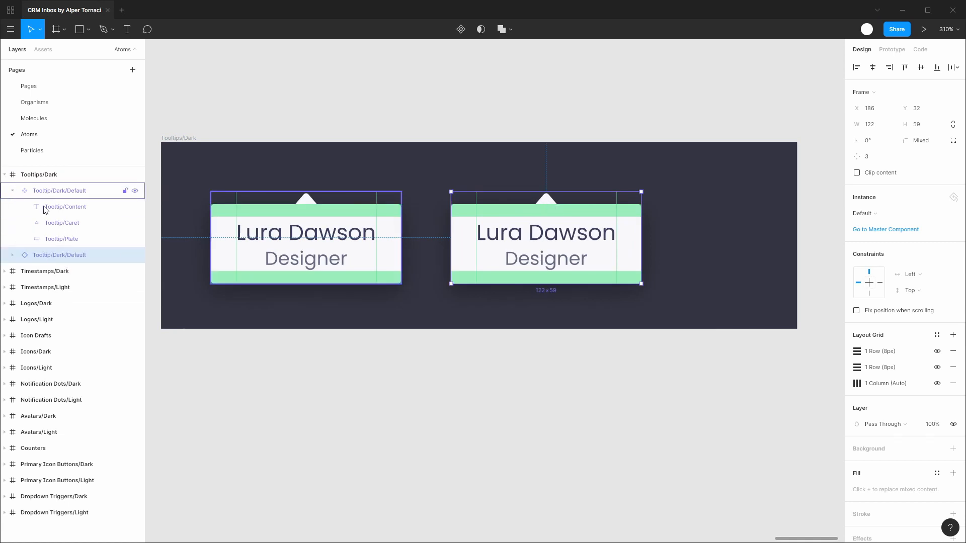
# Step: Detach the duplicated tooltip instance from its master component and rename it Tooltip/Dark/Action
pyautogui.rightClick(86, 254)
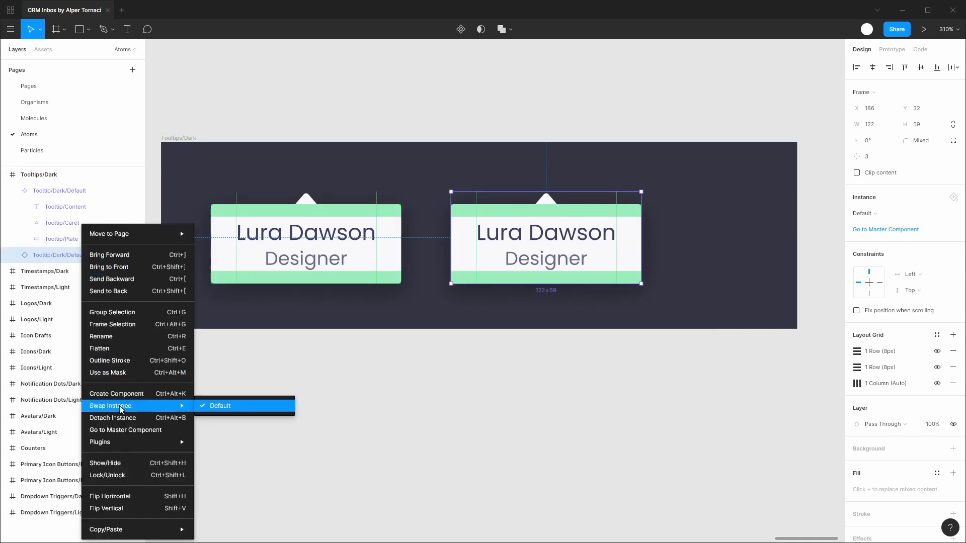
pyautogui.click(125, 418)
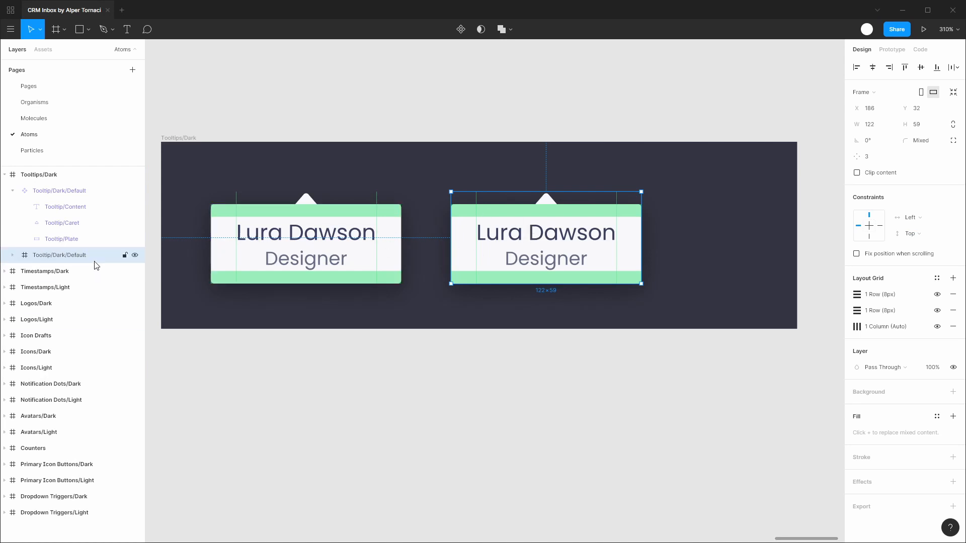
pyautogui.doubleClick(95, 261)
pyautogui.press('Right')
pyautogui.press('BackSpace')
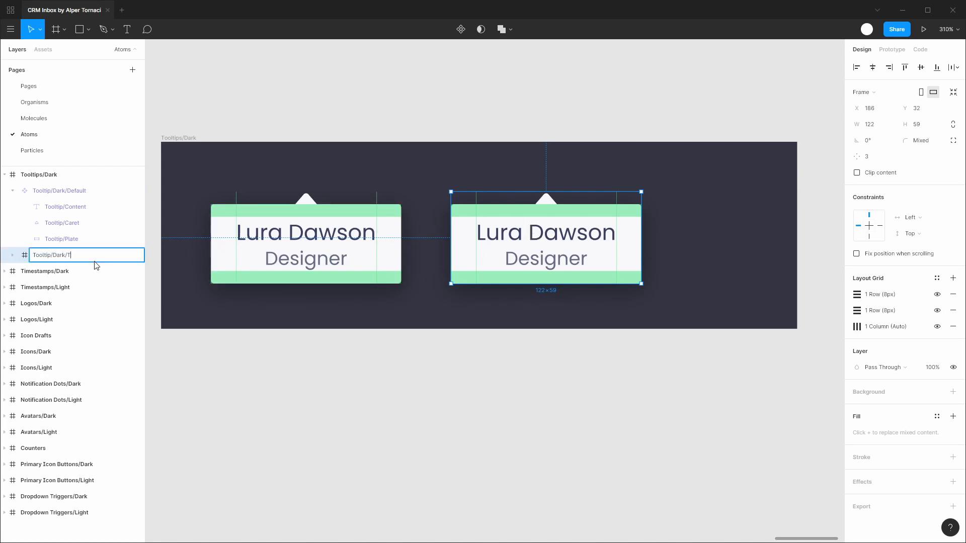
pyautogui.press('Return')
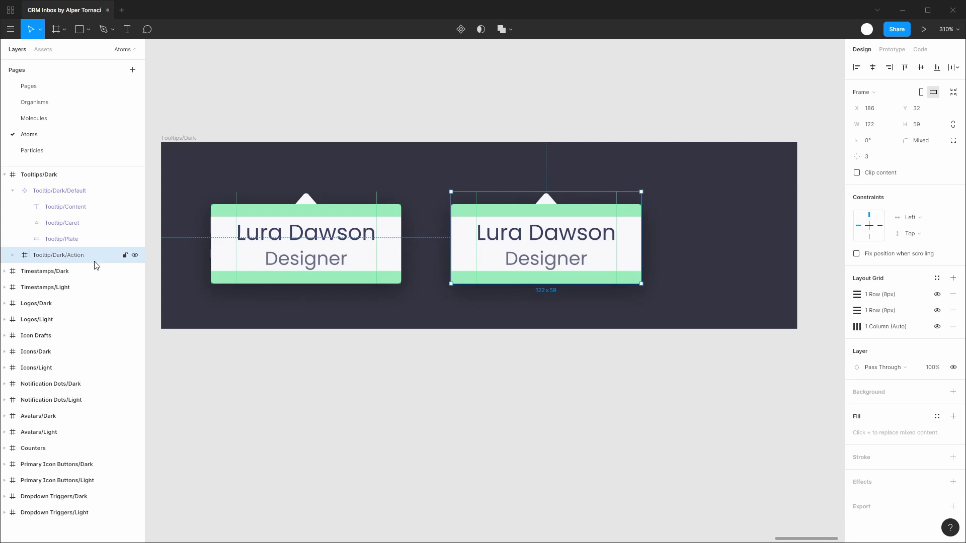
# Step: Rotate the caret of Tooltip/Dark/Action to 180° and move it to the plate's lower edge at X 73, Y 67
pyautogui.click(11, 255)
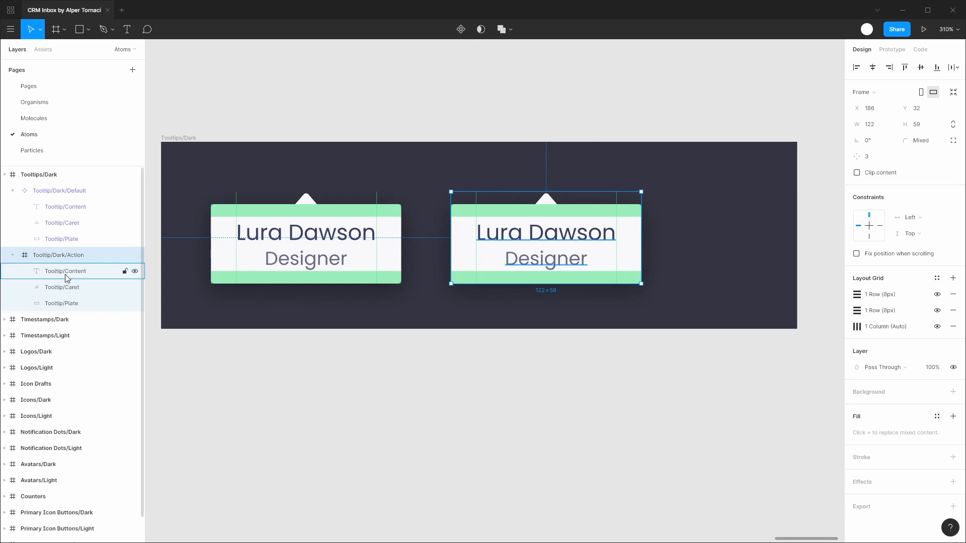
pyautogui.click(66, 276)
pyautogui.click(66, 288)
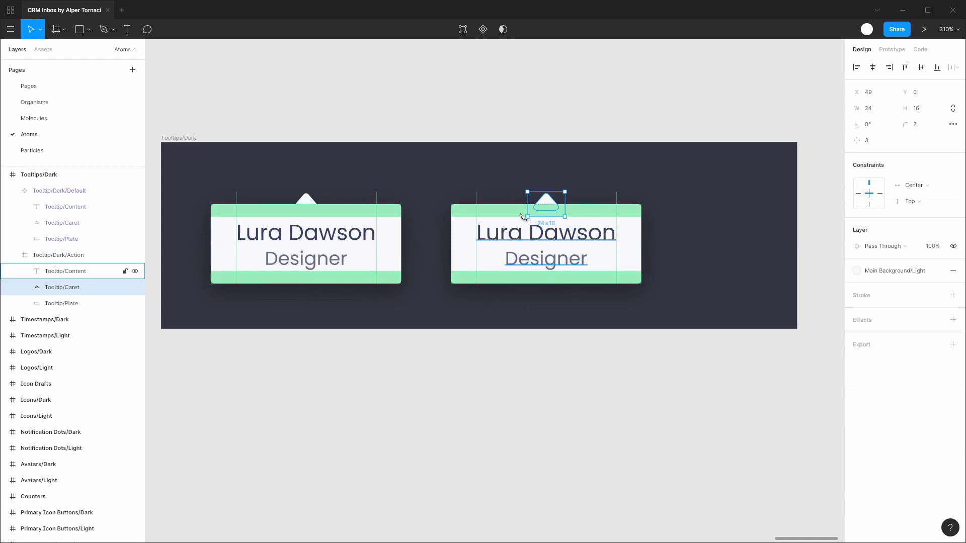
pyautogui.click(879, 126)
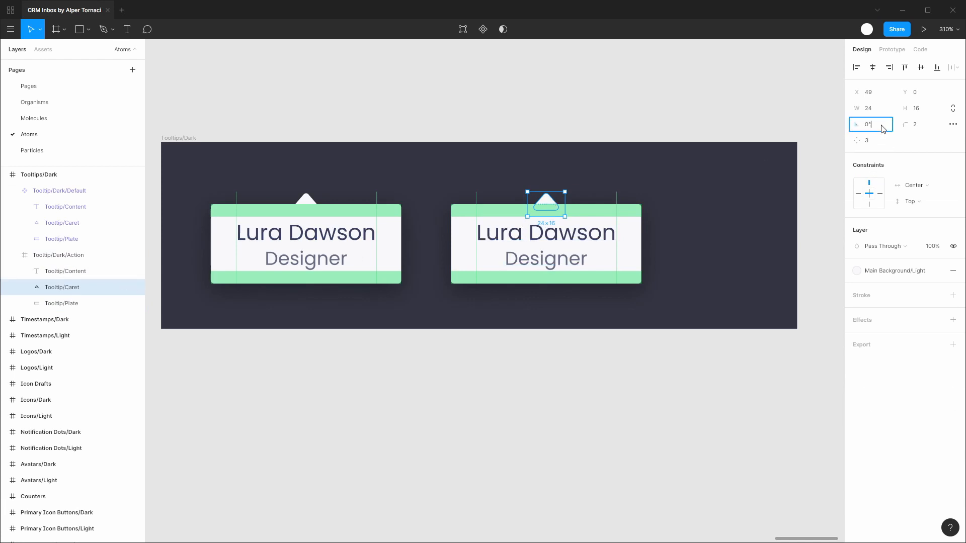
pyautogui.write('180')
pyautogui.press('Return')
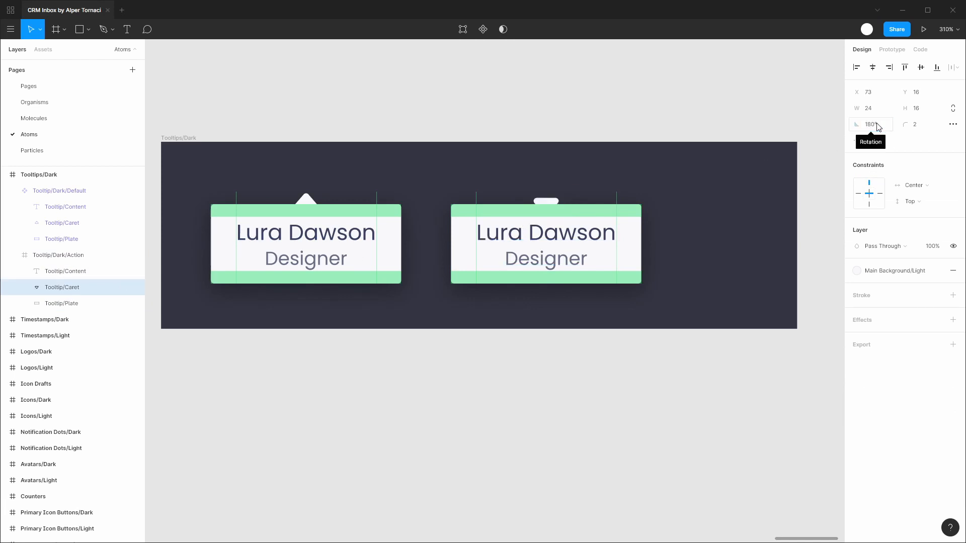
pyautogui.moveTo(552, 208); pyautogui.dragTo(559, 297)
pyautogui.press('alt')
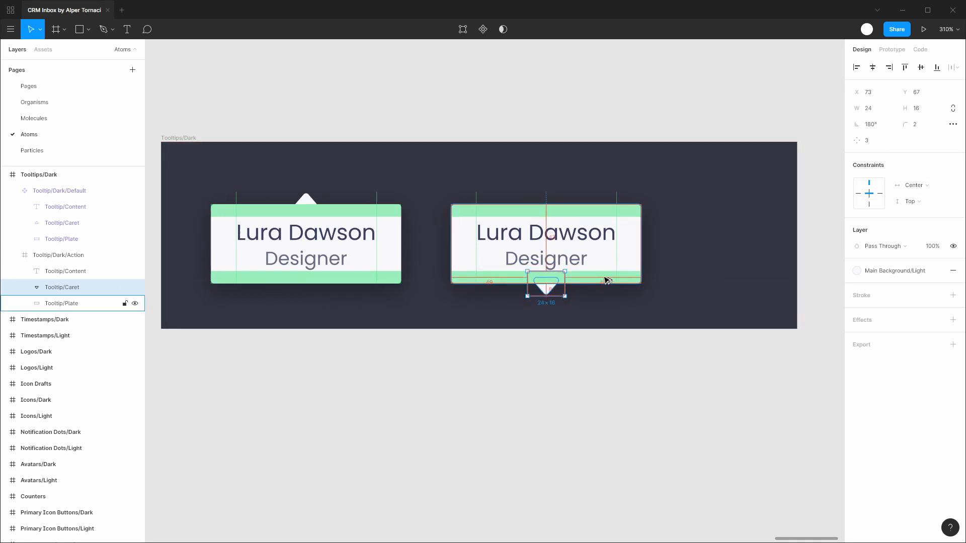
# Step: Replace the text in Tooltip/Dark/Action with "Add to reminder" and align it right
pyautogui.click(553, 235)
pyautogui.doubleClick(554, 235)
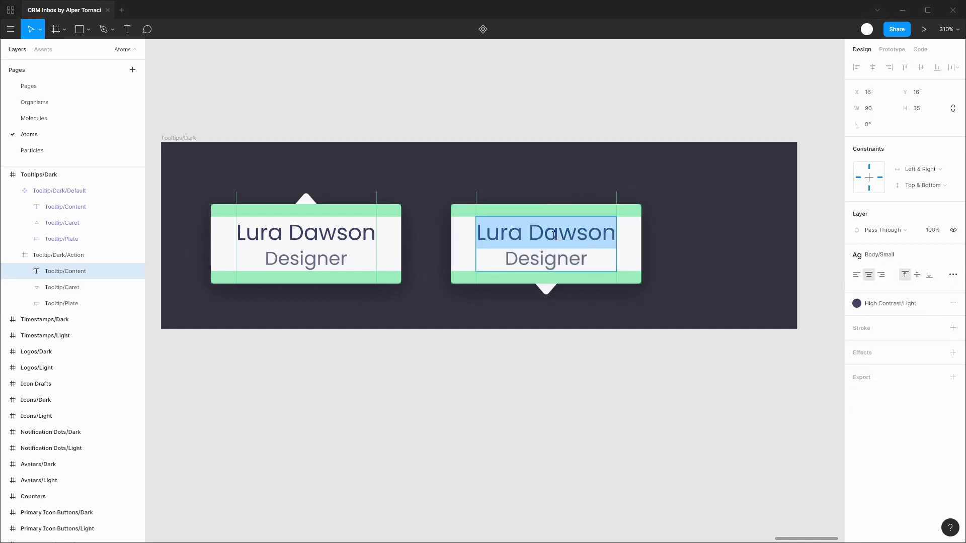
pyautogui.hotkey('ctrl', 'a')
pyautogui.write('Add to reminder')
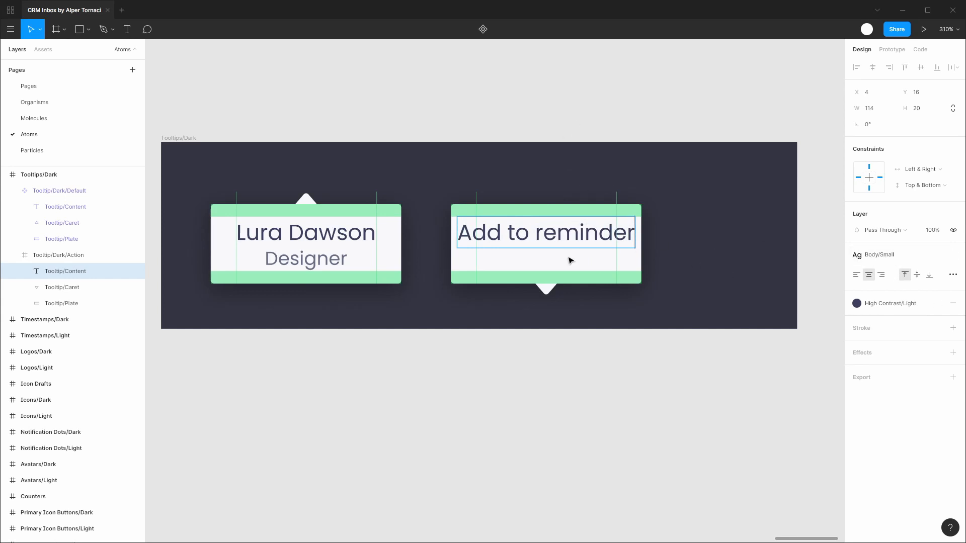
pyautogui.press('Escape')
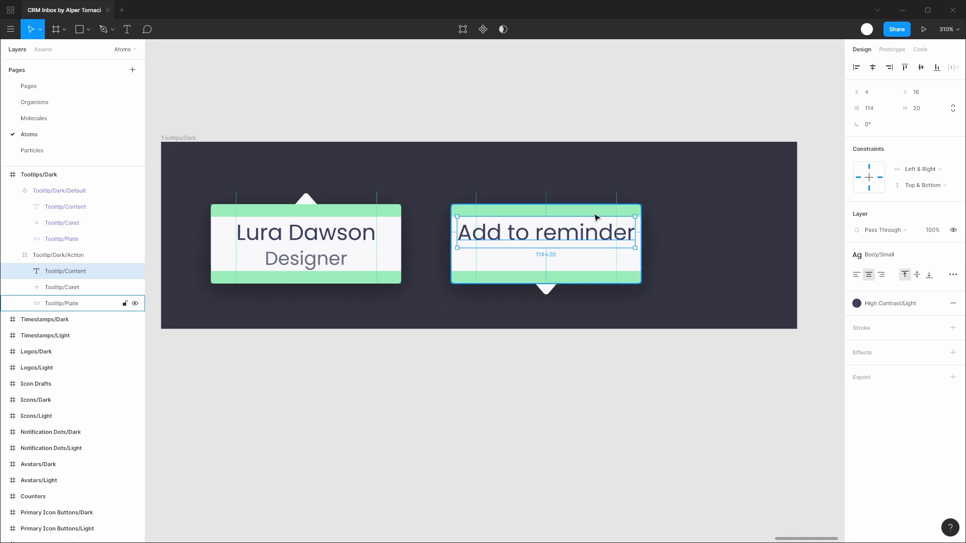
pyautogui.click(882, 275)
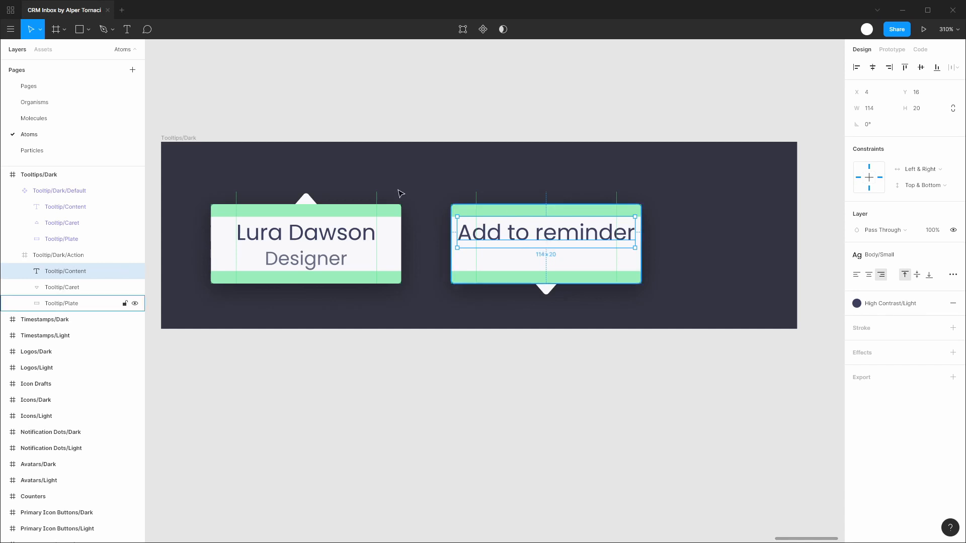
# Step: Widen the Tooltip/Dark/Action frame to 138 and shift it horizontally to X 194
pyautogui.click(71, 260)
pyautogui.hotkey('ctrl', 'shift', 'Right')
pyautogui.hotkey('ctrl', 'shift', 'Right')
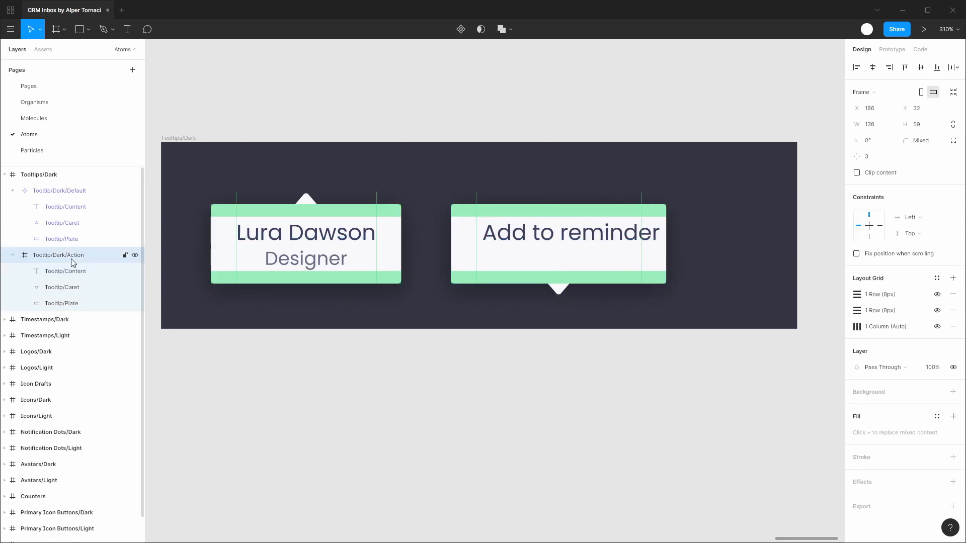
pyautogui.hotkey('shift', 'Left')
pyautogui.hotkey('shift', 'Right')
pyautogui.hotkey('shift', 'Right')
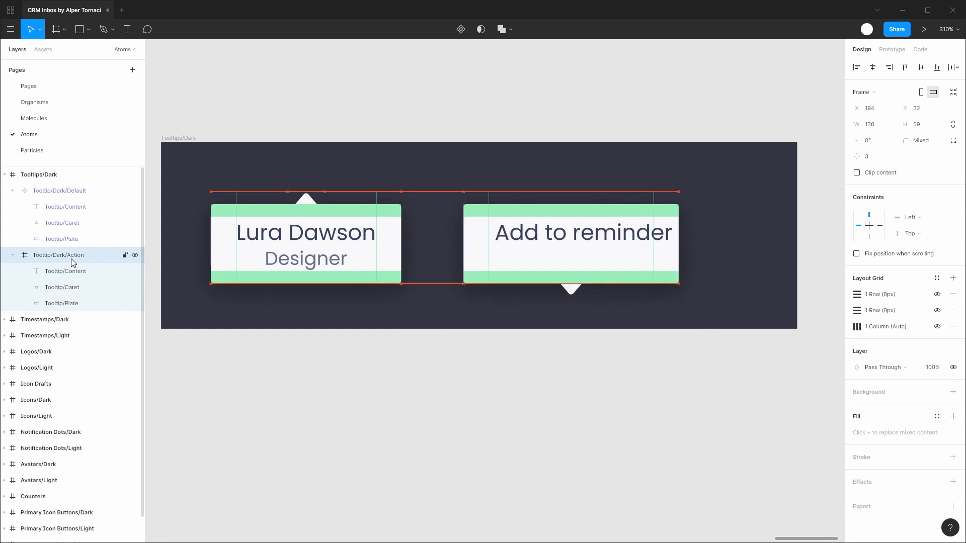
# Step: Move the Tooltip/Dark/Action frame horizontally to X 186 and widen it to 154
pyautogui.hotkey('shift', 'Left')
pyautogui.hotkey('ctrl', 'shift', 'Right')
pyautogui.hotkey('ctrl', 'shift', 'Right')
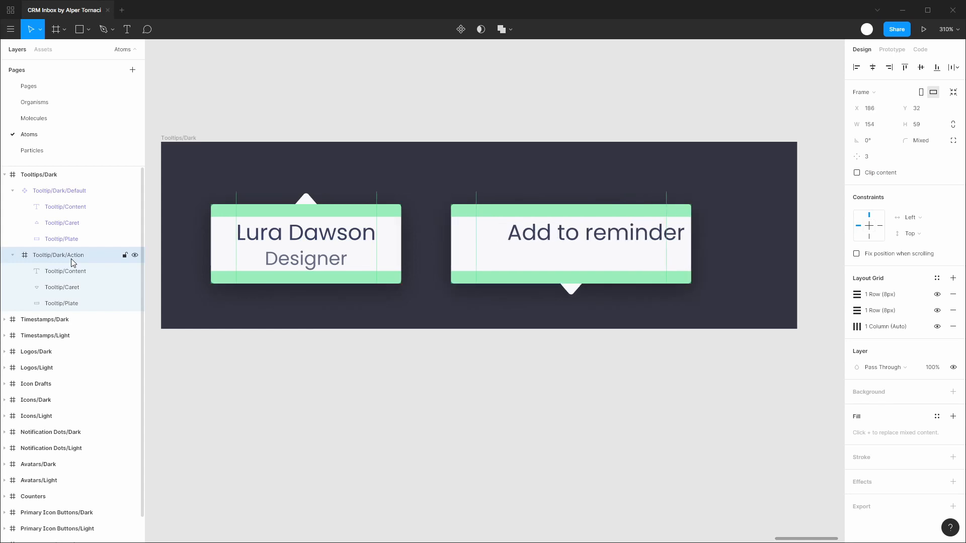
# Step: Fit the "Add to reminder" text box between the column guides at X 16, width 122, and narrow the tooltip frame to 146
pyautogui.click(68, 272)
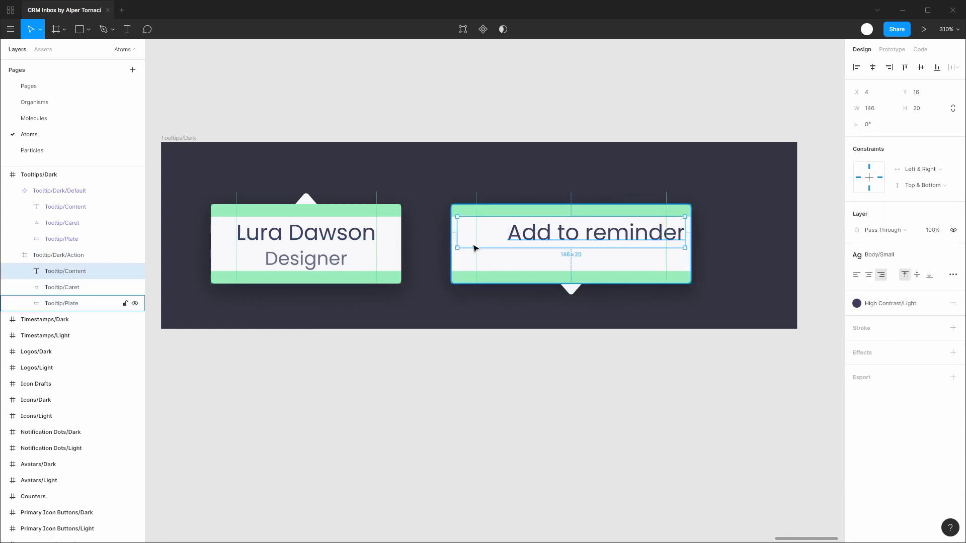
pyautogui.moveTo(456, 241); pyautogui.dragTo(476, 242)
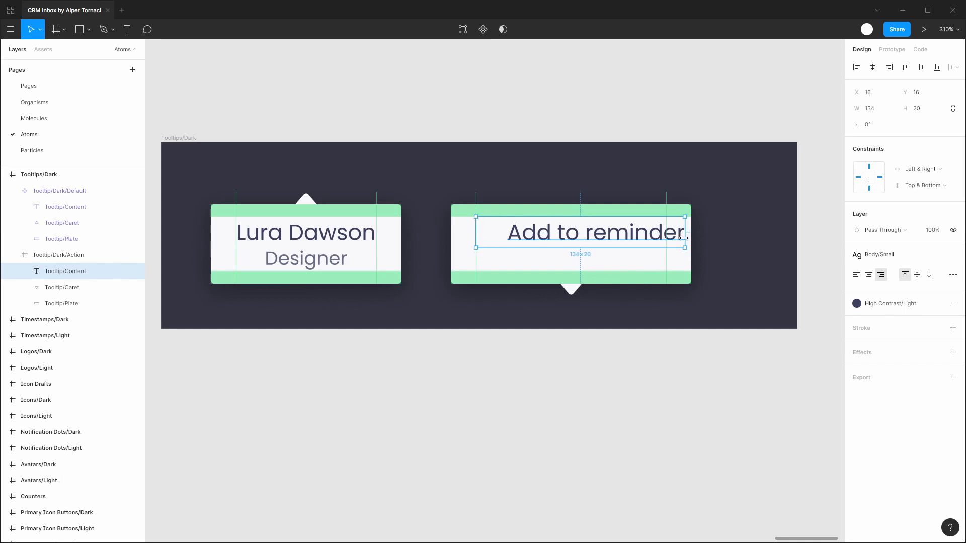
pyautogui.moveTo(683, 243); pyautogui.dragTo(667, 235)
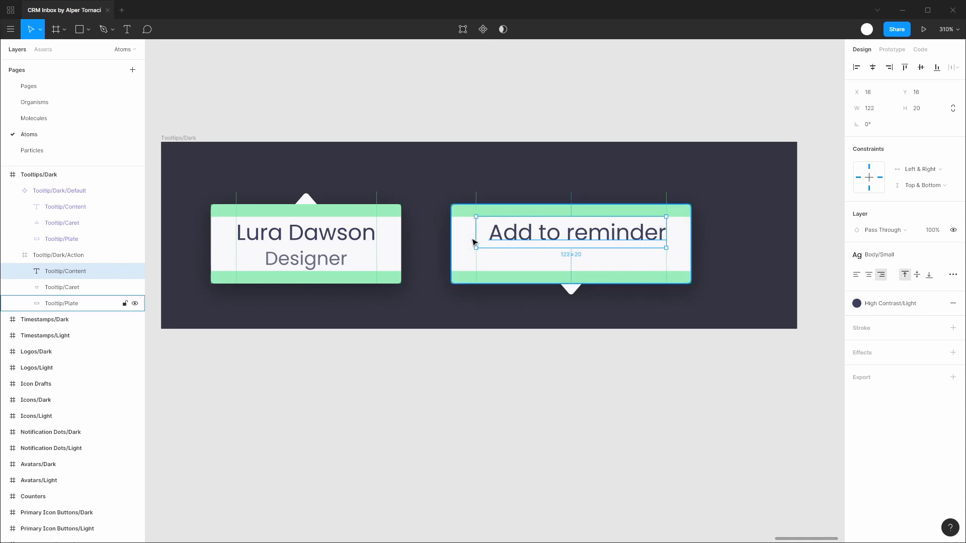
pyautogui.click(461, 272)
# Step: Set the vertical constraint of Tooltip/Dark/Action's text content to Center and of its caret to Bottom
pyautogui.click(65, 271)
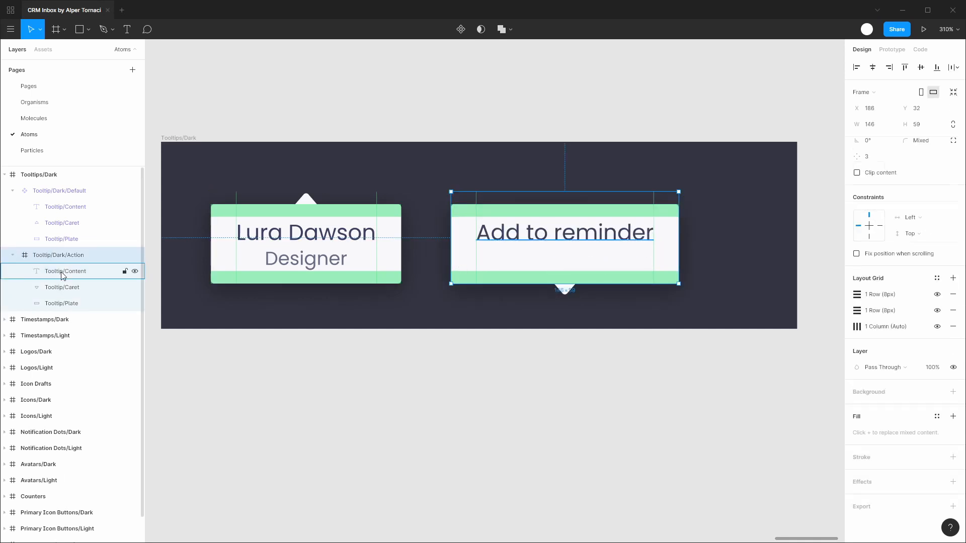
pyautogui.hotkey('shift', '2')
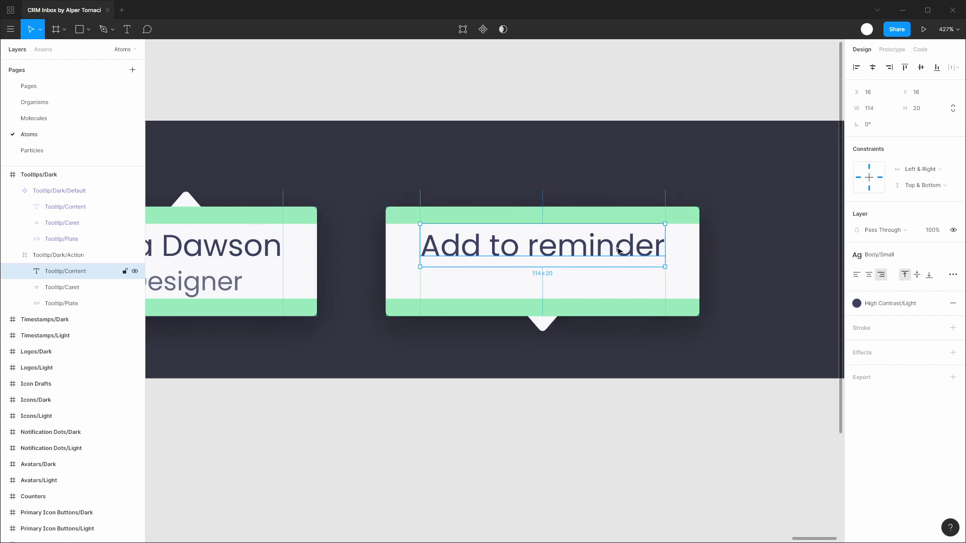
pyautogui.click(940, 189)
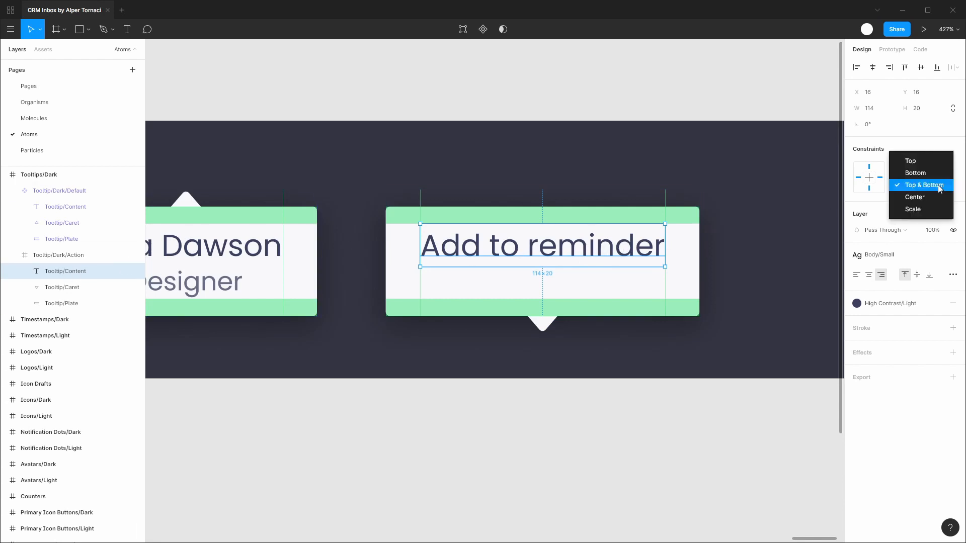
pyautogui.click(921, 197)
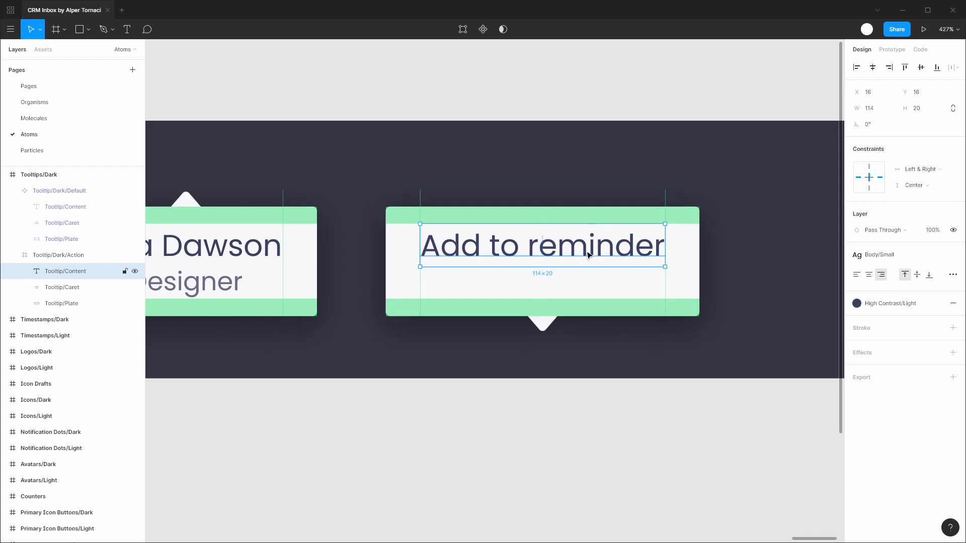
pyautogui.click(71, 287)
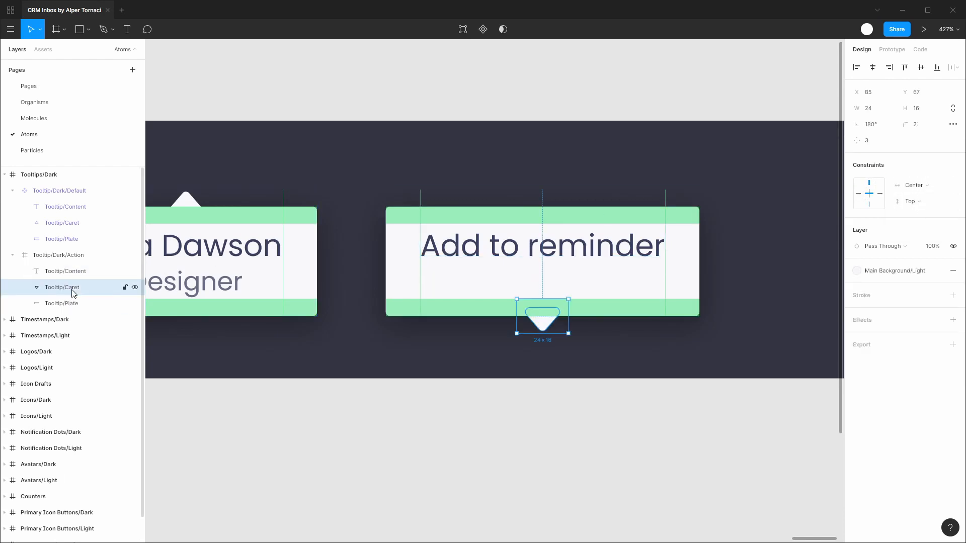
pyautogui.click(911, 201)
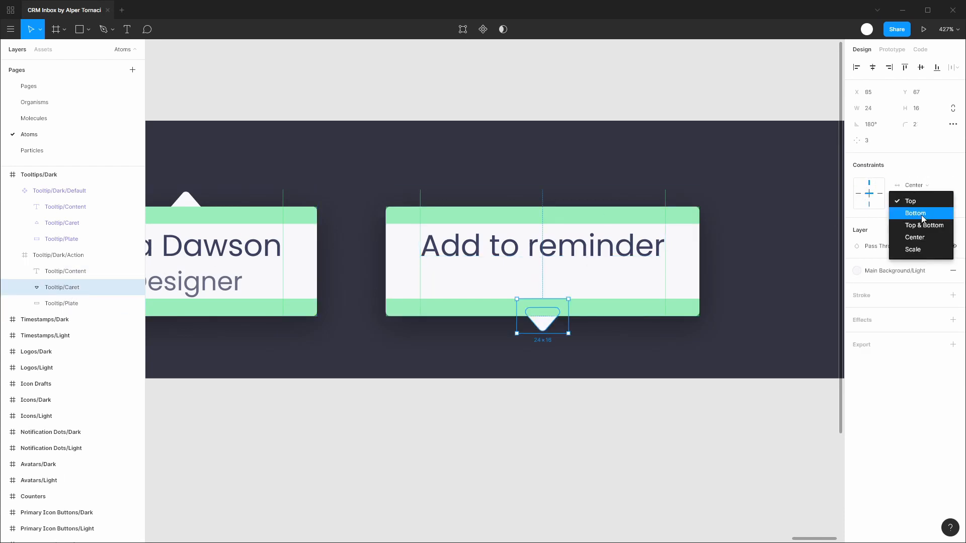
pyautogui.click(923, 216)
# Step: Reduce the Tooltip/Dark/Action frame's height to 35 and move its text down to Y 16
pyautogui.click(71, 255)
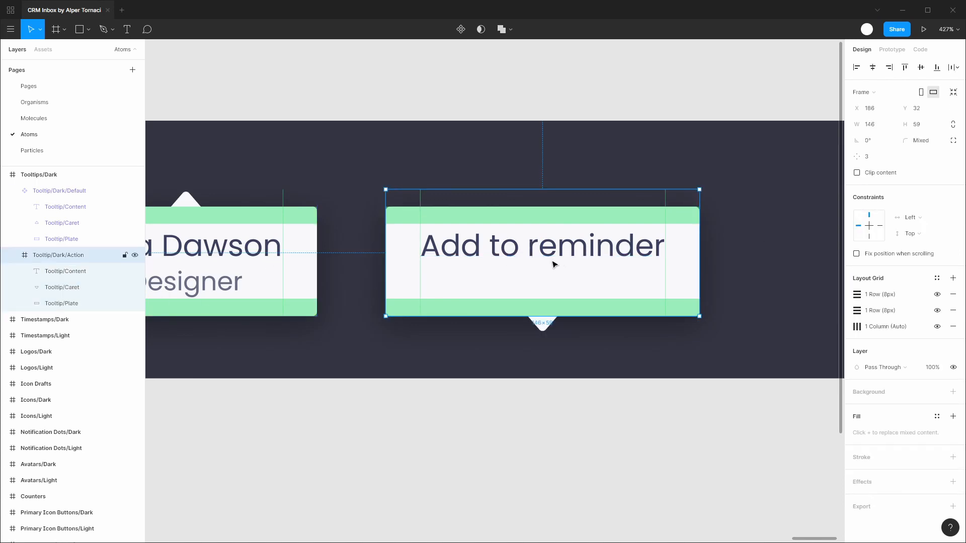
pyautogui.hotkey('ctrl', 'shift', 'Up')
pyautogui.hotkey('ctrl', 'shift', 'Up')
pyautogui.hotkey('ctrl', 'shift', 'Up')
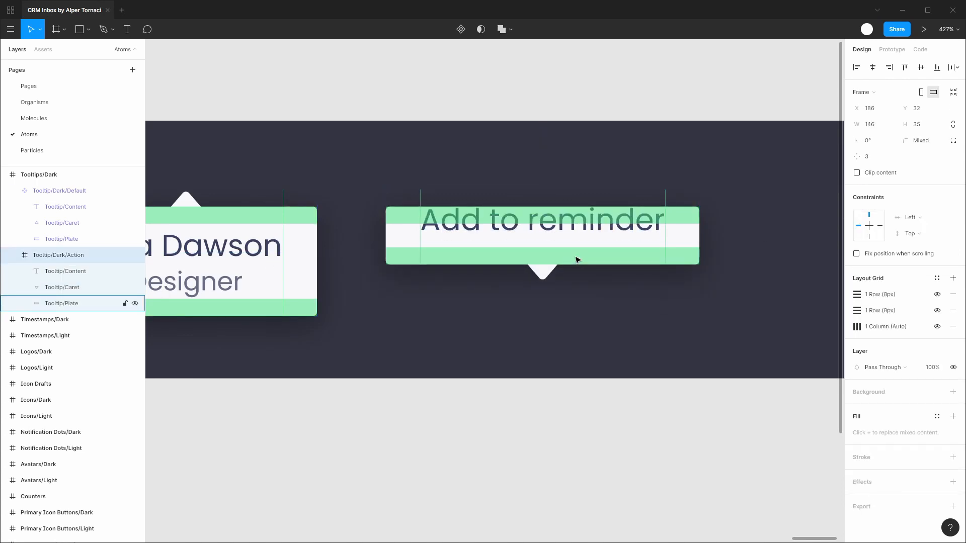
pyautogui.click(80, 271)
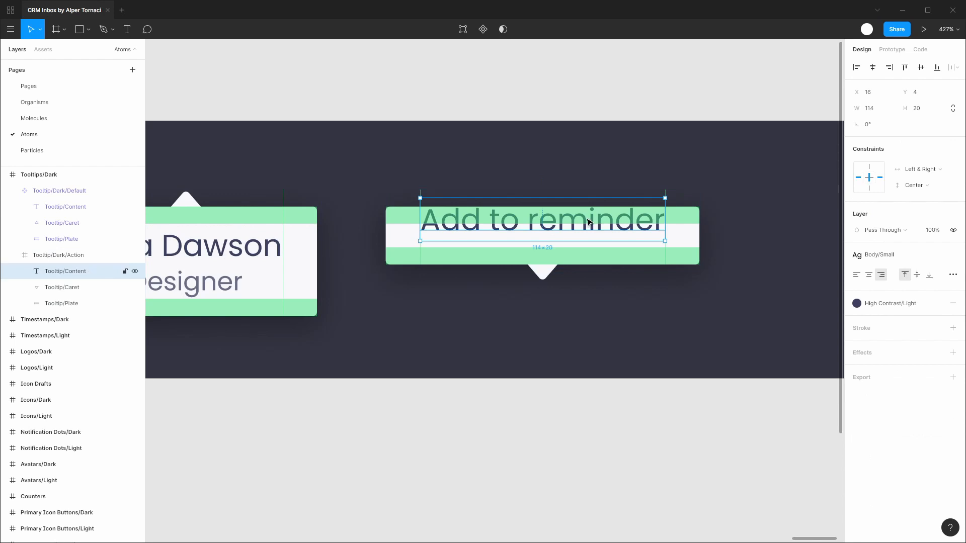
pyautogui.moveTo(588, 222); pyautogui.dragTo(582, 252)
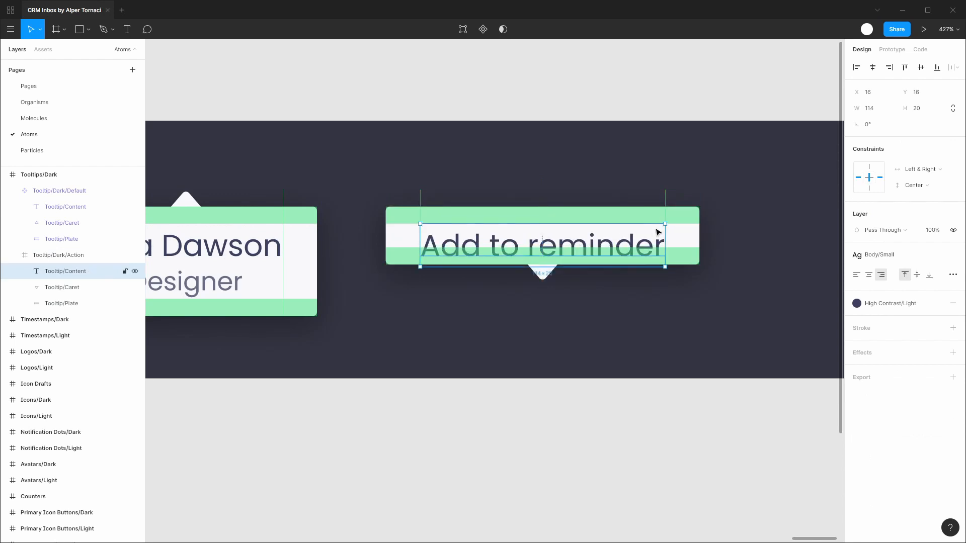
# Step: Increase the Tooltip/Dark/Action frame's height to 44 and move the text back up to Y 16 between the row guides
pyautogui.click(79, 255)
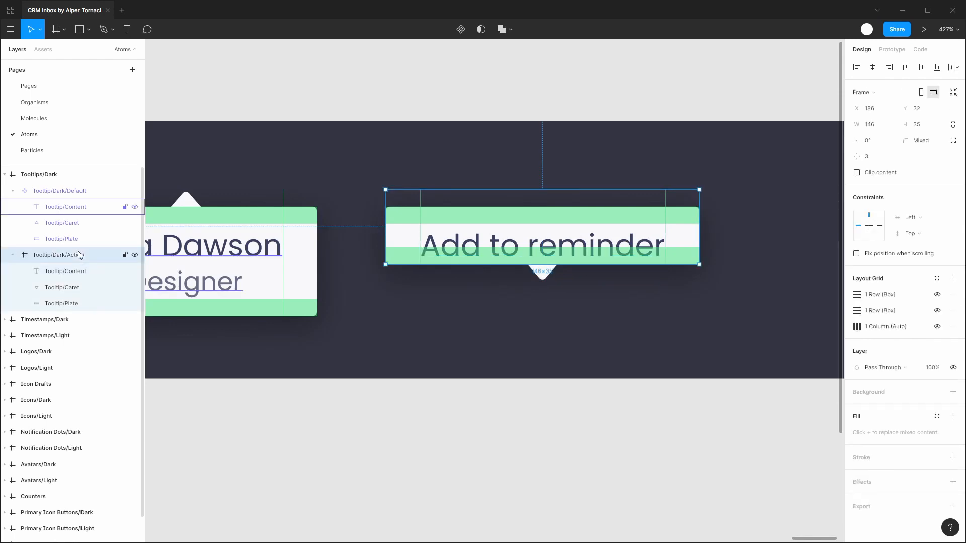
pyautogui.hotkey('ctrl', 'Down')
pyautogui.hotkey('ctrl', 'Down')
pyautogui.hotkey('ctrl', 'Down')
pyautogui.hotkey('ctrl', 'Down')
pyautogui.hotkey('ctrl', 'Down')
pyautogui.hotkey('ctrl', 'Down')
pyautogui.hotkey('ctrl', 'Down')
pyautogui.hotkey('ctrl', 'Down')
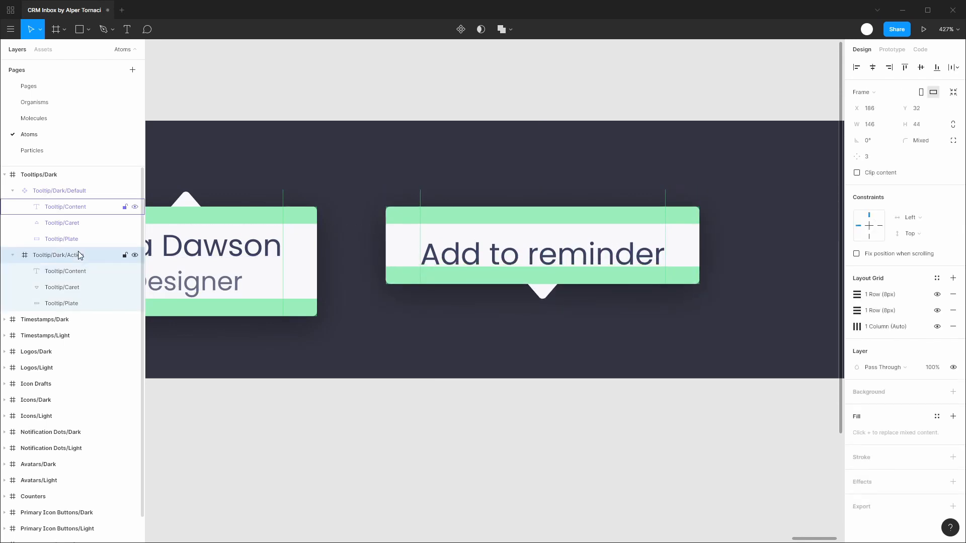
pyautogui.click(80, 270)
pyautogui.moveTo(506, 261); pyautogui.dragTo(503, 252)
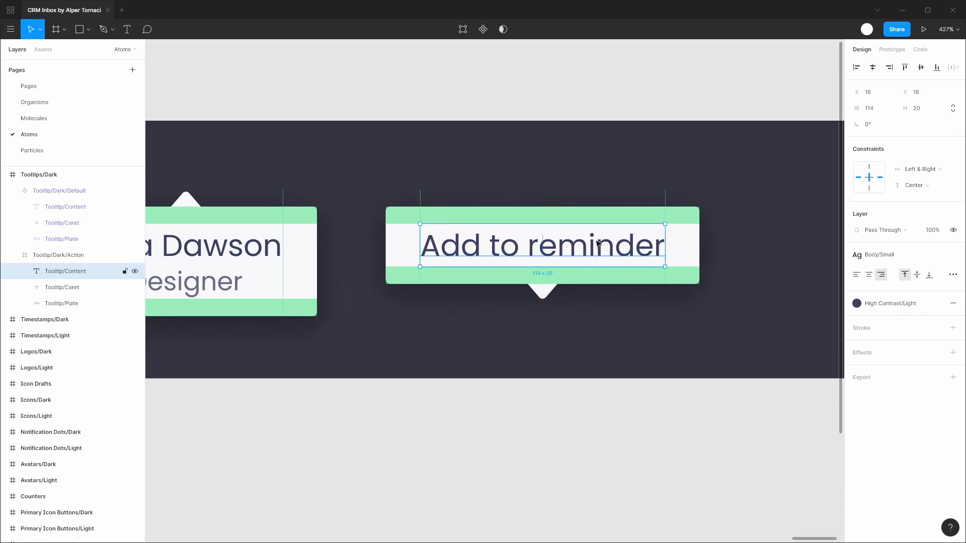
# Step: Resize the Tooltip/Dark/Action frame to fit its contents and set the offset of its top row grid to 0
pyautogui.click(68, 255)
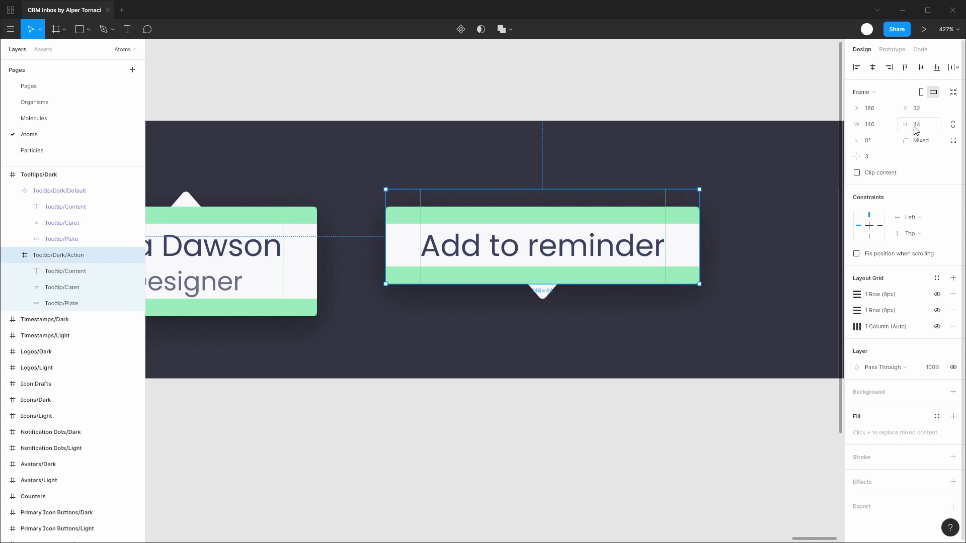
pyautogui.click(954, 93)
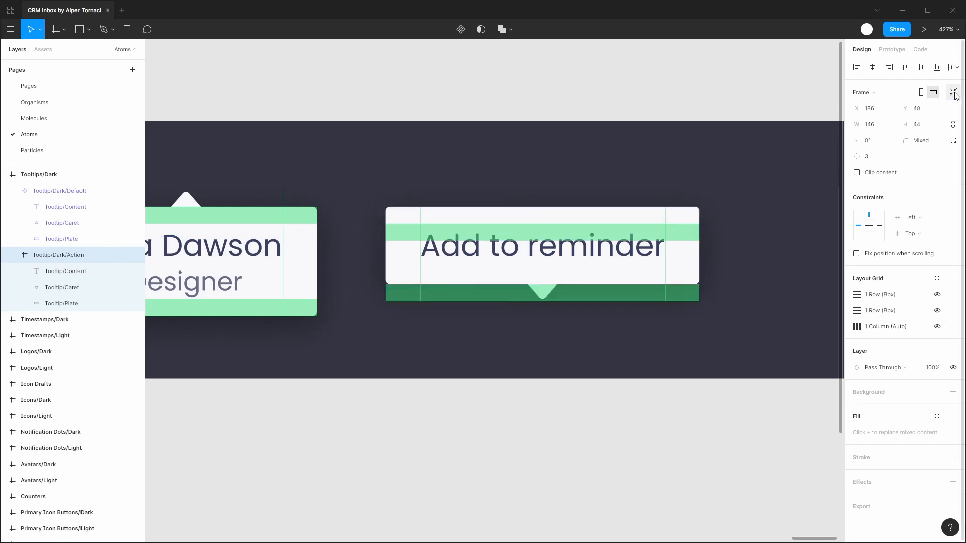
pyautogui.click(861, 296)
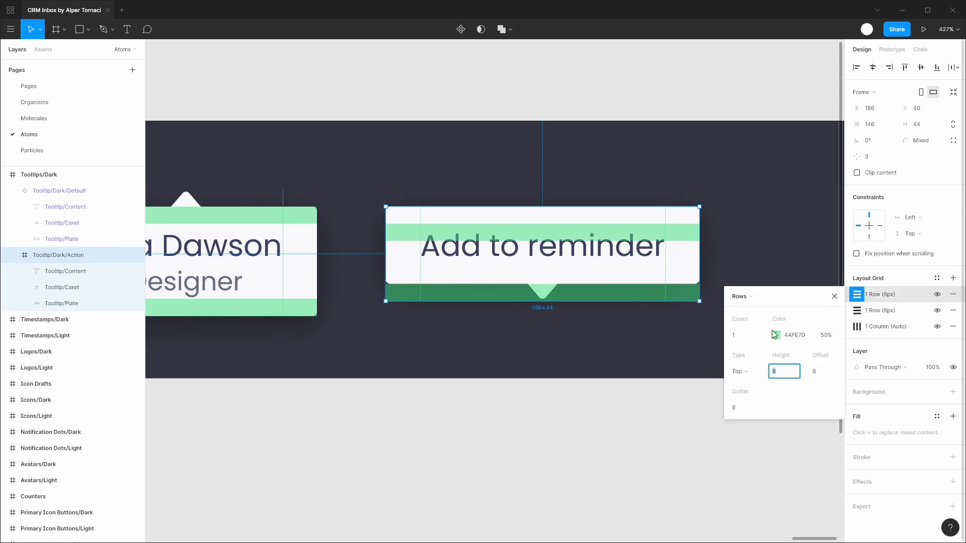
pyautogui.click(824, 375)
pyautogui.write('0')
pyautogui.press('Return')
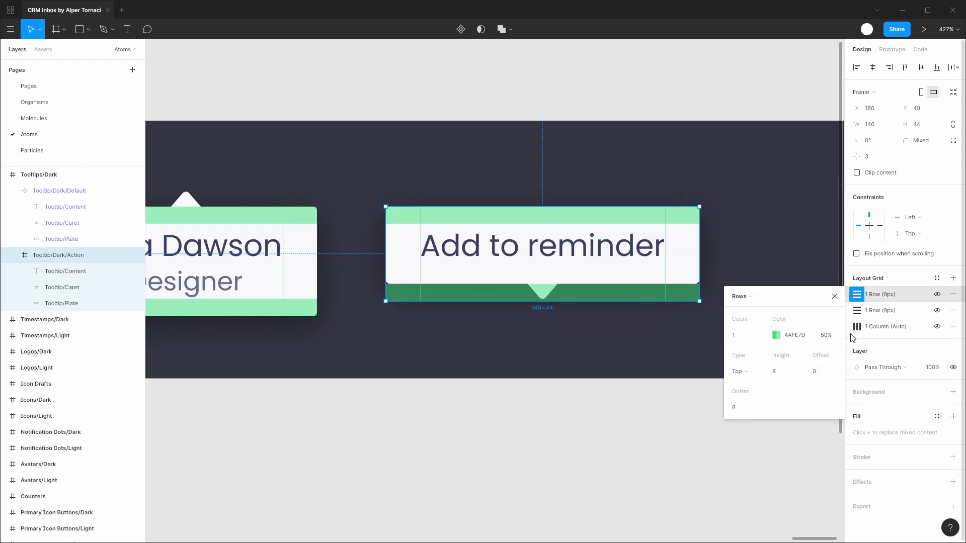
# Step: Set the offset of the frame's bottom row grid to 8 and select the Action tooltip's caret
pyautogui.click(857, 311)
pyautogui.click(825, 388)
pyautogui.write('8')
pyautogui.press('Return')
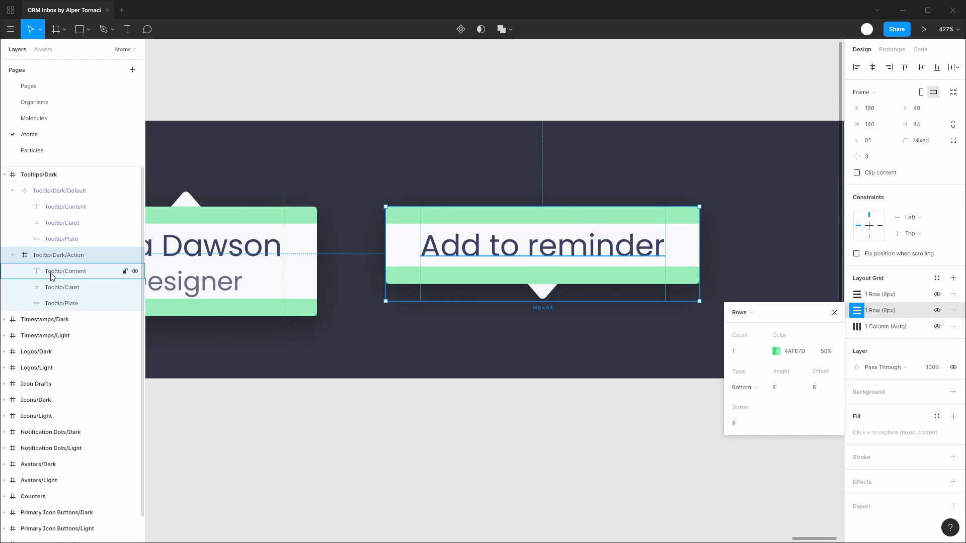
pyautogui.moveTo(54, 286); pyautogui.dragTo(57, 294)
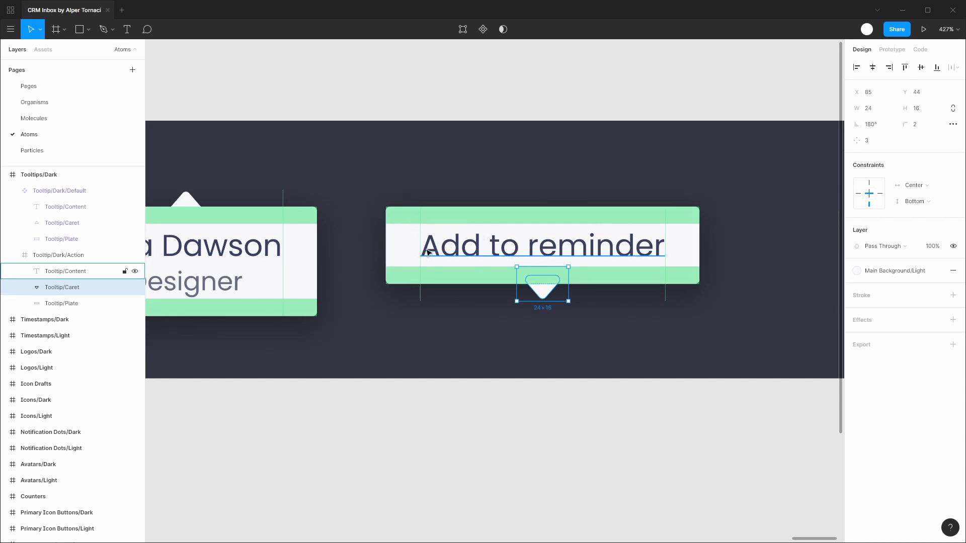
# Step: Insert the small light Plus icon component into Tooltip/Dark/Action and place it at X 16, Y 10
pyautogui.click(40, 50)
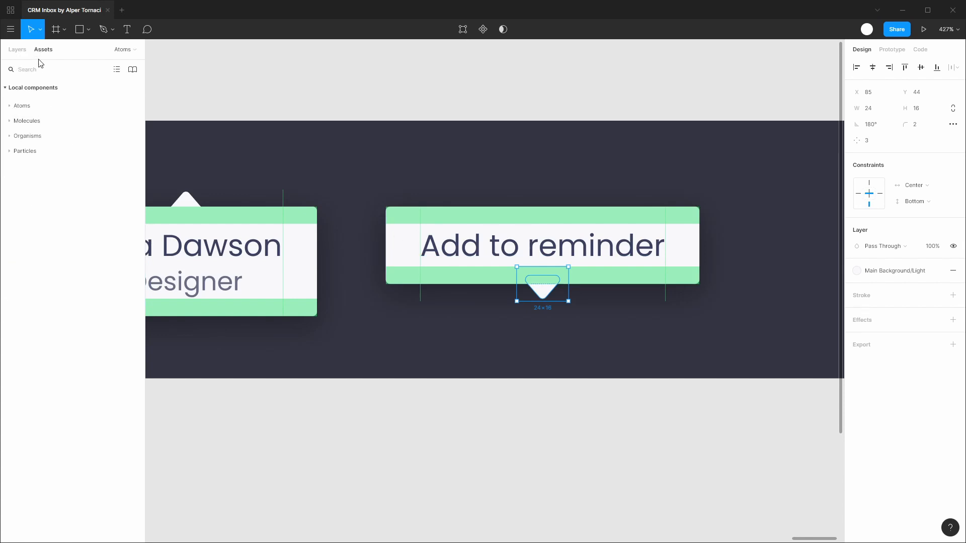
pyautogui.click(11, 106)
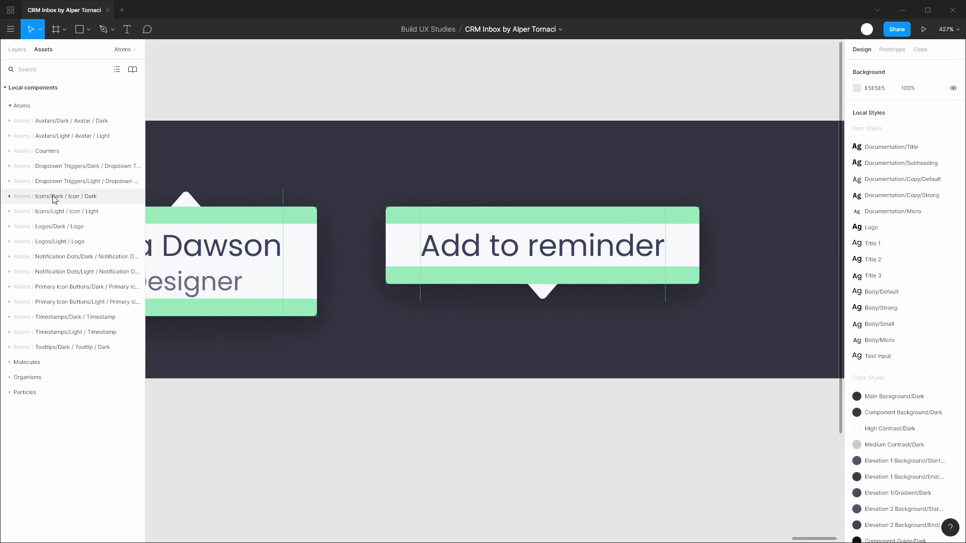
pyautogui.click(9, 213)
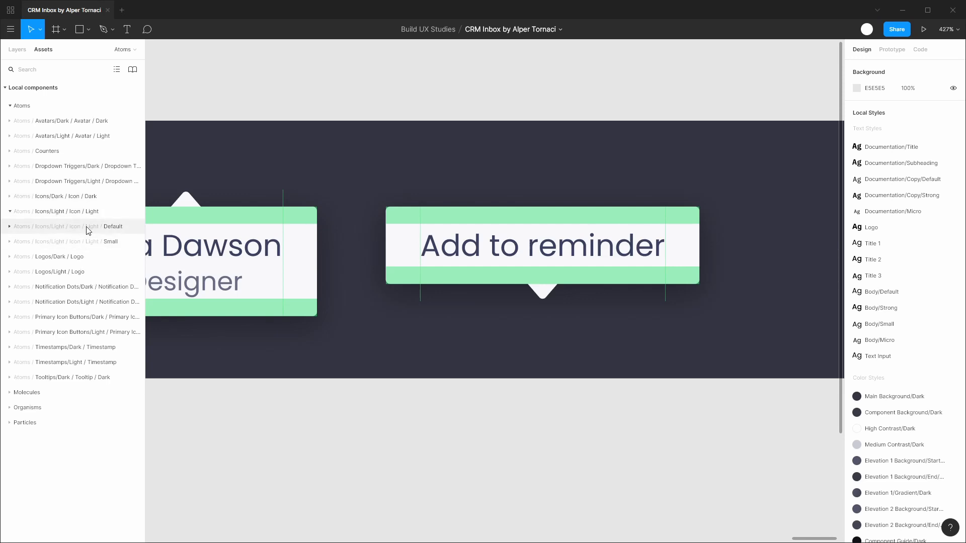
pyautogui.click(10, 242)
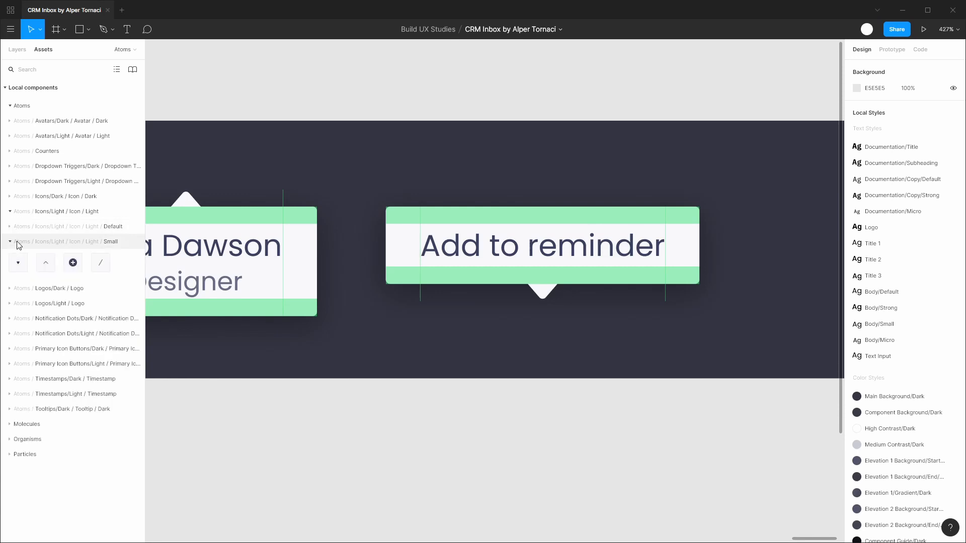
pyautogui.moveTo(409, 261); pyautogui.dragTo(409, 254)
pyautogui.click(12, 241)
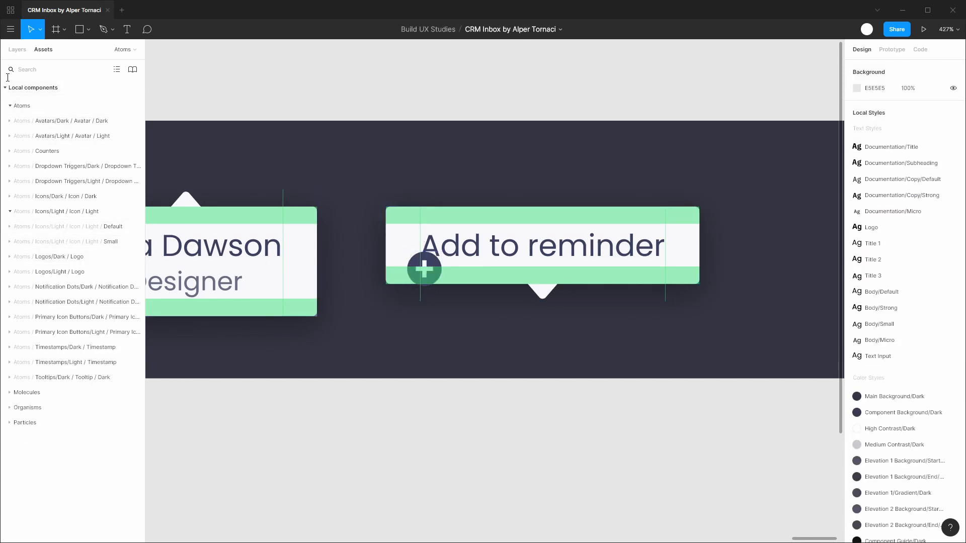
pyautogui.click(10, 106)
pyautogui.click(7, 88)
pyautogui.click(13, 52)
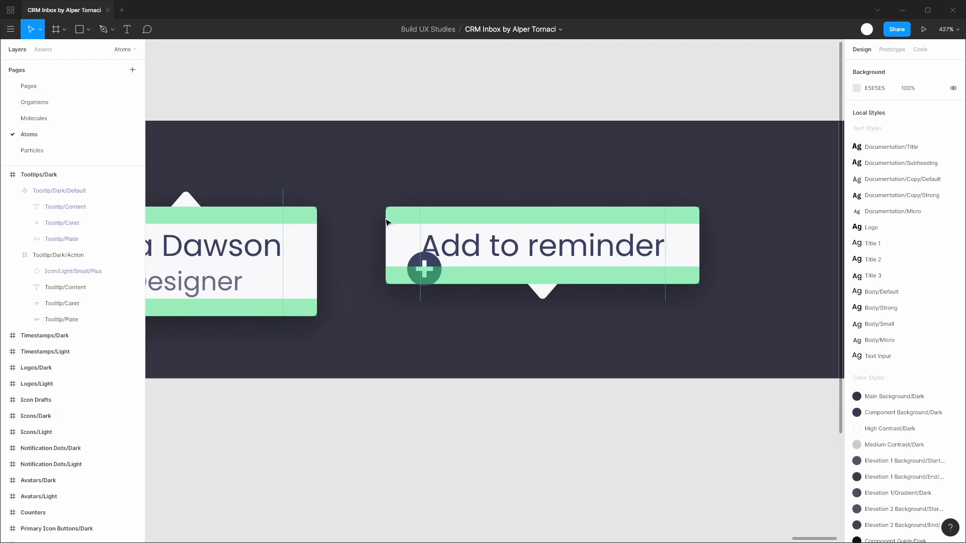
pyautogui.click(66, 273)
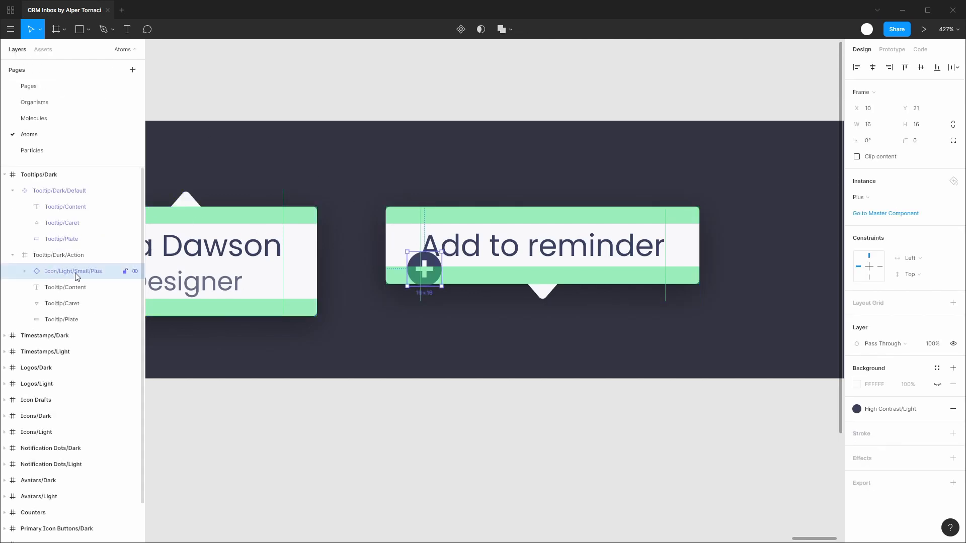
pyautogui.moveTo(426, 284); pyautogui.dragTo(445, 250)
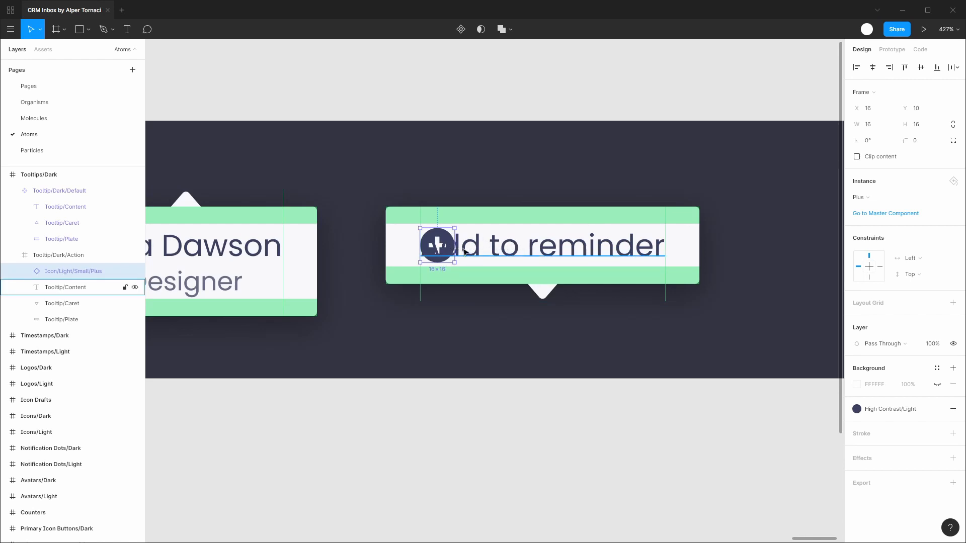
# Step: Shift the "Add to reminder" text horizontally to X 48, clear of the plus icon, and select the Tooltip/Dark/Action frame
pyautogui.click(524, 248)
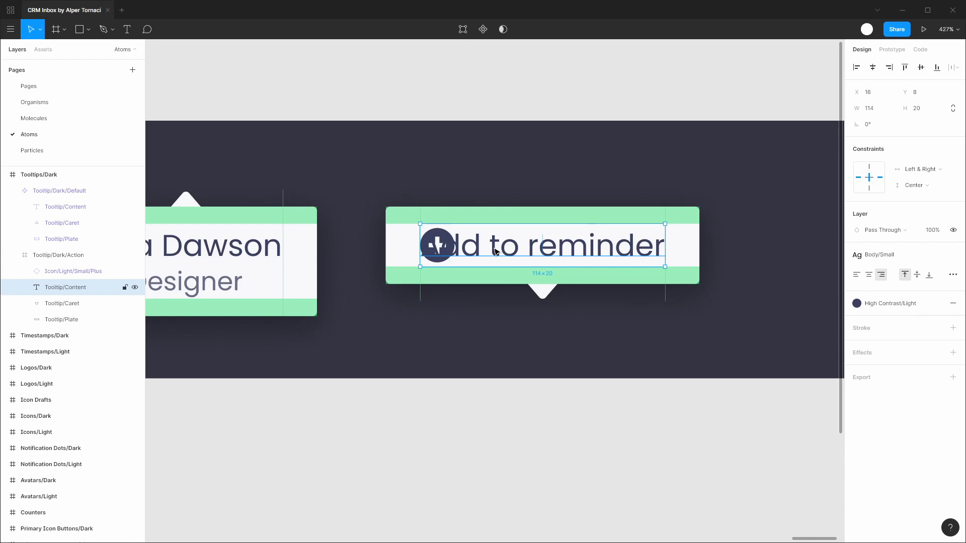
pyautogui.hotkey('shift', 'Right')
pyautogui.hotkey('shift', 'Right')
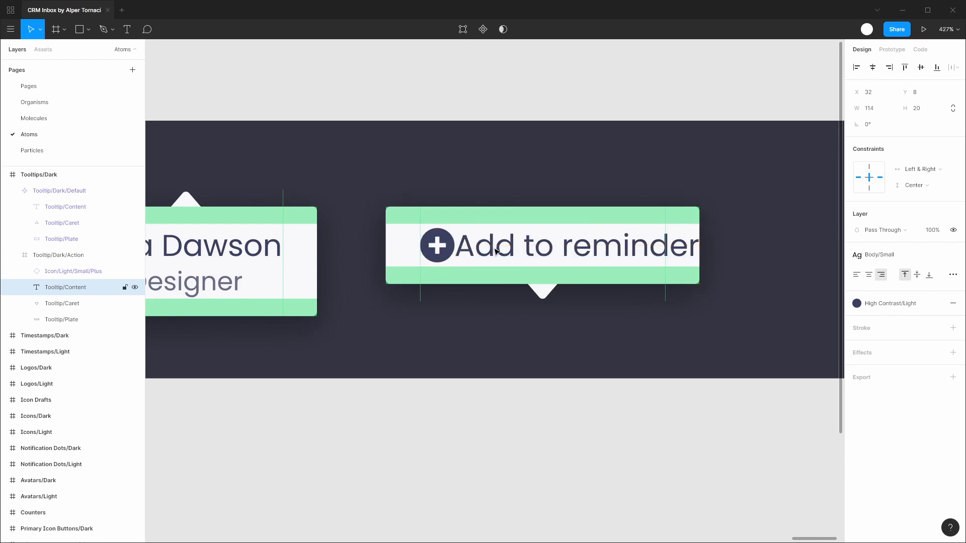
pyautogui.hotkey('shift', 'Right')
pyautogui.hotkey('shift', 'Right')
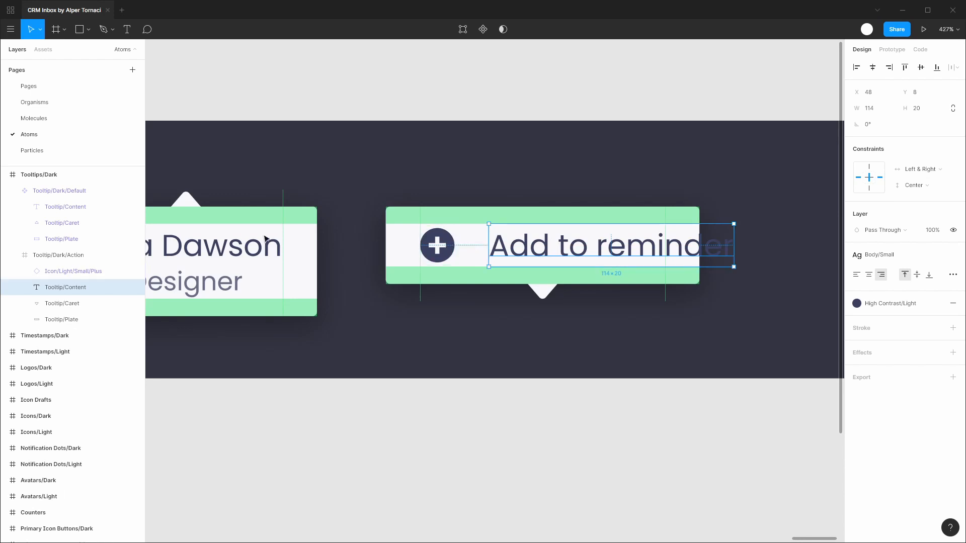
pyautogui.click(70, 255)
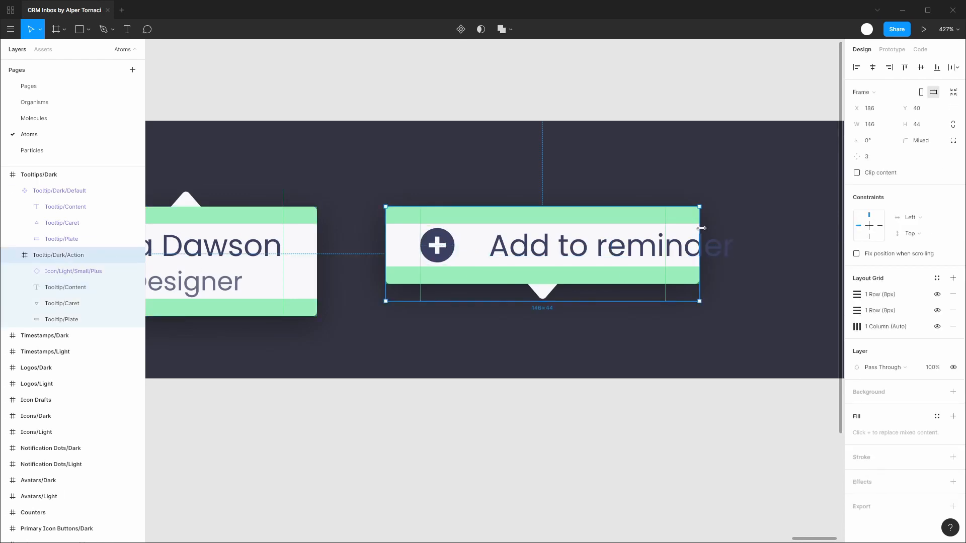
# Step: Widen the Tooltip/Dark/Action frame to 178, keeping its height at 44
pyautogui.moveTo(702, 228); pyautogui.dragTo(758, 230)
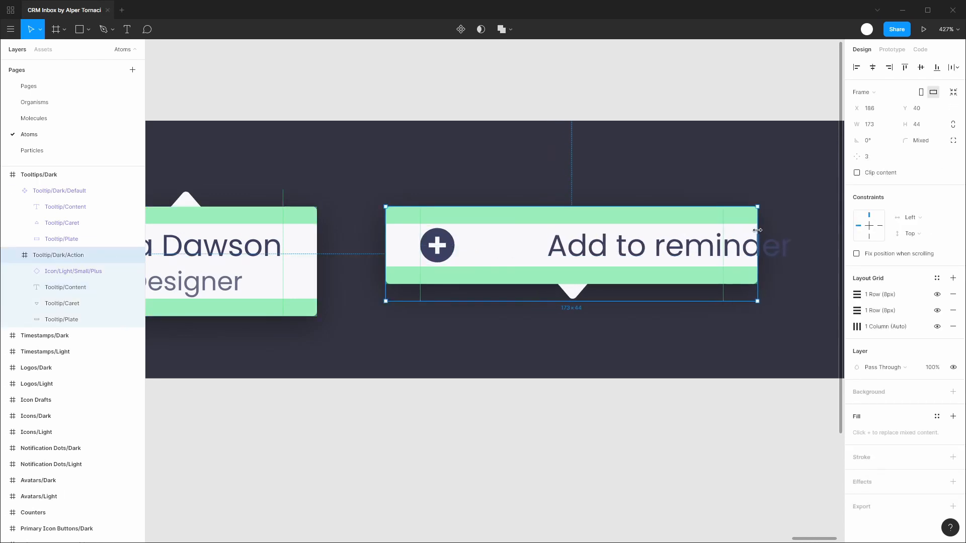
pyautogui.hotkey('ctrl', 'z')
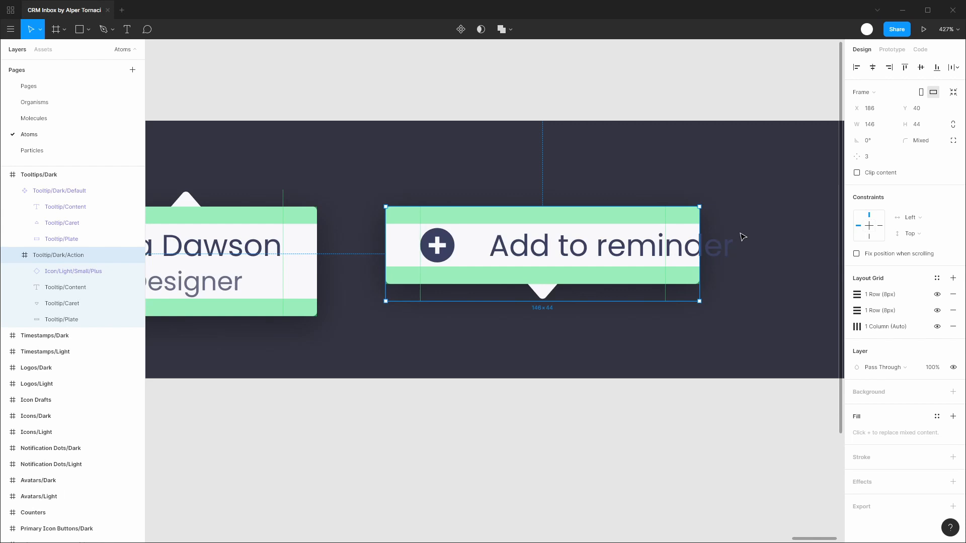
pyautogui.hotkey('ctrl', 'shift', 'Right')
pyautogui.hotkey('ctrl', 'shift', 'Right')
pyautogui.hotkey('ctrl', 'shift', 'Right')
pyautogui.hotkey('ctrl', 'shift', 'Right')
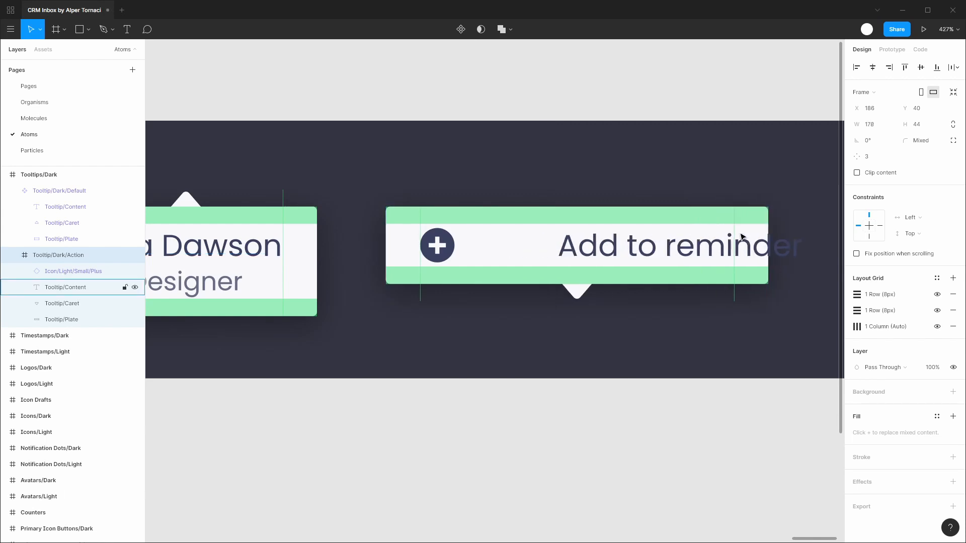
# Step: Fit the "Add to reminder" text box between the plus icon and the right margin, at X 48 with a width of 114
pyautogui.click(496, 250)
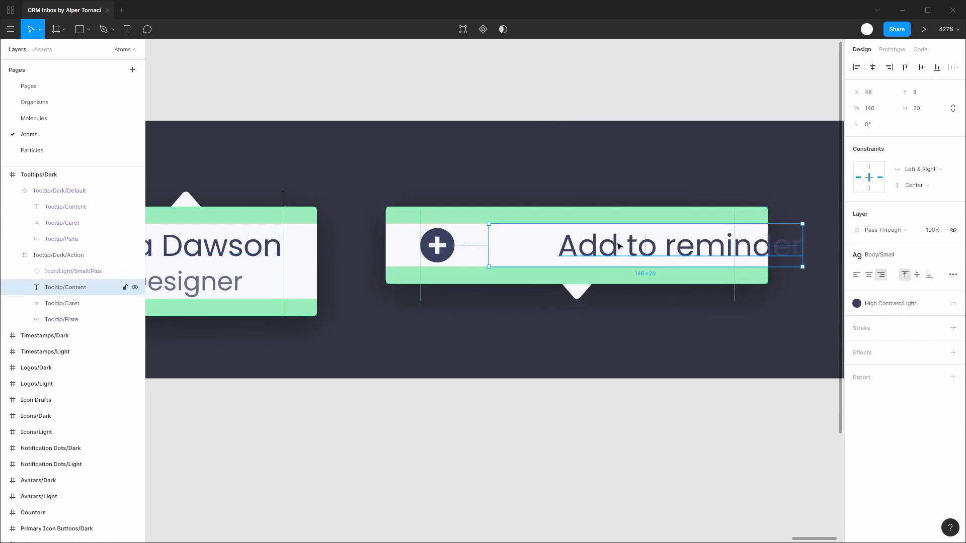
pyautogui.hotkey('shift', 'Left')
pyautogui.hotkey('shift', 'Left')
pyautogui.hotkey('shift', 'Left')
pyautogui.hotkey('shift', 'Left')
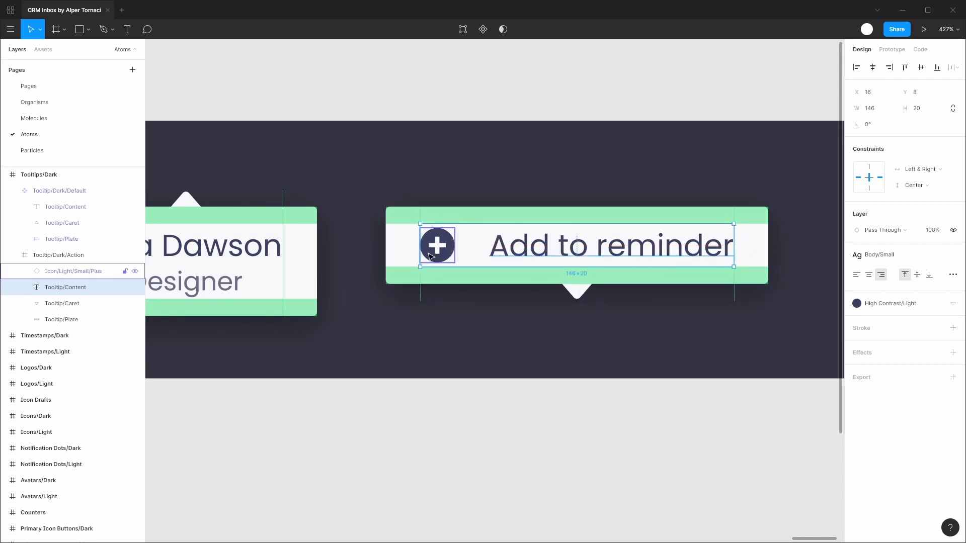
pyautogui.moveTo(420, 255); pyautogui.dragTo(492, 248)
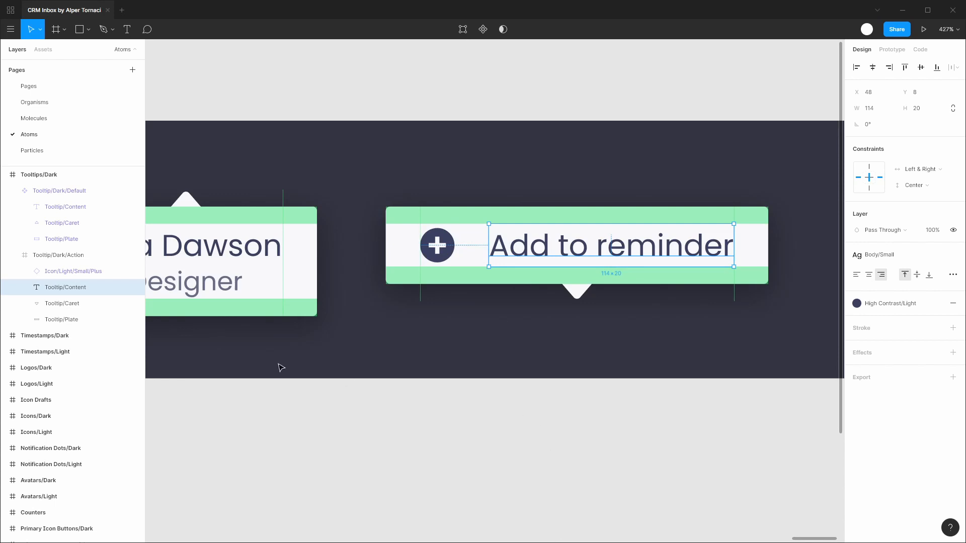
# Step: Duplicate the column grid of the Tooltip/Dark/Action frame and set the copy's margin to 48
pyautogui.click(68, 256)
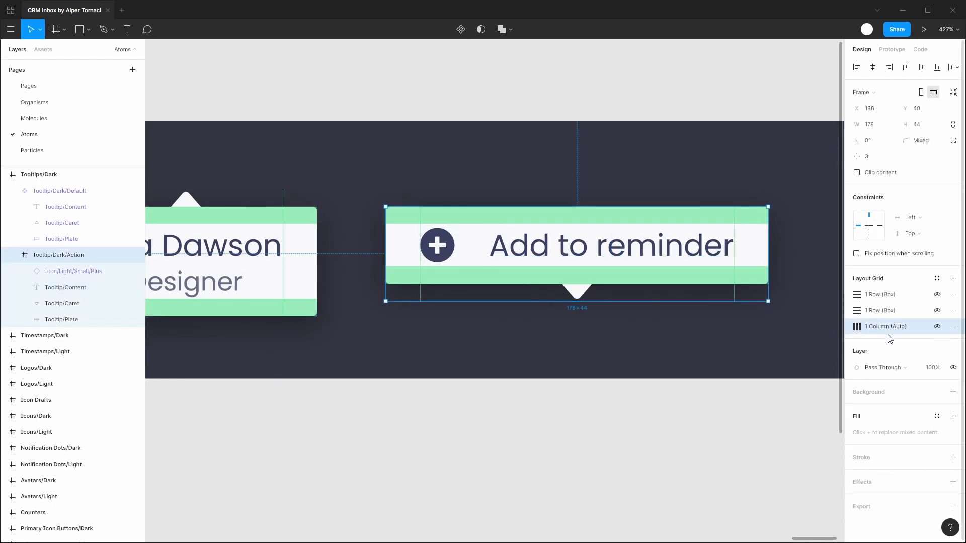
pyautogui.hotkey('ctrl', 'd')
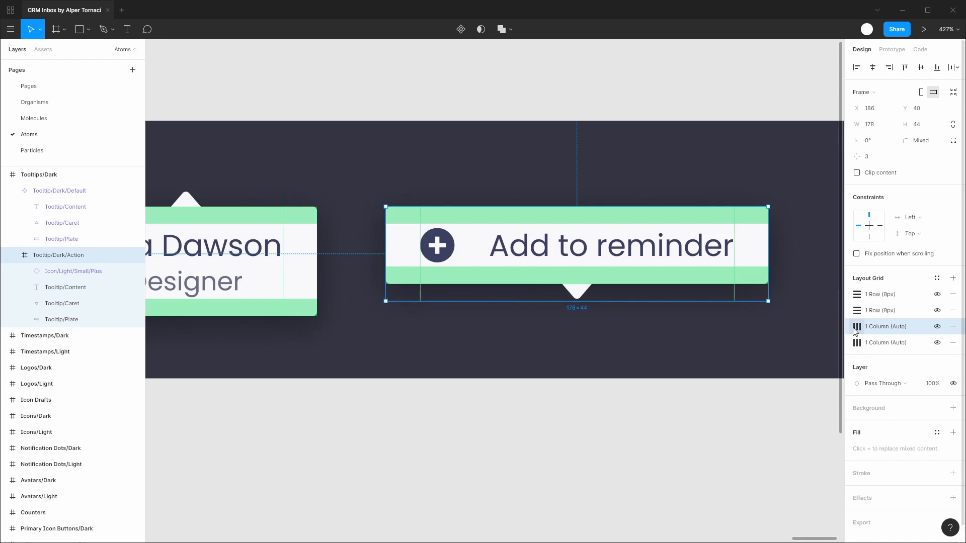
pyautogui.click(859, 347)
pyautogui.click(861, 349)
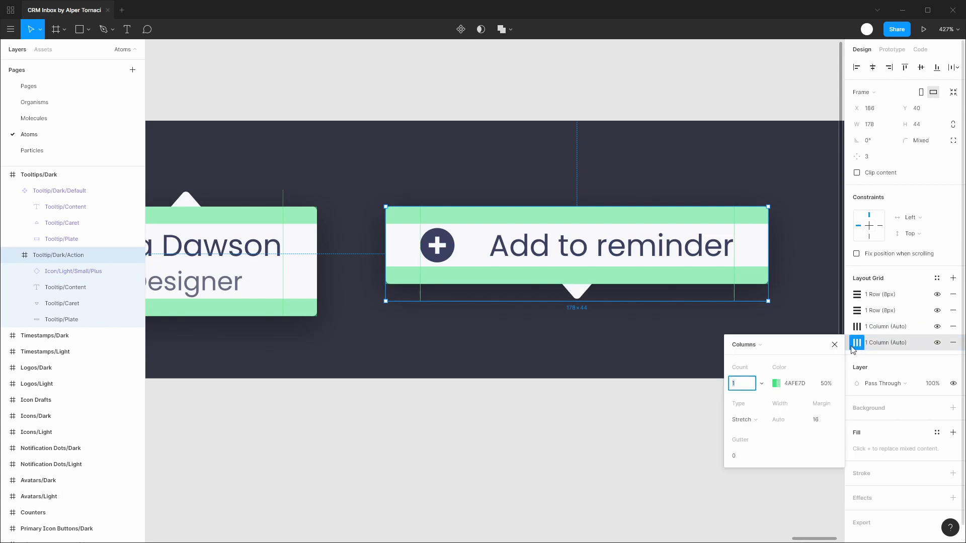
pyautogui.click(826, 426)
pyautogui.write('48')
pyautogui.press('Return')
# Step: Add a third column grid to Tooltip/Dark/Action by duplicating the 16-margin one, with a margin of 32
pyautogui.click(917, 327)
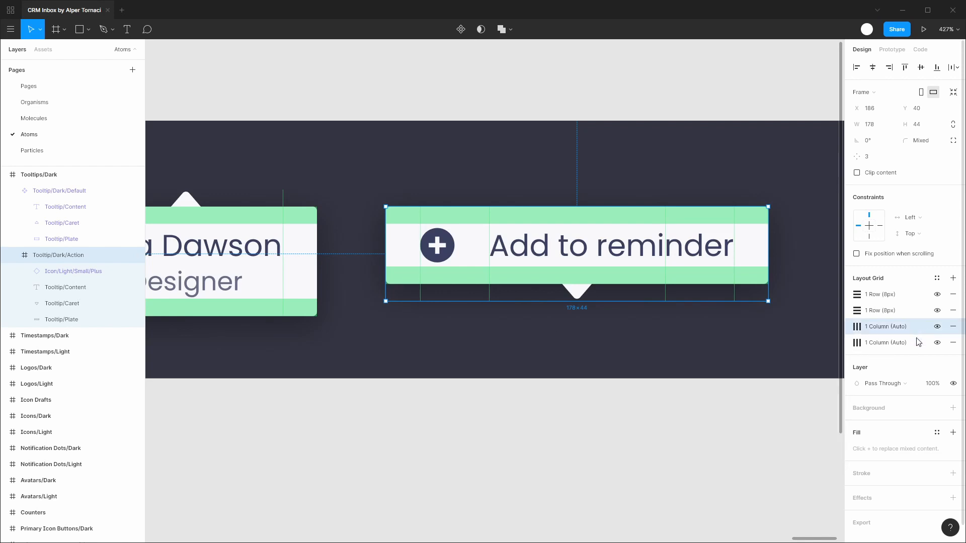
pyautogui.click(908, 344)
pyautogui.hotkey('ctrl', 'd')
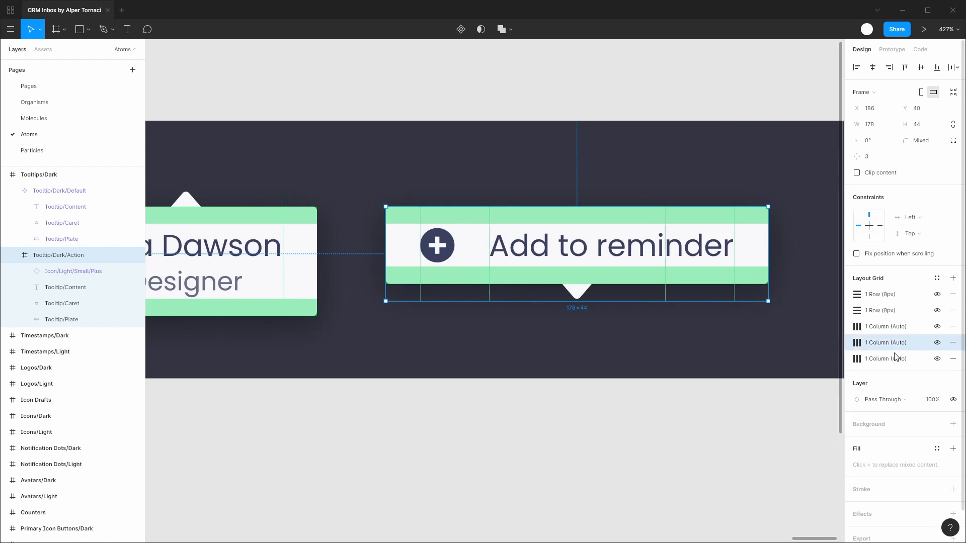
pyautogui.click(857, 342)
pyautogui.click(837, 422)
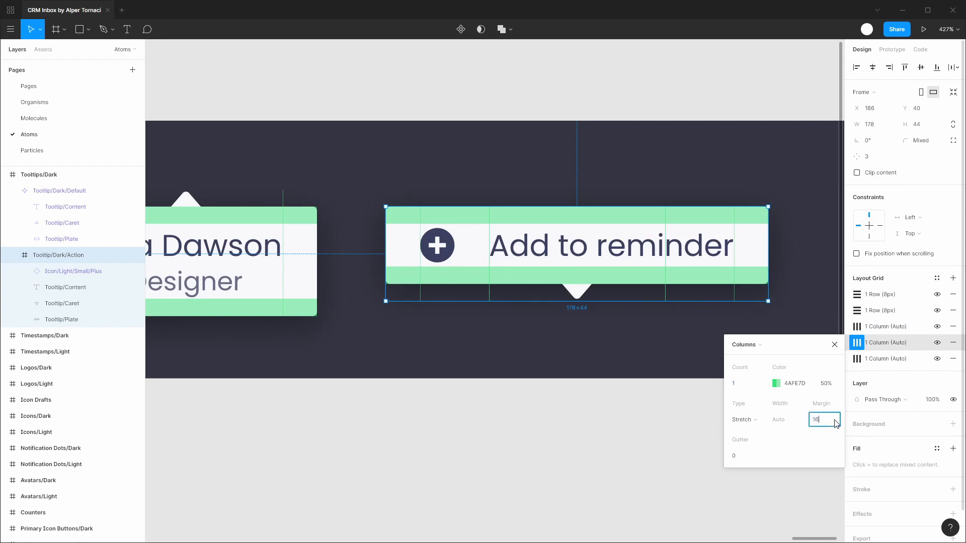
pyautogui.press('Return')
pyautogui.click(836, 422)
pyautogui.write('32')
pyautogui.press('Return')
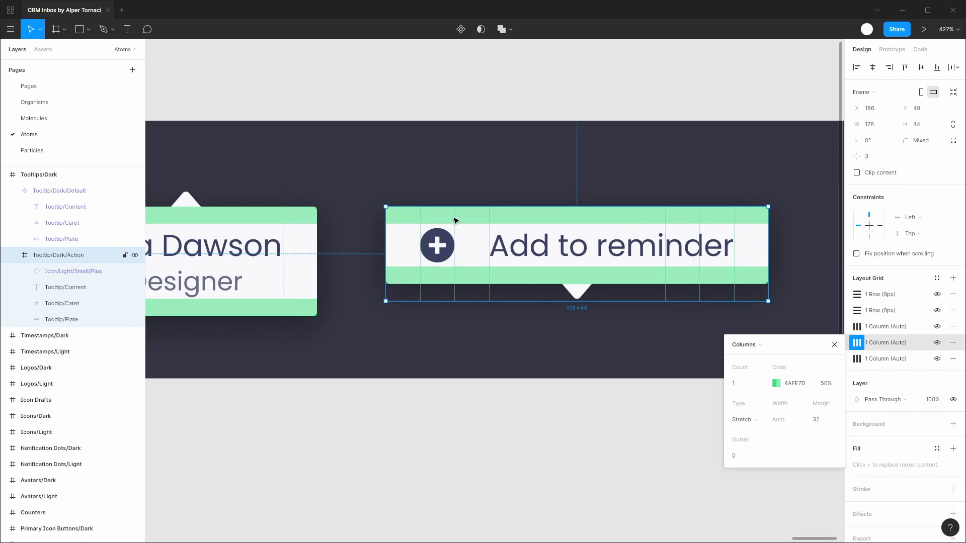
pyautogui.click(836, 344)
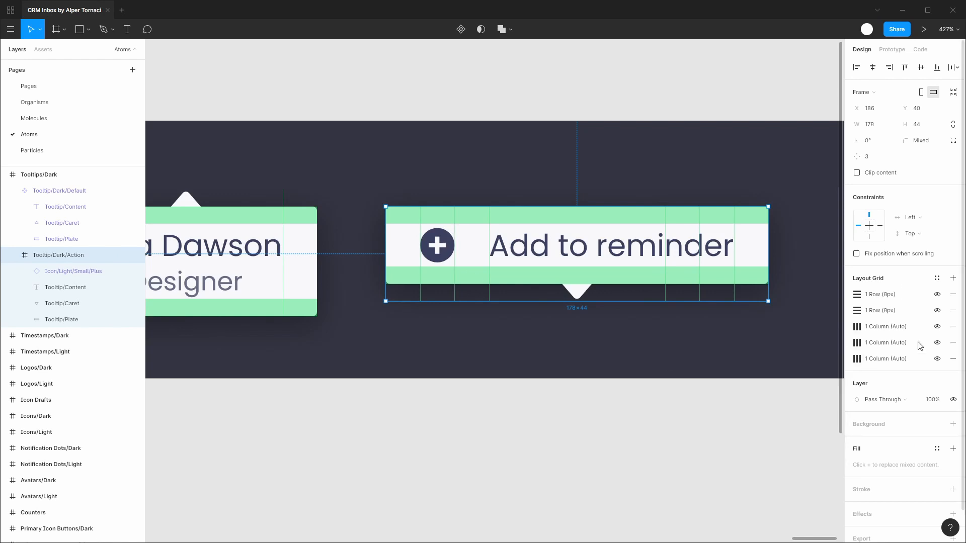
# Step: Turn the Tooltip/Dark/Action frame into a component and clear the selection
pyautogui.click(787, 423)
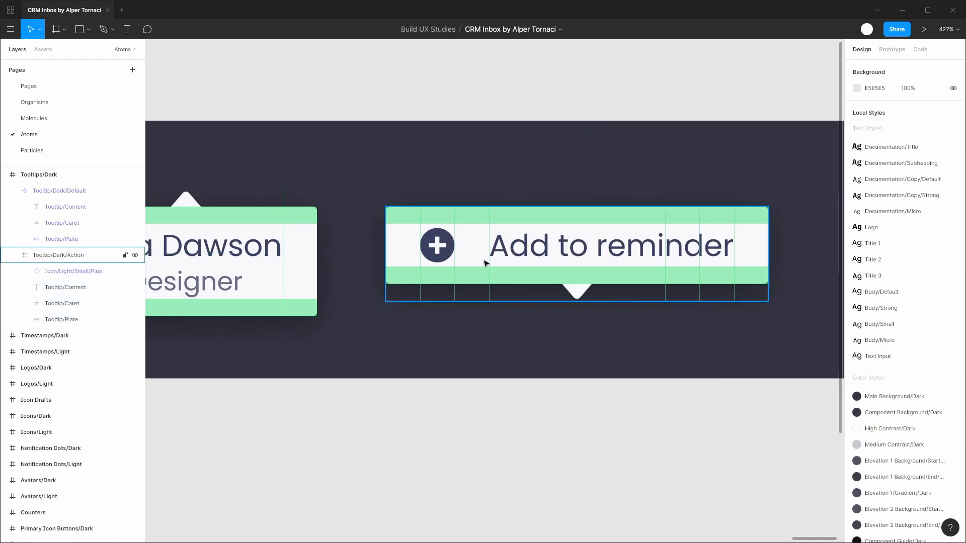
pyautogui.click(70, 254)
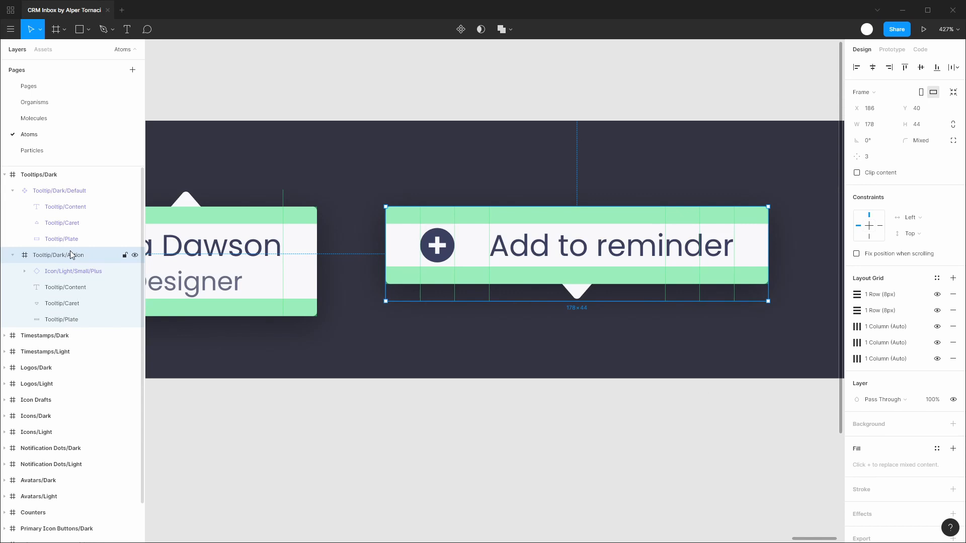
pyautogui.hotkey('ctrl', 'alt', 'k')
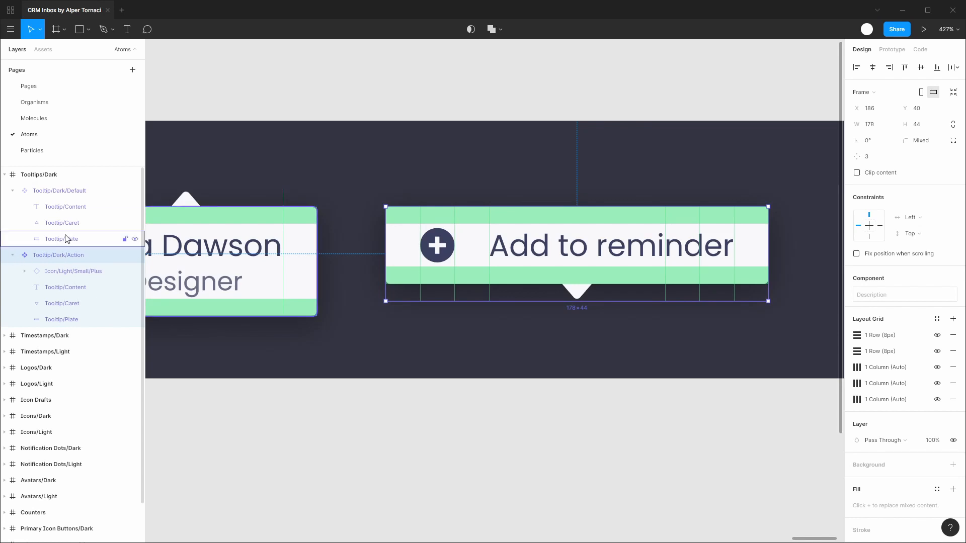
pyautogui.click(418, 400)
# Step: Set the drop shadow color of the Tooltip/Dark/Default plate to 121217
pyautogui.moveTo(309, 351); pyautogui.dragTo(518, 366)
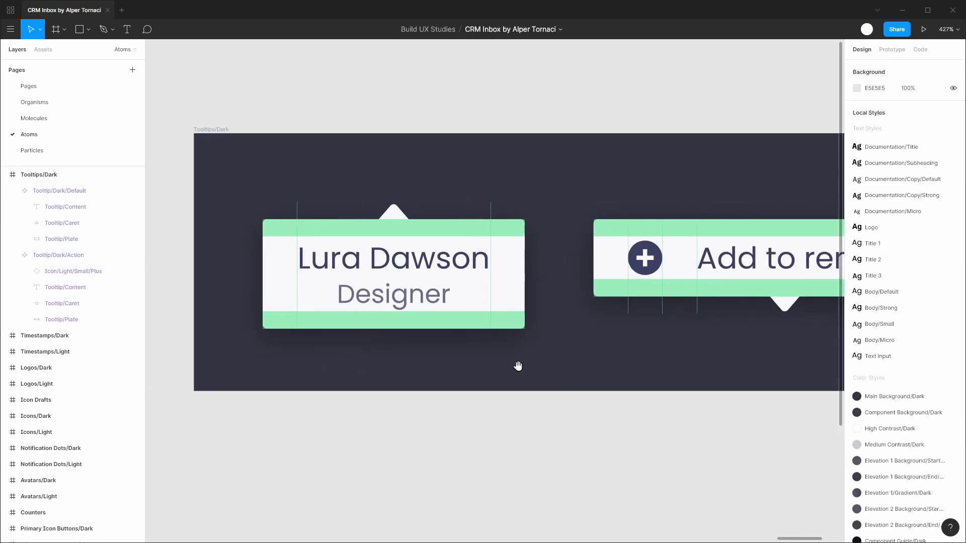
pyautogui.doubleClick(310, 315)
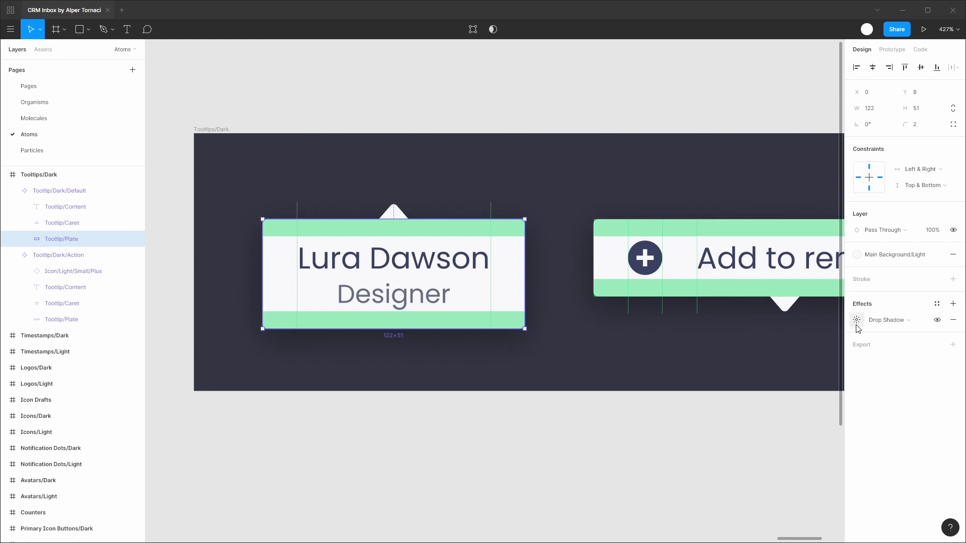
pyautogui.click(857, 323)
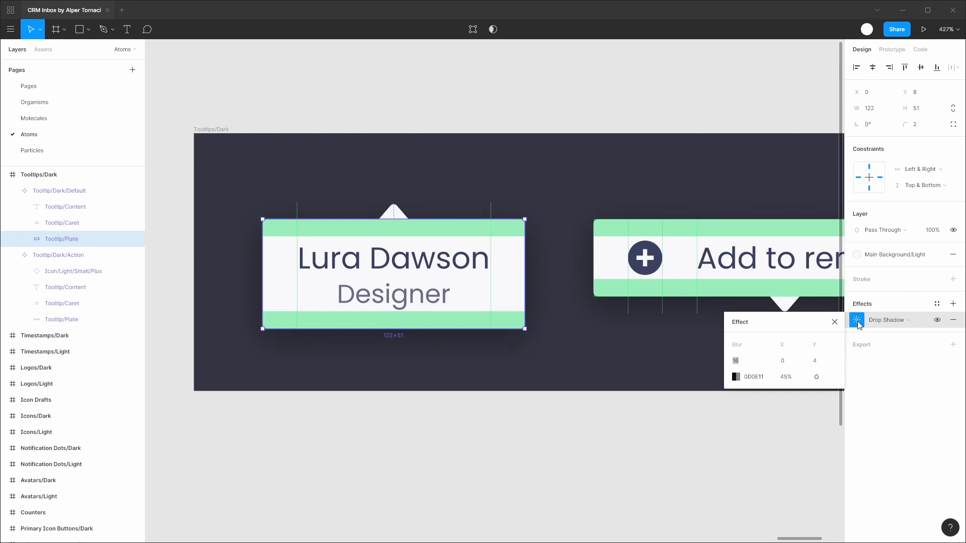
pyautogui.click(772, 378)
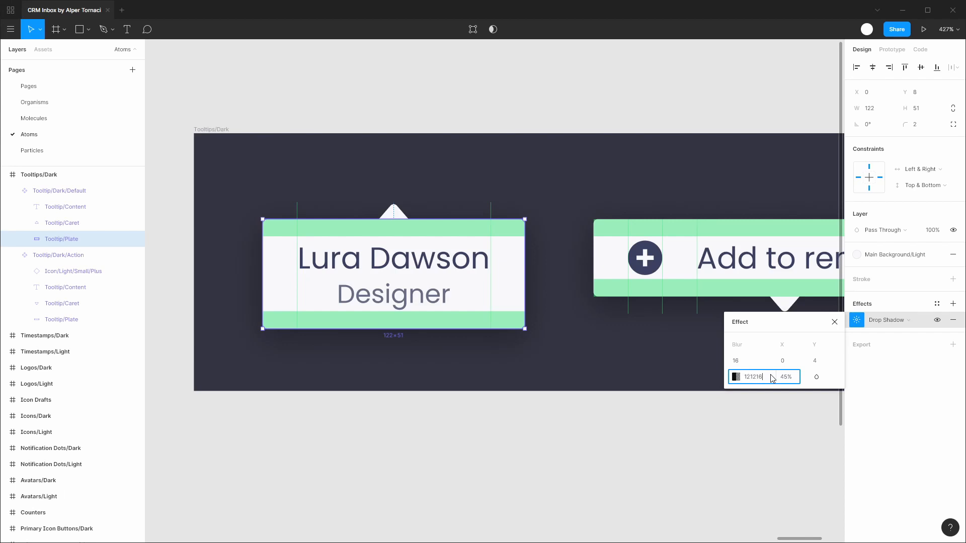
pyautogui.write('121217')
pyautogui.press('Return')
# Step: Hide the layout grids and check the look of both dark tooltips without them
pyautogui.hotkey('ctrl', 'shift', '4')
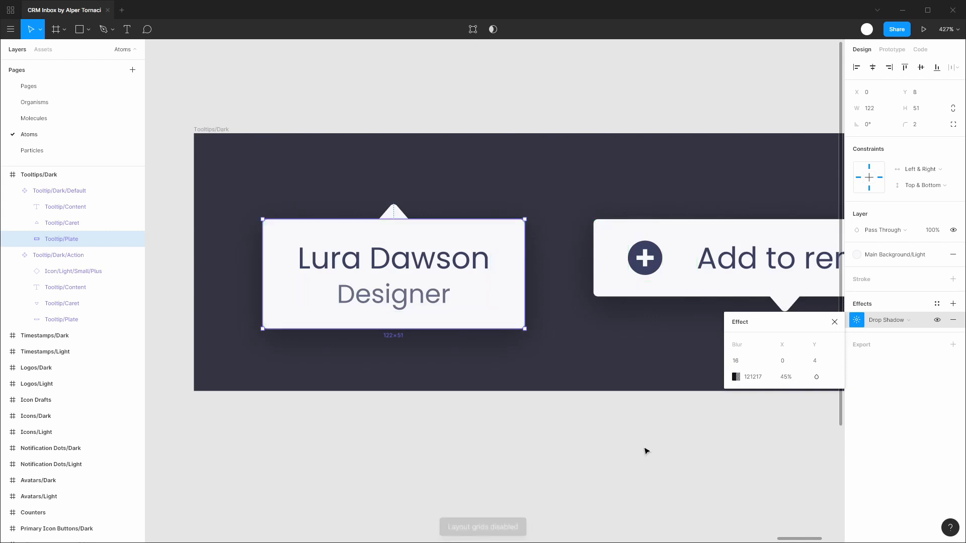
pyautogui.click(672, 439)
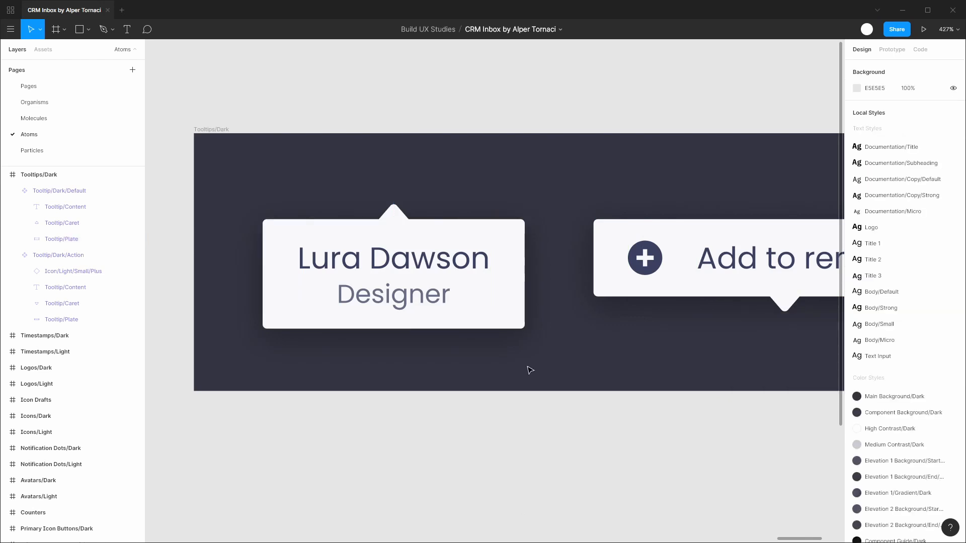
pyautogui.scroll(-5, 516, 433)
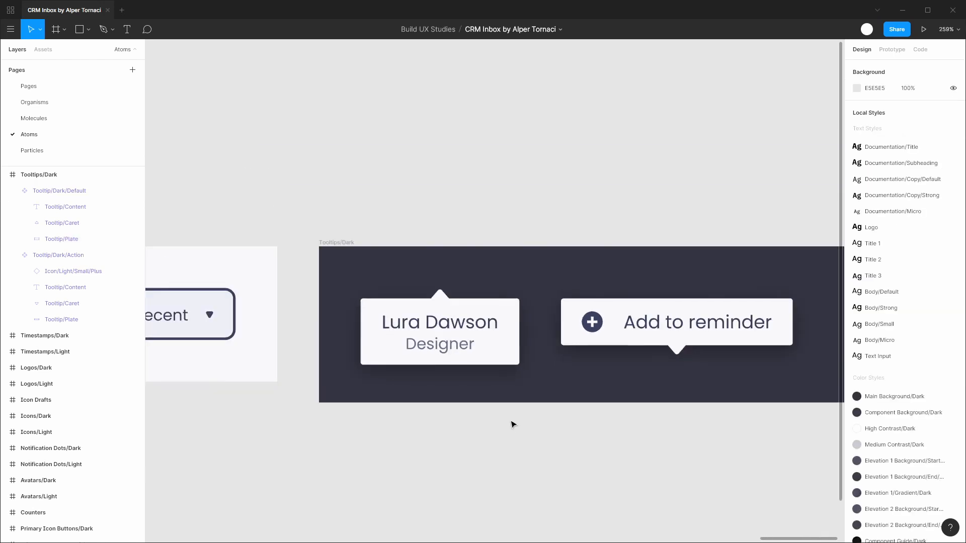
pyautogui.scroll(5, 514, 425)
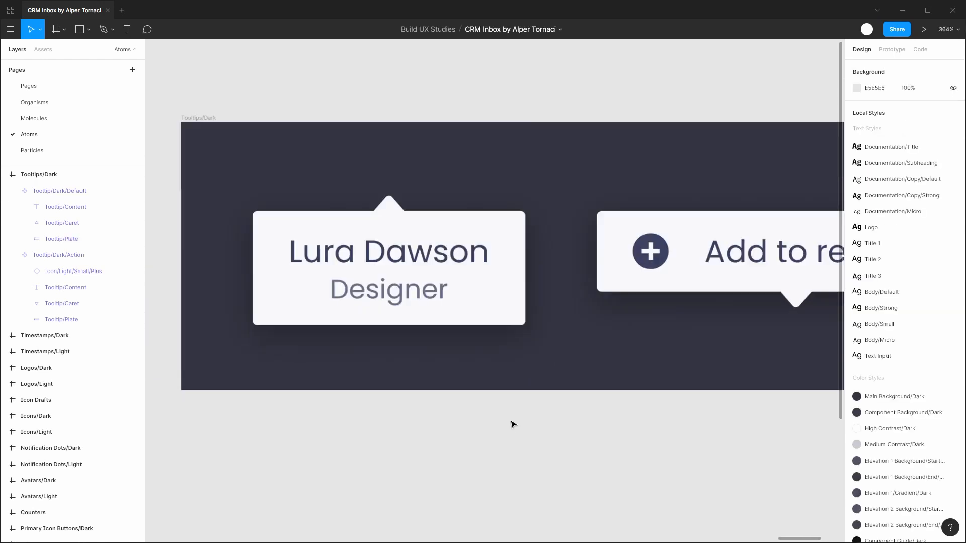
# Step: Add a second drop shadow to the Tooltip/Dark/Default plate with blur 2, X 0 and Y 0
pyautogui.click(57, 239)
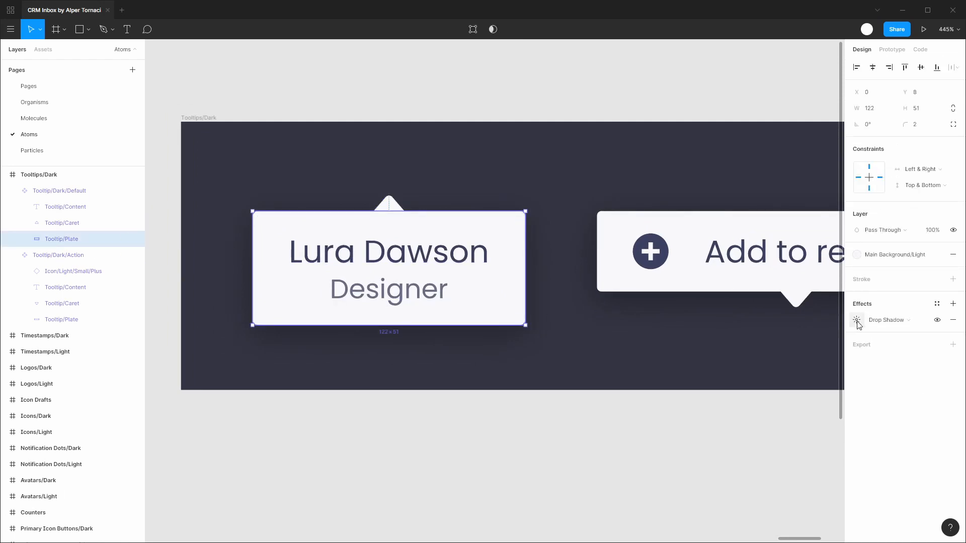
pyautogui.click(952, 304)
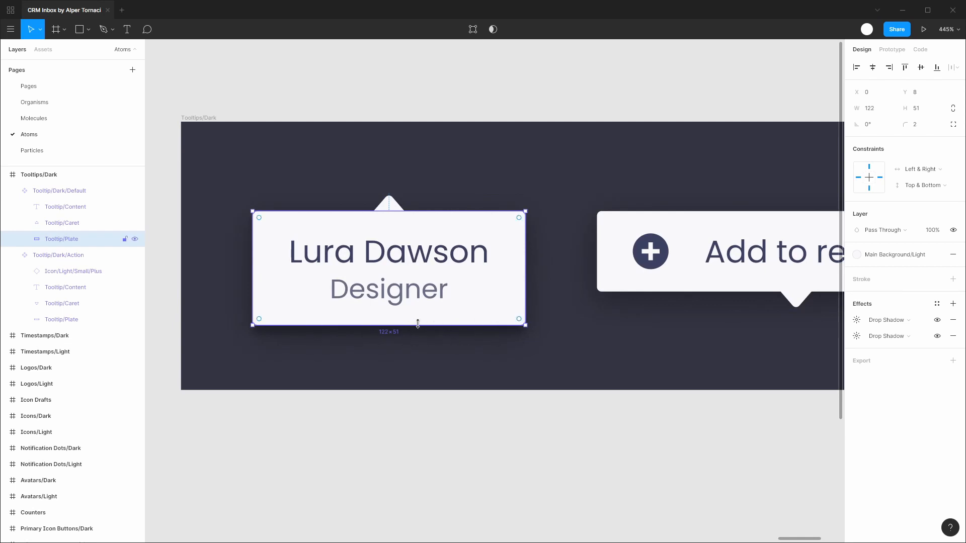
pyautogui.click(857, 320)
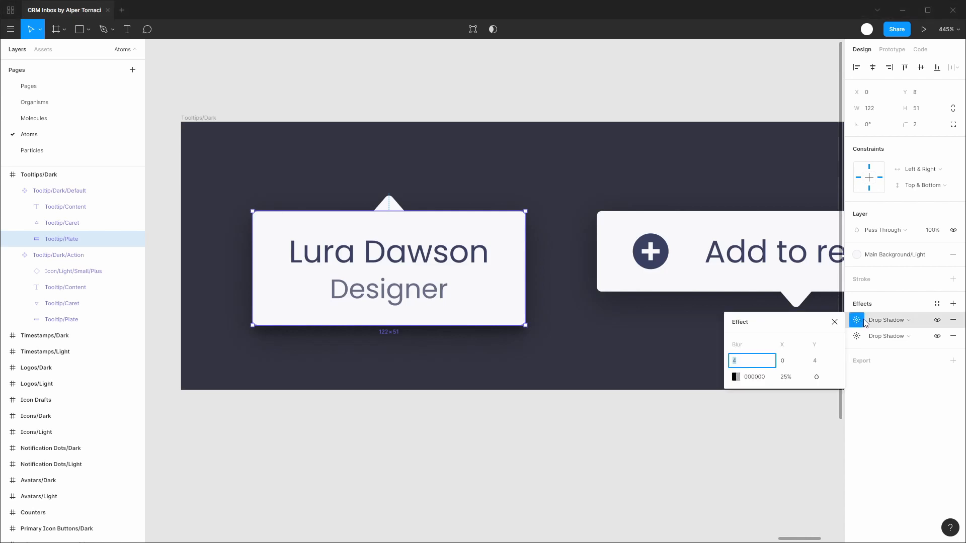
pyautogui.press('Tab')
pyautogui.press('Tab')
pyautogui.write('0')
pyautogui.press('Tab')
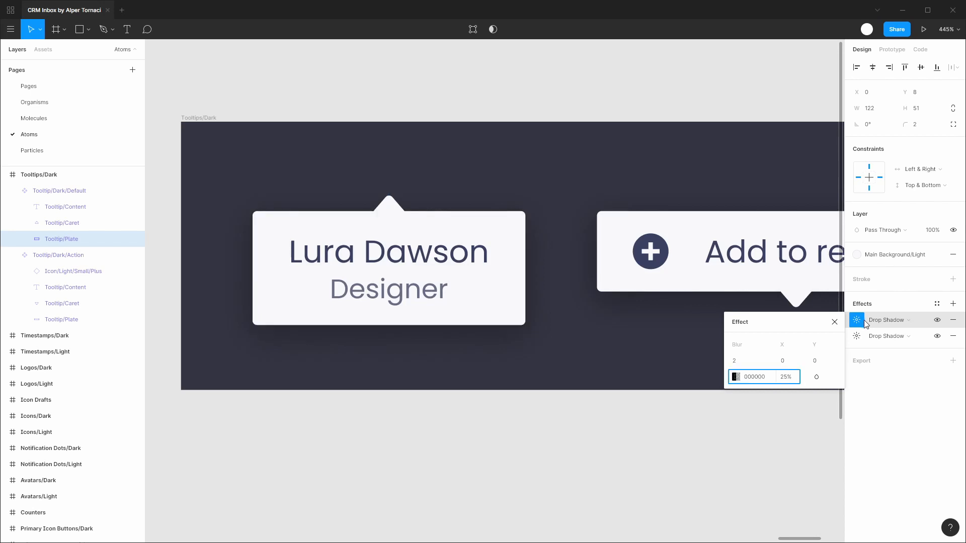
# Step: Set the new drop shadow's color to 121217 at 15% opacity and clear the selection
pyautogui.click(765, 377)
pyautogui.write('121217')
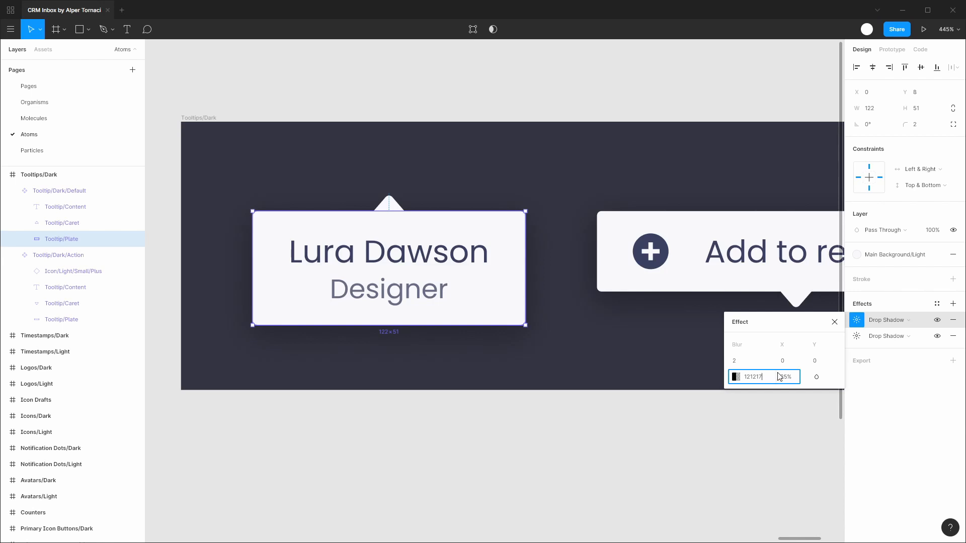
pyautogui.click(788, 378)
pyautogui.write('15')
pyautogui.press('Return')
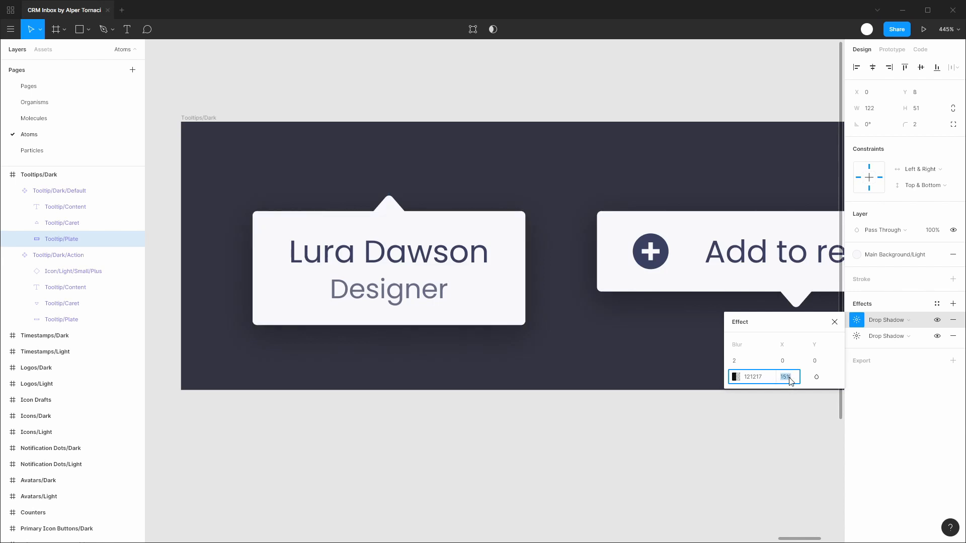
pyautogui.click(905, 412)
pyautogui.click(733, 444)
# Step: Save the Tooltip/Dark/Default plate's drop shadows as a new effect style named Elevation Tooltip/Dark
pyautogui.click(402, 304)
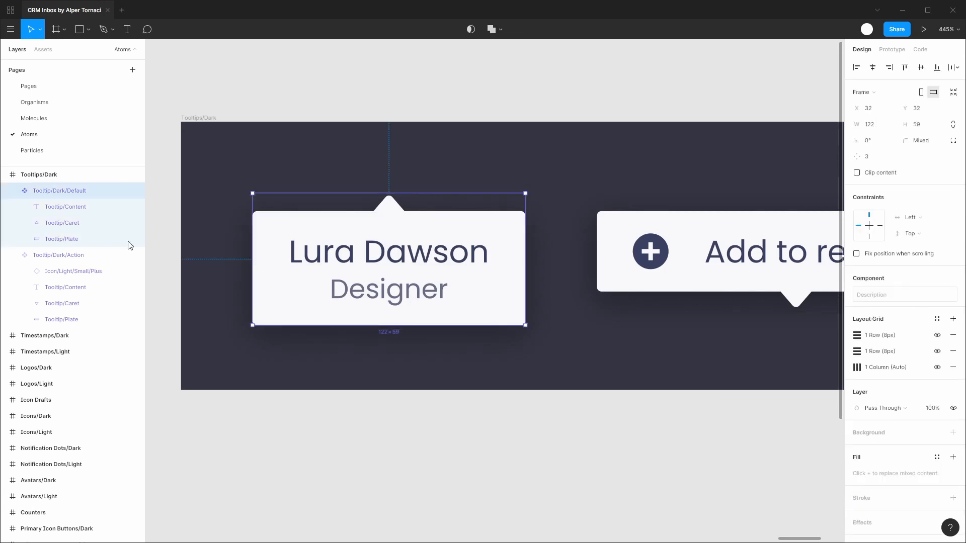
pyautogui.click(130, 244)
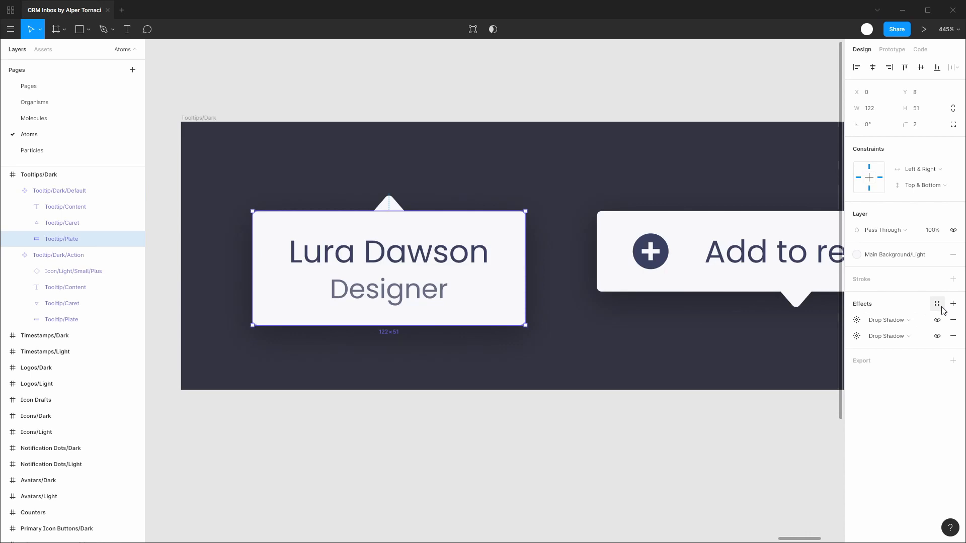
pyautogui.click(937, 305)
pyautogui.click(947, 324)
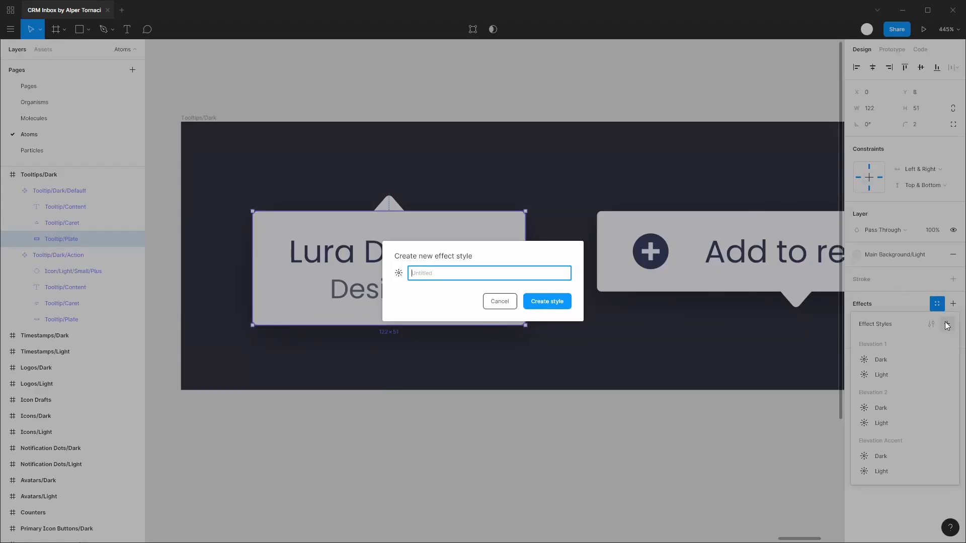
pyautogui.write('Elevation')
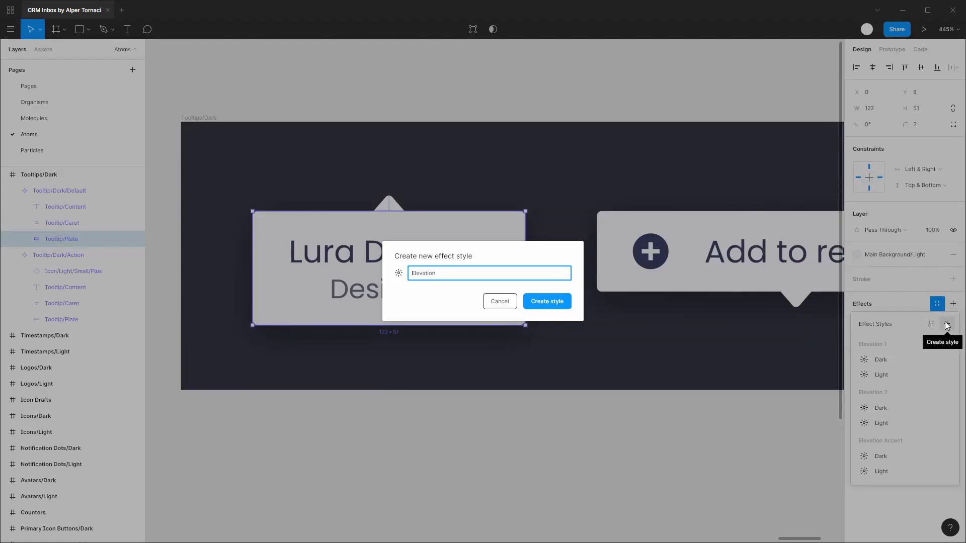
pyautogui.write(' Tooltip/Darek')
pyautogui.press('Return')
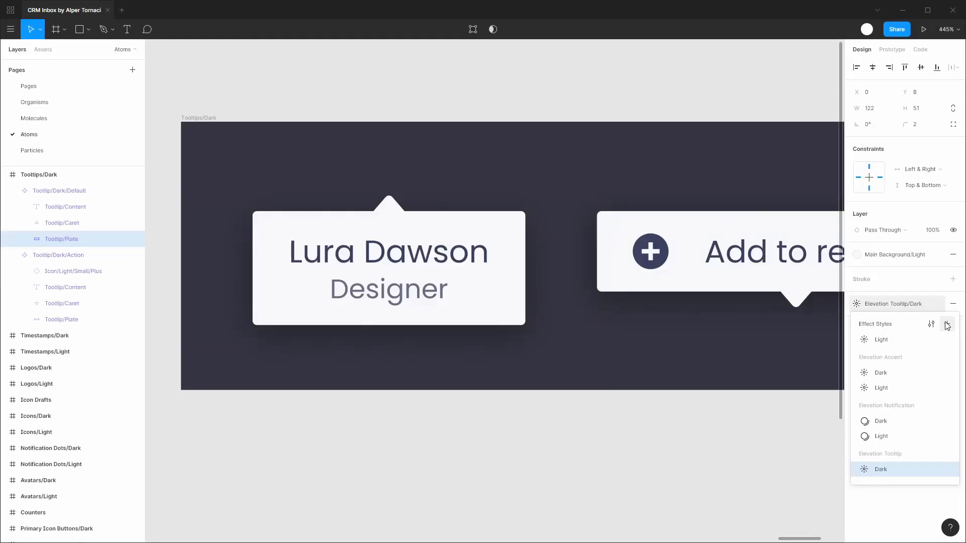
# Step: Apply the Elevation Tooltip/Dark effect style to the plate of the Tooltip/Dark/Action component
pyautogui.click(69, 321)
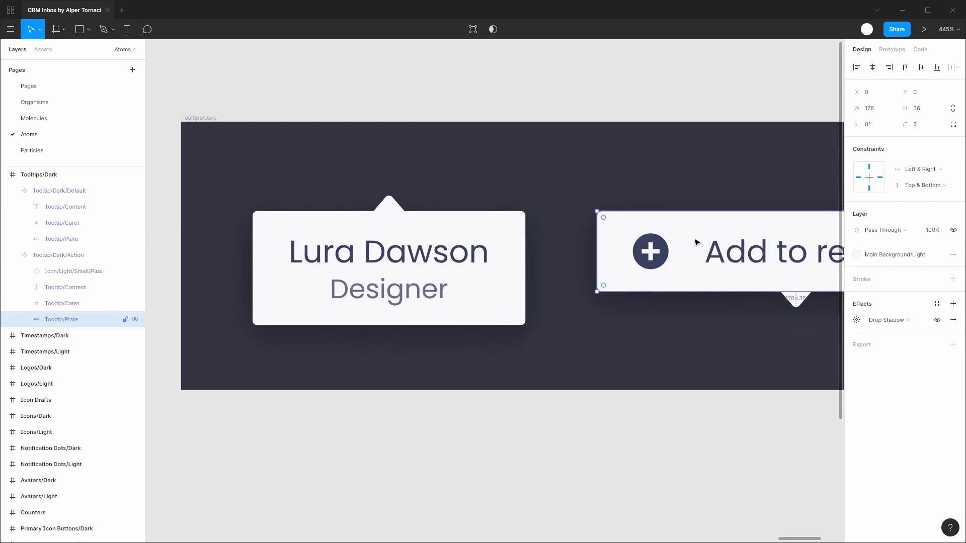
pyautogui.click(937, 304)
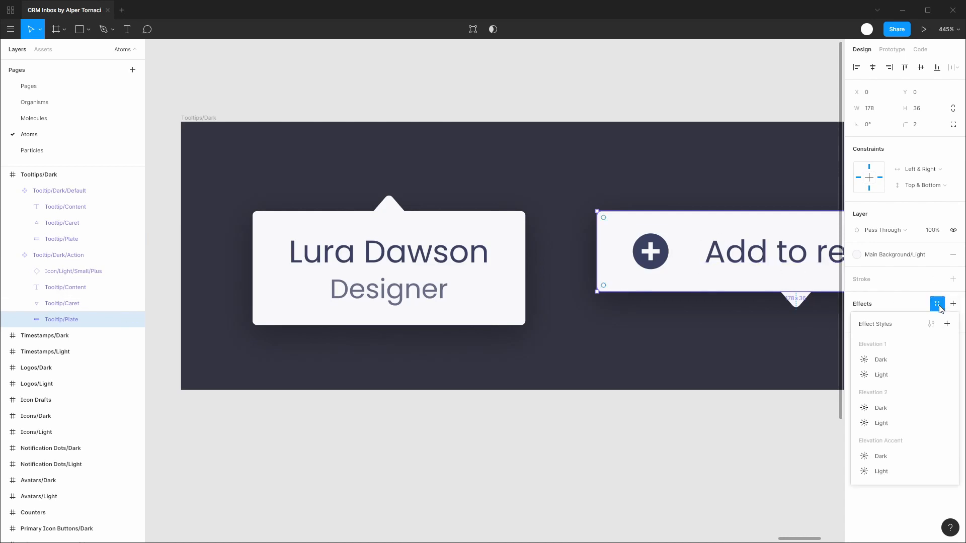
pyautogui.scroll(-3, 901, 402)
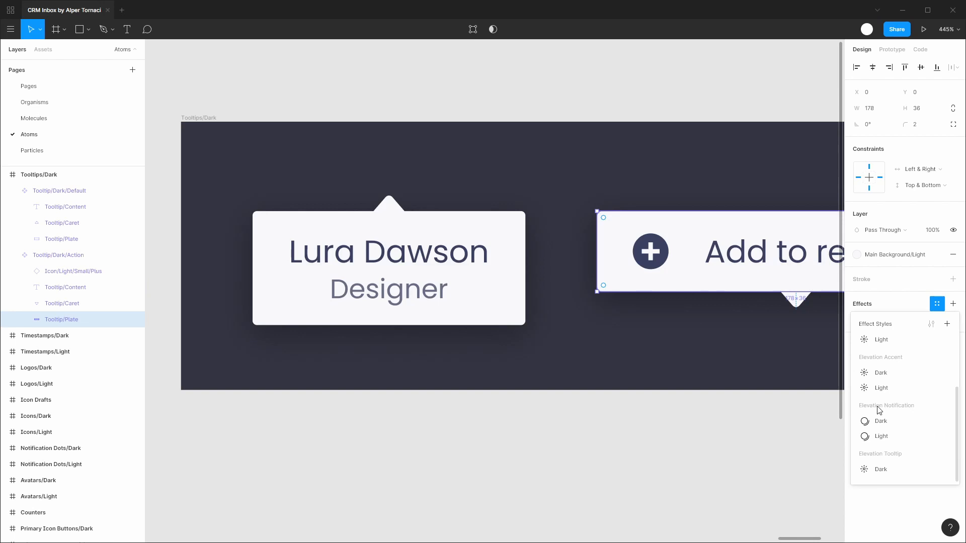
pyautogui.click(881, 470)
pyautogui.click(714, 438)
pyautogui.scroll(-5, 572, 443)
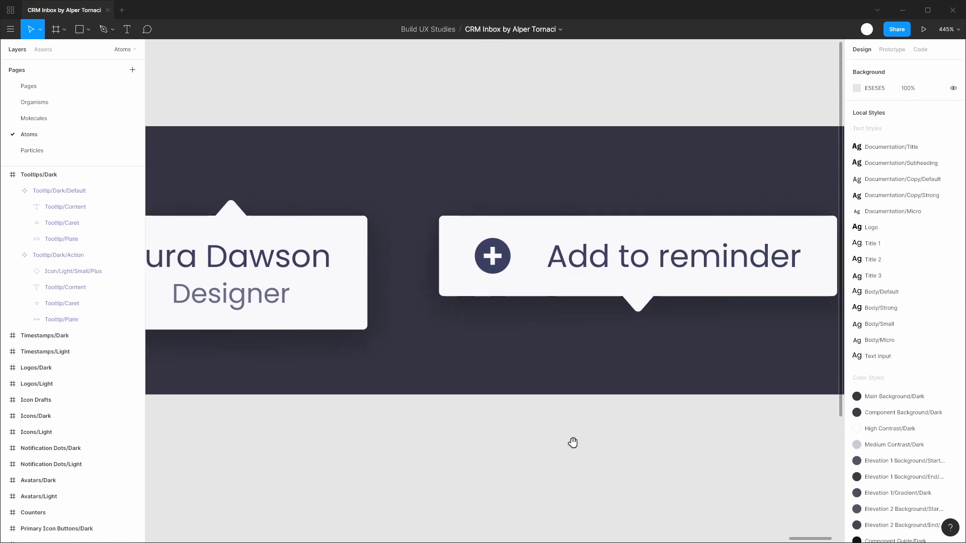
# Step: Narrow the Tooltips/Dark frame to a width of 396 by moving its right edge
pyautogui.click(295, 292)
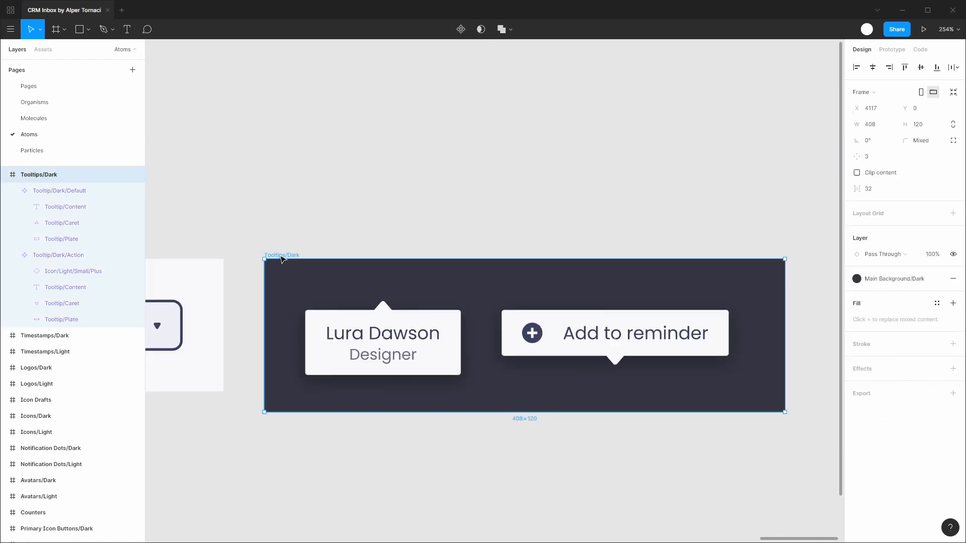
pyautogui.click(690, 349)
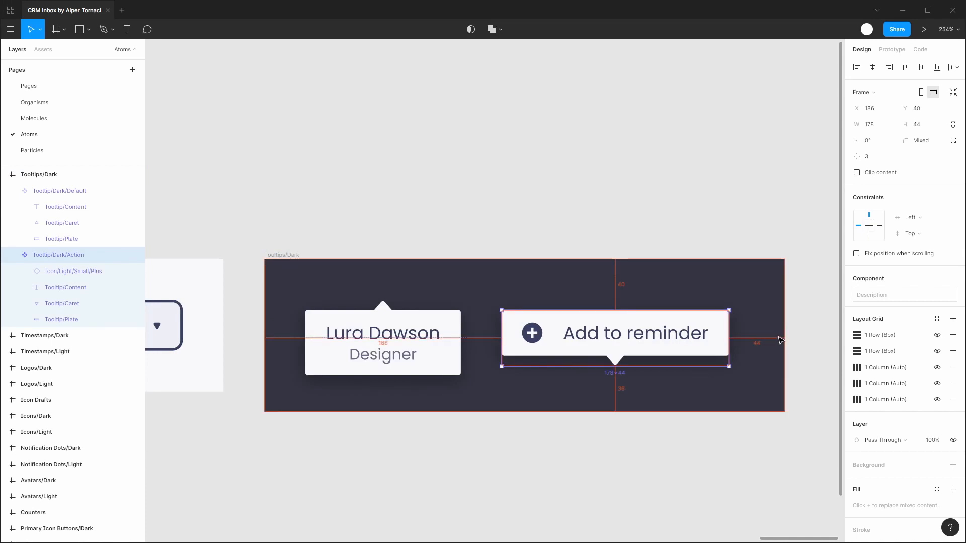
pyautogui.click(789, 335)
pyautogui.click(780, 332)
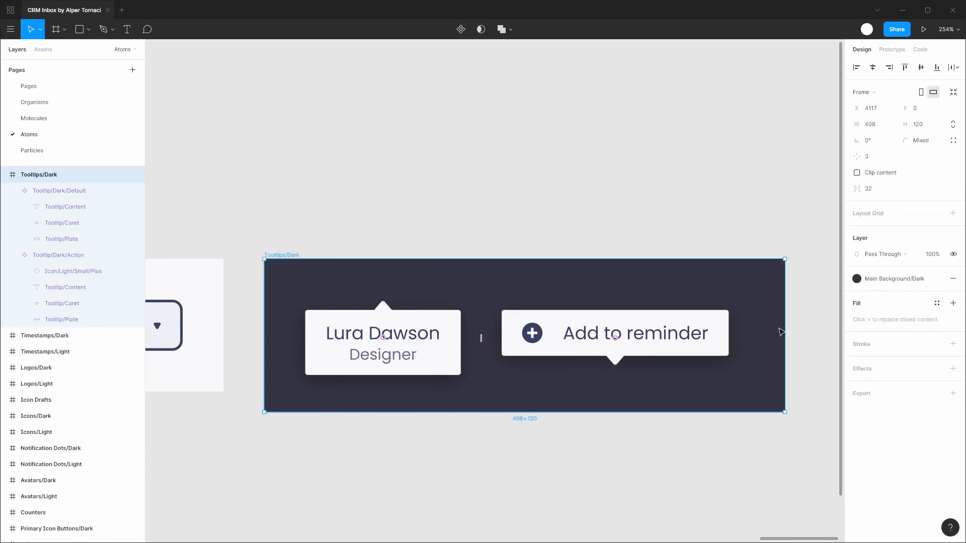
pyautogui.moveTo(784, 332); pyautogui.dragTo(778, 336)
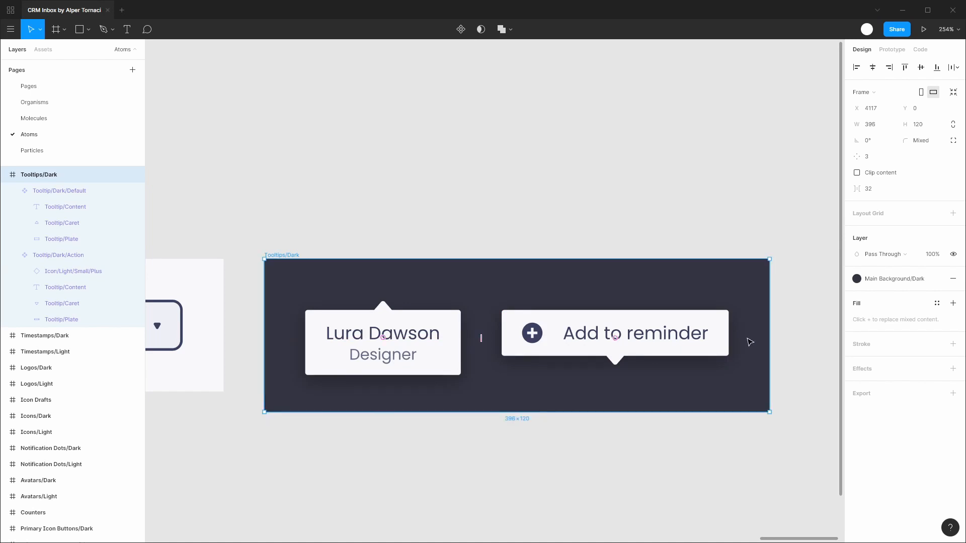
pyautogui.click(610, 209)
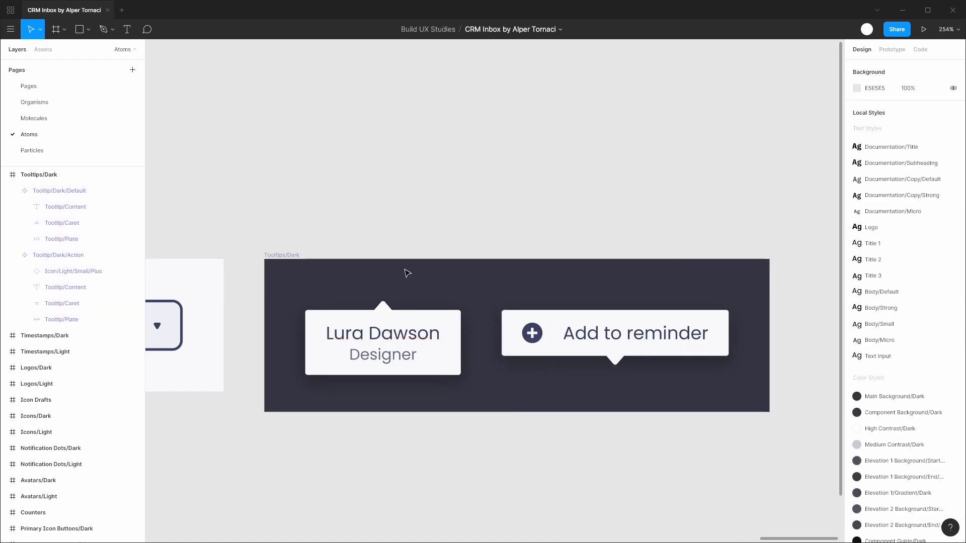
# Step: Check the spacing around the default tooltip and extend the Tooltips/Dark frame to a height of 123
pyautogui.click(397, 345)
pyautogui.press('alt')
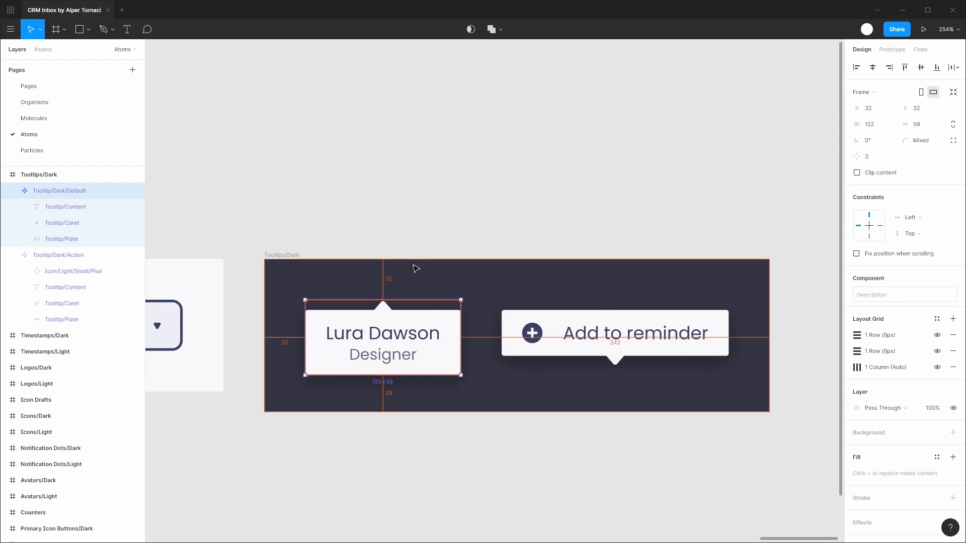
pyautogui.click(283, 255)
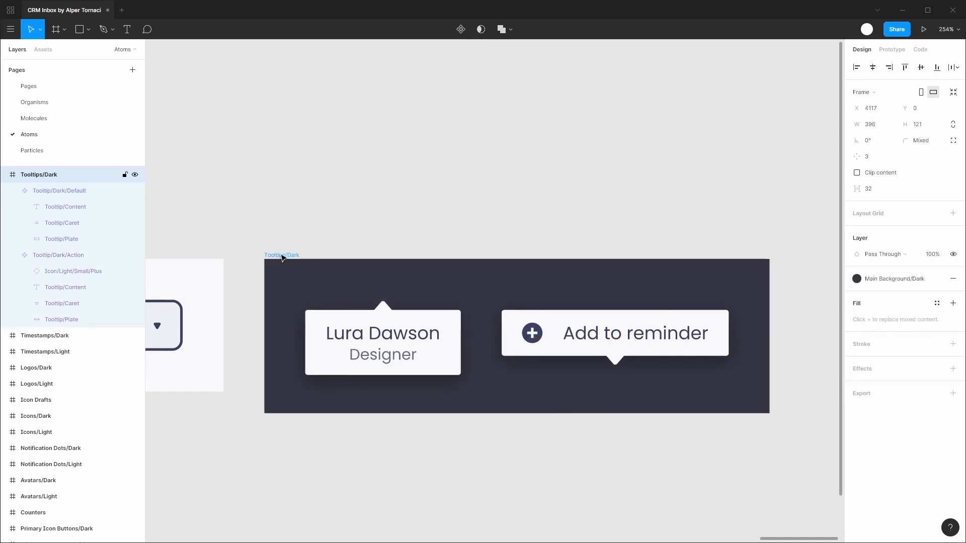
pyautogui.click(355, 356)
pyautogui.press('alt')
pyautogui.press('Escape')
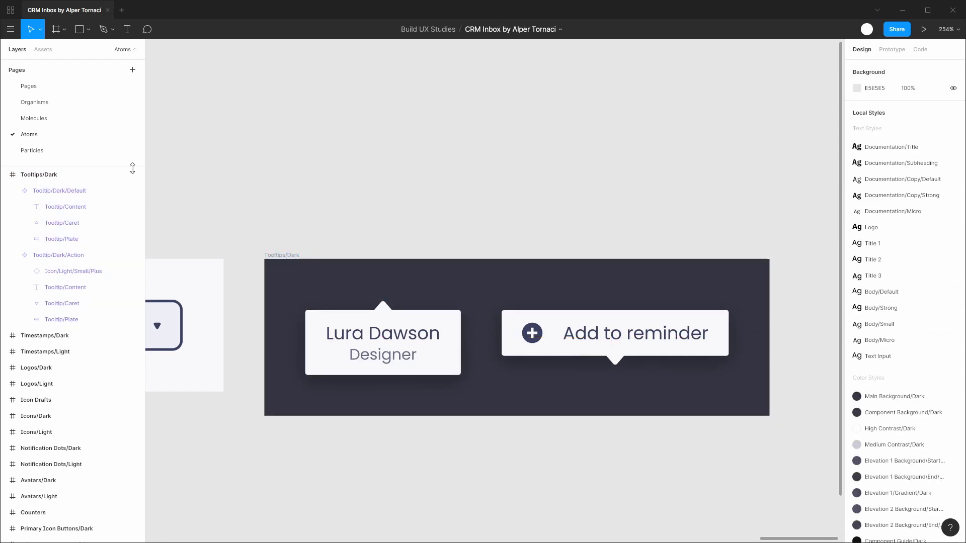
# Step: Collapse the layers, duplicate the Tooltips/Dark frame and place the copy beside the original at X 4545
pyautogui.click(5, 178)
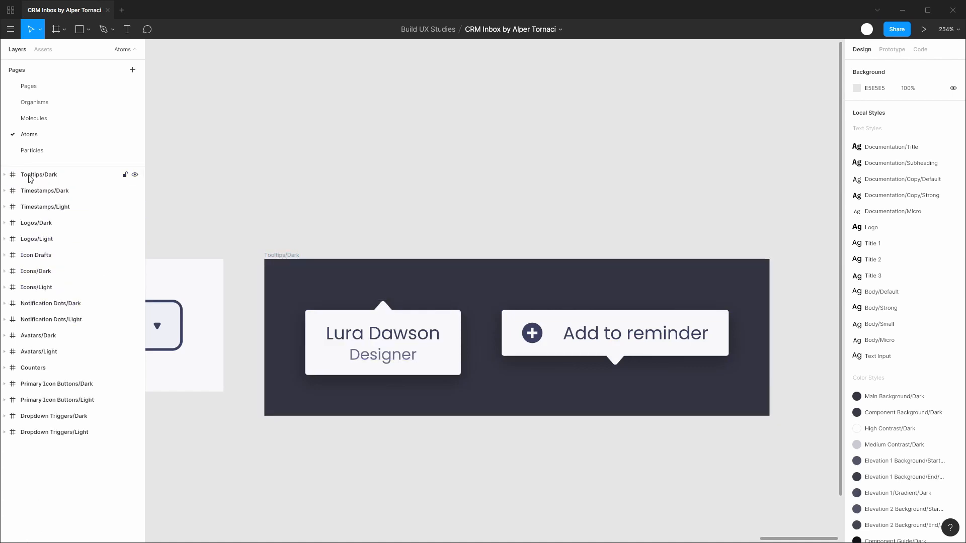
pyautogui.click(61, 177)
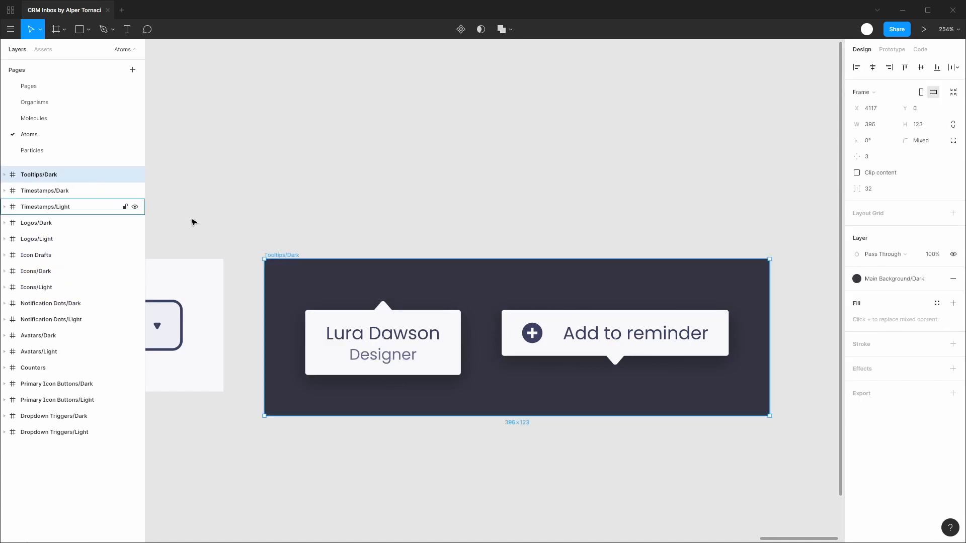
pyautogui.hscroll(5, 639, 219)
pyautogui.hotkey('ctrl', 'v')
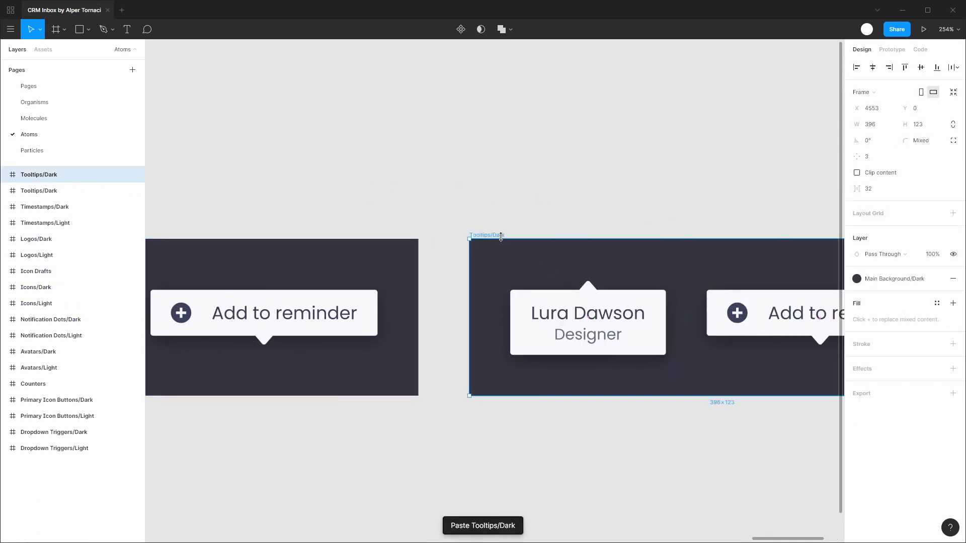
pyautogui.press('Left')
pyautogui.press('Left')
pyautogui.press('Left')
pyautogui.press('Left')
pyautogui.press('Left')
pyautogui.press('Left')
pyautogui.press('Left')
pyautogui.press('Left')
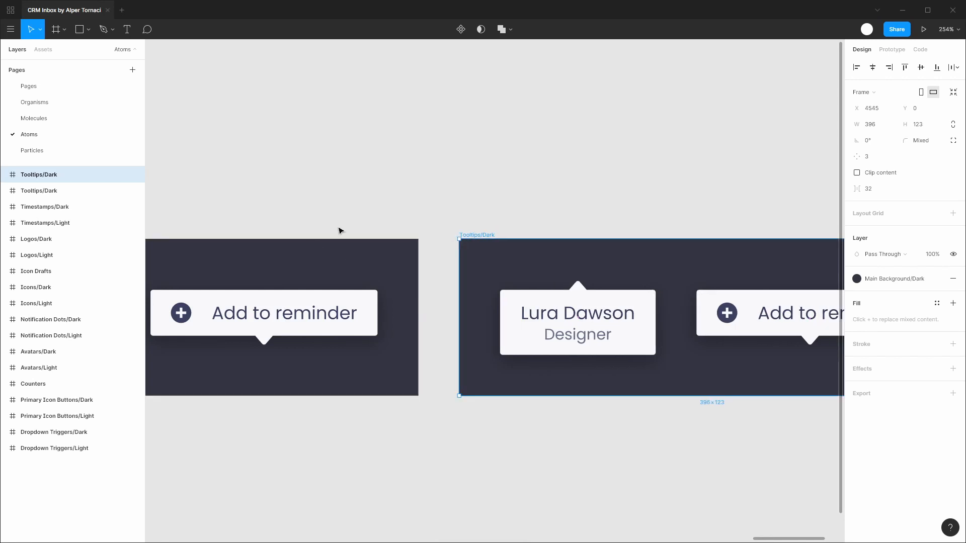
# Step: Move both Tooltips/Dark frames to the end of the layer order, below Dropdown Triggers/Light
pyautogui.click(289, 196)
pyautogui.click(37, 177)
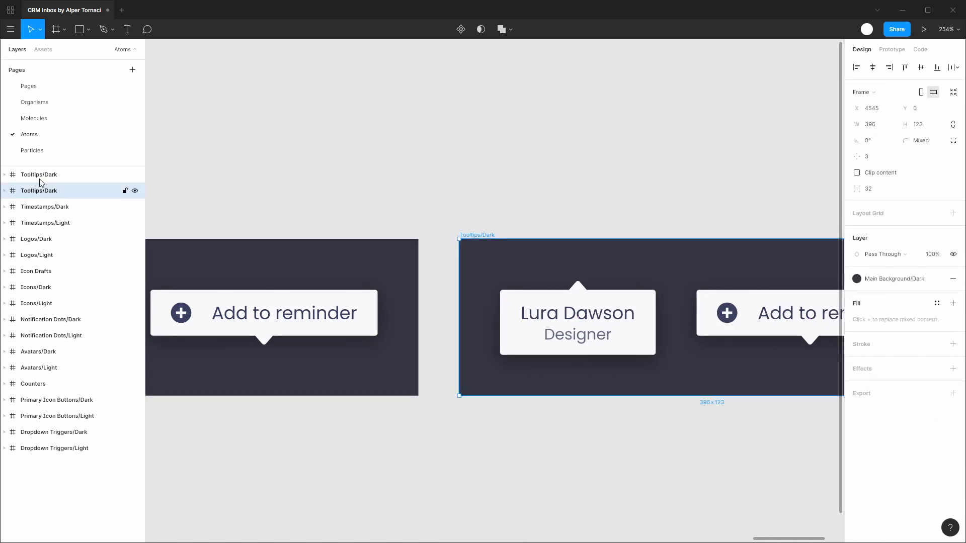
pyautogui.keyDown('shift'); pyautogui.click(40, 190); pyautogui.keyUp('shift')
pyautogui.moveTo(41, 190); pyautogui.dragTo(55, 468)
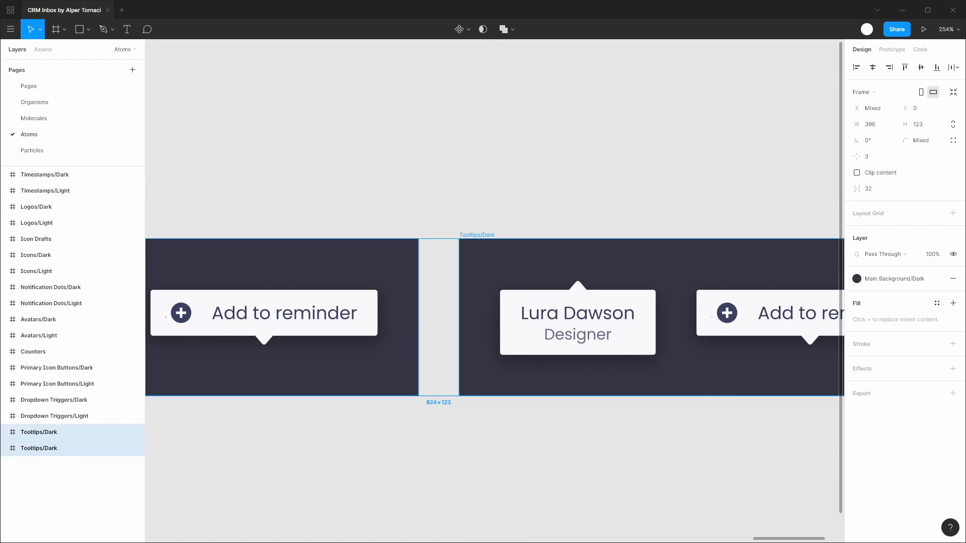
# Step: Rename the duplicated tooltips frame as Tooltips/Light
pyautogui.click(61, 456)
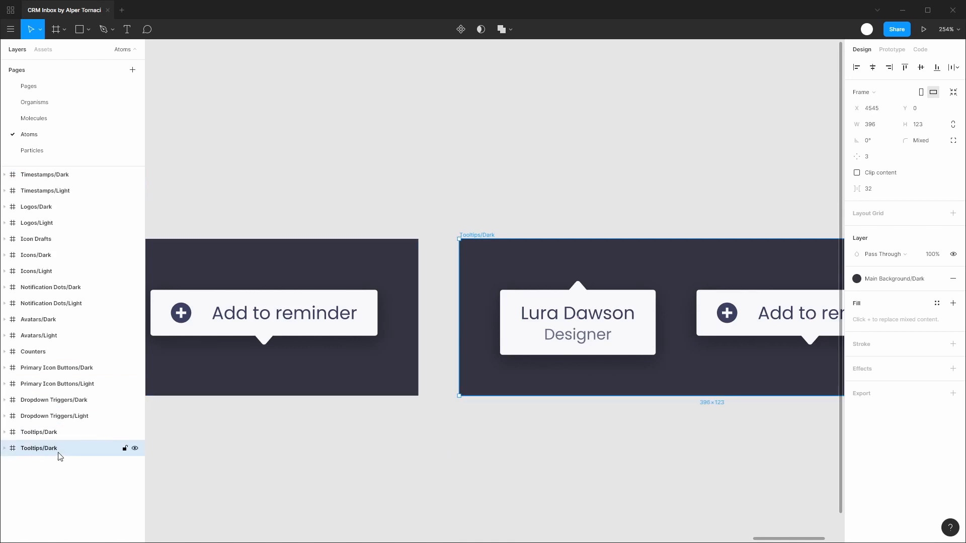
pyautogui.doubleClick(58, 453)
pyautogui.press('Right')
pyautogui.press('BackSpace')
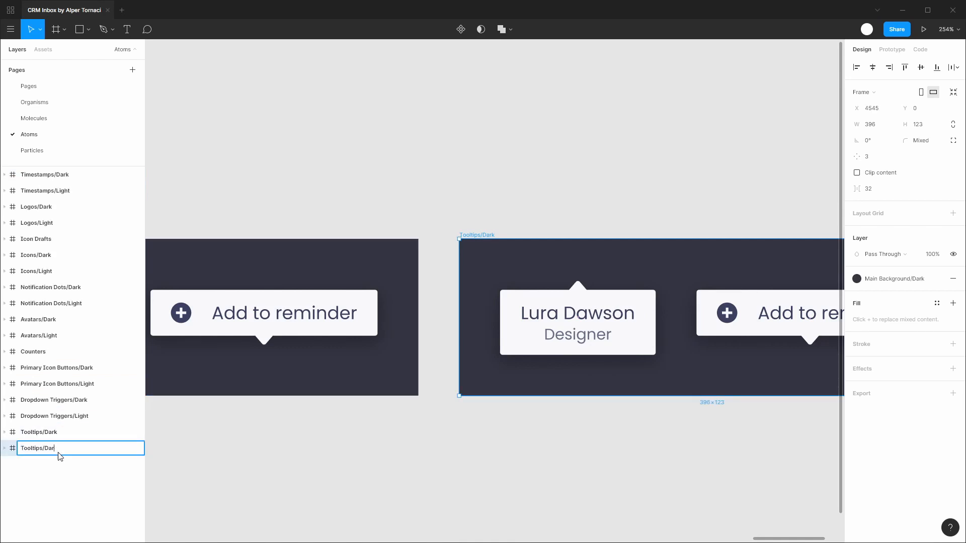
pyautogui.write('Light')
pyautogui.press('Return')
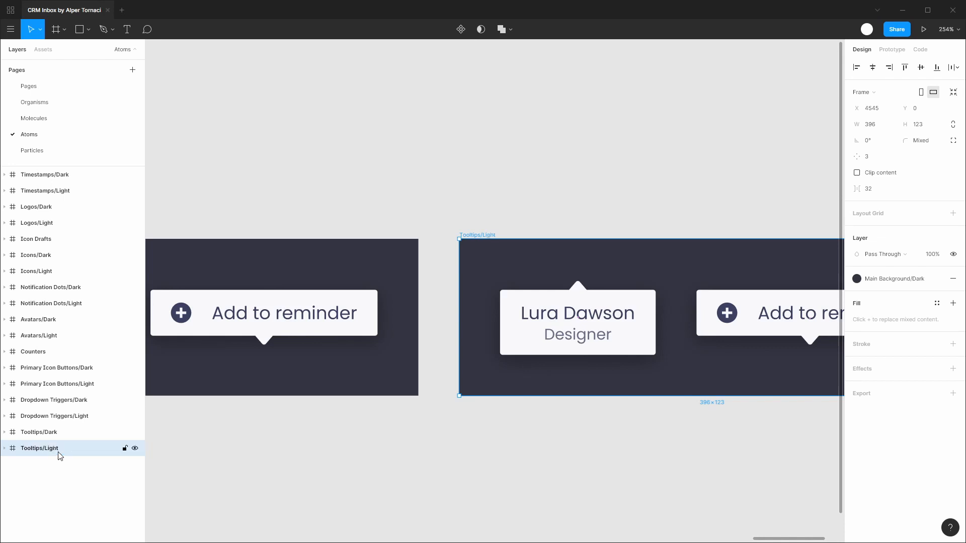
# Step: Expand the Tooltips/Light frame's layers and change its background to the Main Background/Light color style
pyautogui.click(4, 448)
pyautogui.scroll(-1, 86, 453)
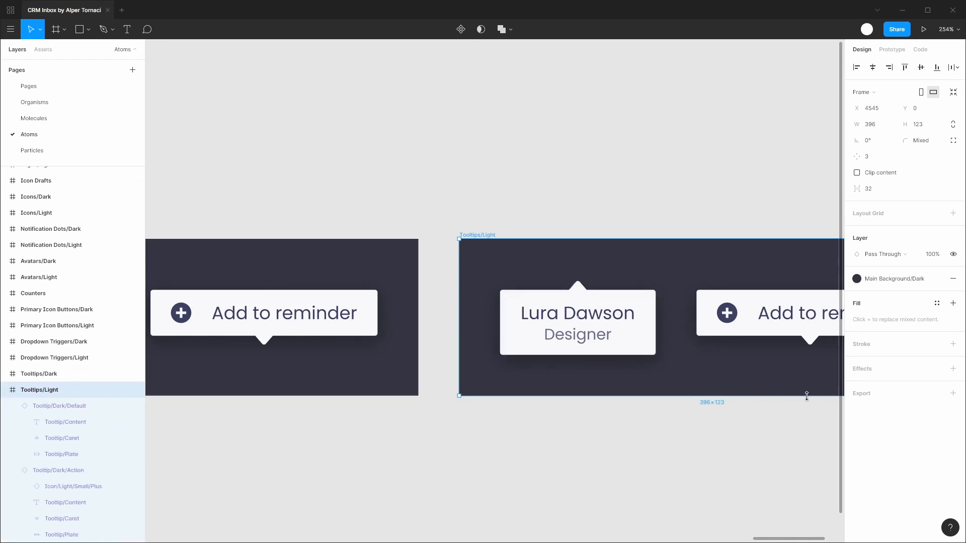
pyautogui.click(857, 279)
pyautogui.click(881, 351)
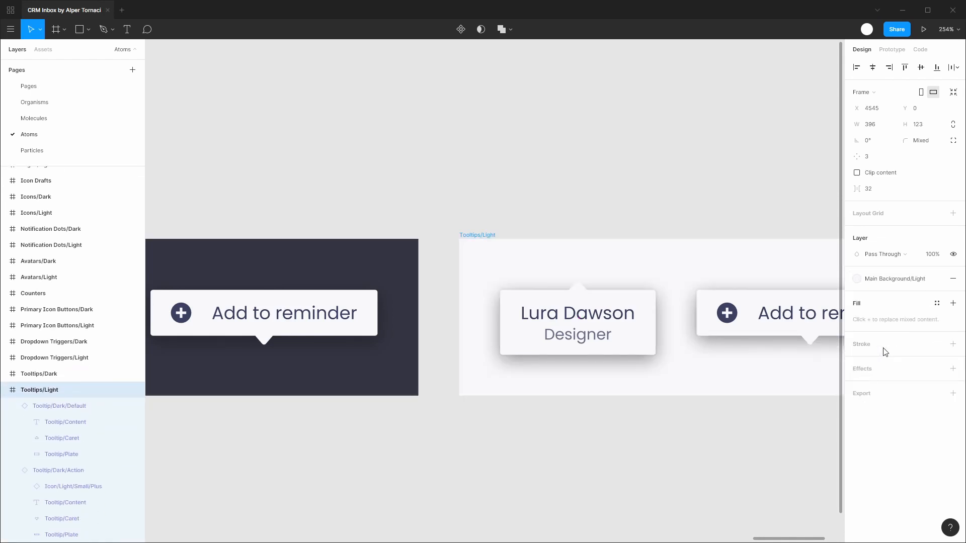
pyautogui.click(699, 194)
pyautogui.hscroll(5, 468, 184)
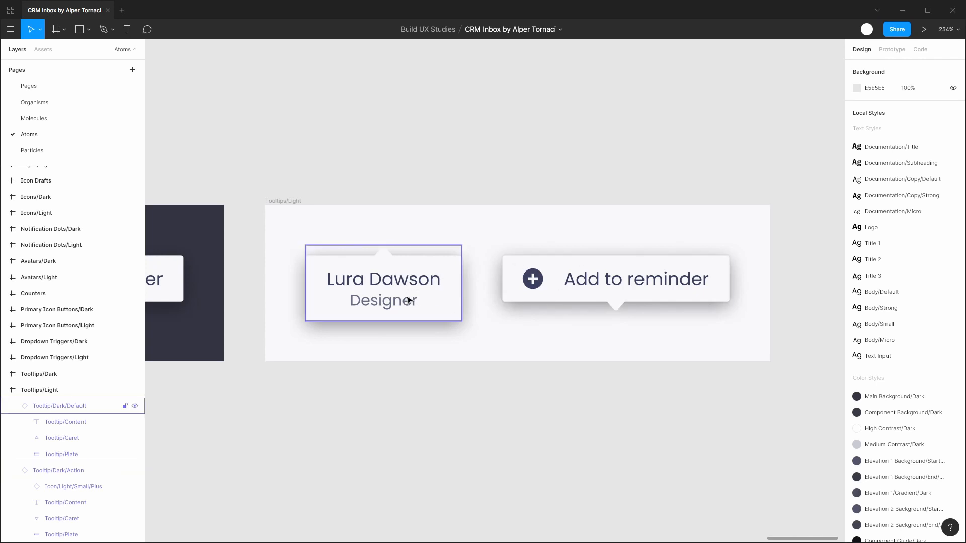
# Step: Detach the Elevation Tooltip/Dark effect style from the default tooltip's plate in the Tooltips/Light frame
pyautogui.click(414, 315)
pyautogui.click(50, 455)
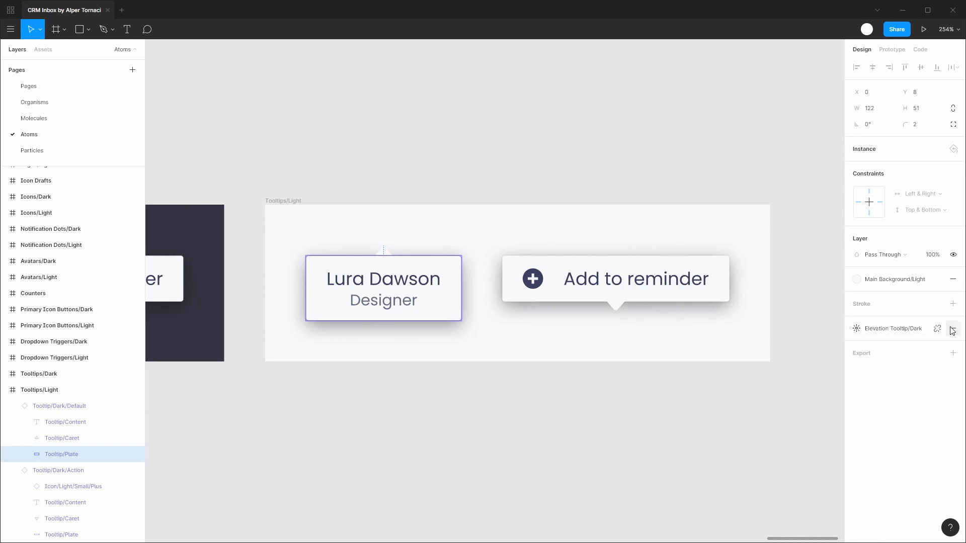
pyautogui.click(937, 329)
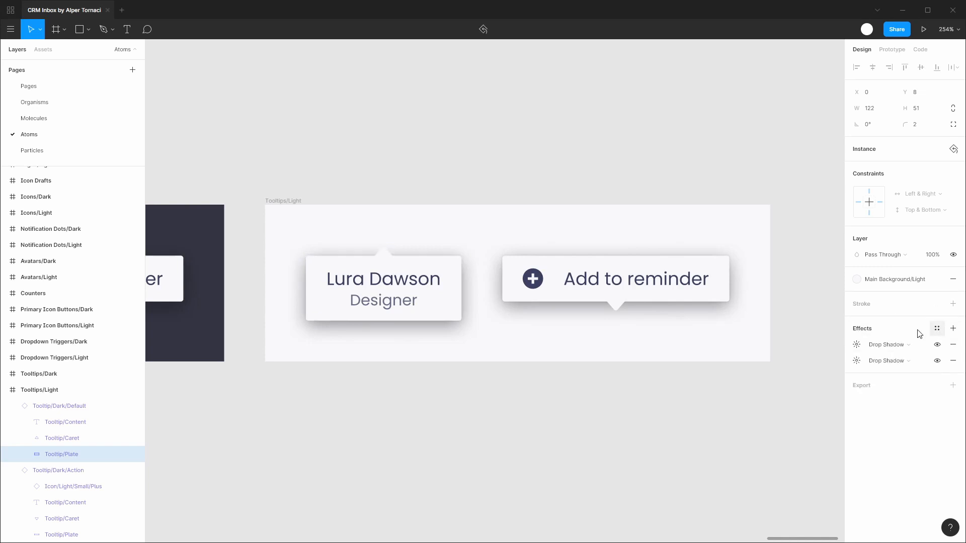
# Step: Set the opacity of the plate's first drop shadow, the one with blur 2, to 6%
pyautogui.click(858, 345)
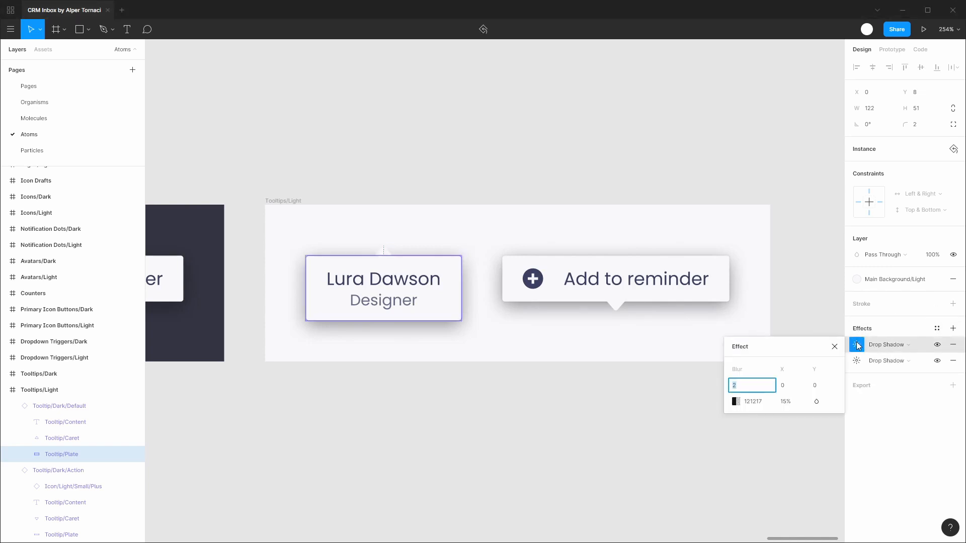
pyautogui.click(786, 402)
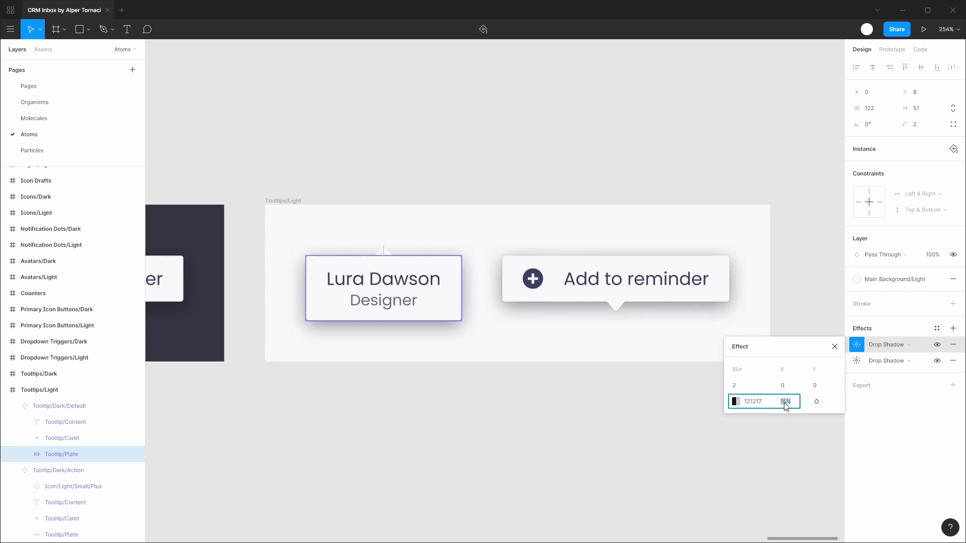
pyautogui.write('5')
pyautogui.press('Return')
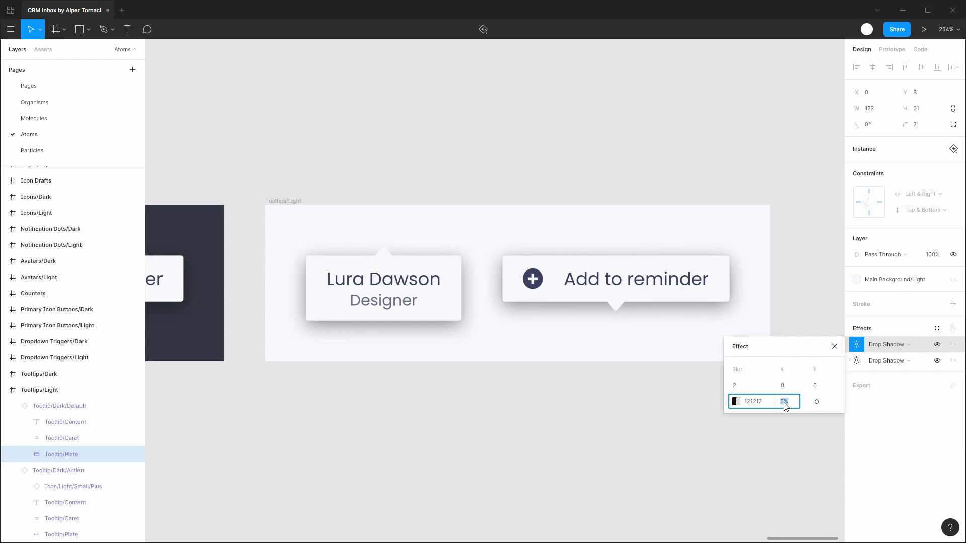
pyautogui.click(829, 389)
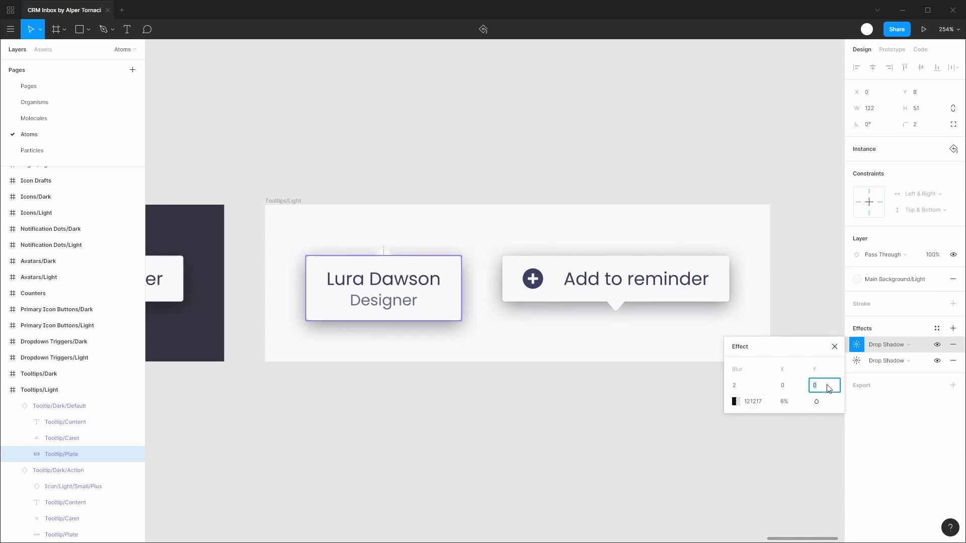
# Step: Set the Y offset of the plate's first drop shadow to 2 and the blur of its second drop shadow to 8
pyautogui.write('2')
pyautogui.press('Return')
pyautogui.click(858, 362)
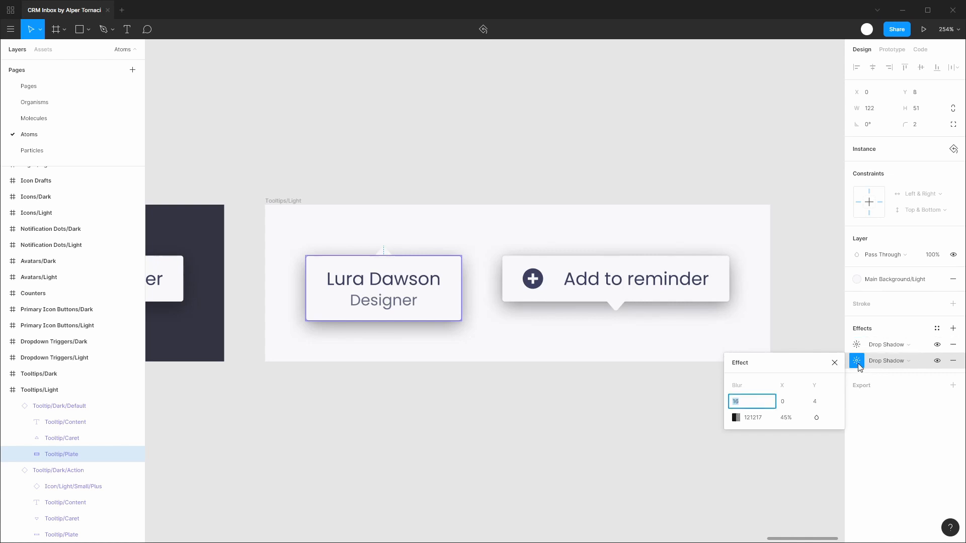
pyautogui.click(738, 400)
pyautogui.click(746, 403)
pyautogui.press('Tab')
pyautogui.press('Tab')
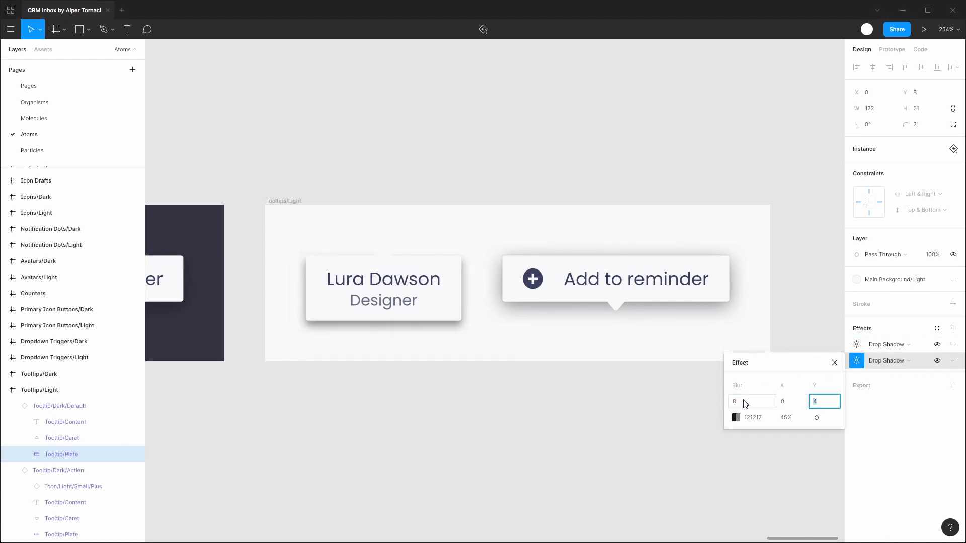
# Step: Try Y offsets of 2 and 1 on the plate's second drop shadow and settle on 0
pyautogui.write('2')
pyautogui.press('Return')
pyautogui.write('1')
pyautogui.press('Return')
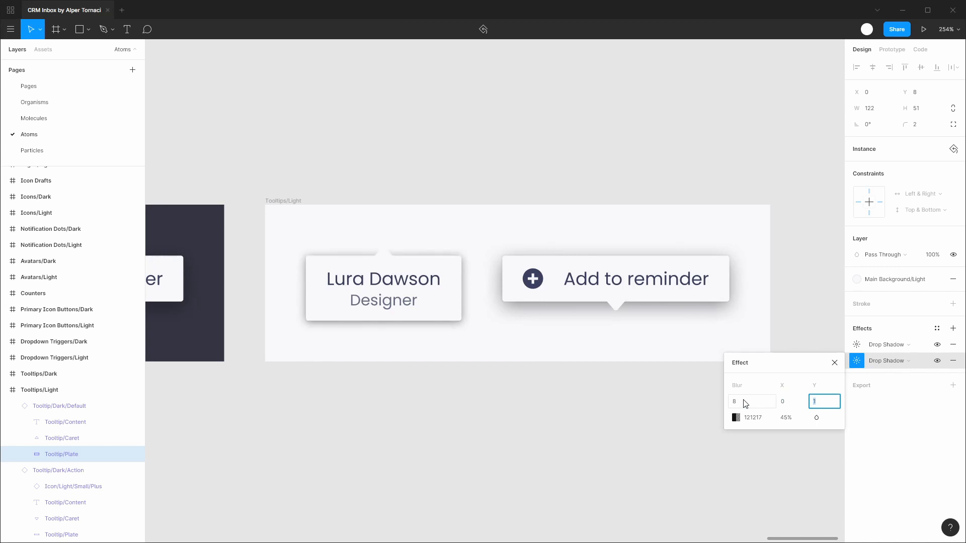
pyautogui.write('0')
pyautogui.press('Return')
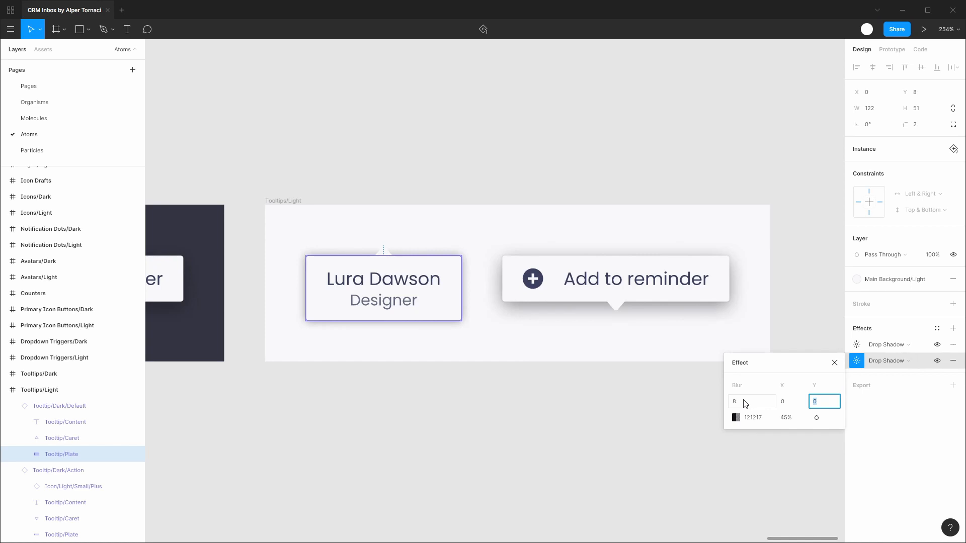
pyautogui.press('Up')
pyautogui.press('Down')
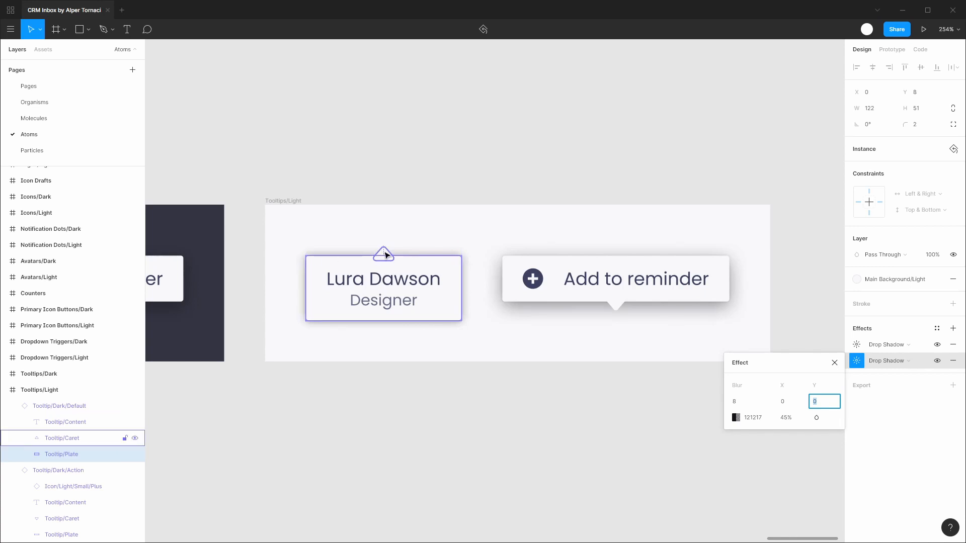
# Step: Open the opacity value of the plate's second drop shadow for editing
pyautogui.click(799, 417)
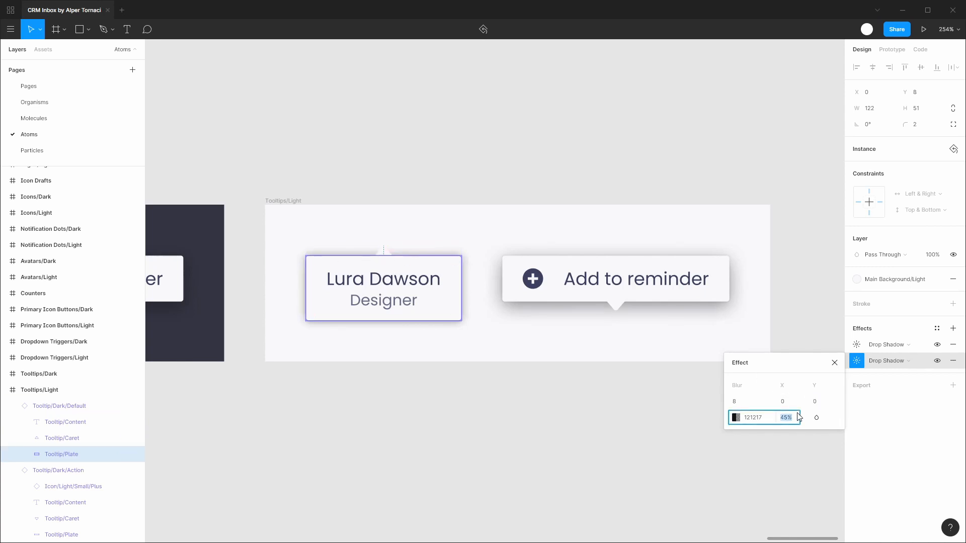
# Step: Lower the opacity of the second drop shadow on the light default tooltip's plate to 8%
pyautogui.hotkey('shift', 'Down')
pyautogui.hotkey('shift', 'Down')
pyautogui.hotkey('shift', 'Down')
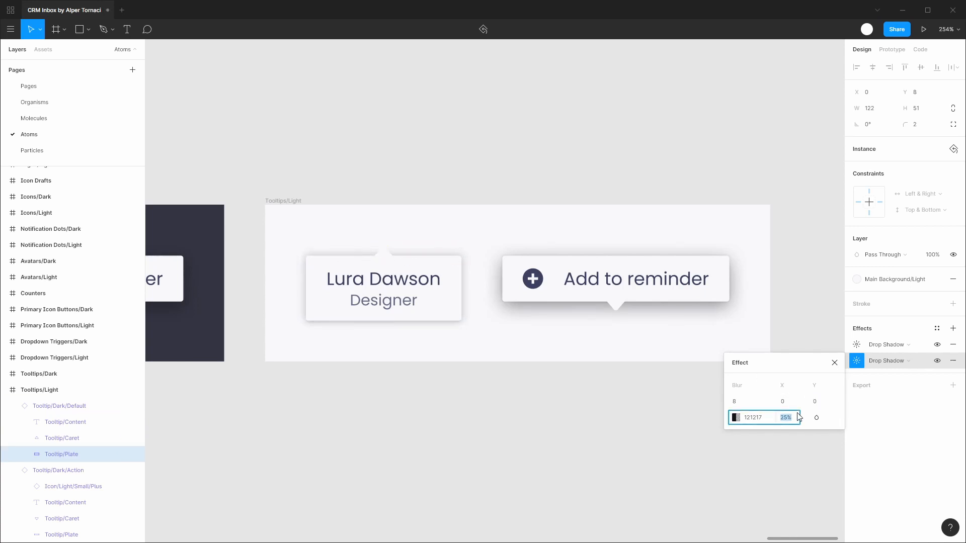
pyautogui.hotkey('shift', 'Down')
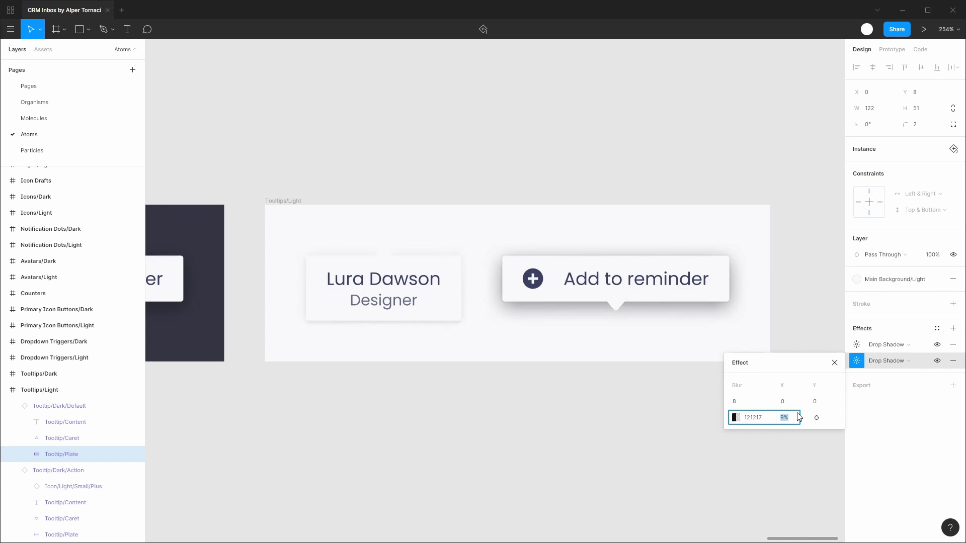
pyautogui.click(537, 436)
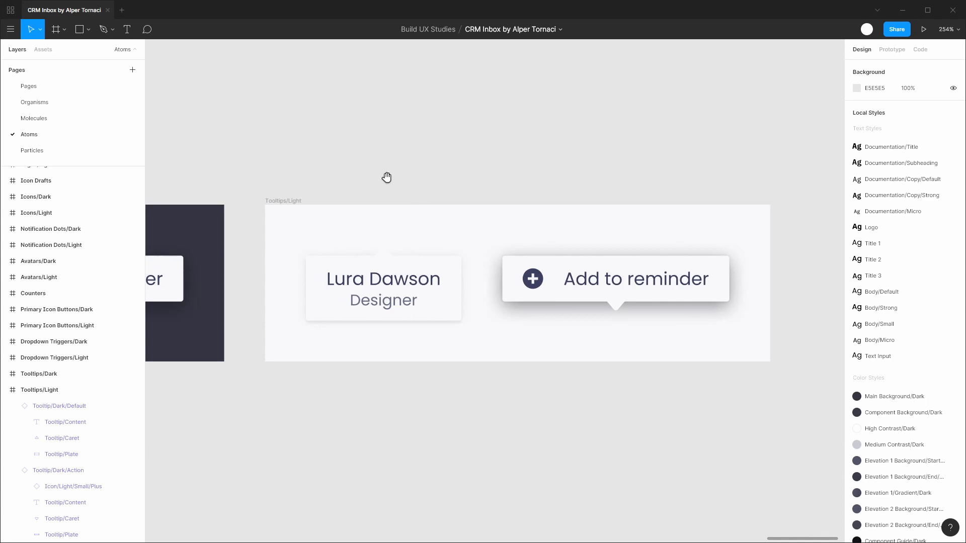
# Step: Apply the Component Background/Light color style to the plate of the Tooltip/Dark/Default component
pyautogui.hscroll(-10, 403, 166)
pyautogui.click(333, 272)
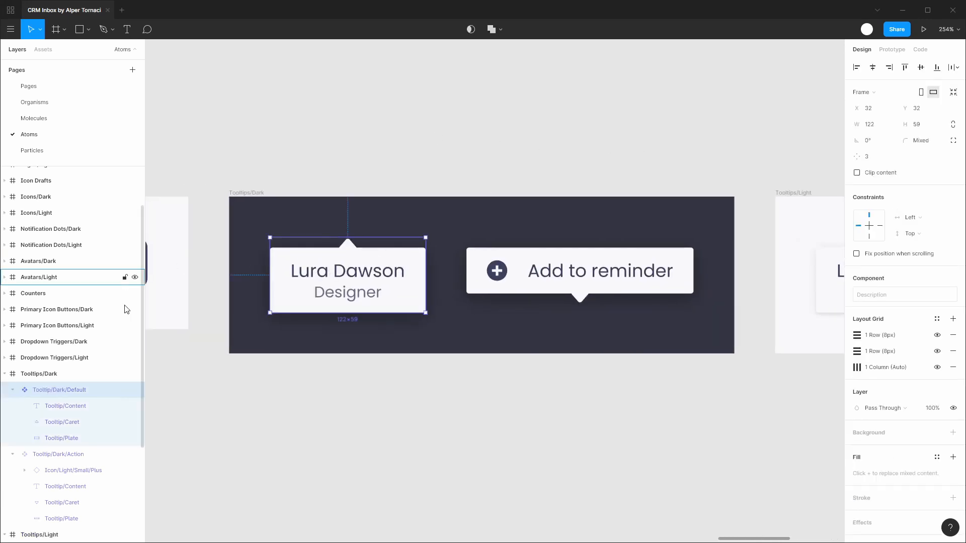
pyautogui.click(63, 439)
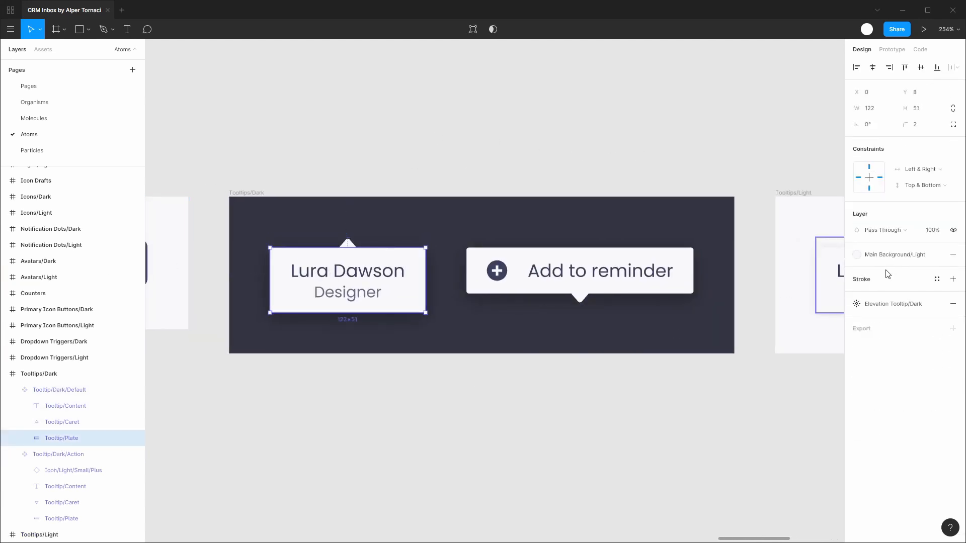
pyautogui.click(894, 257)
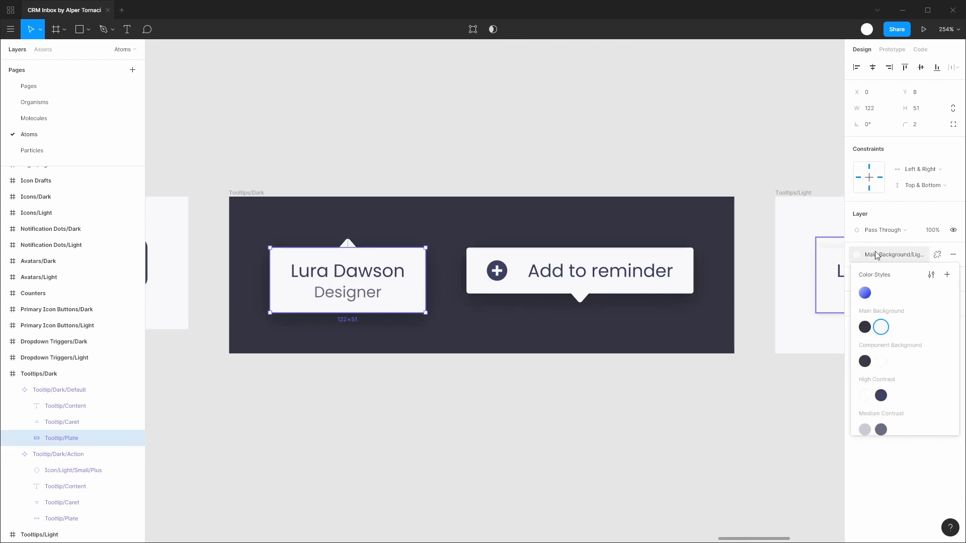
pyautogui.click(880, 362)
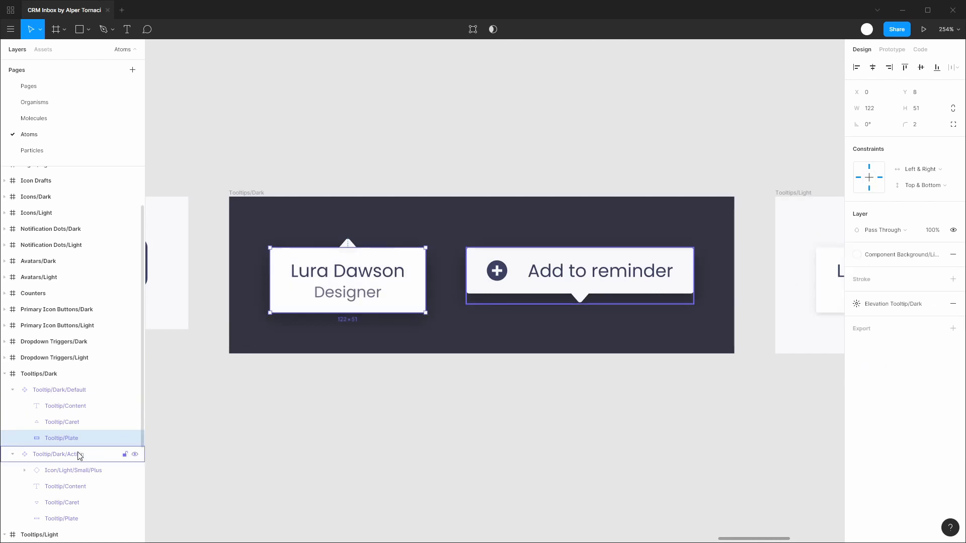
# Step: Apply the Component Background/Light color style to the caret of the Tooltip/Dark/Default component
pyautogui.scroll(-3, 64, 447)
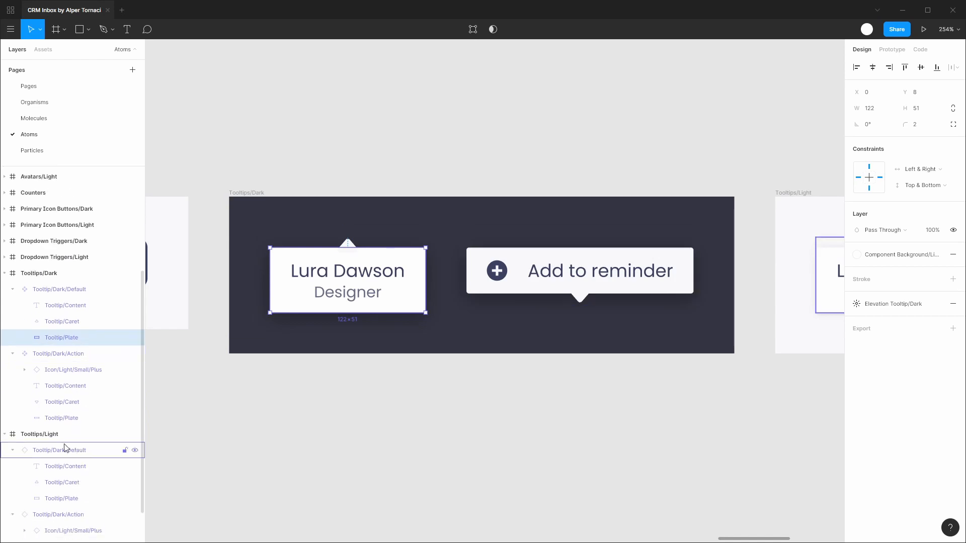
pyautogui.click(63, 321)
pyautogui.click(886, 266)
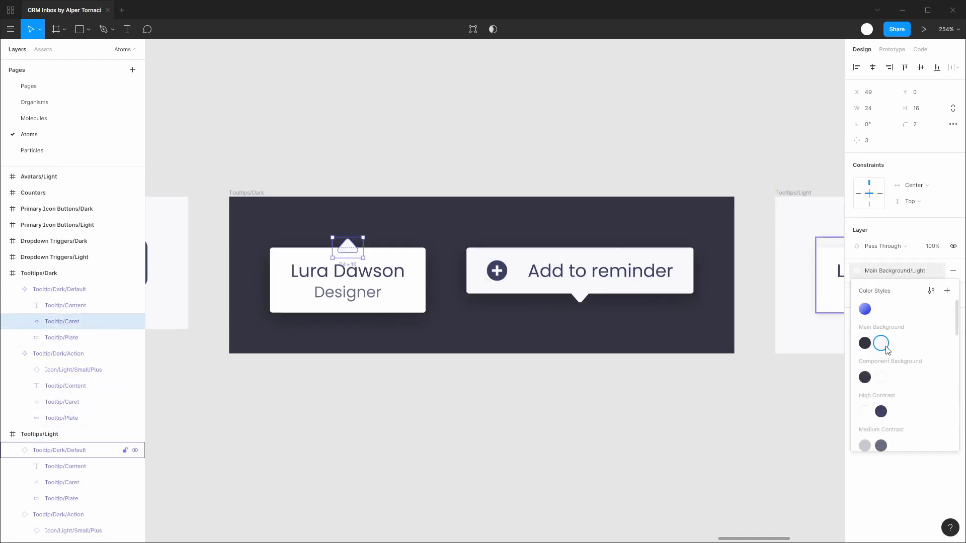
pyautogui.click(880, 378)
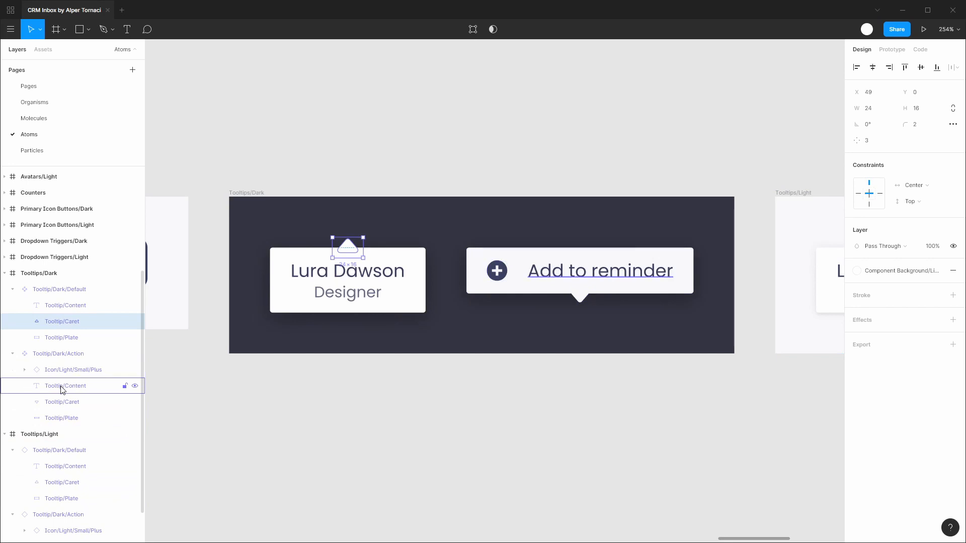
# Step: Apply the Component Background/Light color style to both the caret and plate of the Tooltip/Dark/Action component
pyautogui.click(64, 402)
pyautogui.keyDown('shift'); pyautogui.click(69, 415); pyautogui.keyUp('shift')
pyautogui.click(883, 287)
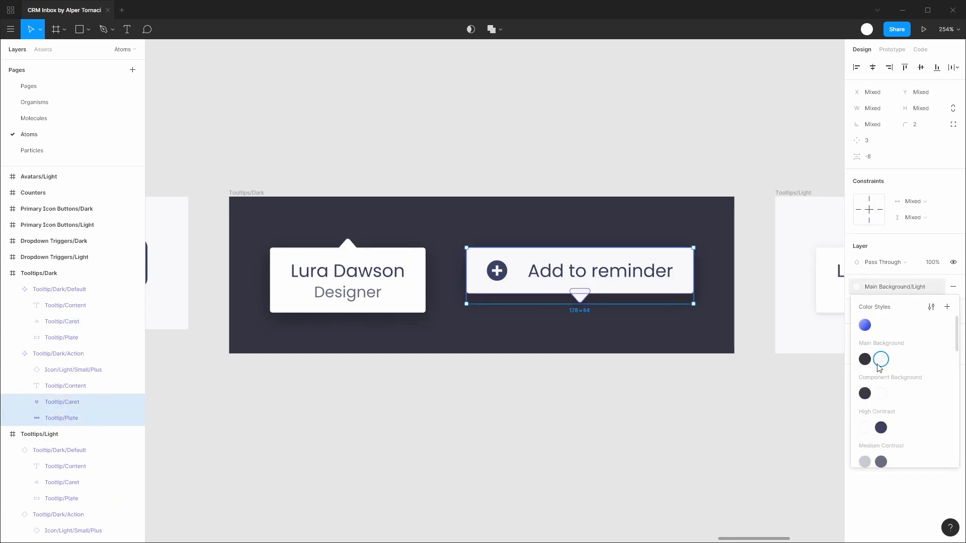
pyautogui.click(881, 395)
pyautogui.click(766, 410)
# Step: Save the drop shadows on the default tooltip's plate in Tooltips/Light as an effect style named Elevation Tooltip/Light
pyautogui.hscroll(10, 740, 405)
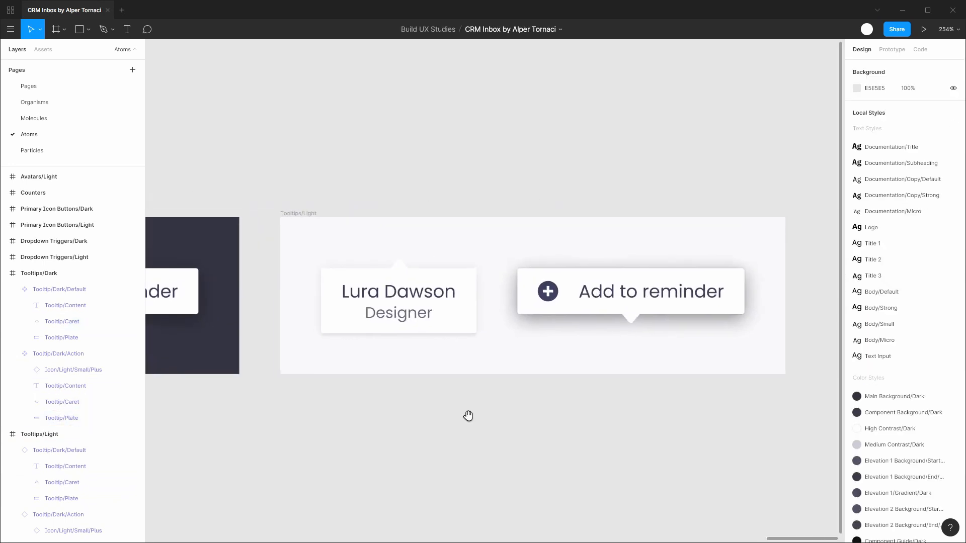
pyautogui.click(543, 298)
pyautogui.click(550, 369)
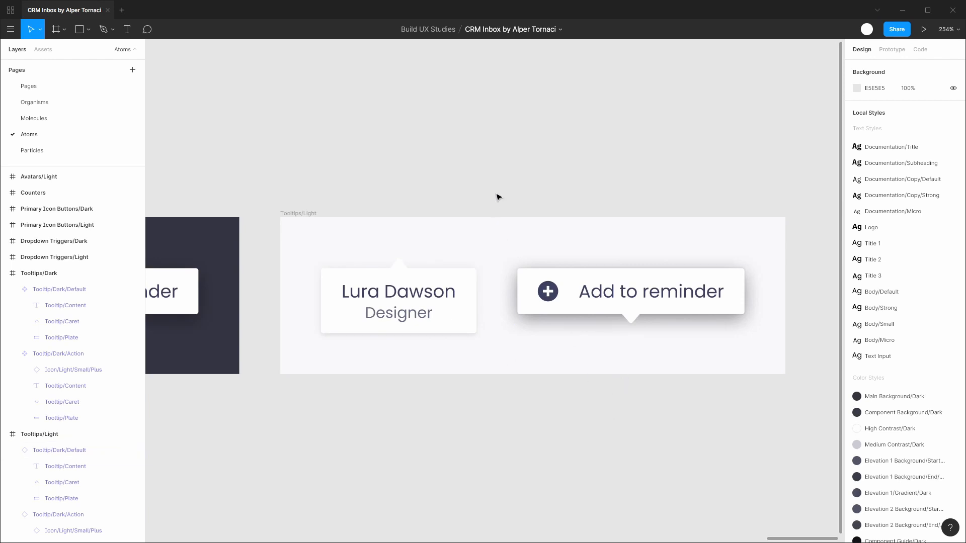
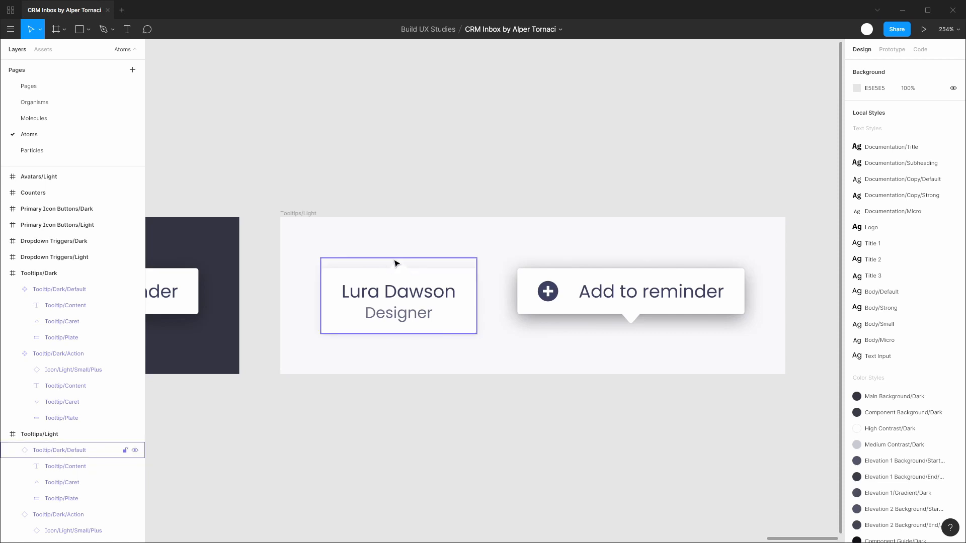
pyautogui.scroll(5, 412, 266)
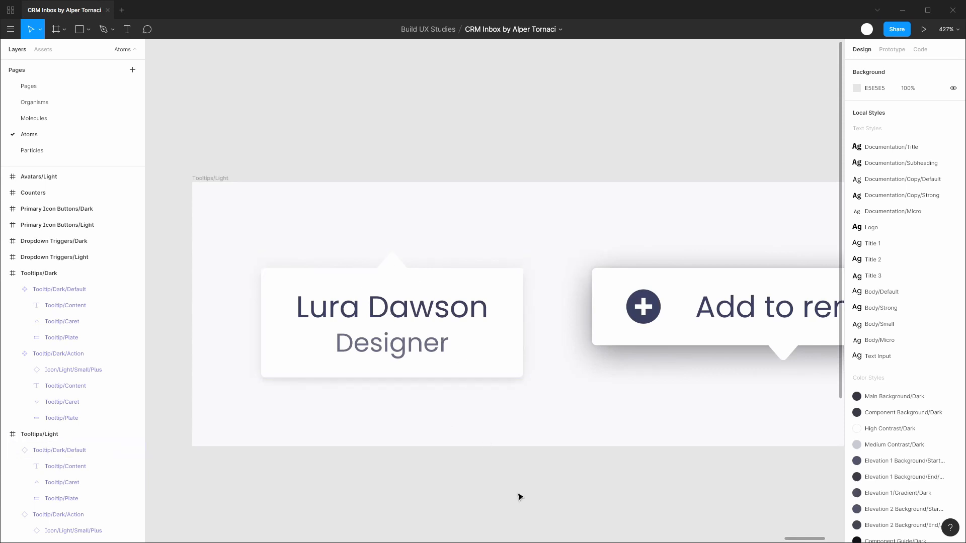
pyautogui.moveTo(586, 486); pyautogui.dragTo(509, 463)
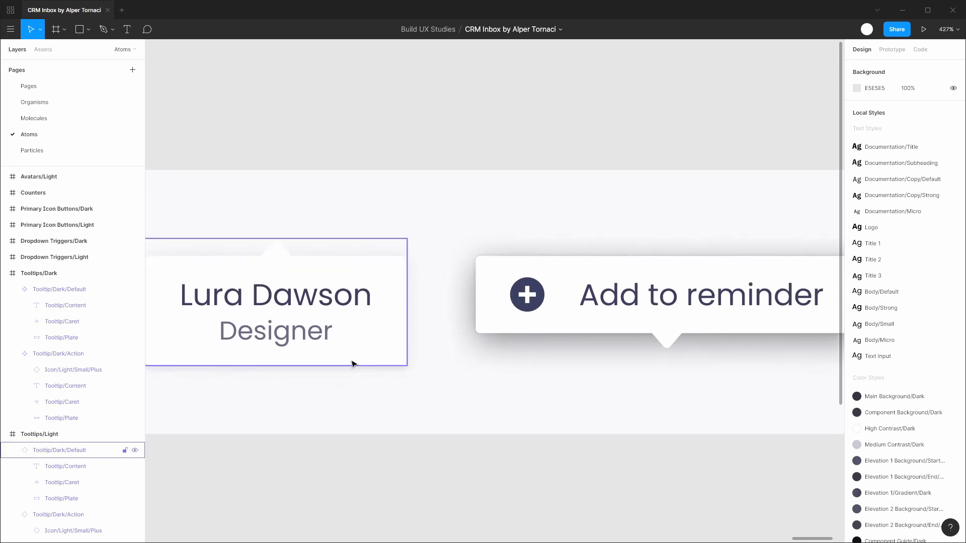
pyautogui.click(70, 498)
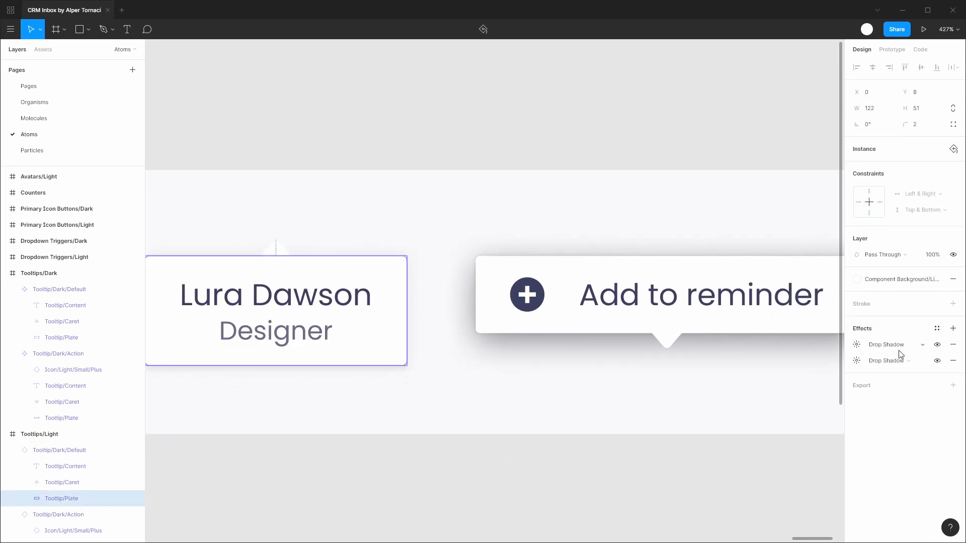
pyautogui.click(937, 328)
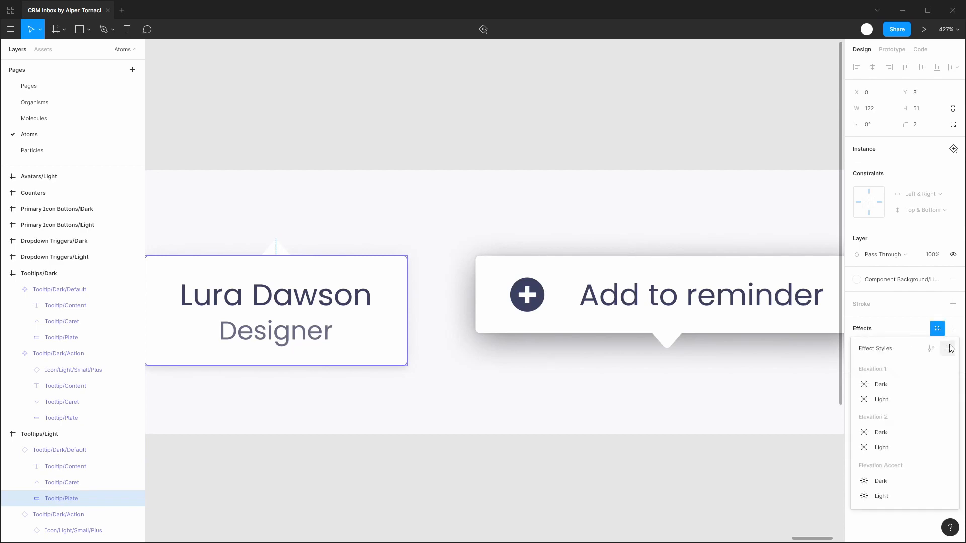
pyautogui.click(947, 348)
pyautogui.write('Elevation Tooltip')
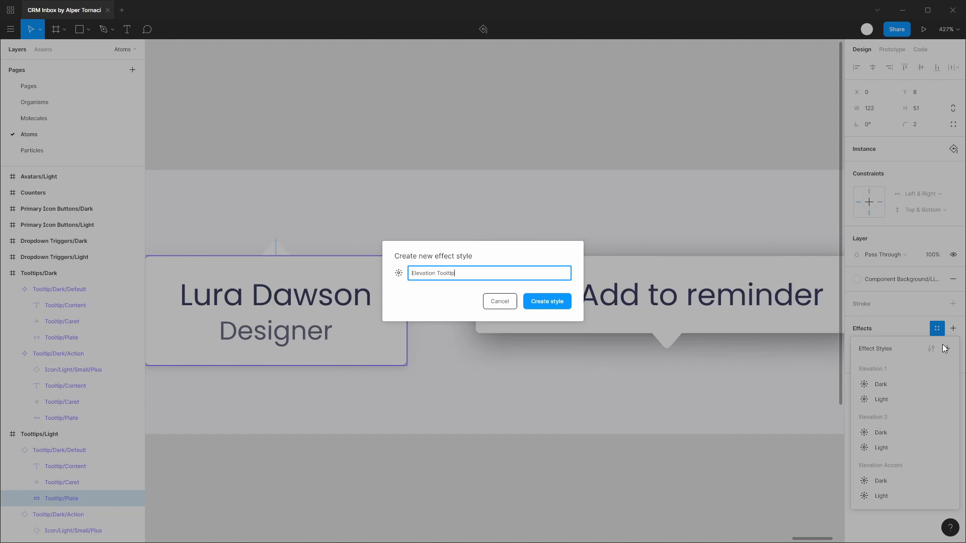
pyautogui.write('/Light')
pyautogui.press('Return')
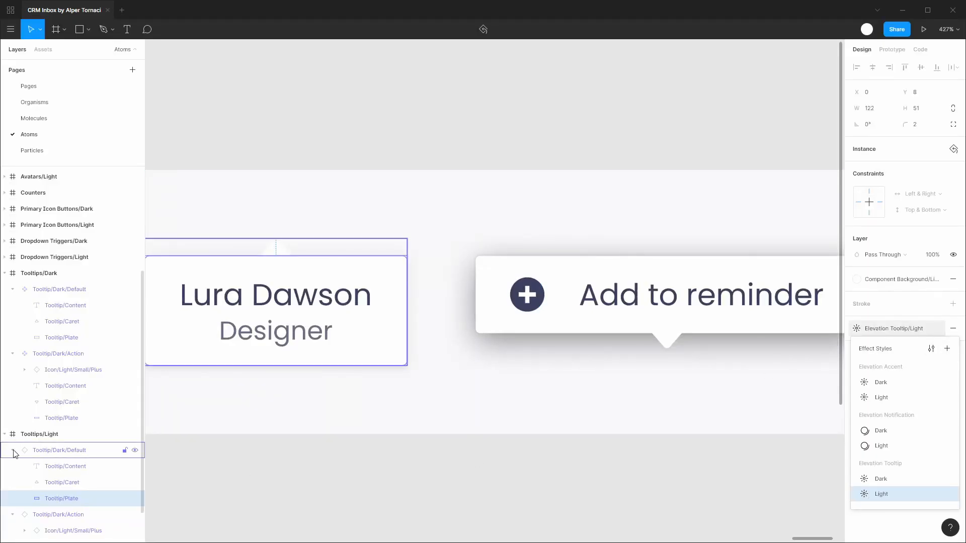
# Step: Turn the default tooltip instance in Tooltips/Light into its own component and rename it Tooltip/Light/Default
pyautogui.click(56, 451)
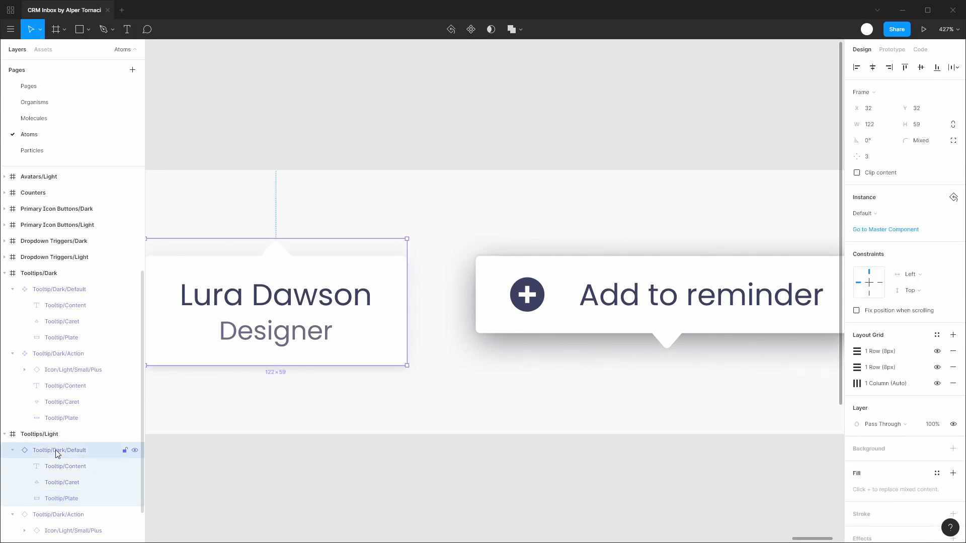
pyautogui.hotkey('ctrl', 'alt', 'k')
pyautogui.doubleClick(57, 452)
pyautogui.click(64, 455)
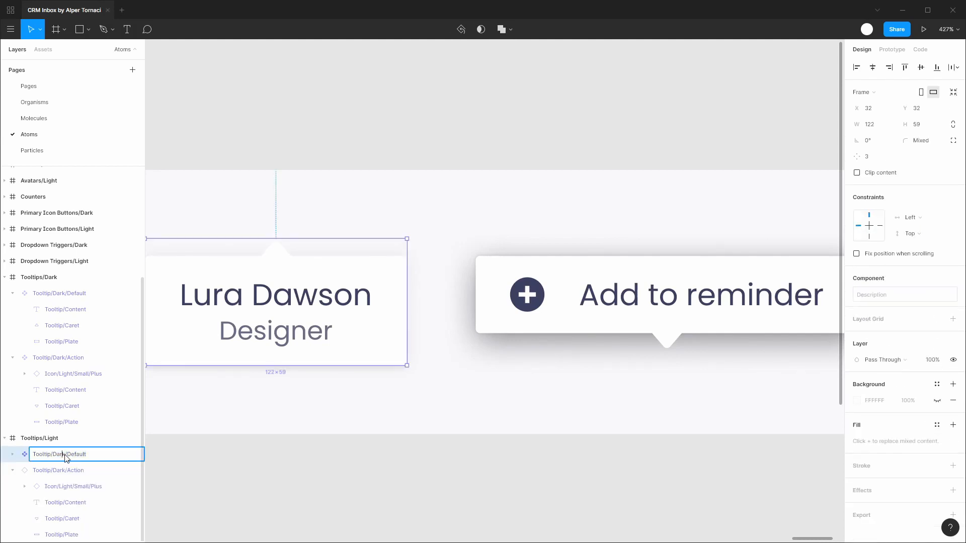
pyautogui.press('Delete')
pyautogui.press('Delete')
pyautogui.write('Light/')
pyautogui.press('Return')
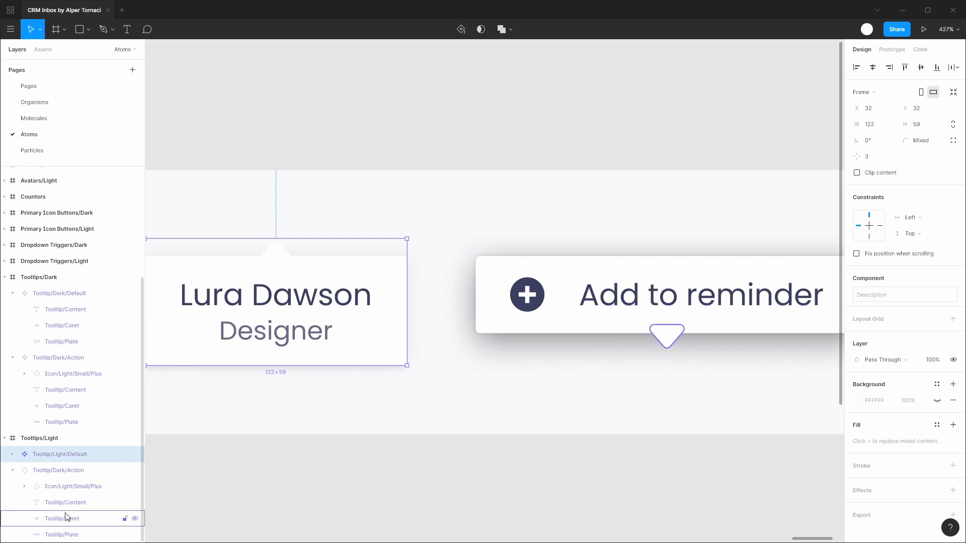
# Step: Apply the Elevation Tooltip/Light effect style to the plate of the action tooltip in Tooltips/Light
pyautogui.click(69, 537)
pyautogui.click(917, 330)
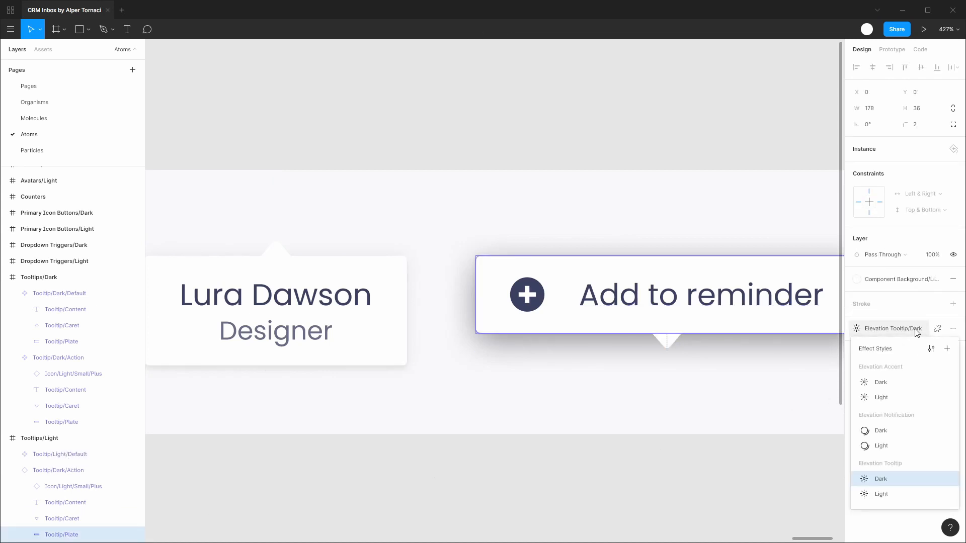
pyautogui.click(881, 494)
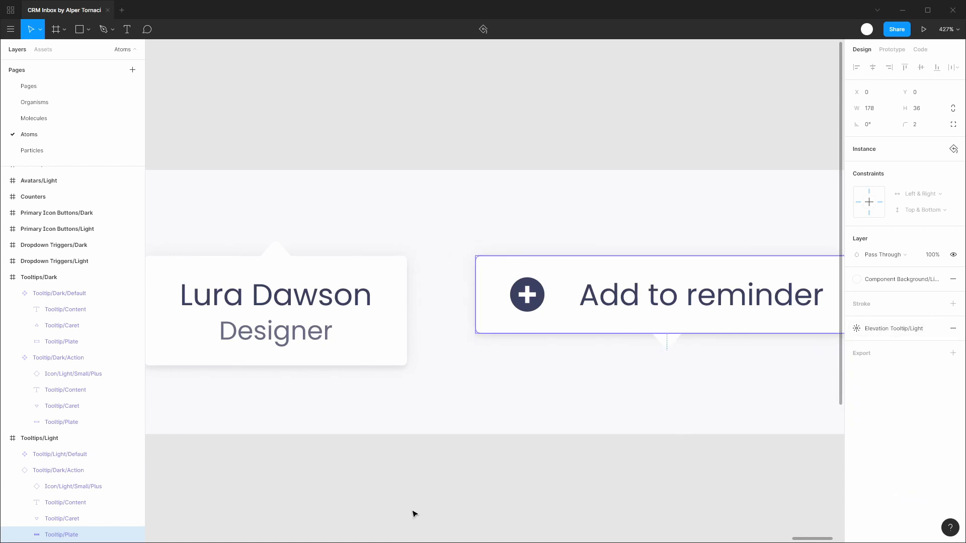
# Step: Turn the action tooltip instance in Tooltips/Light into its own component and rename it Tooltip/Light/Action
pyautogui.click(66, 471)
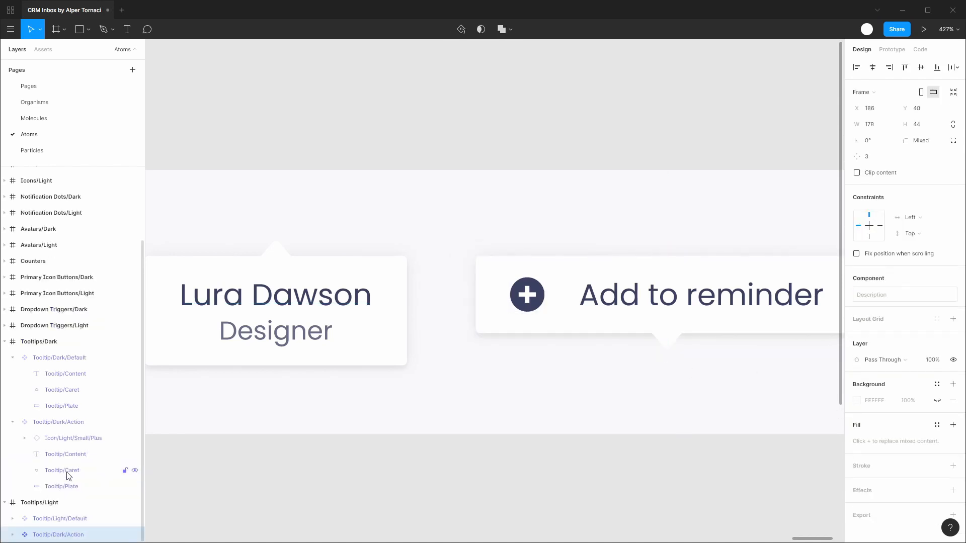
pyautogui.hotkey('ctrl', 'r')
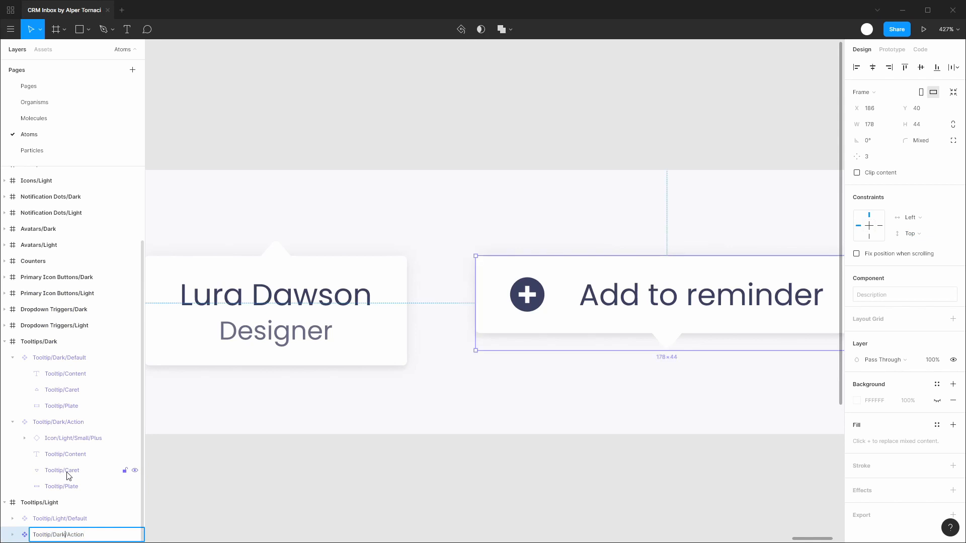
pyautogui.write('Light')
pyautogui.press('Return')
# Step: Collapse the Tooltips/Light and Tooltips/Dark frames in the layer list and clear the selection
pyautogui.click(6, 503)
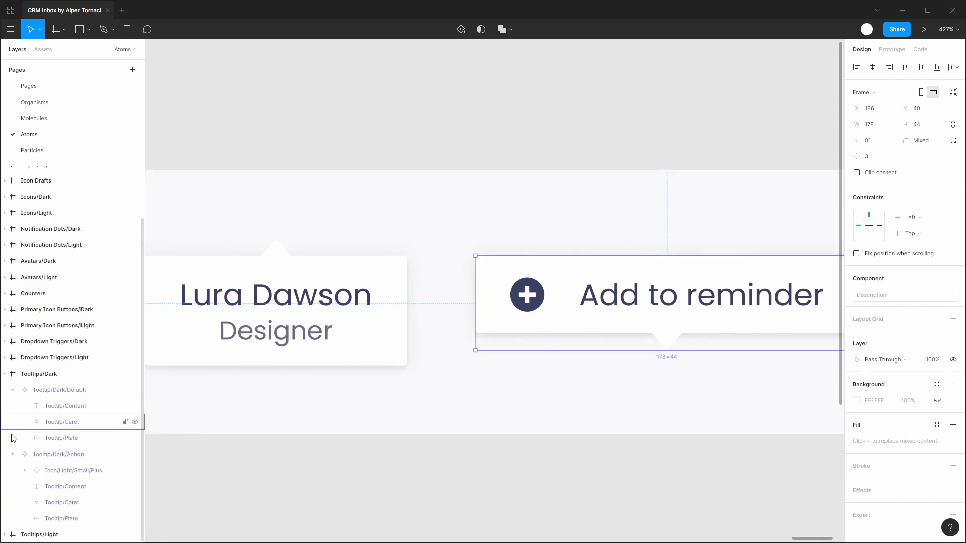
pyautogui.click(13, 456)
pyautogui.click(13, 449)
pyautogui.click(5, 433)
pyautogui.click(375, 503)
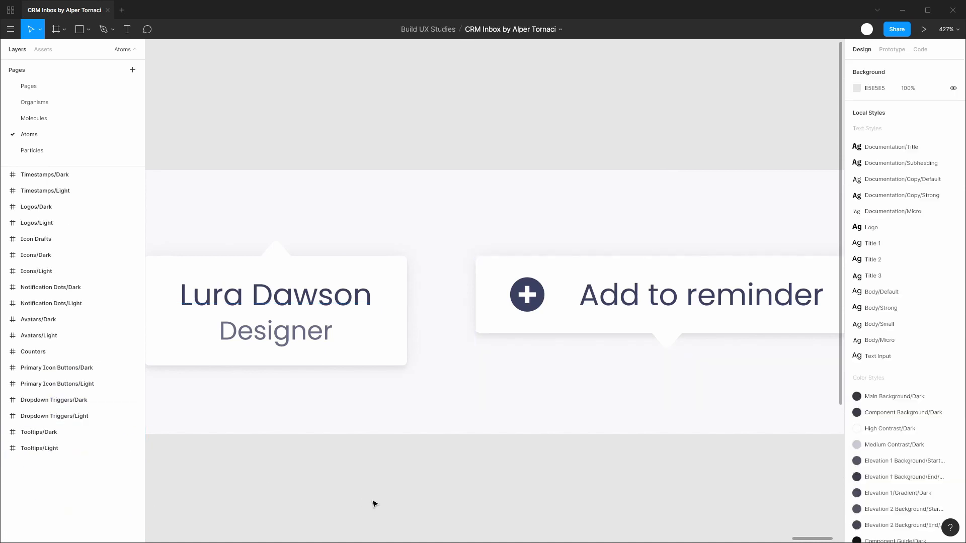
# Step: Copy the Message/Highlight group from the dark desktop inbox design on Pages to the Atoms page, beside Tooltips/Light
pyautogui.scroll(-5, 595, 367)
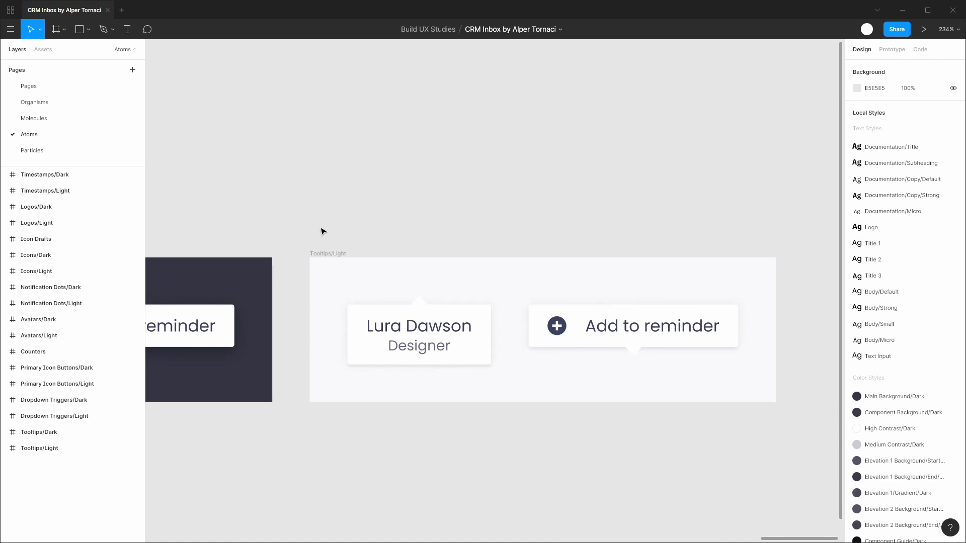
pyautogui.click(34, 88)
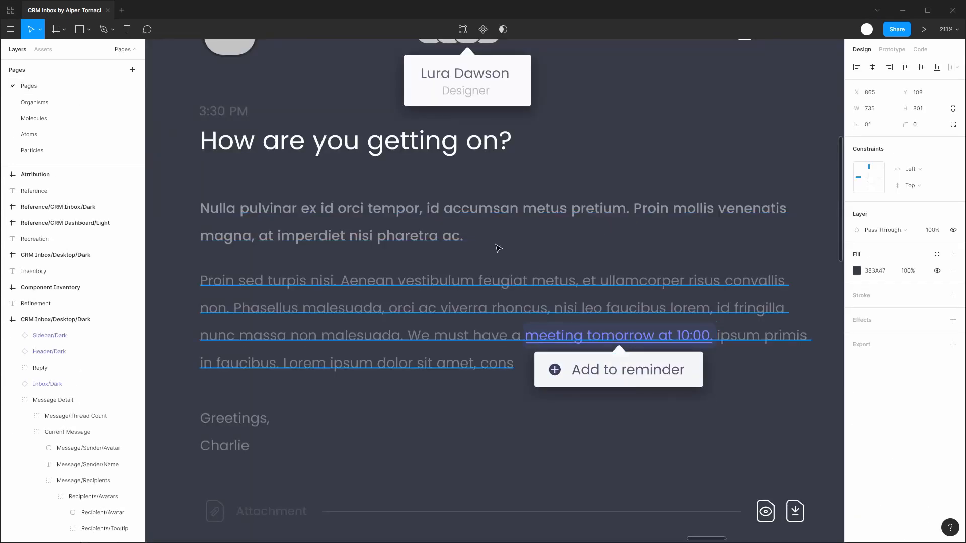
pyautogui.scroll(3, 498, 249)
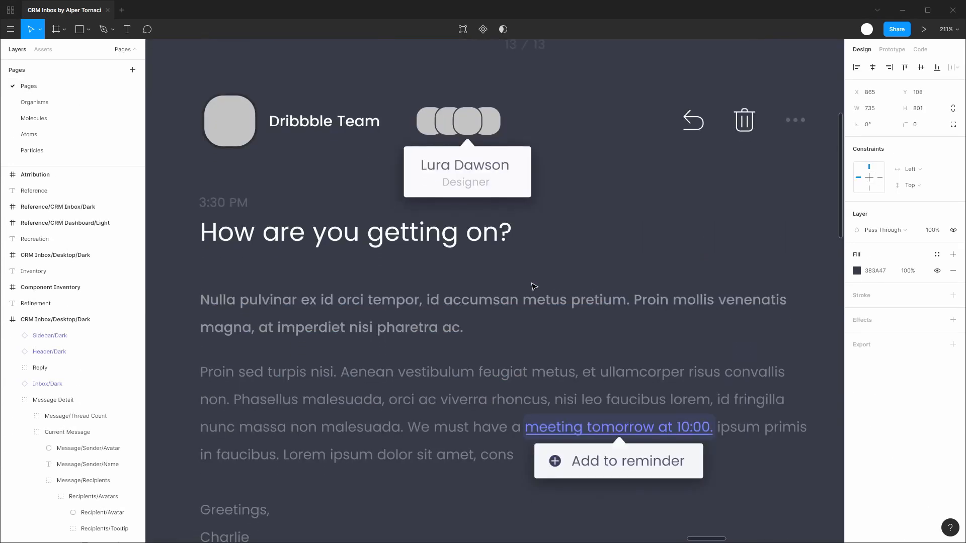
pyautogui.scroll(-3, 534, 287)
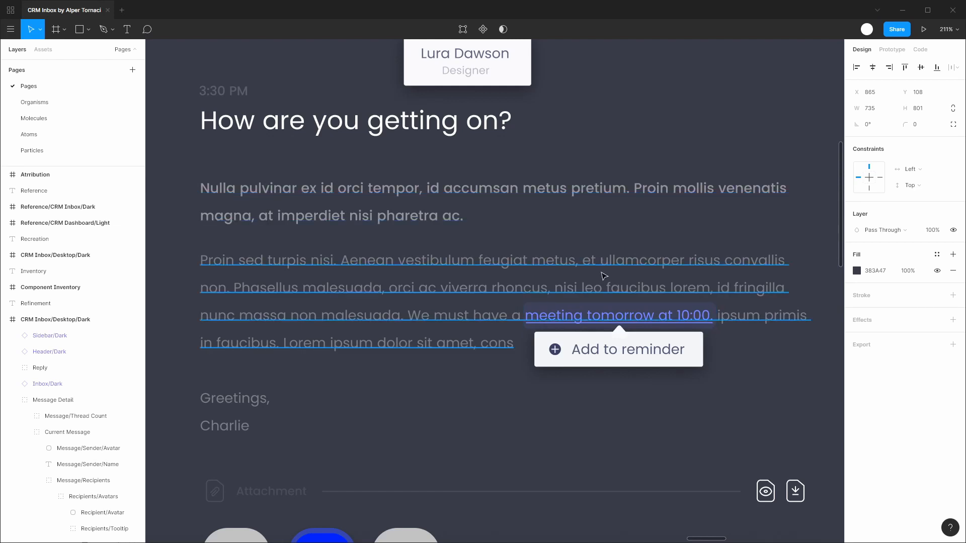
pyautogui.click(572, 327)
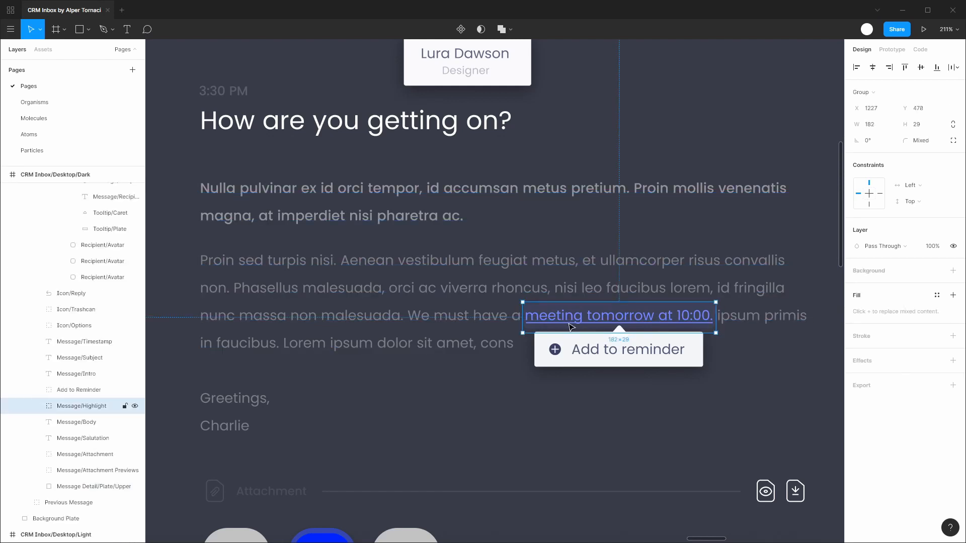
pyautogui.click(51, 134)
pyautogui.moveTo(790, 234); pyautogui.dragTo(430, 192)
pyautogui.hotkey('ctrl', 'v')
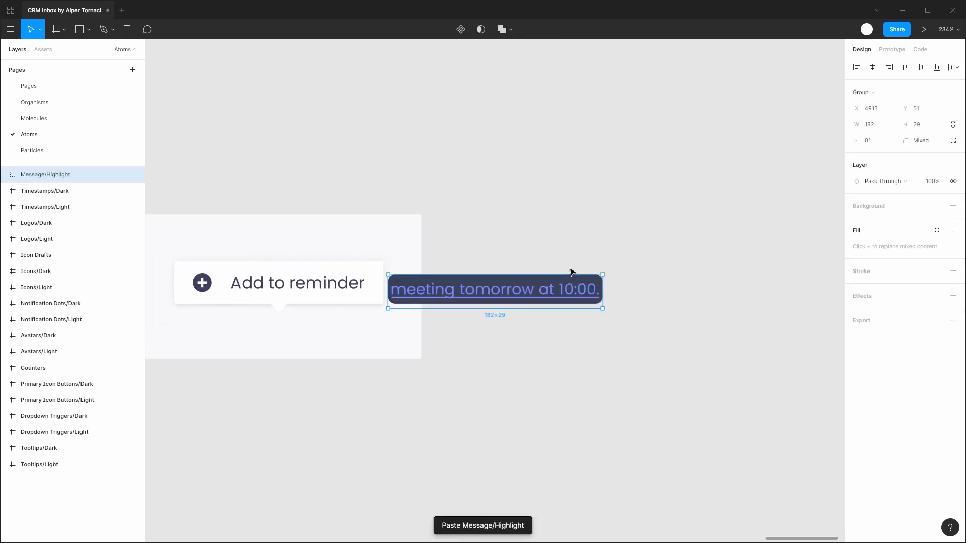
# Step: Draw a frame about 277 by 114 around the message highlight, beside the light tooltip frame, and name it Hightlights/Dark
pyautogui.moveTo(534, 285); pyautogui.dragTo(696, 285)
pyautogui.moveTo(547, 269); pyautogui.dragTo(799, 348)
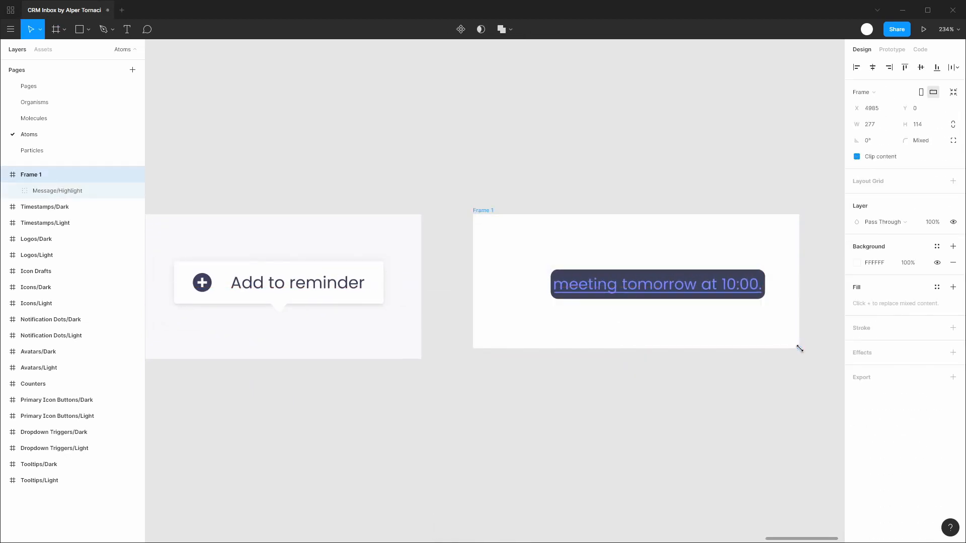
pyautogui.hotkey('ctrl', 'r')
pyautogui.write('Hightlights/Darek')
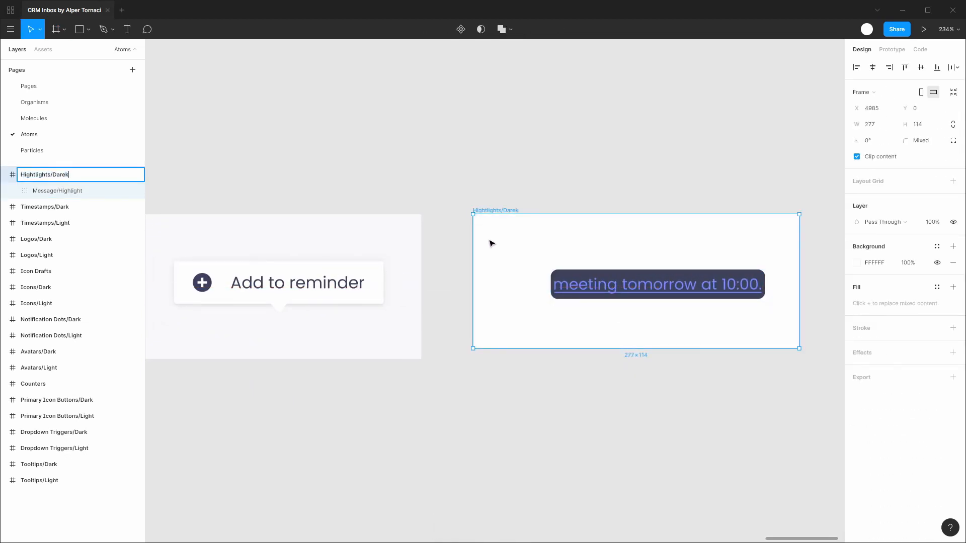
pyautogui.write('k')
pyautogui.press('Return')
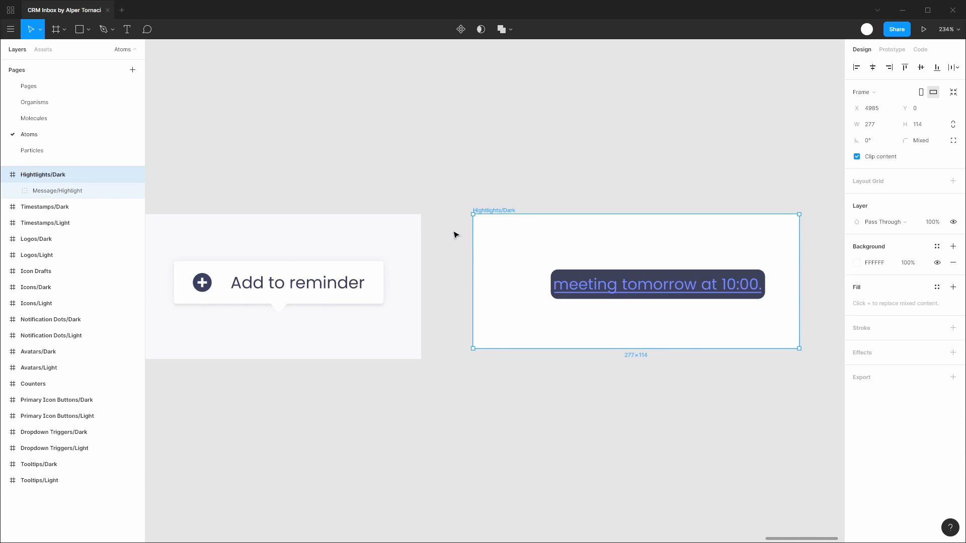
# Step: Apply the Main Background/Dark color style to the Hightlights/Dark frame and move the Message/Highlight group to X 32, Y 32
pyautogui.click(936, 246)
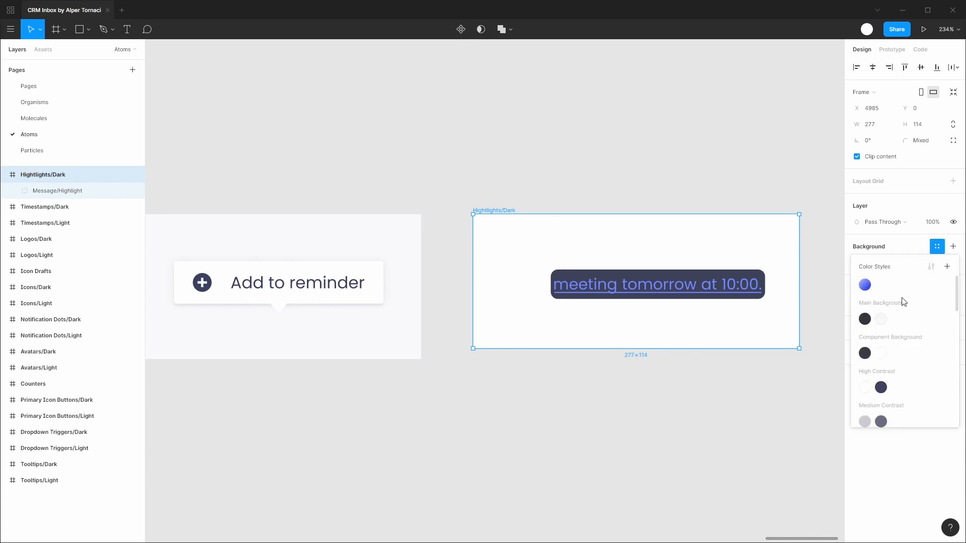
pyautogui.click(870, 320)
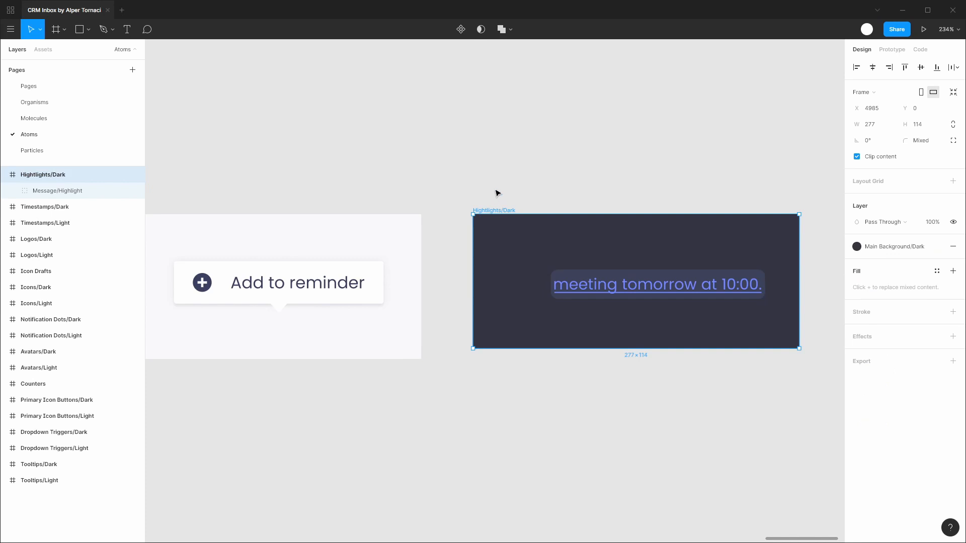
pyautogui.click(53, 192)
pyautogui.moveTo(588, 250); pyautogui.dragTo(556, 228)
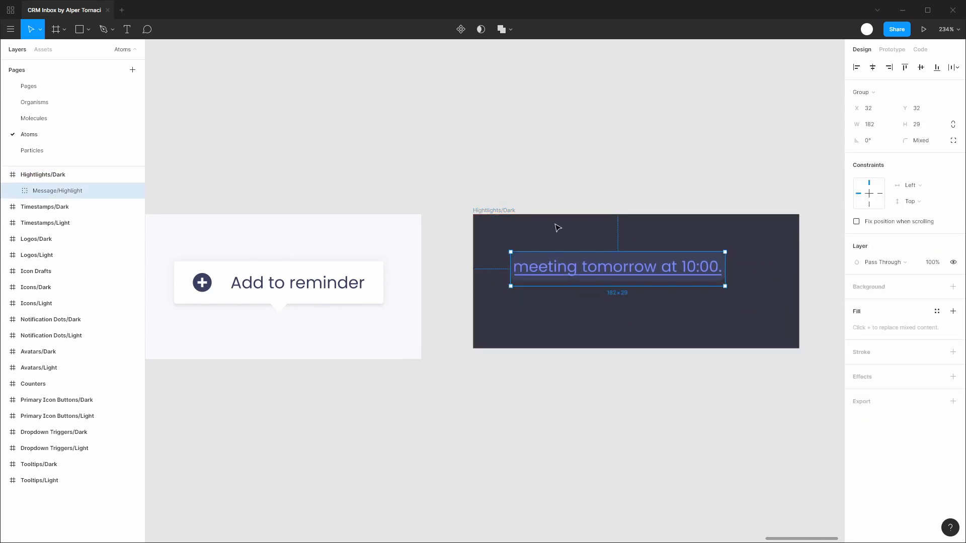
pyautogui.click(647, 222)
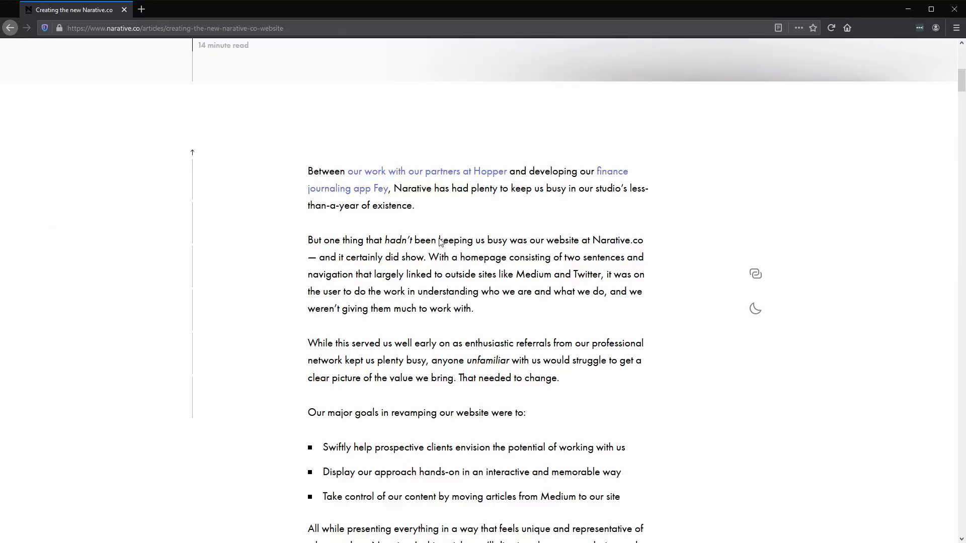
# Step: Switch to the web browser and select a few words in the second paragraph of the Narative.co article
pyautogui.moveTo(440, 241); pyautogui.dragTo(527, 243)
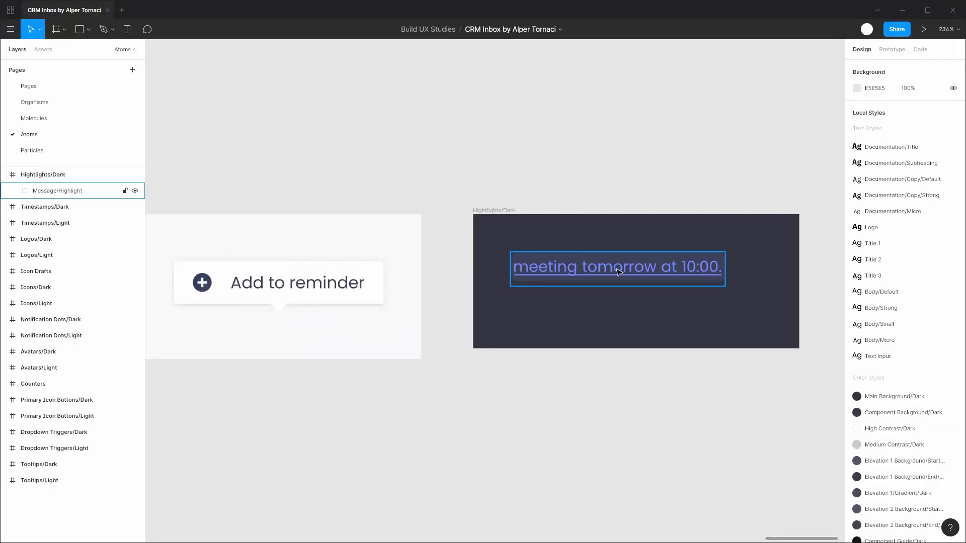
# Step: Set the corner radius of the Highlight/Plate inside the Message/Highlight group to 4 and its height to 24
pyautogui.click(55, 191)
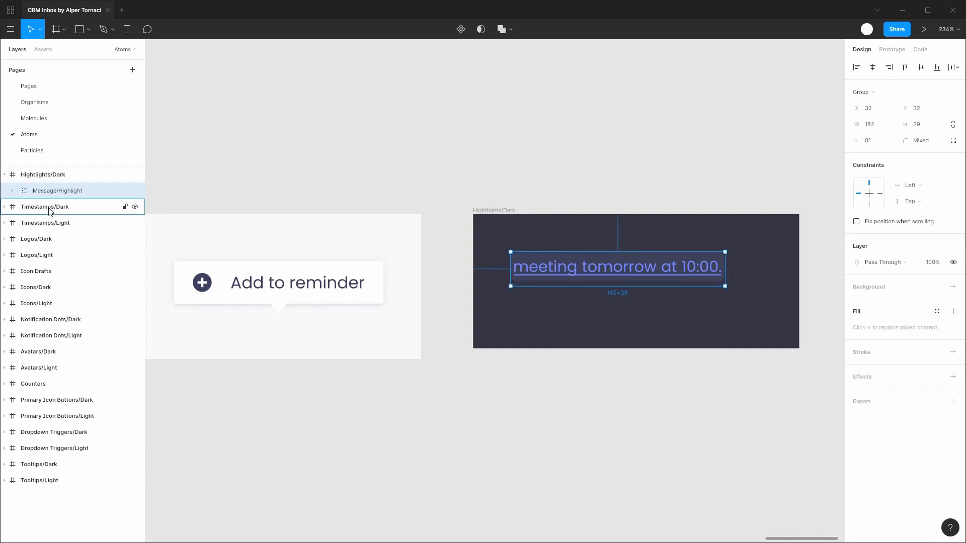
pyautogui.click(13, 191)
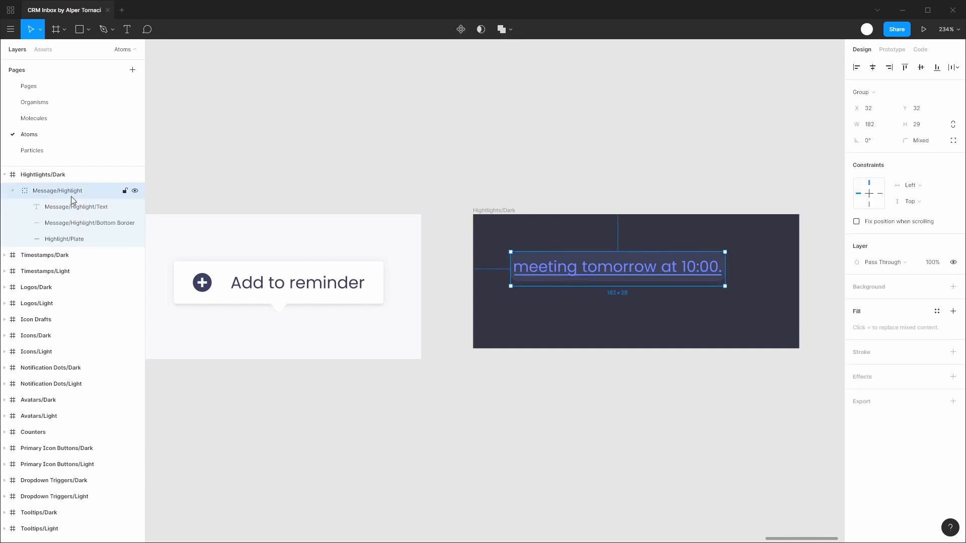
pyautogui.click(76, 240)
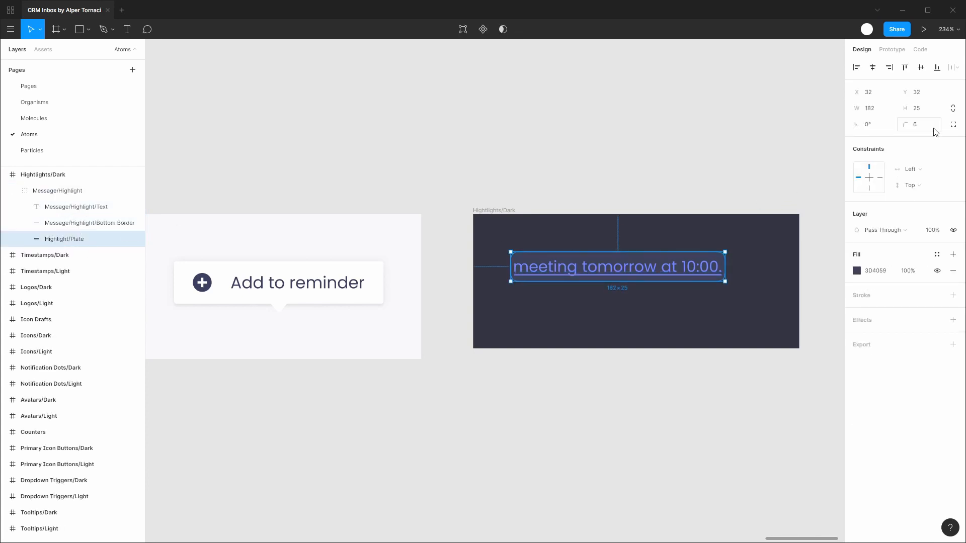
pyautogui.scroll(5, 717, 266)
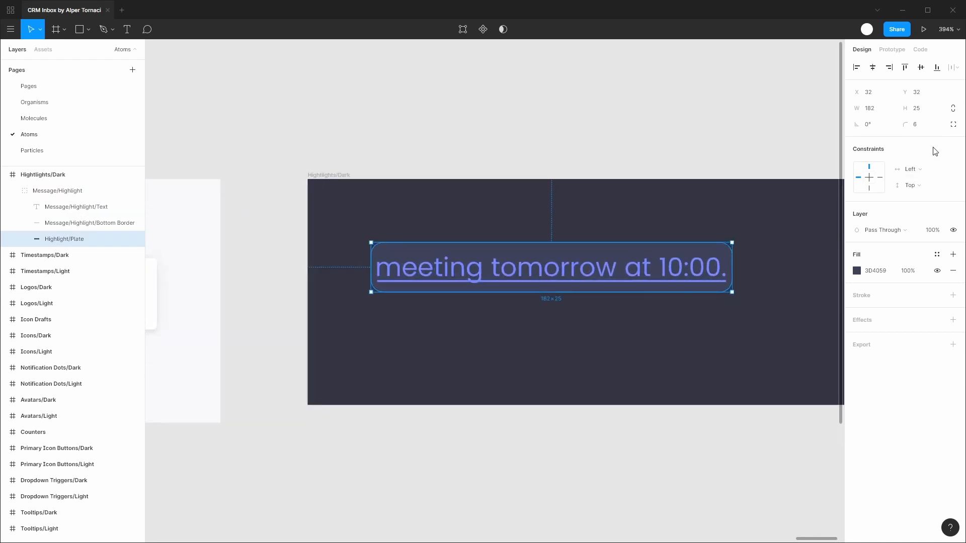
pyautogui.click(930, 130)
pyautogui.write('4')
pyautogui.press('Return')
pyautogui.click(922, 112)
pyautogui.write('24')
pyautogui.press('Return')
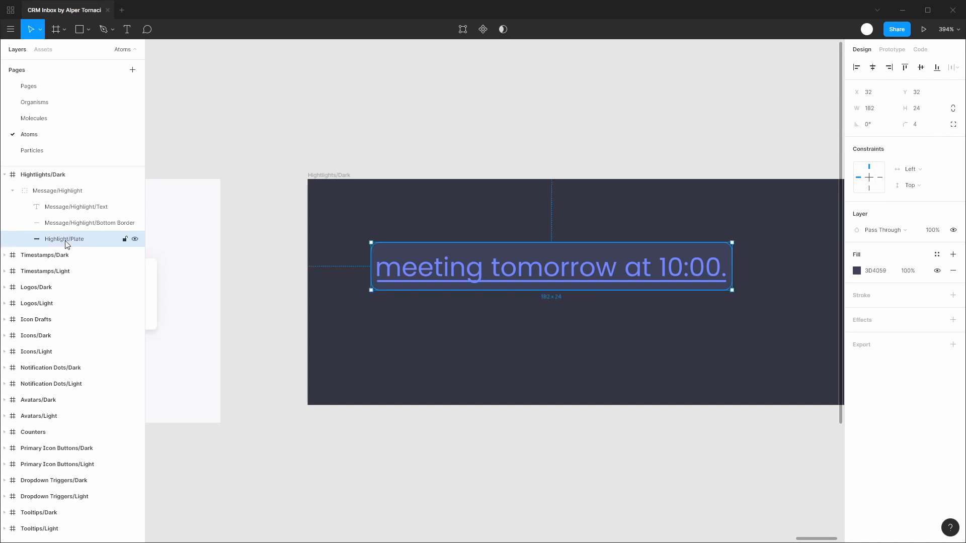
# Step: Apply the Highlight/Background/Dark color style to the Highlight/Plate fill
pyautogui.click(73, 228)
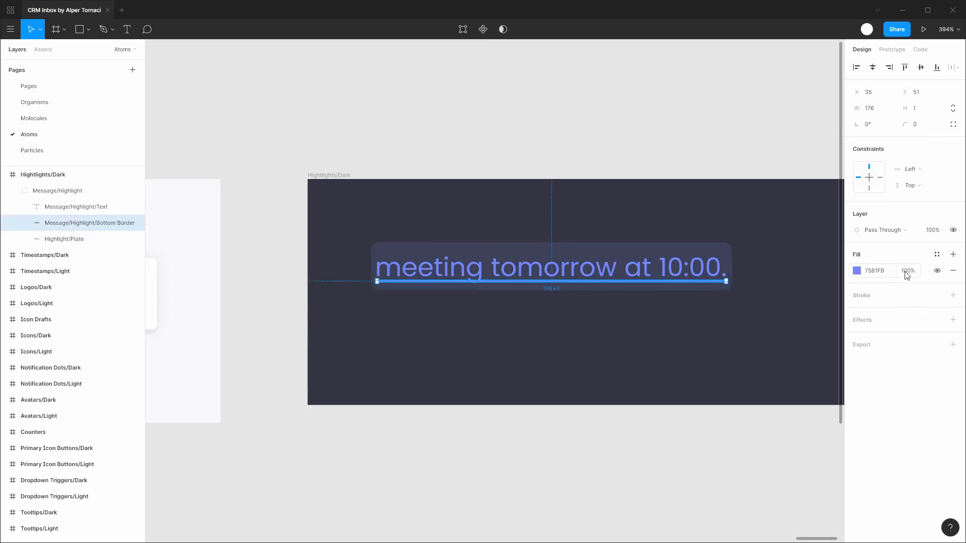
pyautogui.click(92, 242)
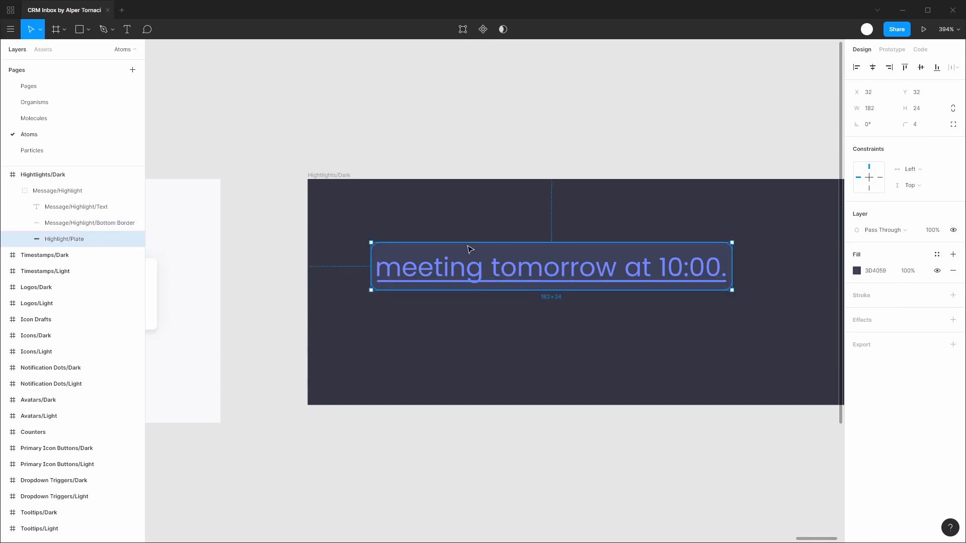
pyautogui.click(936, 254)
pyautogui.scroll(-5, 900, 393)
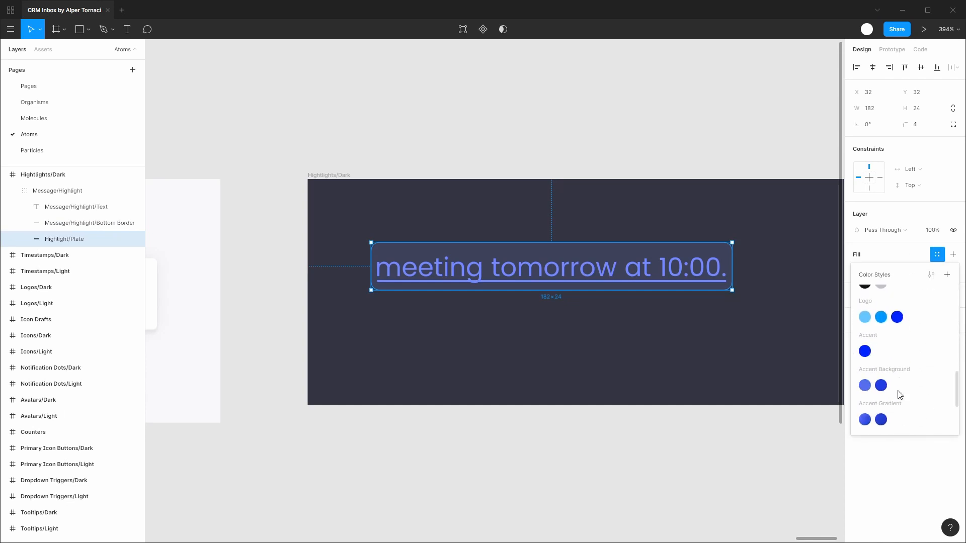
pyautogui.scroll(-3, 900, 393)
pyautogui.click(867, 354)
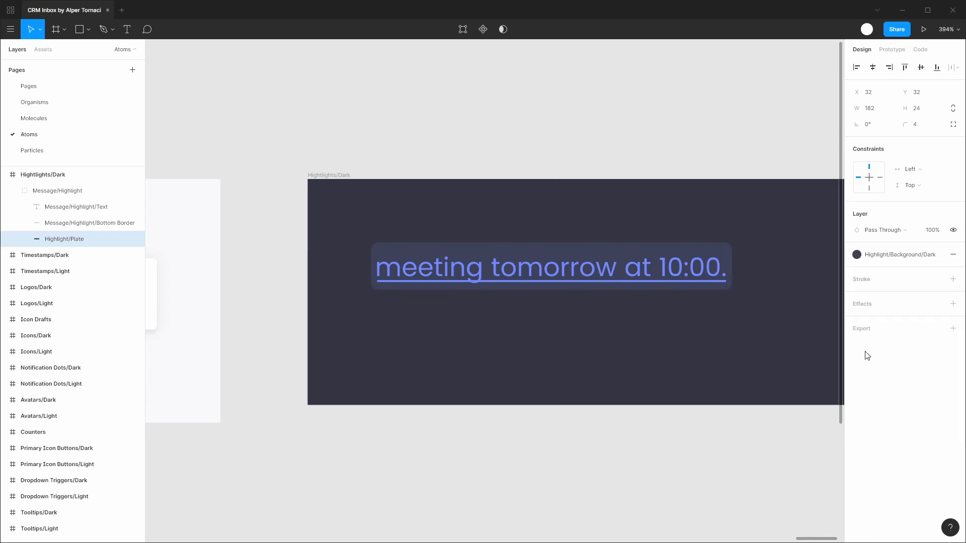
# Step: Apply the Highlight/Text/Dark color style to the fill of the Message/Highlight/Text layer
pyautogui.click(78, 225)
pyautogui.keyDown('shift'); pyautogui.click(76, 211); pyautogui.keyUp('shift')
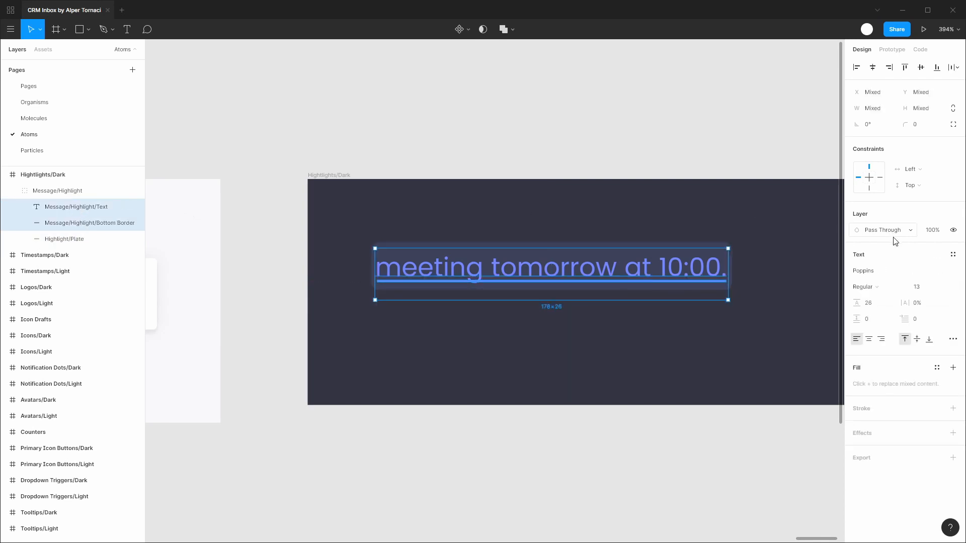
pyautogui.click(87, 212)
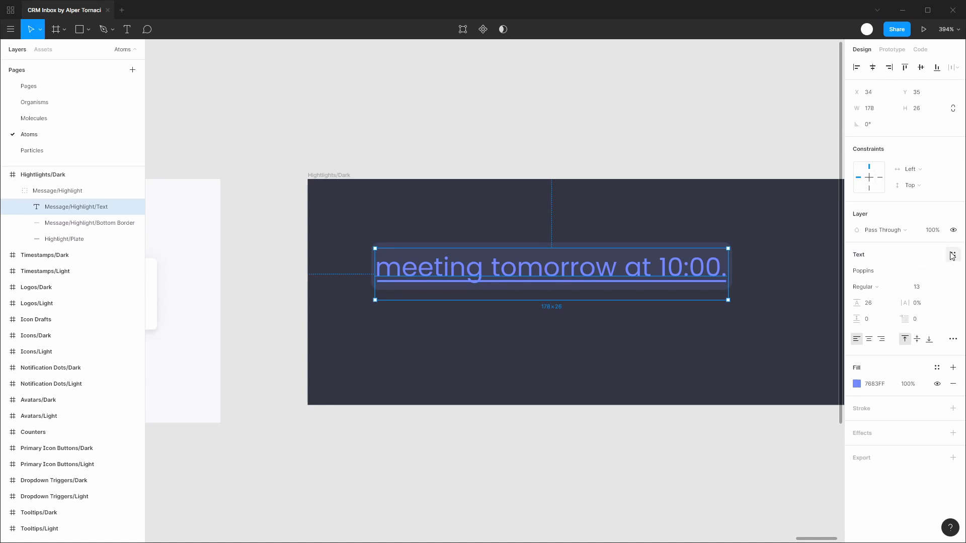
pyautogui.click(937, 367)
pyautogui.scroll(-3, 897, 418)
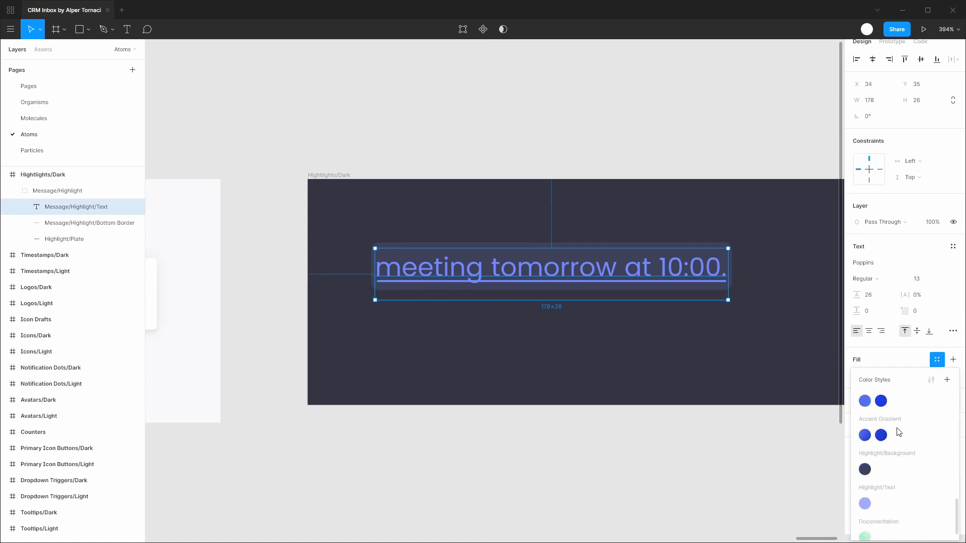
pyautogui.click(871, 490)
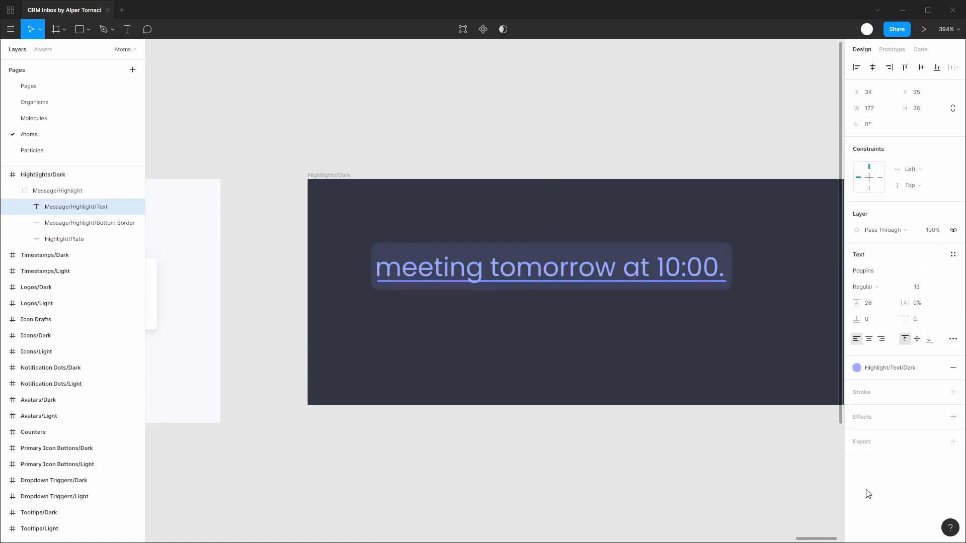
# Step: Apply the Highlight/Text/Dark color style to the Message/Highlight/Bottom Border layer
pyautogui.click(70, 223)
pyautogui.click(937, 254)
pyautogui.scroll(-5, 916, 392)
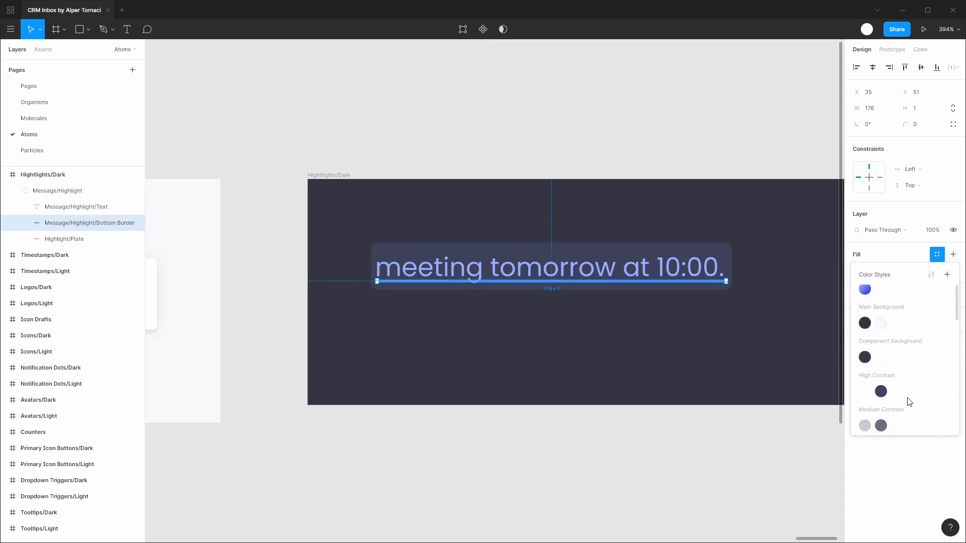
pyautogui.click(869, 385)
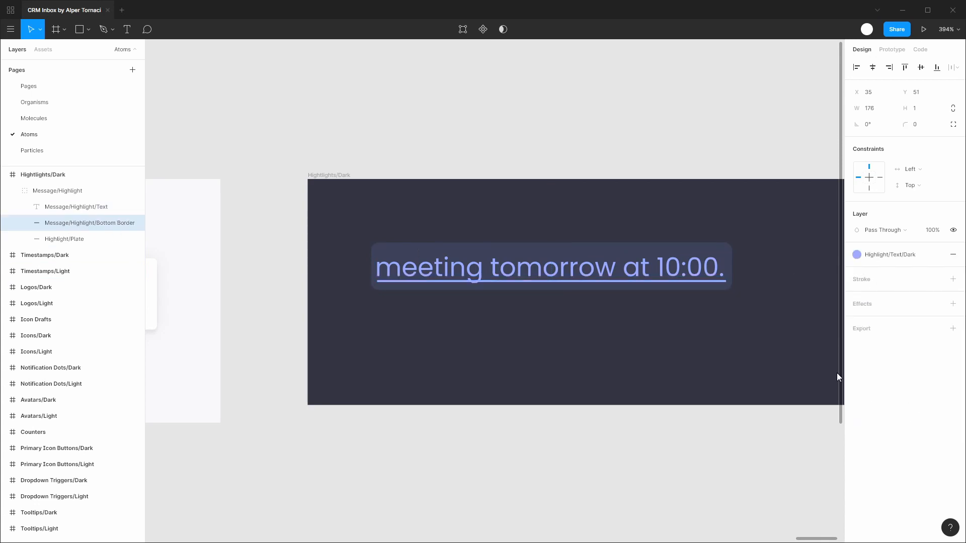
# Step: Apply the Body/Default text style to the Message/Highlight/Text layer and clear the selection
pyautogui.click(83, 214)
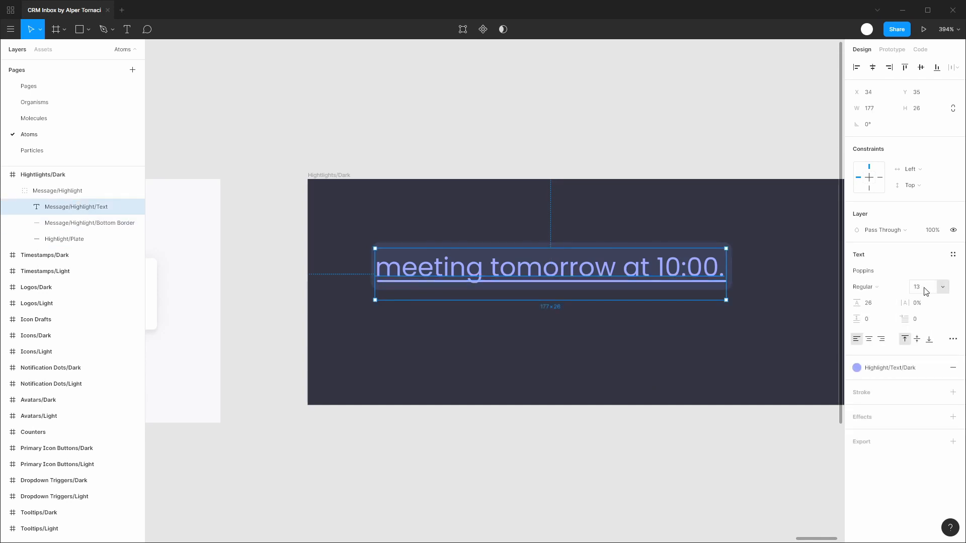
pyautogui.click(953, 255)
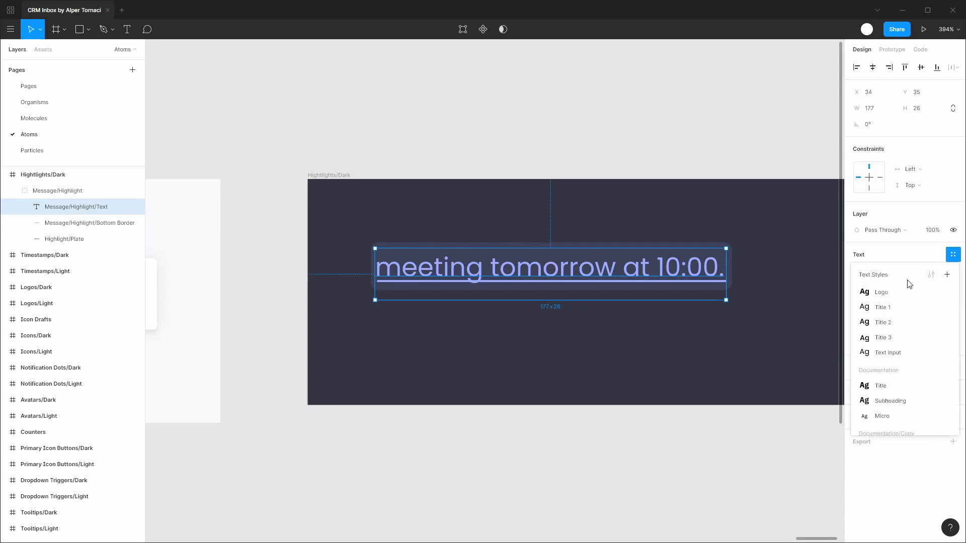
pyautogui.scroll(-3, 924, 312)
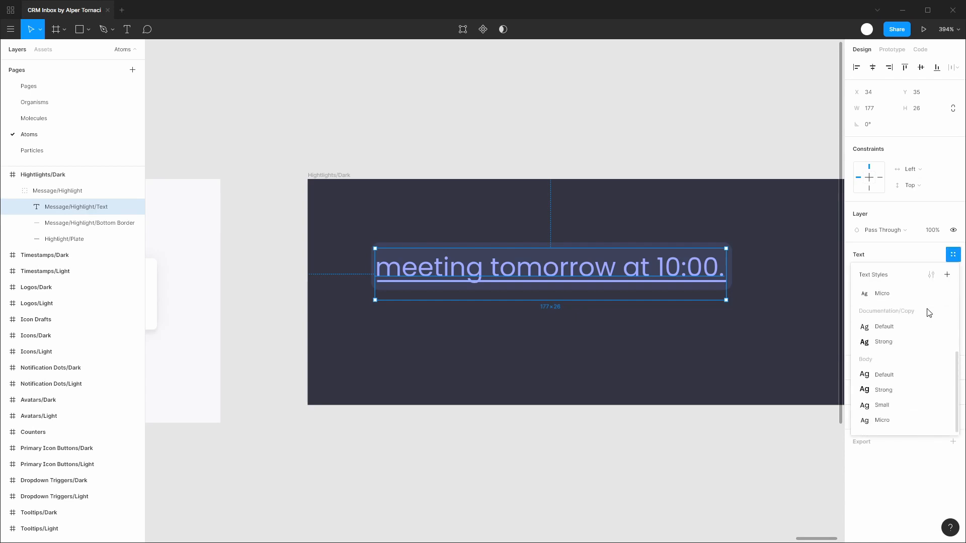
pyautogui.click(892, 375)
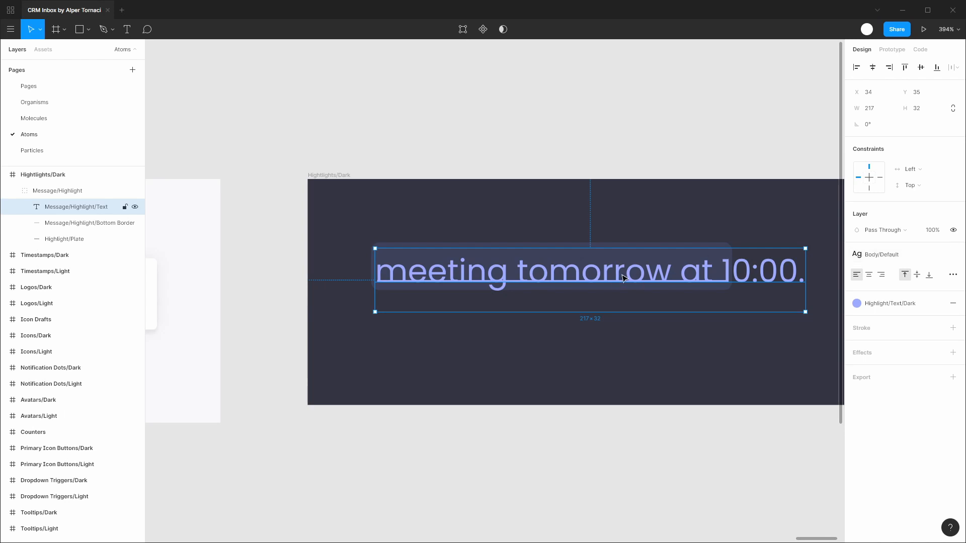
pyautogui.click(728, 221)
pyautogui.moveTo(721, 222); pyautogui.dragTo(616, 215)
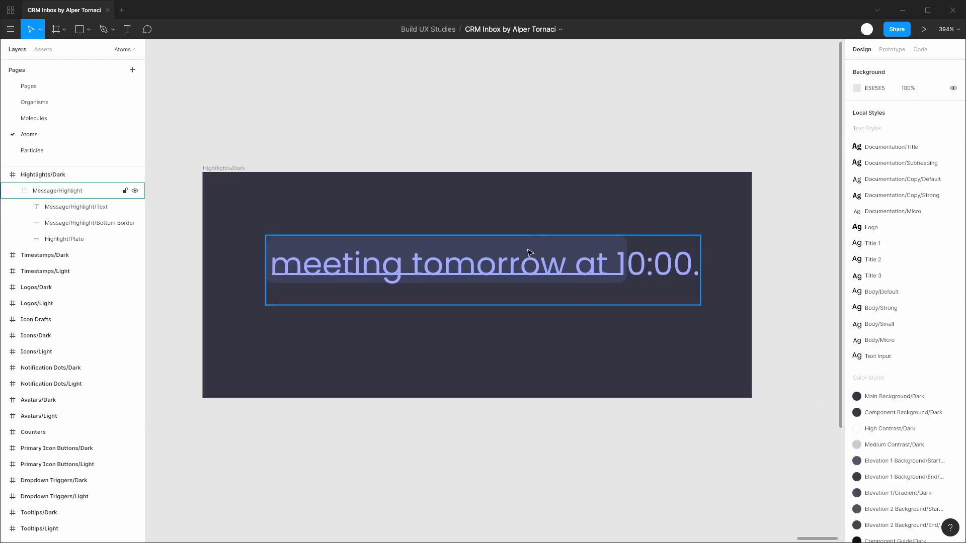
# Step: Align the highlight text vertically to the middle of its text box
pyautogui.click(527, 252)
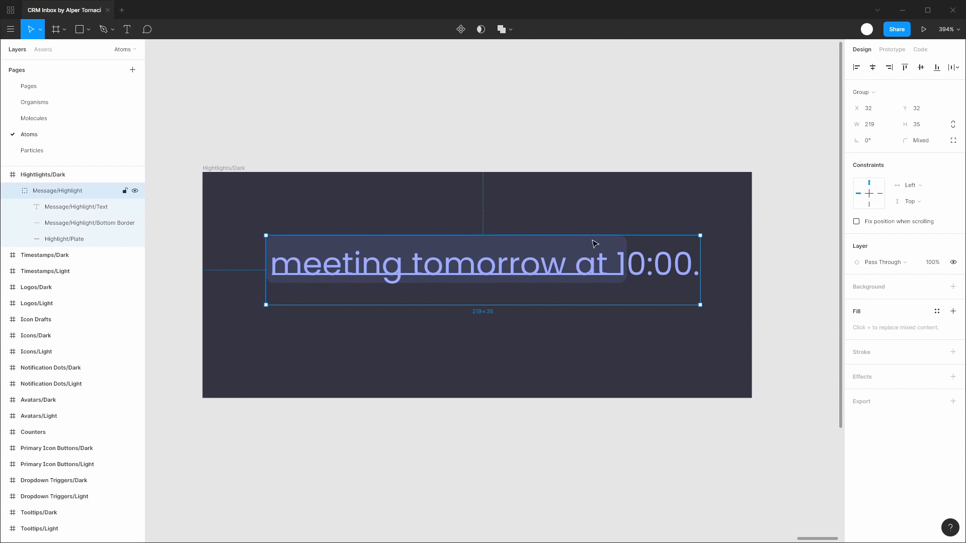
pyautogui.doubleClick(560, 259)
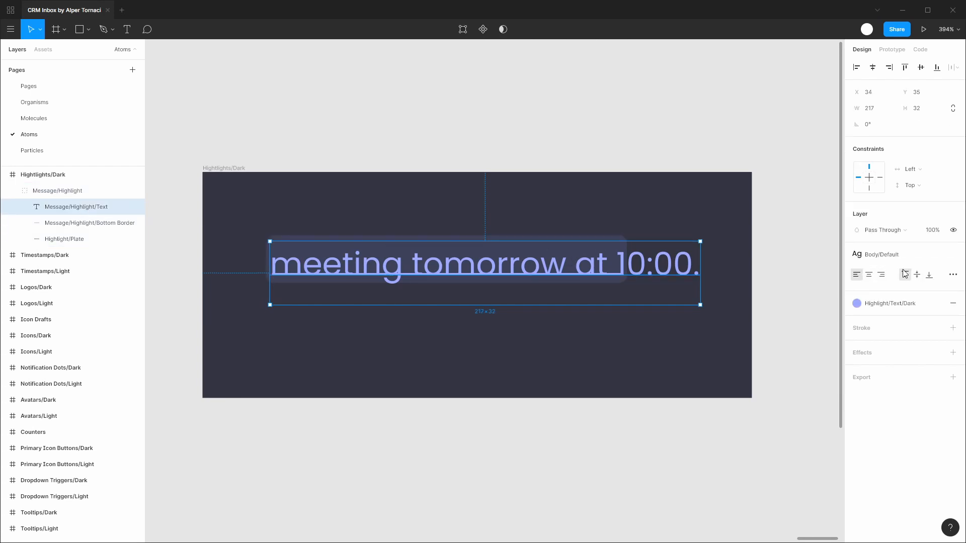
pyautogui.click(919, 275)
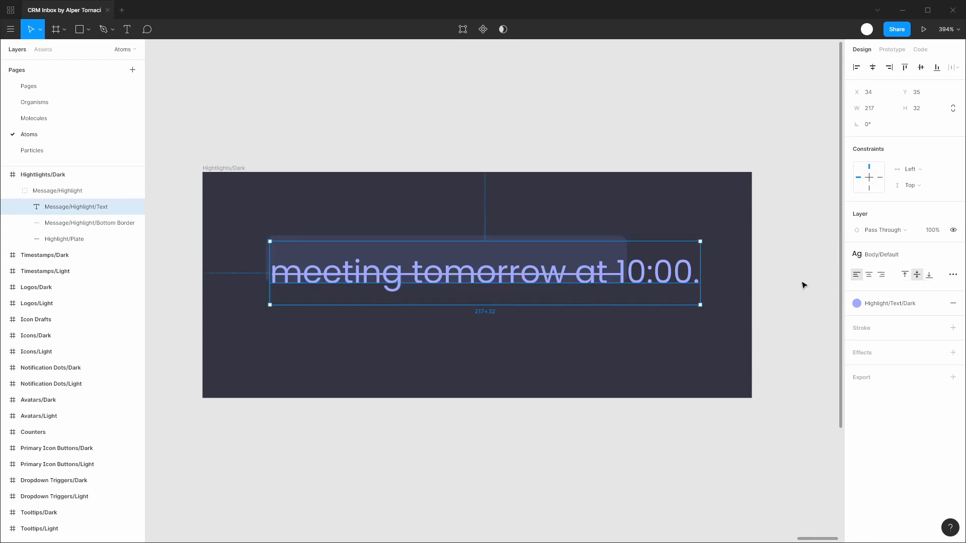
# Step: Detach the Body/Default style from the highlight text and set its line height to 16
pyautogui.click(954, 255)
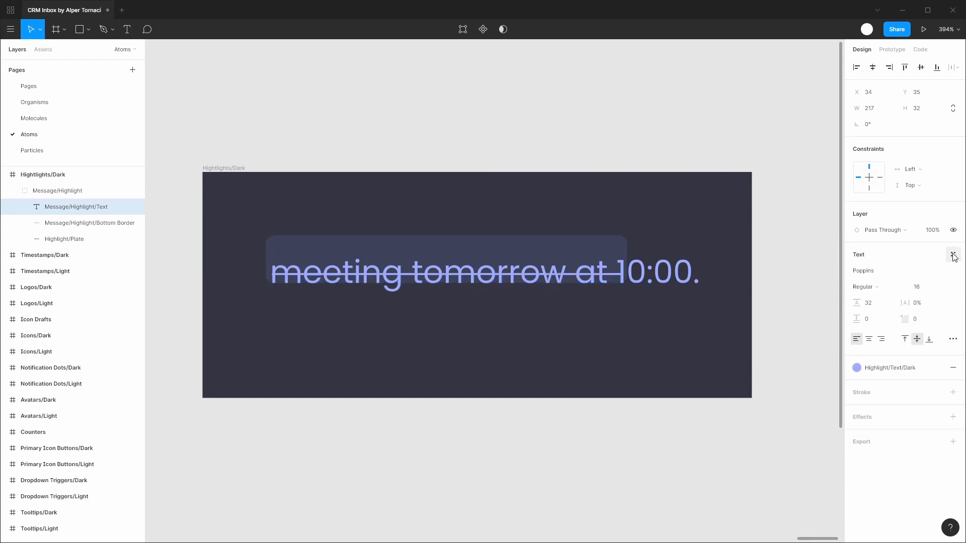
pyautogui.click(874, 302)
pyautogui.write('16')
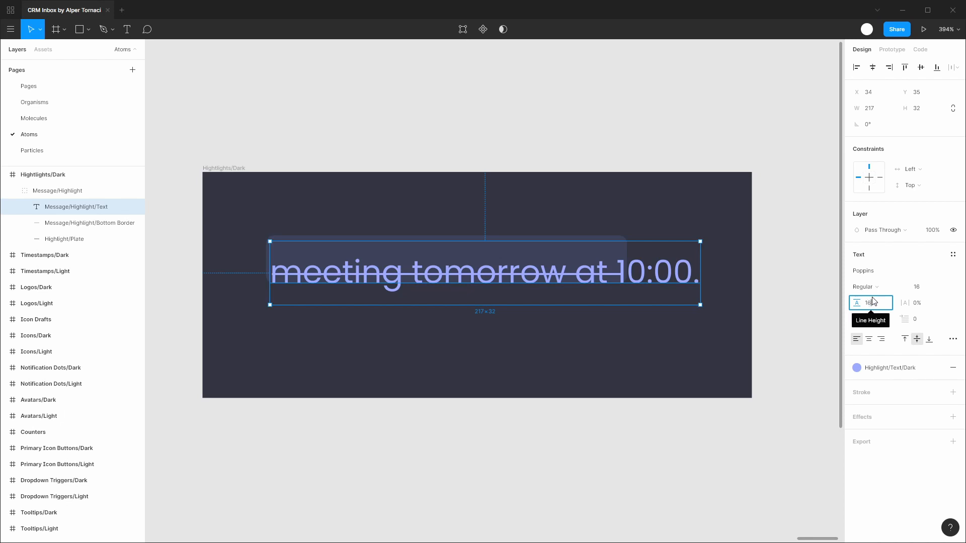
pyautogui.press('Return')
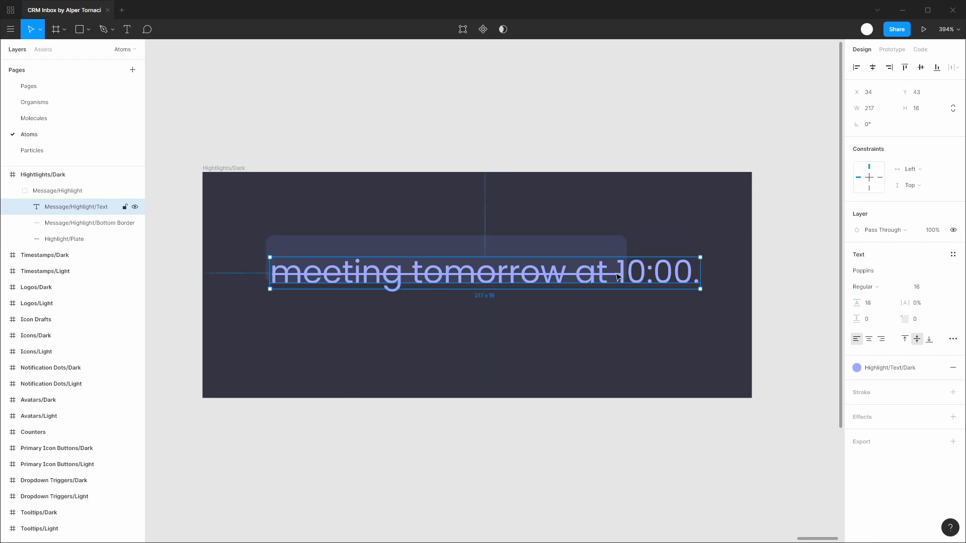
# Step: Move the highlight text up to Y 35, checking its distances to the surrounding frame
pyautogui.press('alt')
pyautogui.hotkey('shift', 'Up')
pyautogui.press('alt')
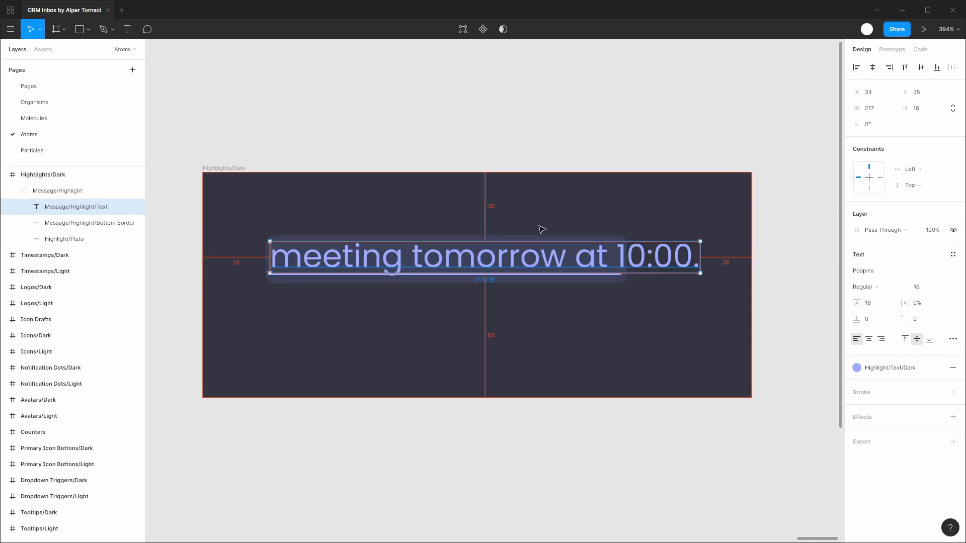
# Step: Move the highlight text to X 36, Y 36, checking its spacing against the plate
pyautogui.press('alt')
pyautogui.press('Up')
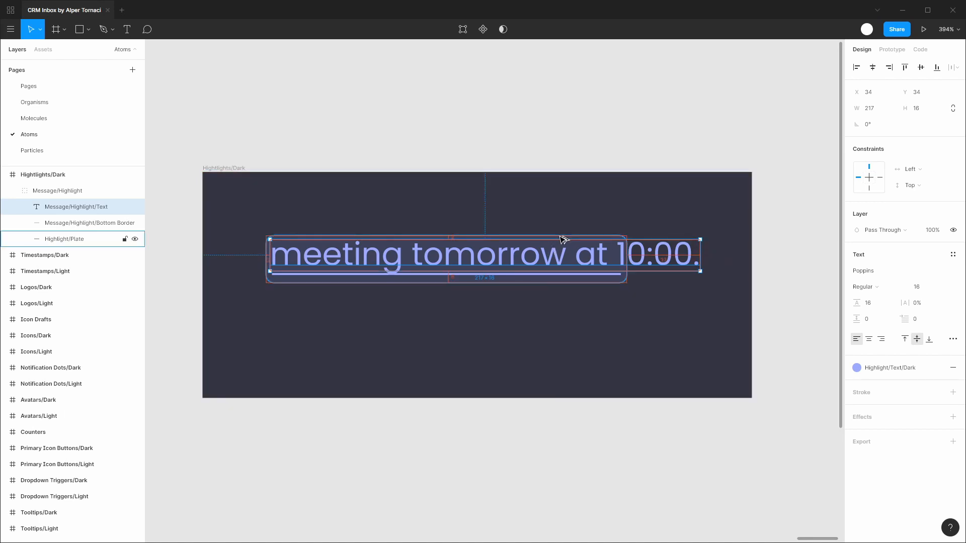
pyautogui.press('Down')
pyautogui.press('Down')
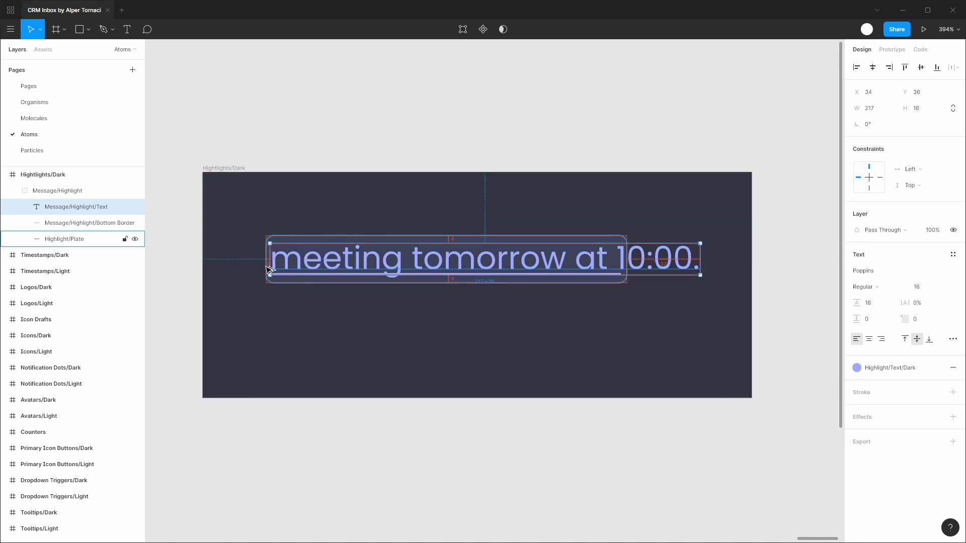
pyautogui.press('Right')
pyautogui.press('Right')
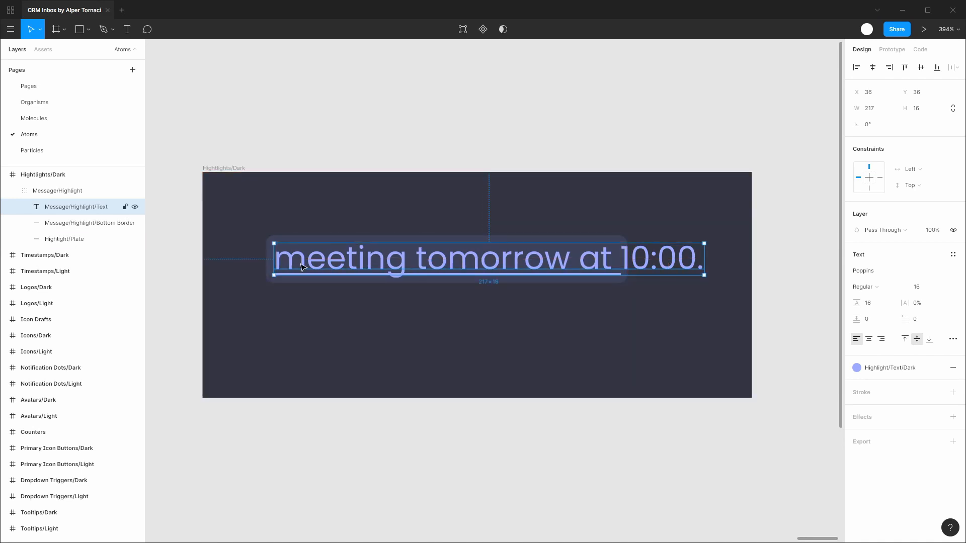
# Step: Widen the Highlight/Plate rectangle to 225 so it extends past the end of the text
pyautogui.click(53, 243)
pyautogui.moveTo(626, 274); pyautogui.dragTo(704, 274)
pyautogui.hotkey('ctrl', 'Right')
pyautogui.hotkey('ctrl', 'Right')
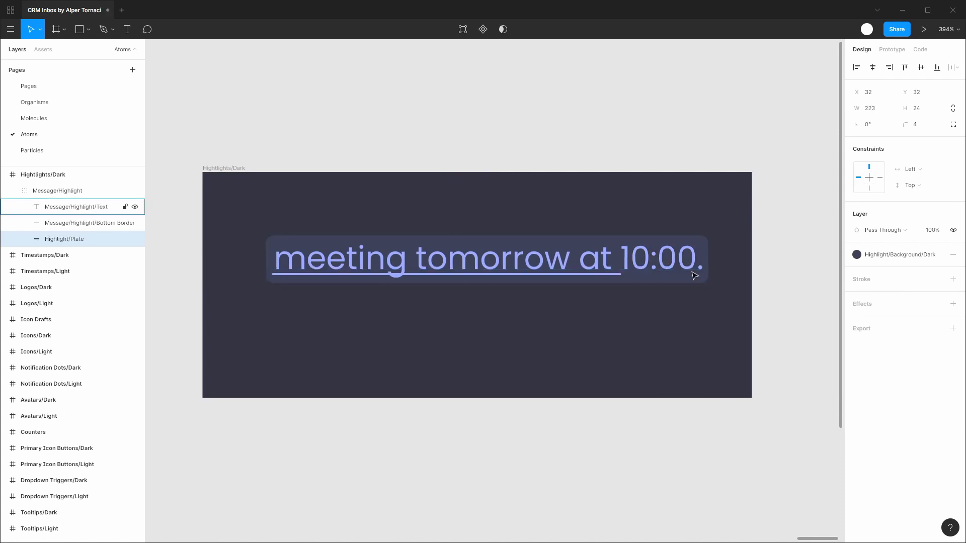
# Step: Resize the highlight's bottom border to start at X 37 and span 215 wide, ending under the final period
pyautogui.click(75, 222)
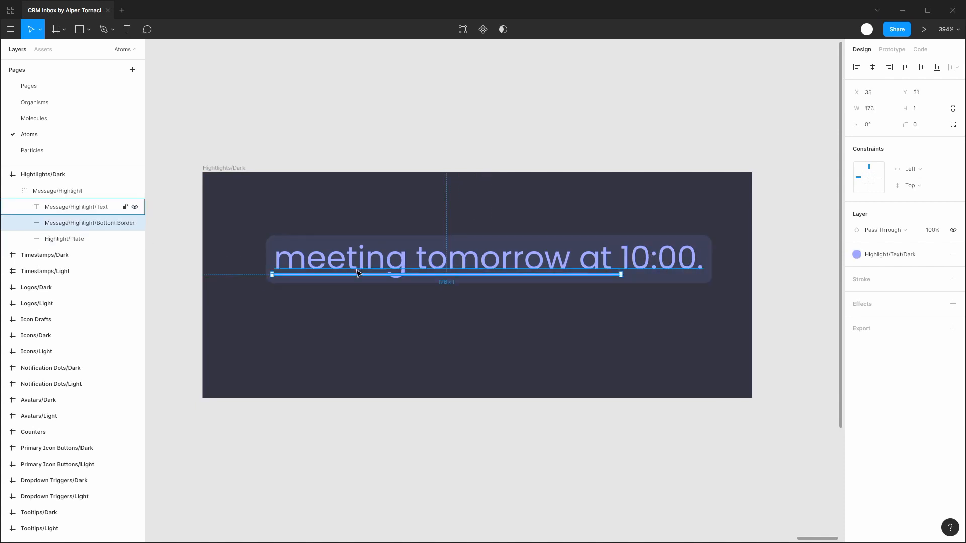
pyautogui.scroll(10, 301, 273)
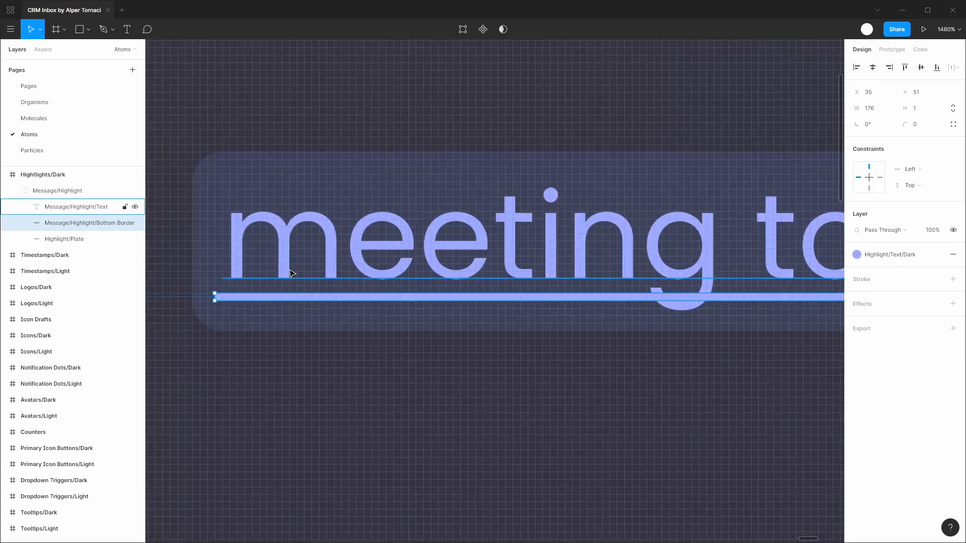
pyautogui.moveTo(182, 312); pyautogui.dragTo(203, 312)
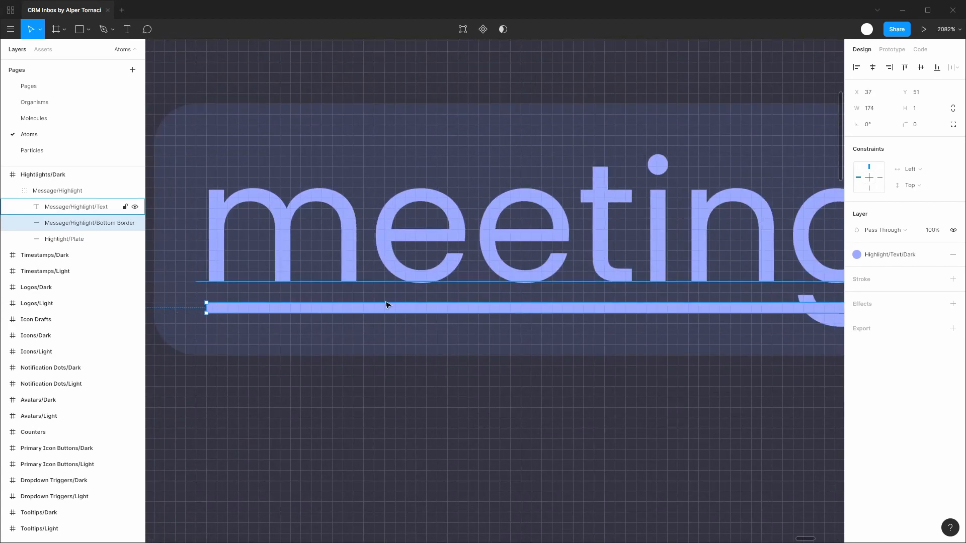
pyautogui.hscroll(7, 657, 243)
pyautogui.hscroll(15, 660, 252)
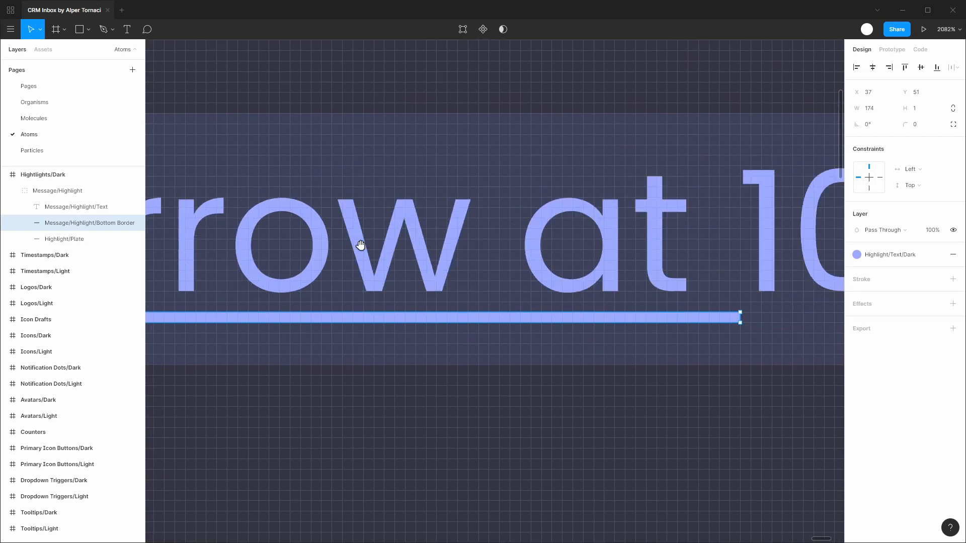
pyautogui.moveTo(321, 336); pyautogui.dragTo(750, 335)
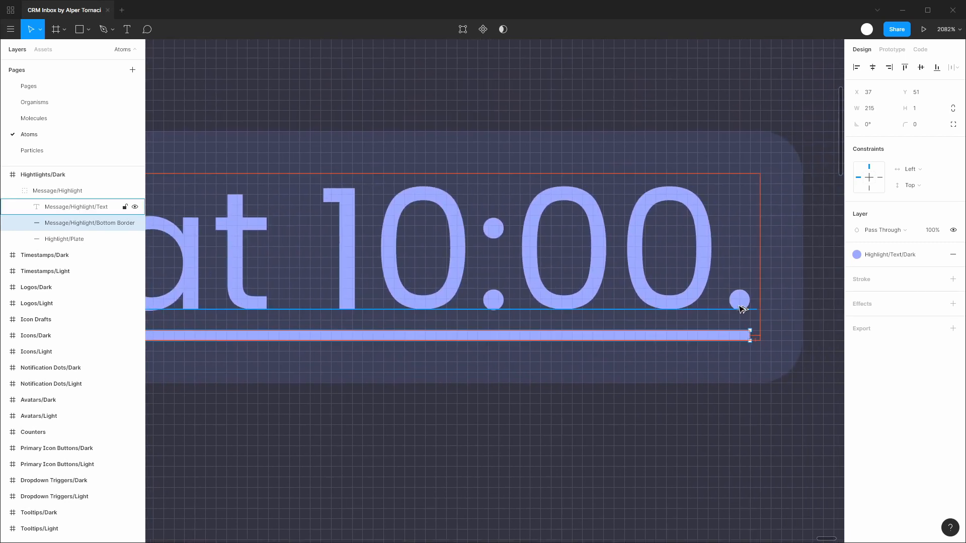
pyautogui.scroll(-3, 553, 300)
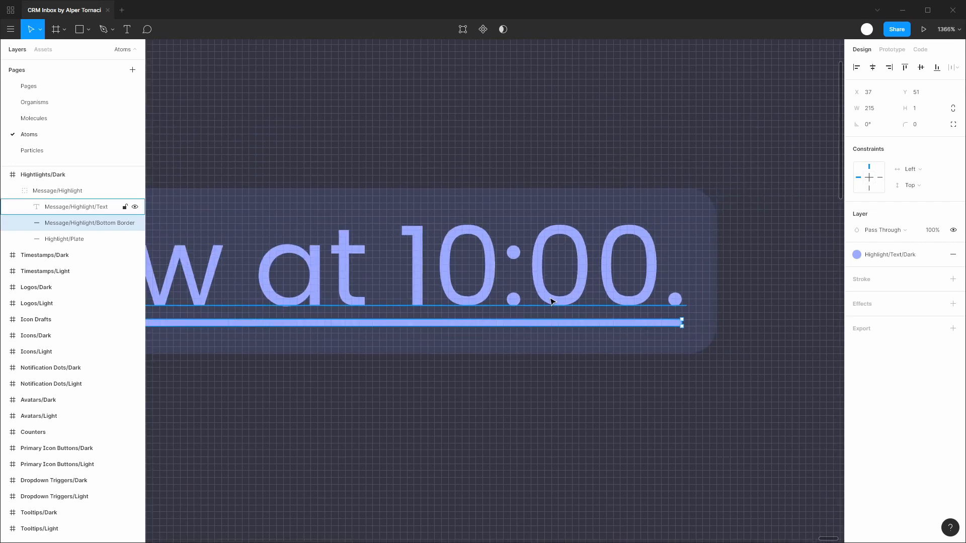
pyautogui.scroll(-5, 553, 301)
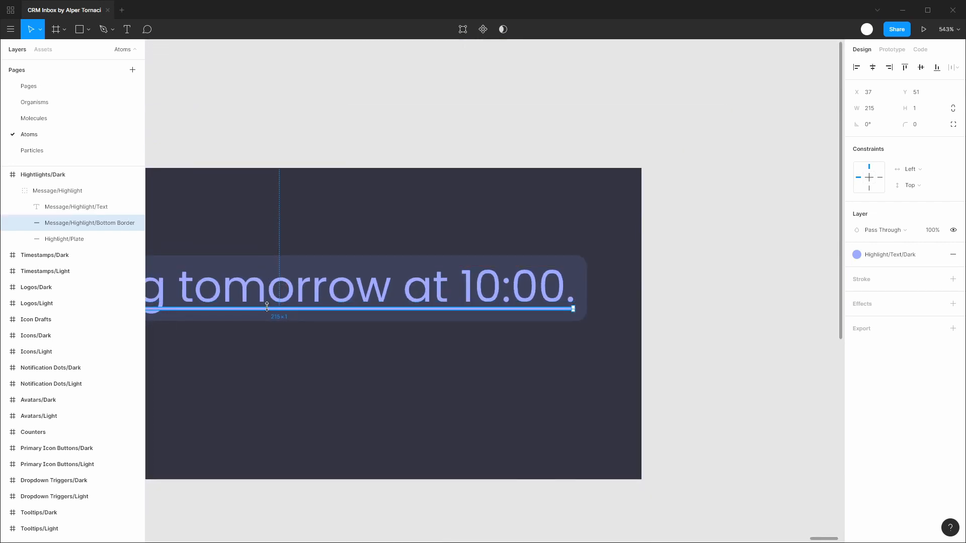
pyautogui.scroll(8, 266, 306)
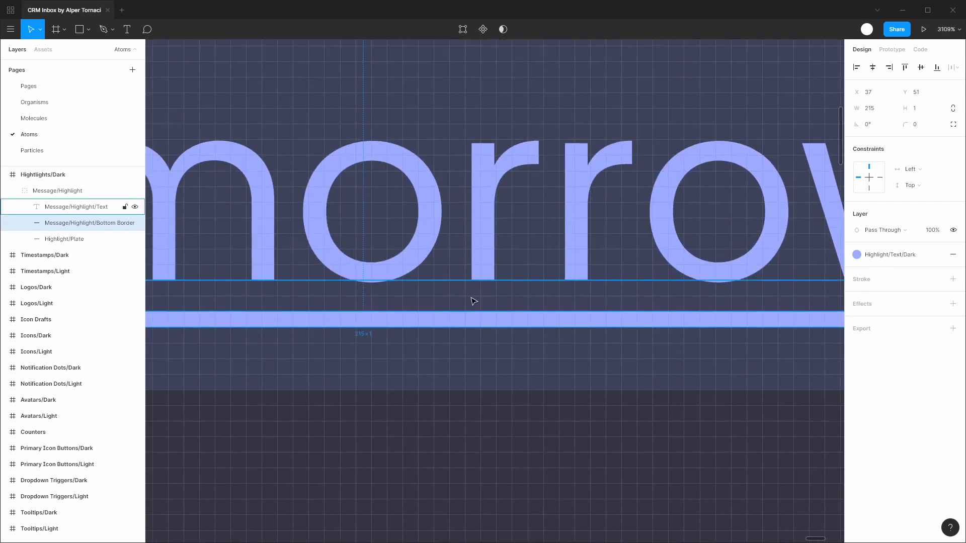
pyautogui.scroll(-8, 483, 296)
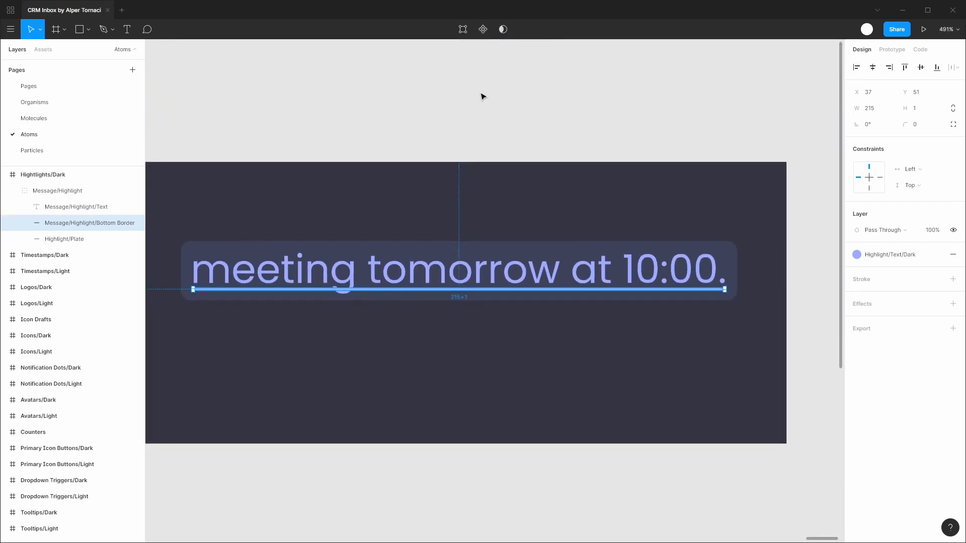
pyautogui.click(481, 101)
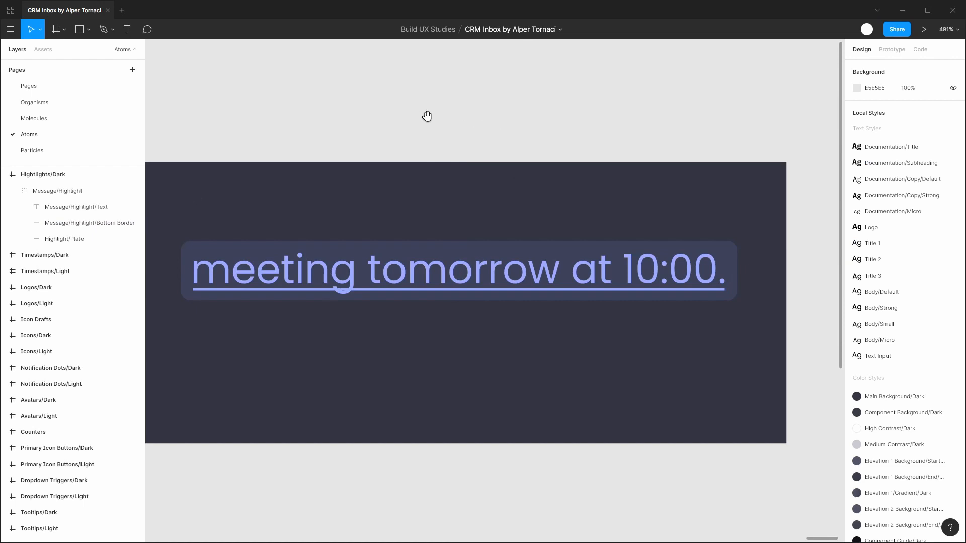
# Step: Rename the Message/Highlight group as Highlight/Singleline/Dark
pyautogui.hscroll(-2, 427, 114)
pyautogui.click(53, 191)
pyautogui.doubleClick(52, 190)
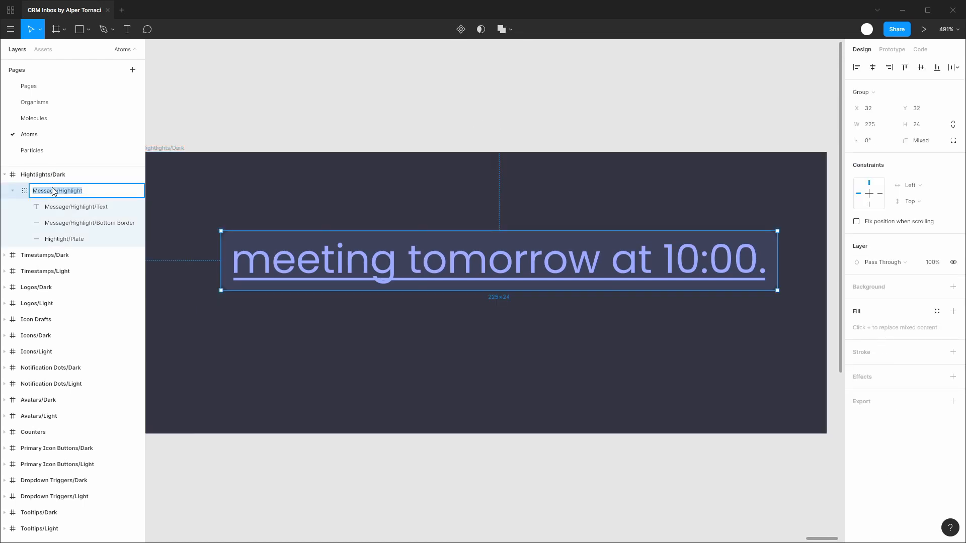
pyautogui.write('Highli')
pyautogui.press('Return')
# Step: Rename the Message/Highlight/Text layer as Highlight/Text
pyautogui.click(70, 213)
pyautogui.doubleClick(71, 214)
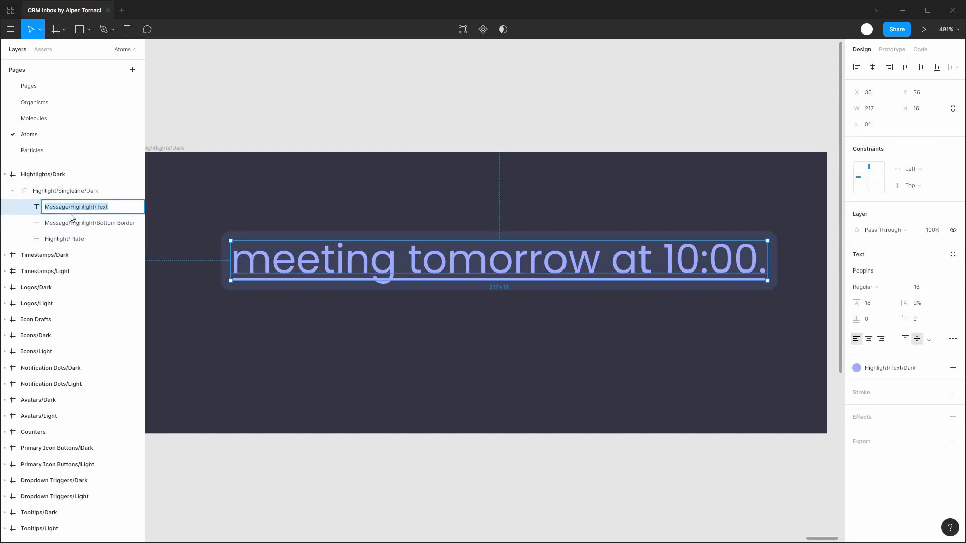
pyautogui.press('Home')
pyautogui.press('Delete')
pyautogui.press('Delete')
pyautogui.press('Delete')
pyautogui.press('Delete')
pyautogui.press('Delete')
pyautogui.press('Delete')
pyautogui.press('Delete')
pyautogui.press('Delete')
pyautogui.press('Return')
# Step: Rename the Message/Highlight/Bottom Border layer as Highlight/Bottom Border
pyautogui.click(74, 223)
pyautogui.doubleClick(74, 223)
pyautogui.press('Home')
pyautogui.press('Delete')
pyautogui.press('Delete')
pyautogui.press('Delete')
pyautogui.press('Delete')
pyautogui.press('Delete')
pyautogui.press('Delete')
pyautogui.press('Delete')
pyautogui.press('Delete')
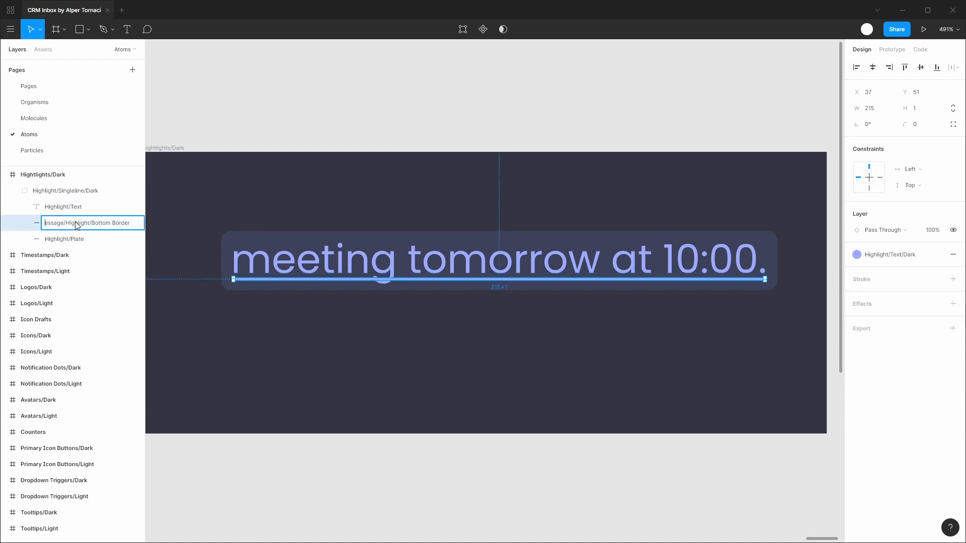
pyautogui.press('Delete')
pyautogui.write('H')
pyautogui.press('Return')
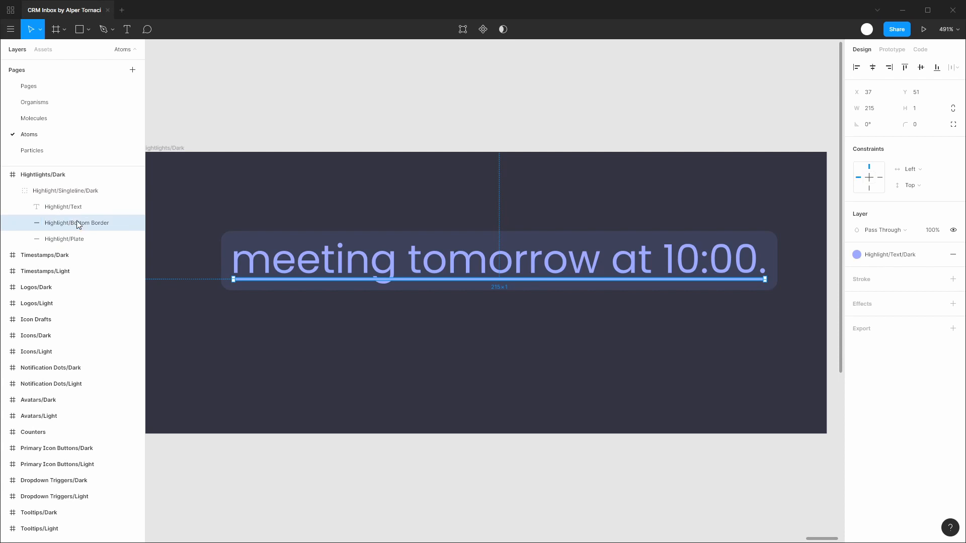
# Step: Turn the Highlight/Singleline/Dark group into a component and constrain its text to Left & Right horizontally and Center vertically
pyautogui.click(84, 192)
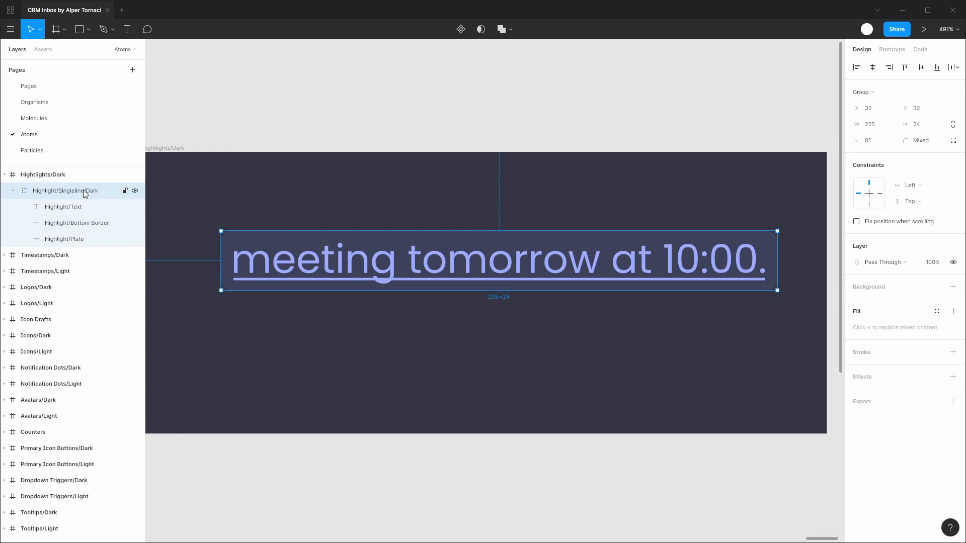
pyautogui.hotkey('ctrl', 'alt', 'k')
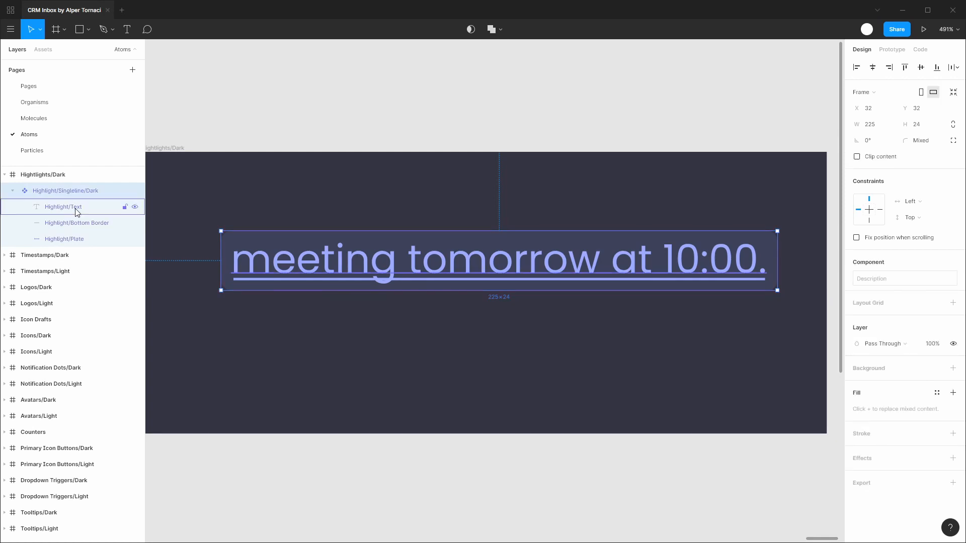
pyautogui.click(77, 211)
pyautogui.click(926, 169)
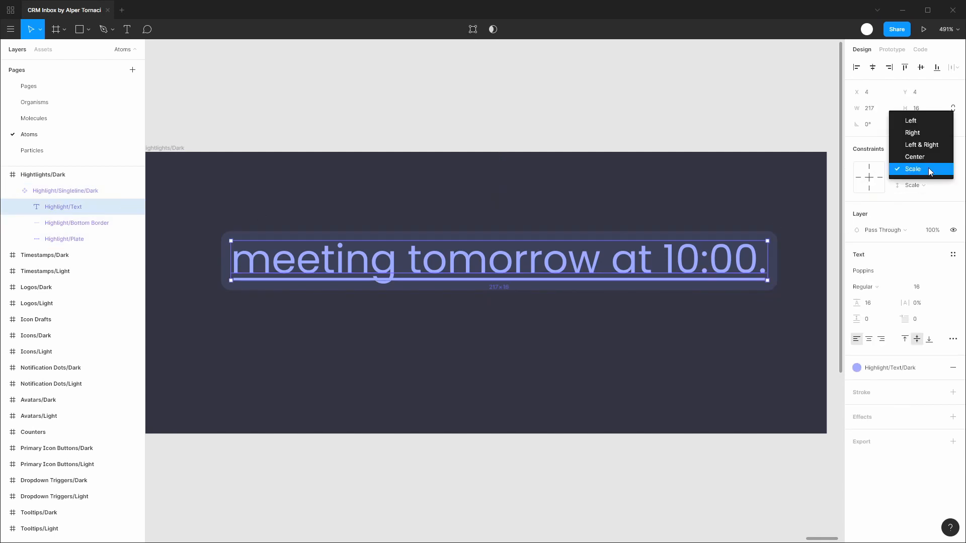
pyautogui.click(930, 144)
pyautogui.click(929, 185)
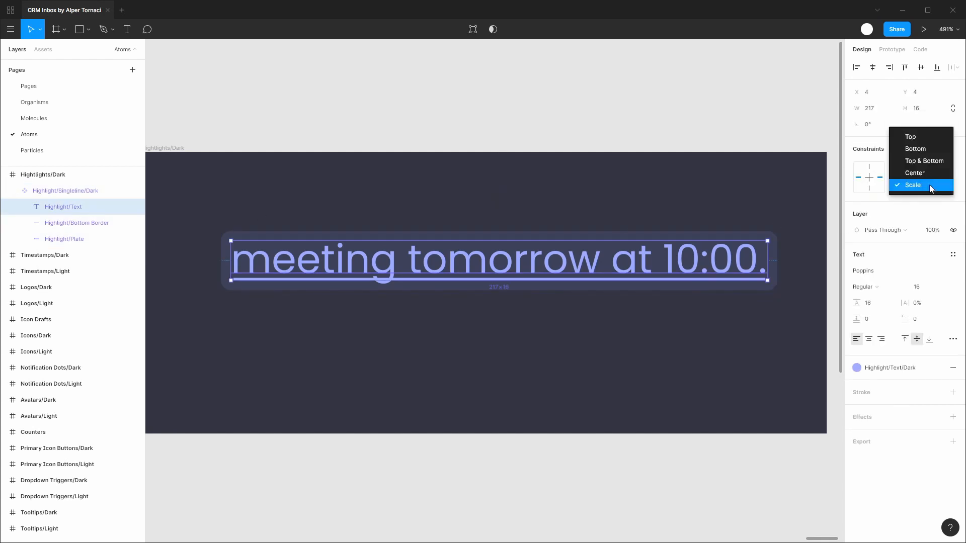
pyautogui.click(929, 174)
# Step: Constrain the Highlight/Bottom Border layer to Left & Right horizontally and Center vertically
pyautogui.click(121, 223)
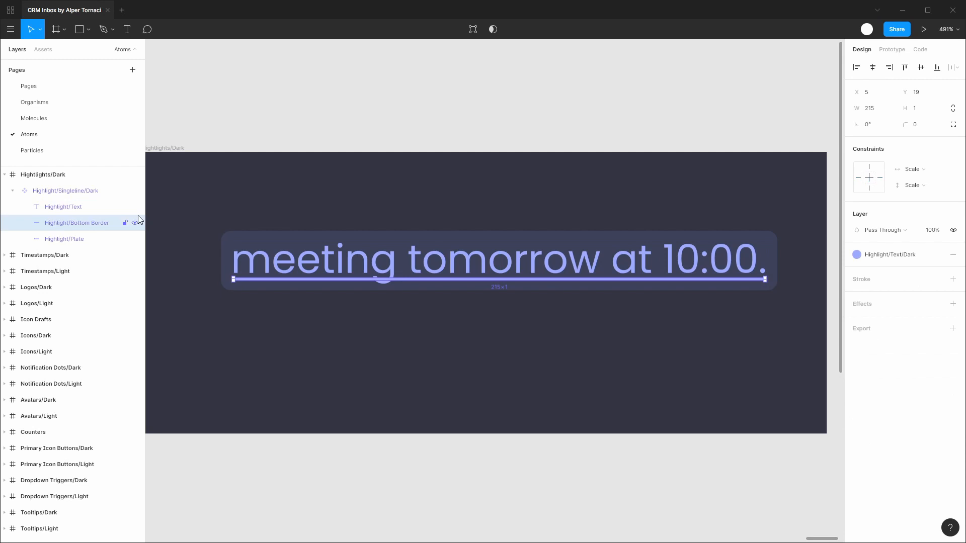
pyautogui.click(925, 170)
pyautogui.click(928, 149)
pyautogui.click(920, 184)
pyautogui.click(934, 174)
# Step: Constrain the Highlight/Plate layer to Left & Right horizontally and Center vertically, then clear the selection
pyautogui.click(75, 240)
pyautogui.click(911, 172)
pyautogui.click(925, 146)
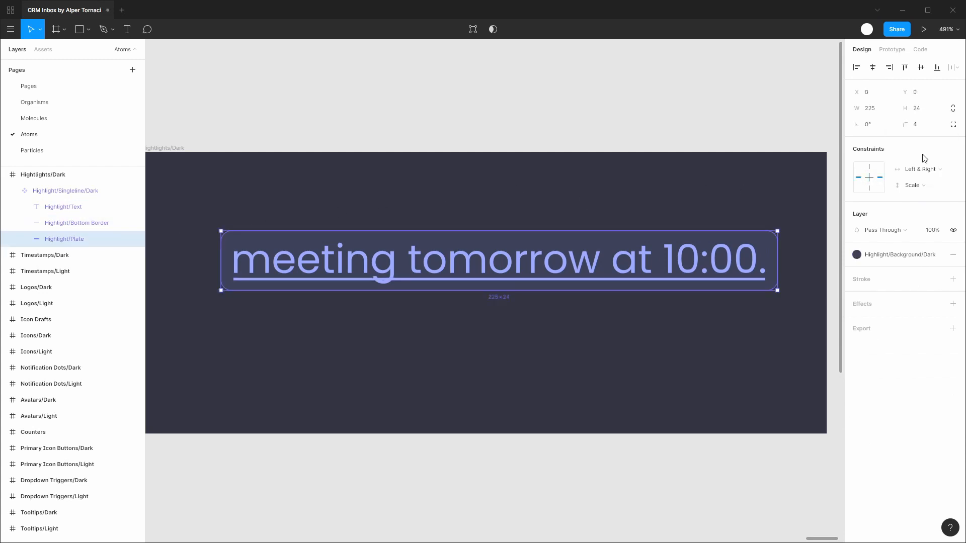
pyautogui.click(922, 185)
pyautogui.click(932, 174)
pyautogui.click(482, 97)
# Step: Test the Highlight/Singleline/Dark component's constraints by narrowing and widening it, and undo the width changes
pyautogui.click(92, 191)
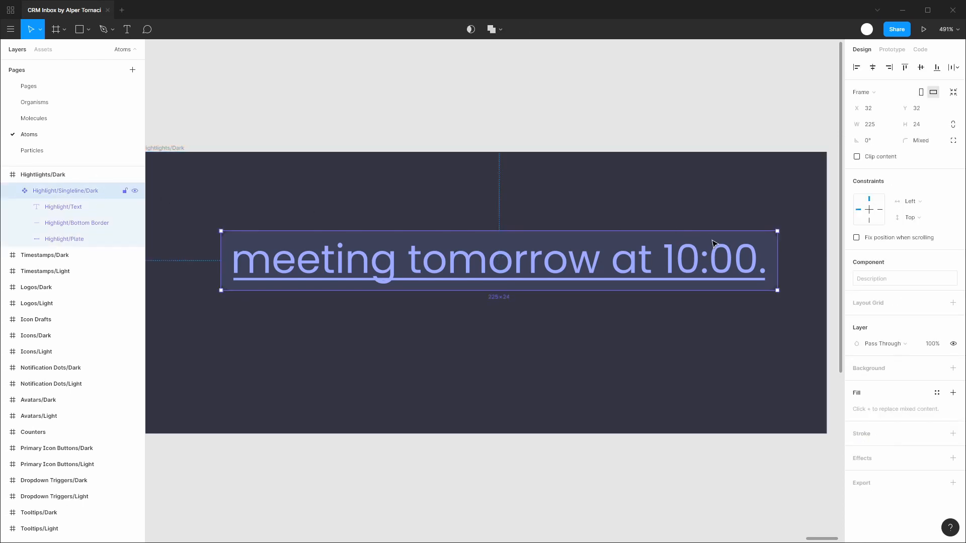
pyautogui.hotkey('ctrl', 'Left')
pyautogui.hotkey('ctrl', 'Right')
pyautogui.hotkey('ctrl', 'Left')
pyautogui.hotkey('ctrl', 'Right')
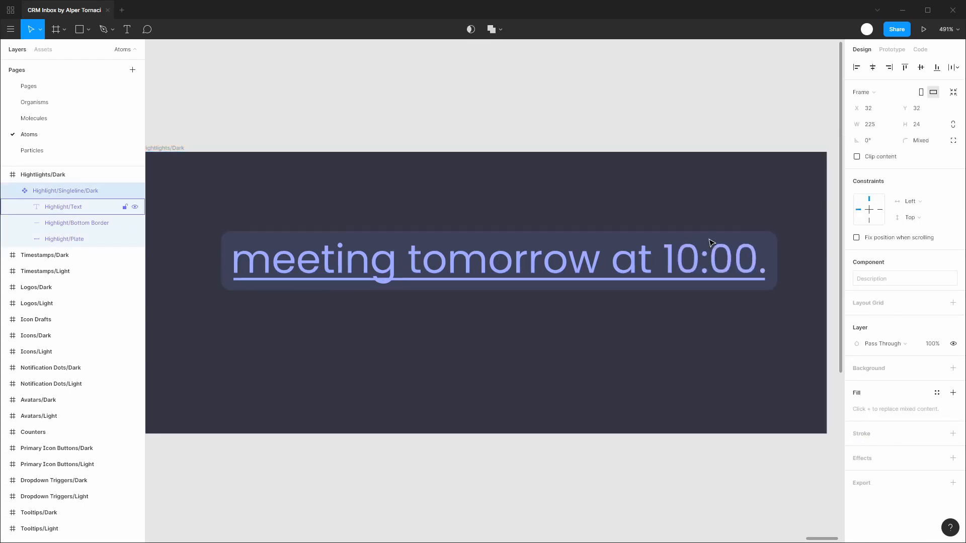
pyautogui.hotkey('ctrl', 'Left')
pyautogui.hotkey('ctrl', 'shift', 'Left')
pyautogui.hotkey('ctrl', 'shift', 'Left')
pyautogui.hotkey('ctrl', 'shift', 'Right')
pyautogui.hotkey('ctrl', 'shift', 'Right')
pyautogui.hotkey('ctrl', 'shift', 'Right')
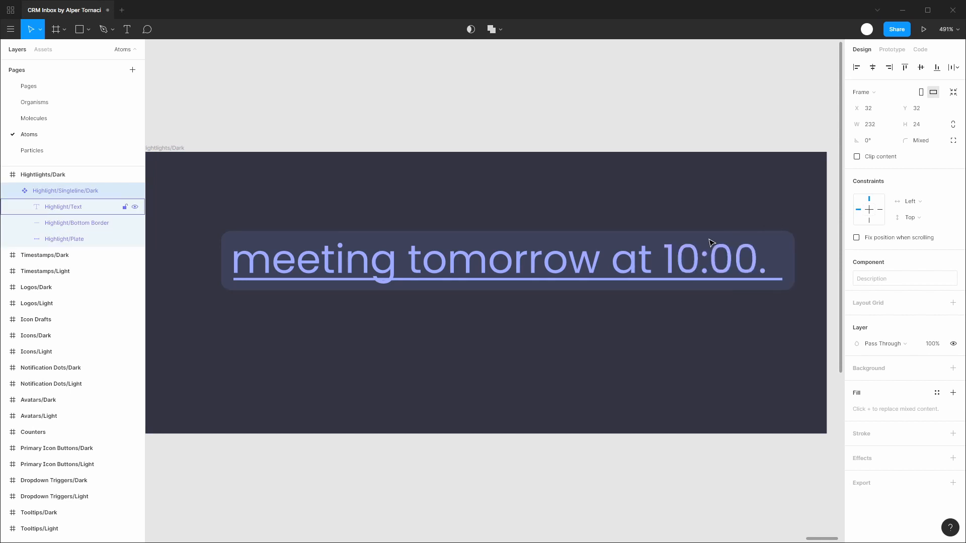
pyautogui.hotkey('ctrl', 'z')
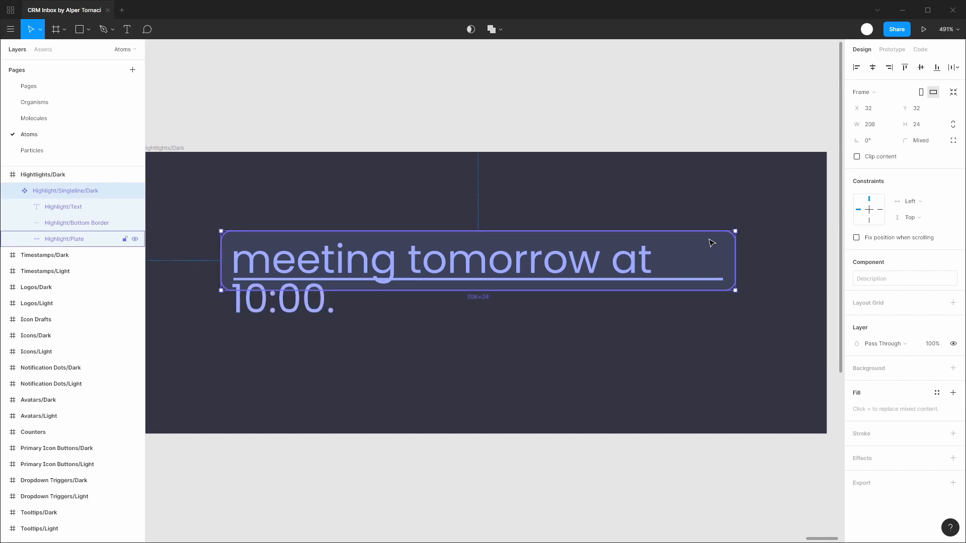
pyautogui.hotkey('ctrl', 'z')
pyautogui.click(665, 132)
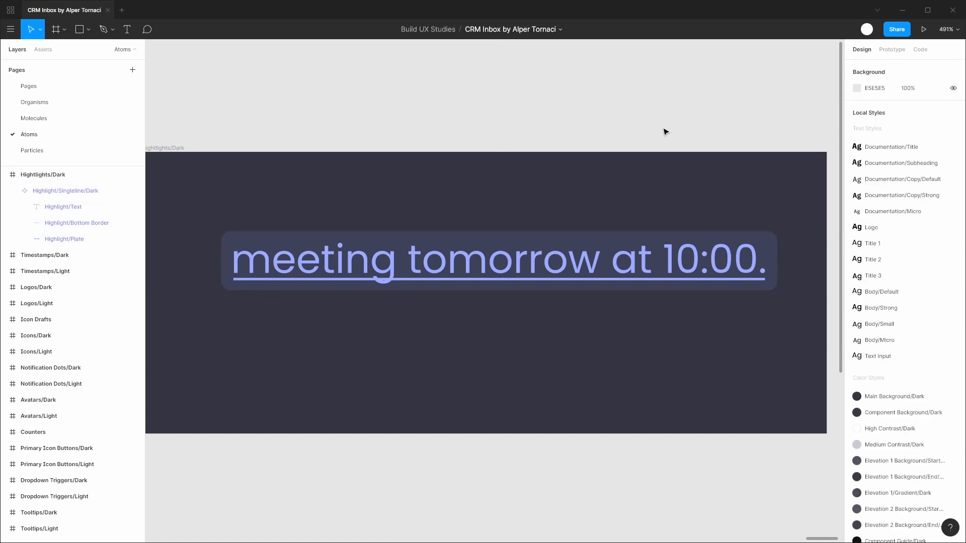
# Step: Add a Columns layout grid to the highlight component with a count of 1 and the green 4AFE7D local color at 50%
pyautogui.click(687, 246)
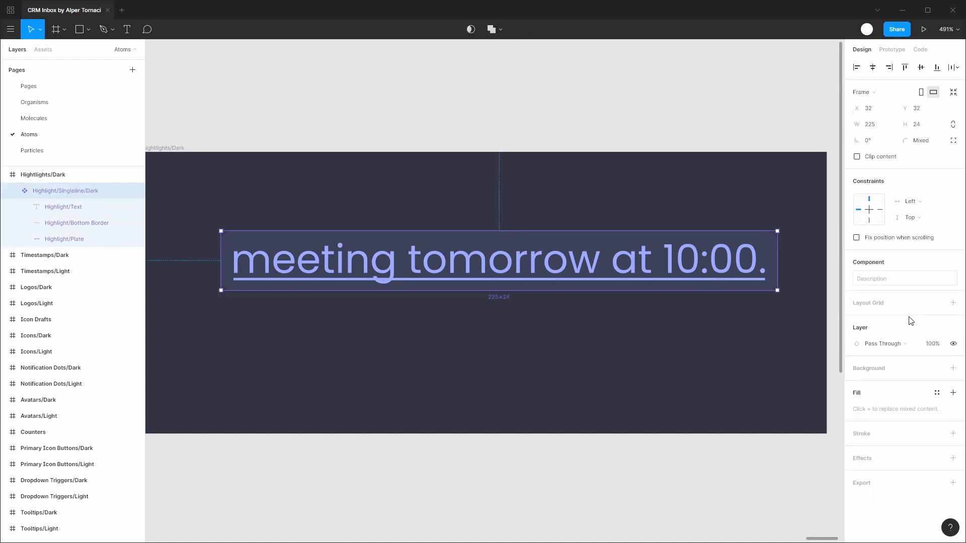
pyautogui.click(952, 304)
pyautogui.click(857, 322)
pyautogui.click(748, 322)
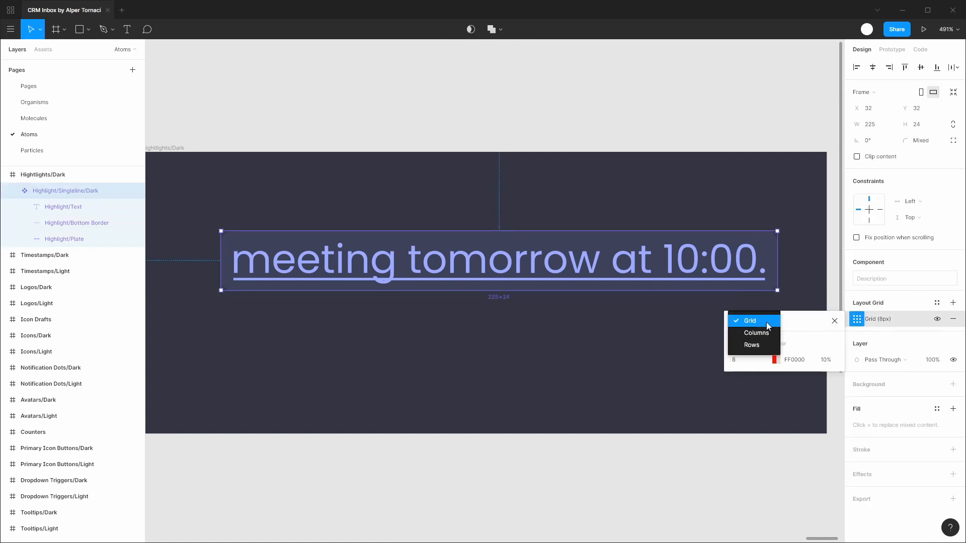
pyautogui.click(755, 334)
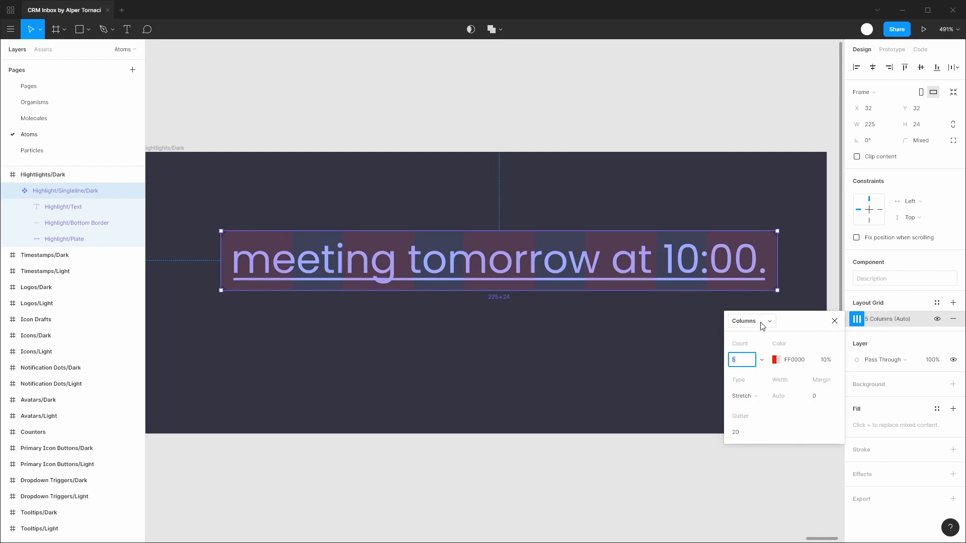
pyautogui.click(777, 360)
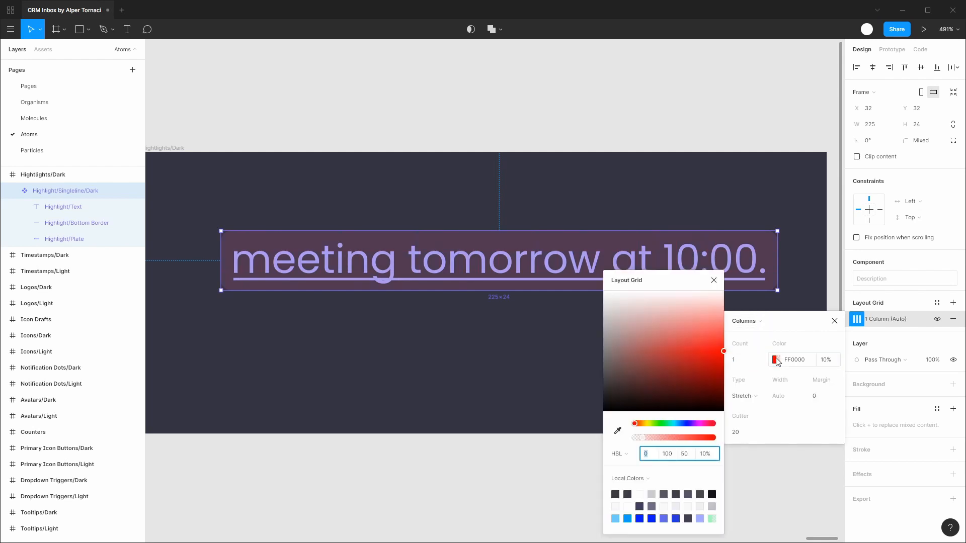
pyautogui.click(712, 519)
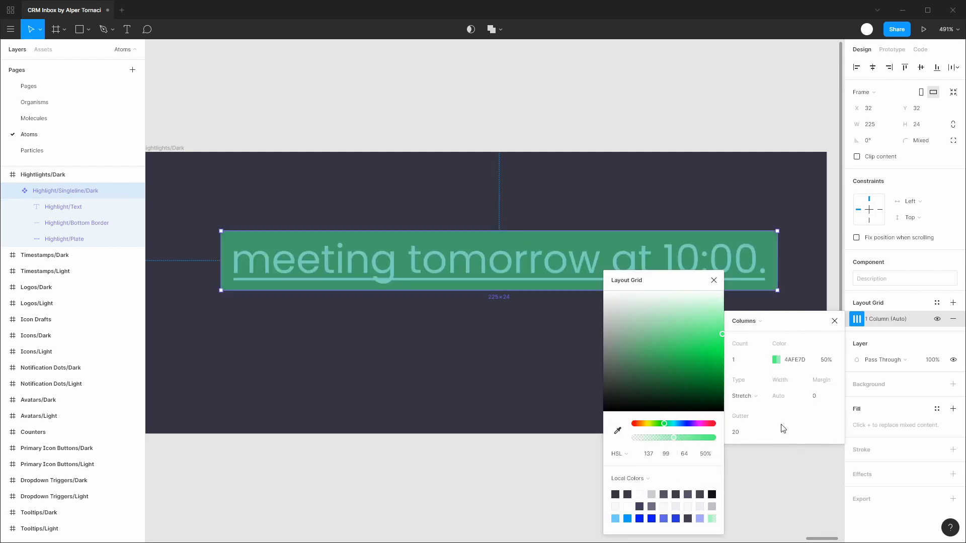
# Step: Set the column layout grid's margin to 4 and gutter to 0, keeping its type as Stretch, and close its settings
pyautogui.click(743, 396)
pyautogui.click(750, 396)
pyautogui.click(825, 397)
pyautogui.write('4')
pyautogui.click(743, 433)
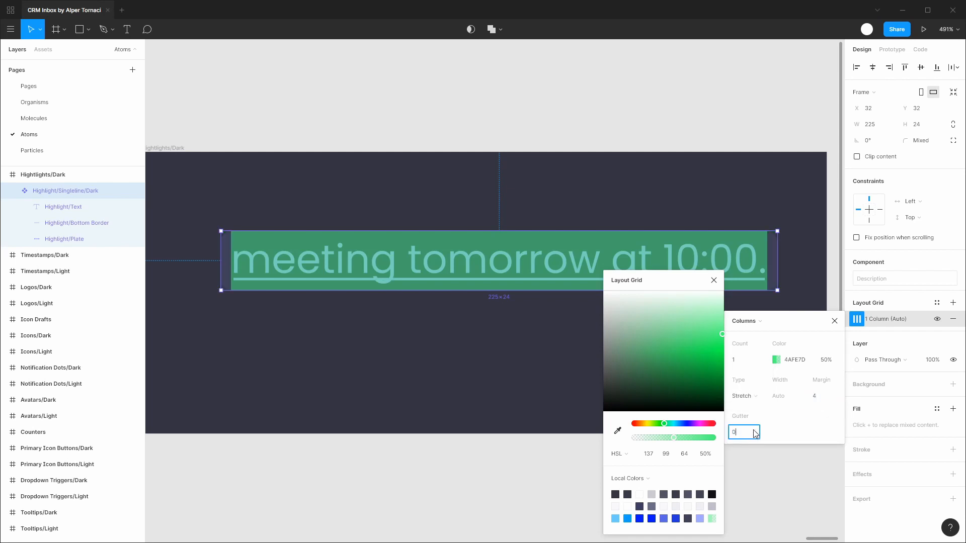
pyautogui.write('0')
pyautogui.press('Return')
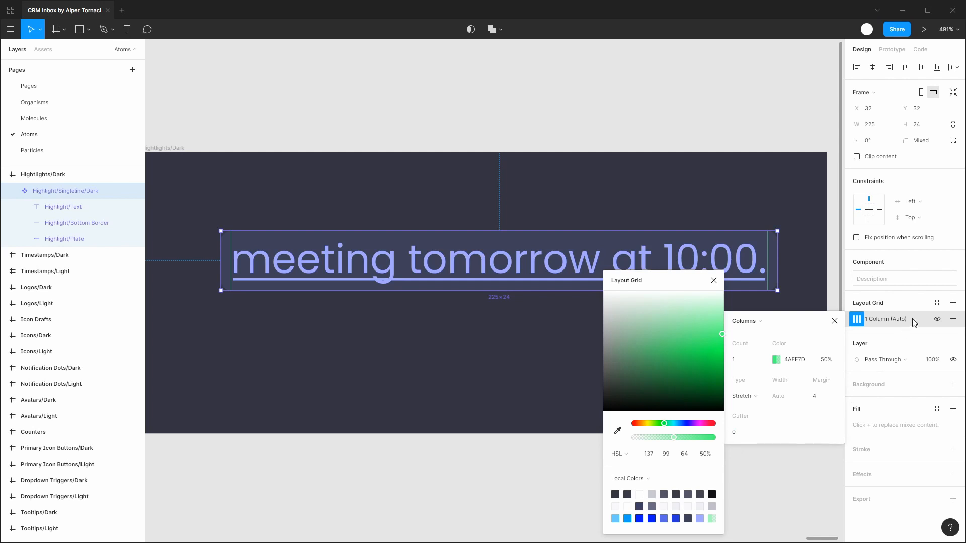
pyautogui.click(914, 314)
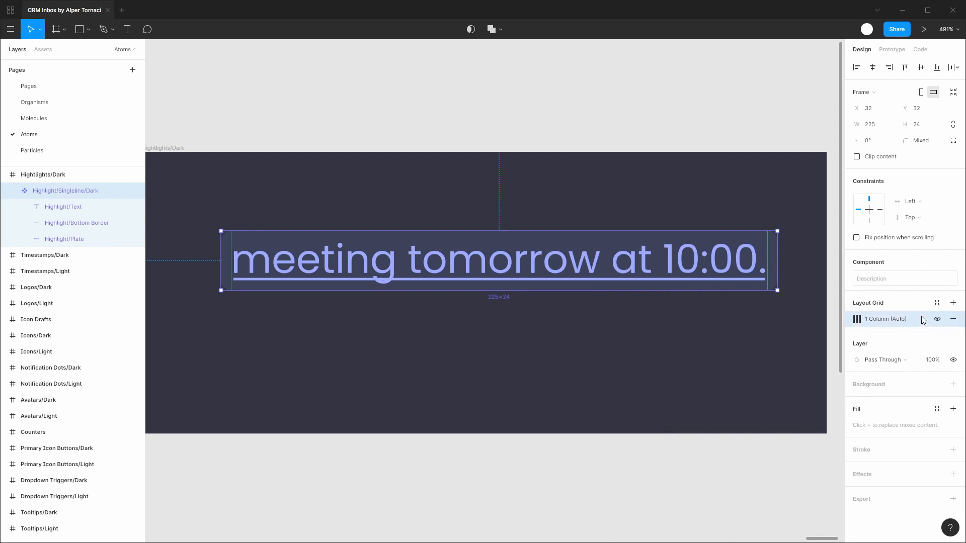
# Step: Add a second layout grid to the single-line highlight component and change it to Rows
pyautogui.click(953, 302)
pyautogui.click(857, 335)
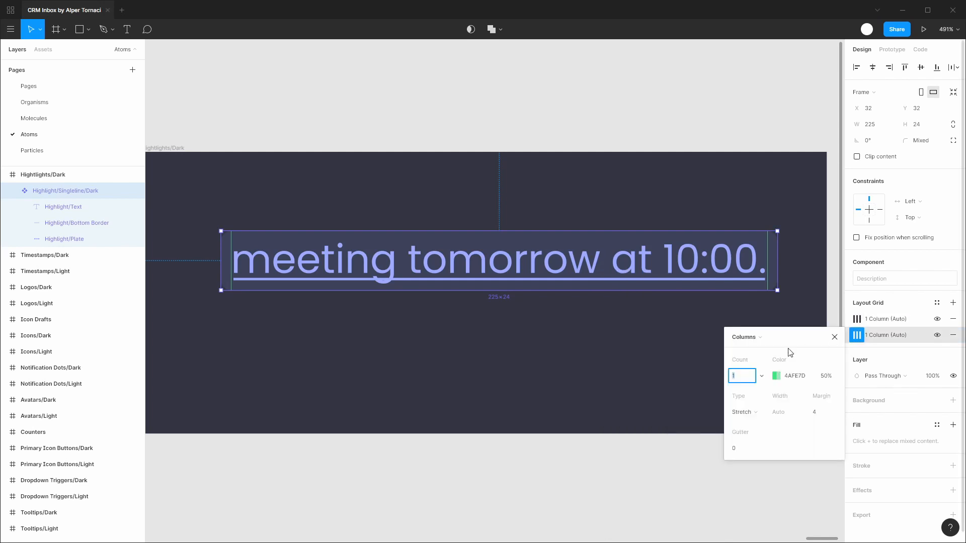
pyautogui.click(746, 337)
pyautogui.click(753, 350)
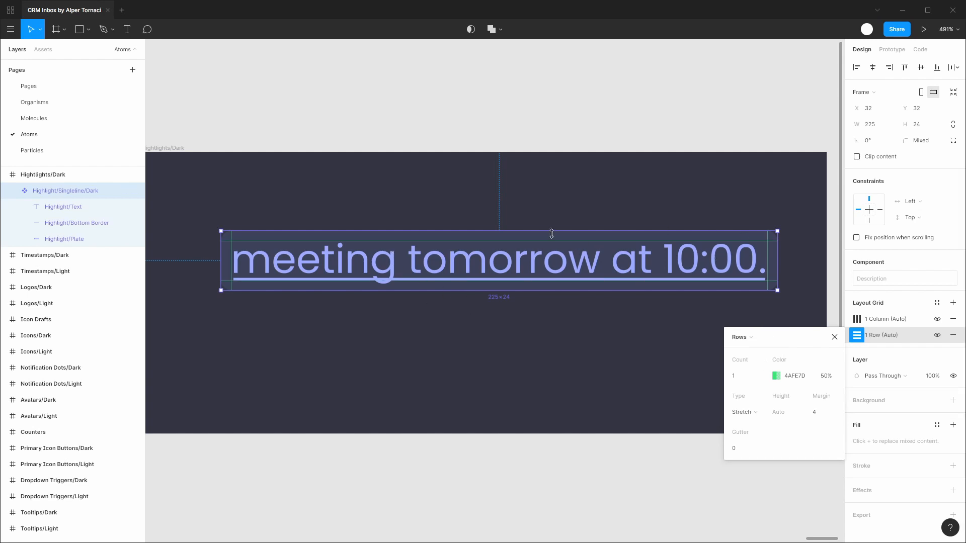
pyautogui.click(916, 302)
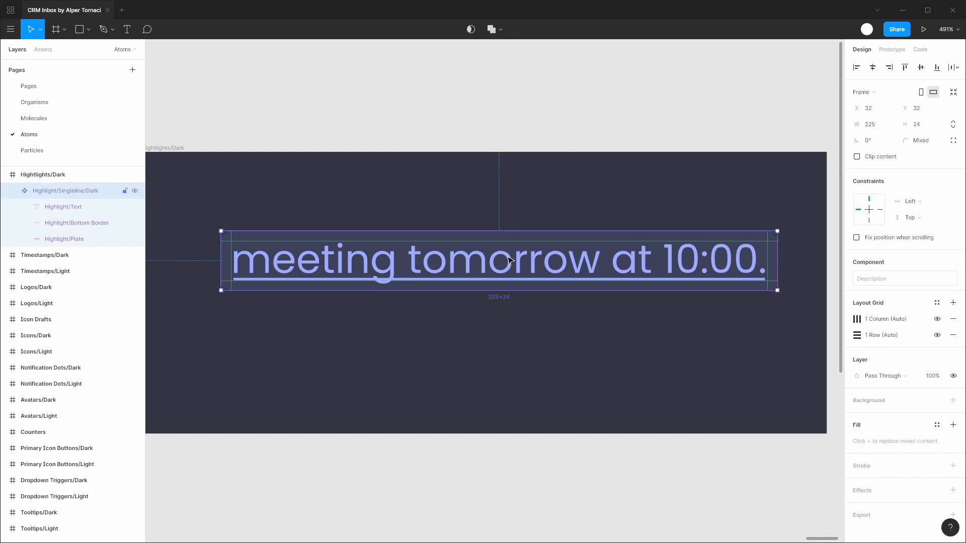
# Step: Duplicate the single-line highlight below the original and nudge the copy down to leave a gap of 32 at Y 88
pyautogui.moveTo(505, 278); pyautogui.dragTo(501, 375)
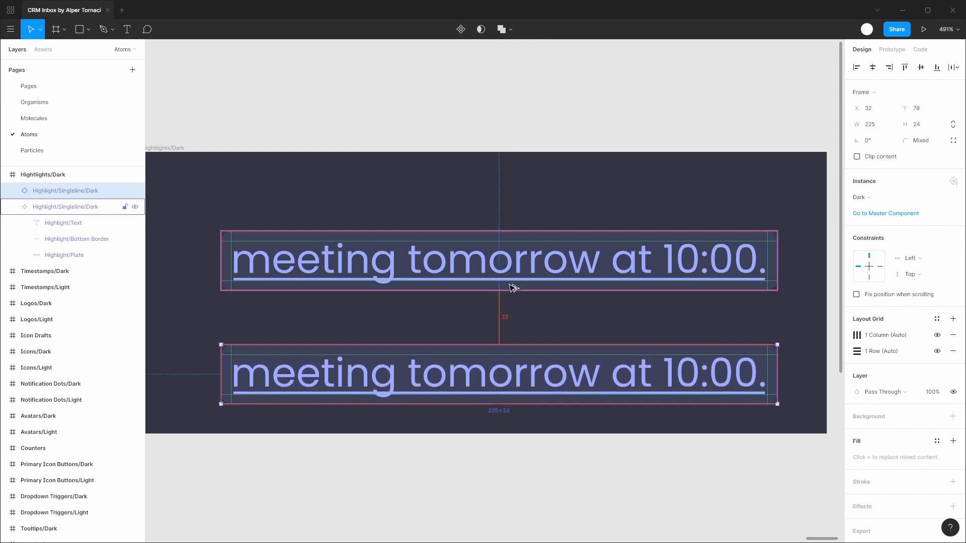
pyautogui.press('Down')
pyautogui.press('Down')
pyautogui.press('Down')
pyautogui.press('Down')
pyautogui.press('Down')
pyautogui.press('Down')
pyautogui.press('Down')
pyautogui.press('Down')
pyautogui.press('Down')
pyautogui.press('Down')
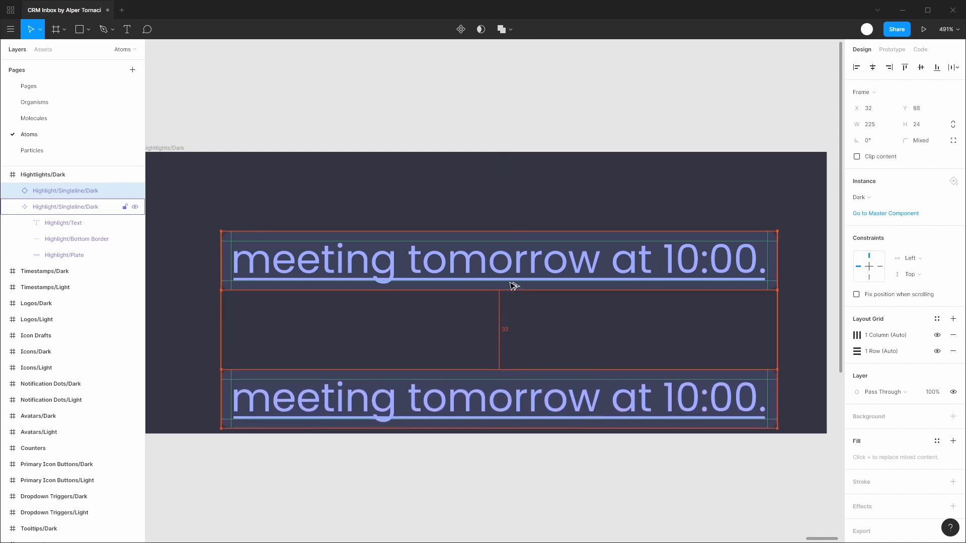
# Step: Extend the Hightlights/Dark frame downward to a height of 256
pyautogui.click(166, 148)
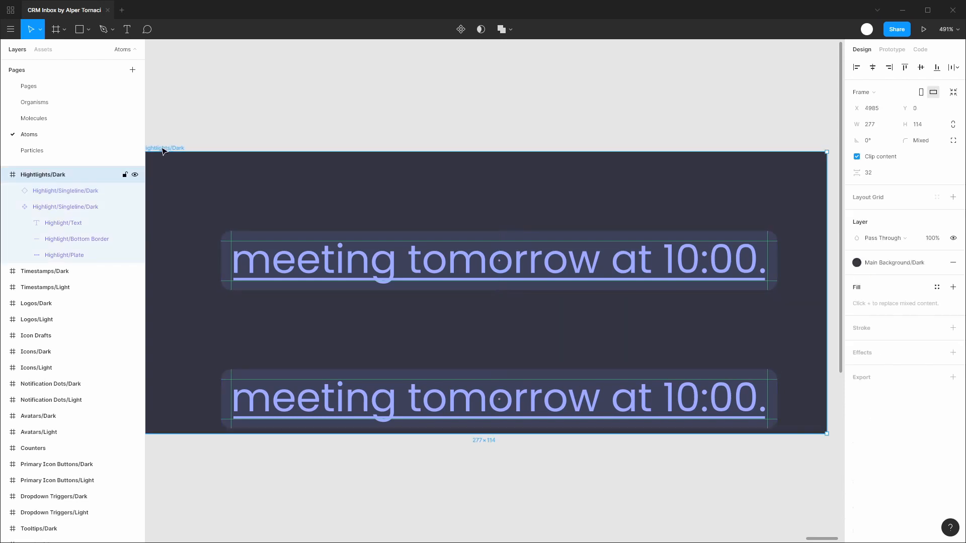
pyautogui.moveTo(452, 434); pyautogui.dragTo(490, 448)
pyautogui.scroll(-5, 493, 375)
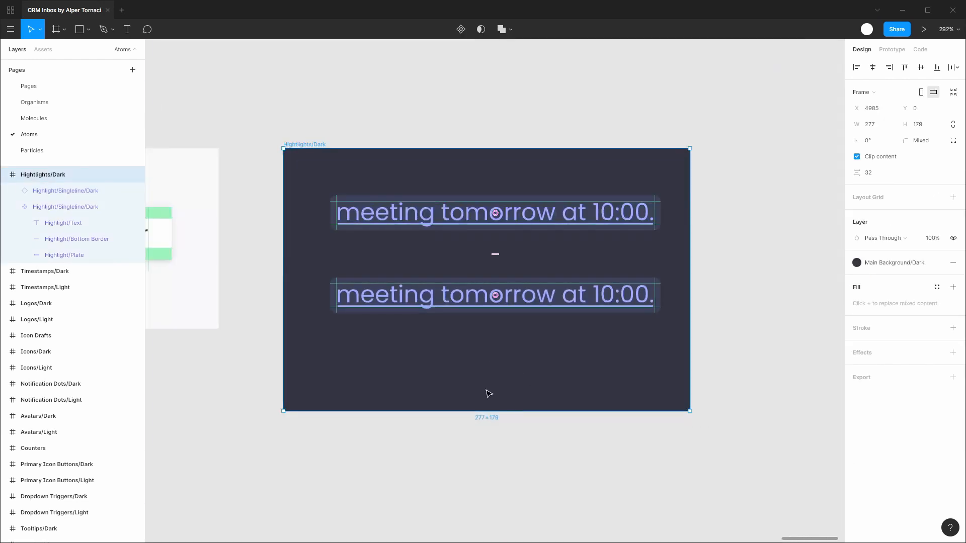
pyautogui.moveTo(485, 408); pyautogui.dragTo(492, 522)
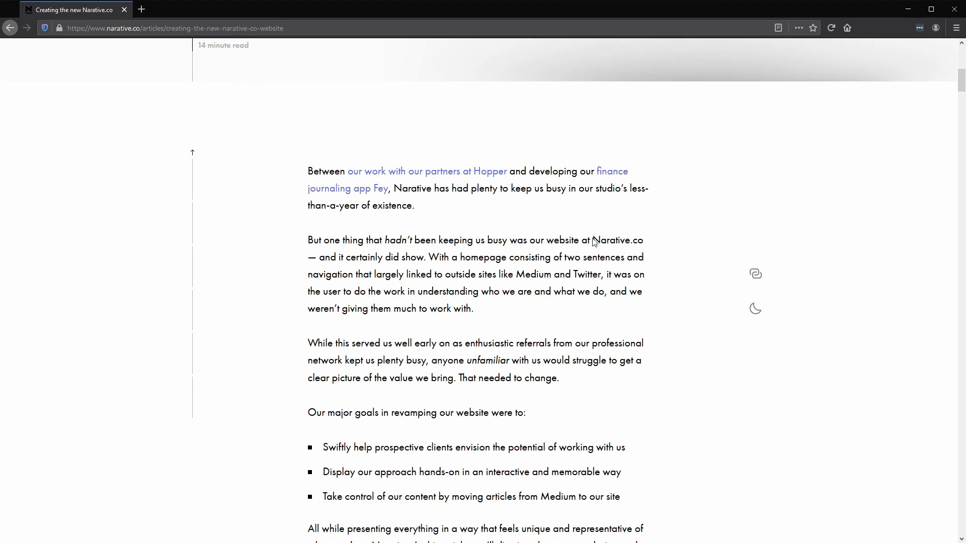
# Step: Switch to the browser and select article text from "Narative.co" across several lines to examine how a multiline highlight looks
pyautogui.moveTo(593, 241); pyautogui.dragTo(628, 265)
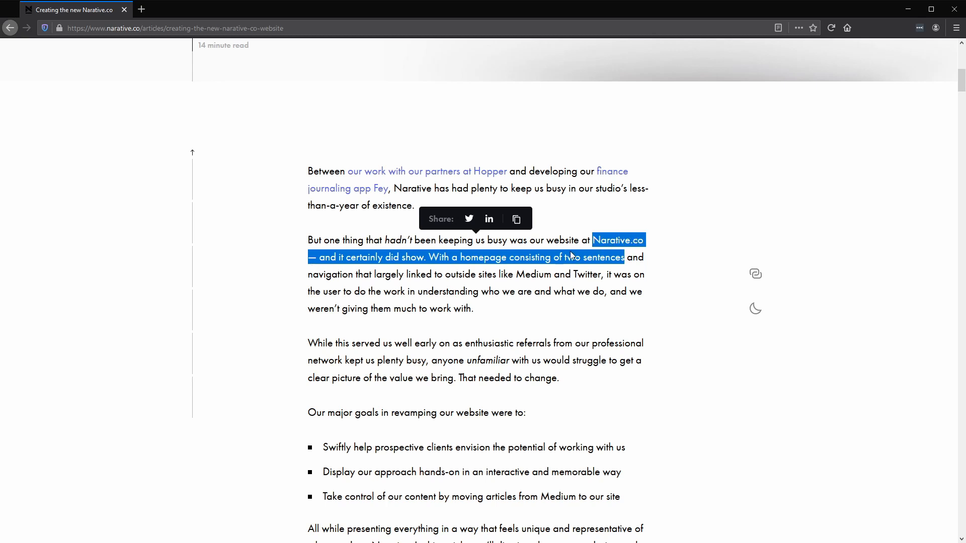
pyautogui.click(603, 257)
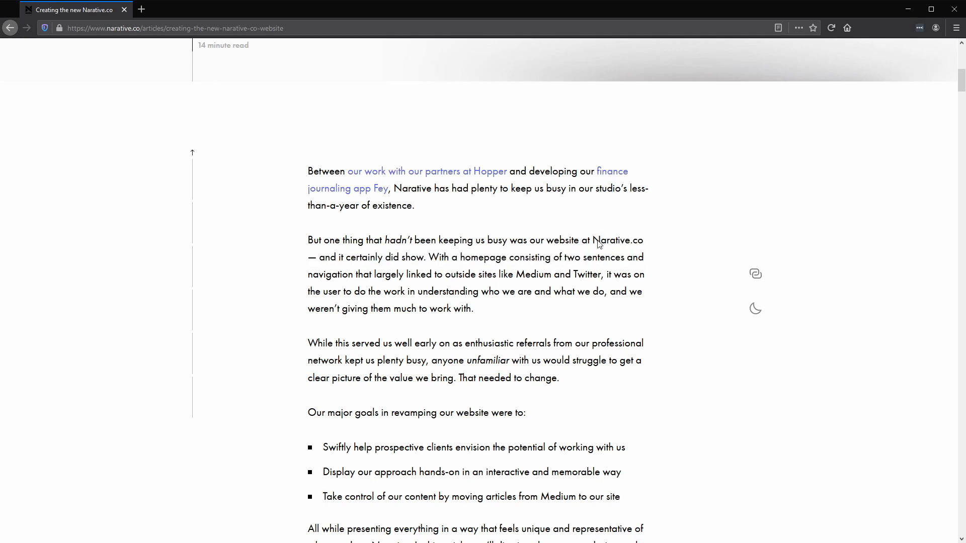
pyautogui.moveTo(594, 241); pyautogui.dragTo(431, 274)
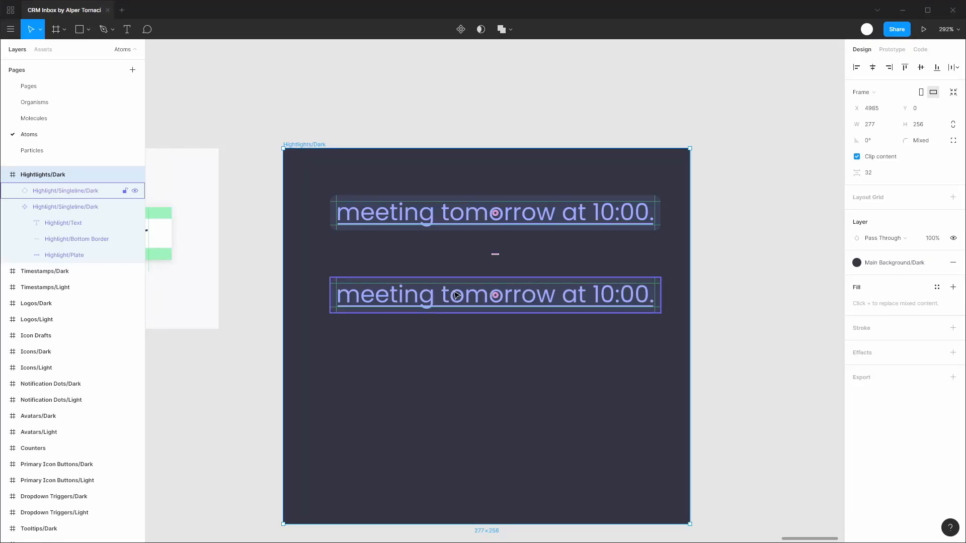
# Step: Move the duplicated highlight below the original in the layer order and detach it from its master component
pyautogui.moveTo(75, 190); pyautogui.dragTo(74, 249)
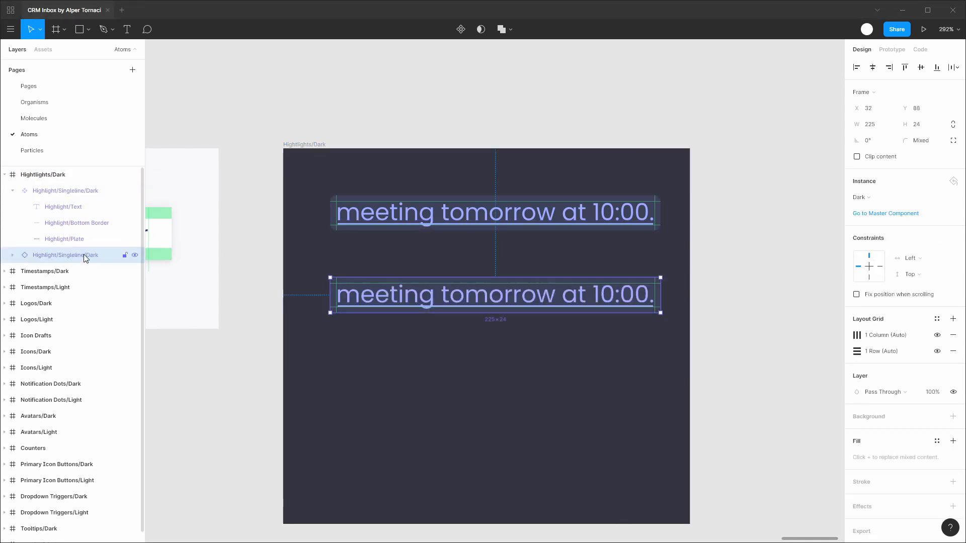
pyautogui.rightClick(86, 258)
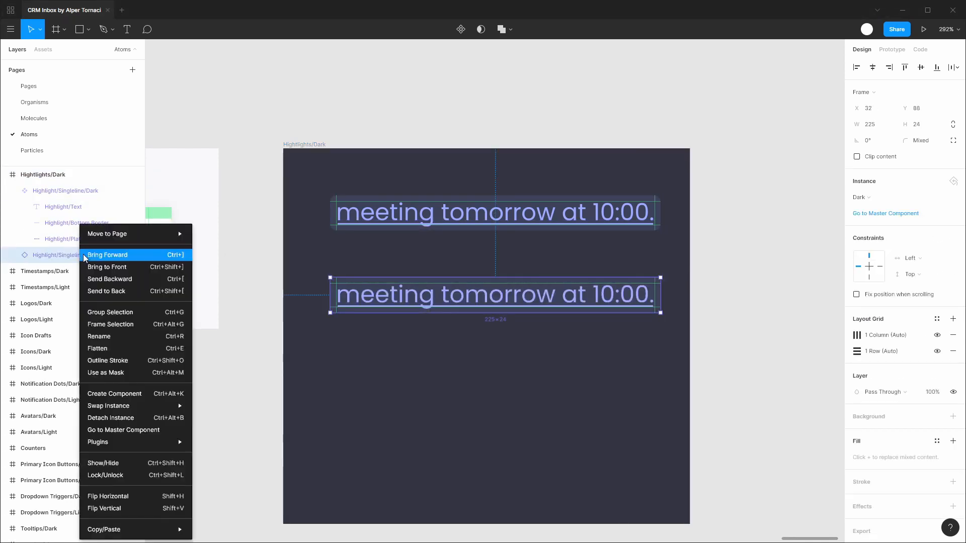
pyautogui.click(137, 418)
pyautogui.click(13, 255)
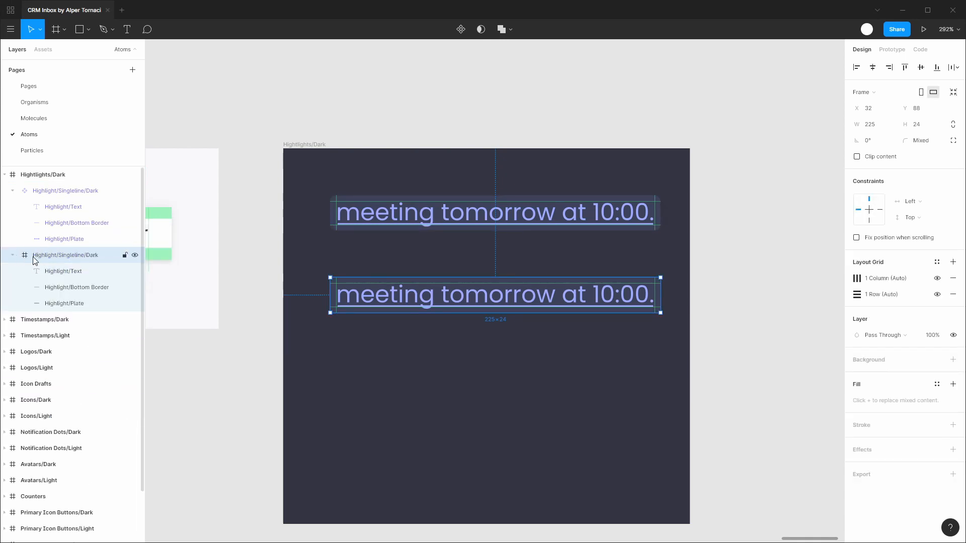
# Step: Rename the detached highlight frame as Highlight/Multiline Start/Dark
pyautogui.doubleClick(74, 255)
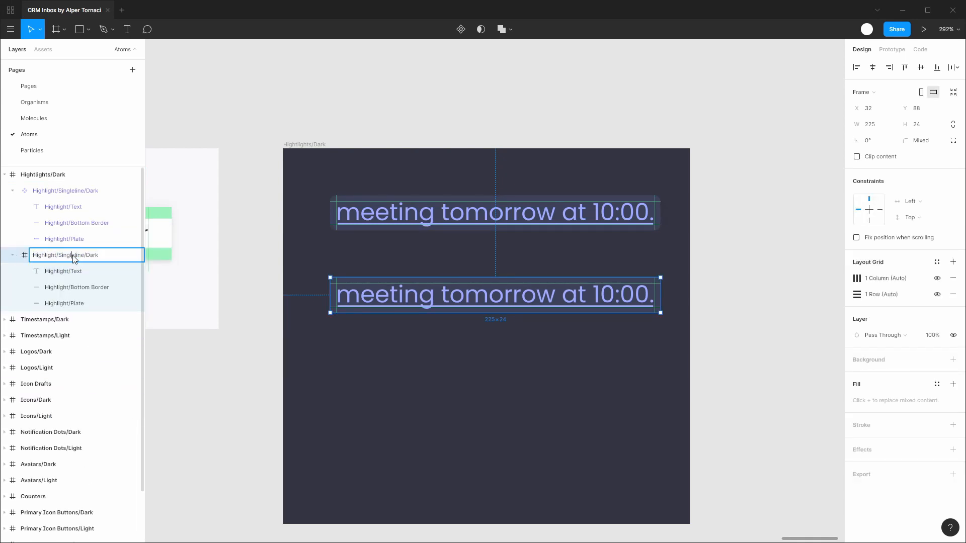
pyautogui.press('BackSpace')
pyautogui.press('BackSpace')
pyautogui.press('BackSpace')
pyautogui.write('M')
pyautogui.press('BackSpace')
pyautogui.press('BackSpace')
pyautogui.write('Multi')
pyautogui.press('Delete')
pyautogui.write('Start')
pyautogui.press('Return')
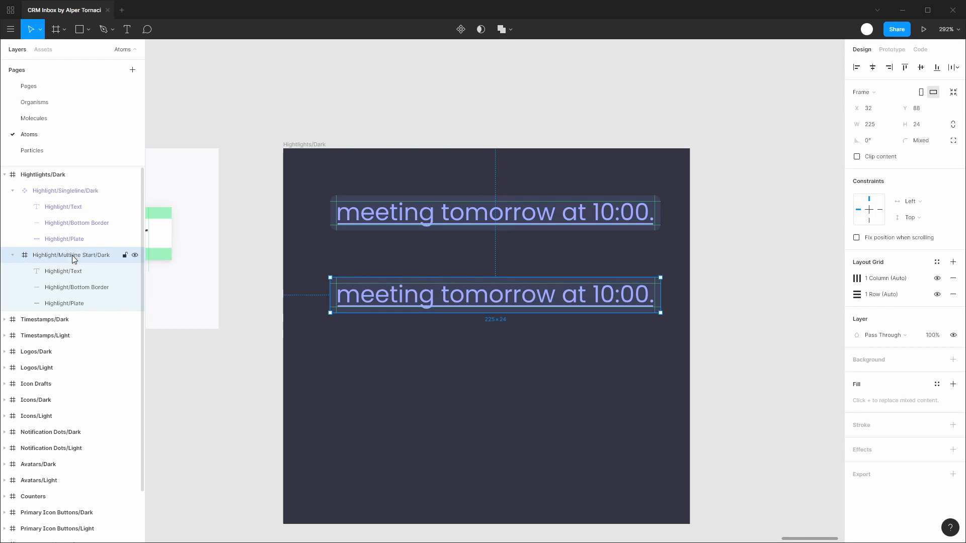
# Step: Set the top right and bottom right corner radii of the multiline start highlight's plate to 0 and inspect its edge
pyautogui.click(79, 303)
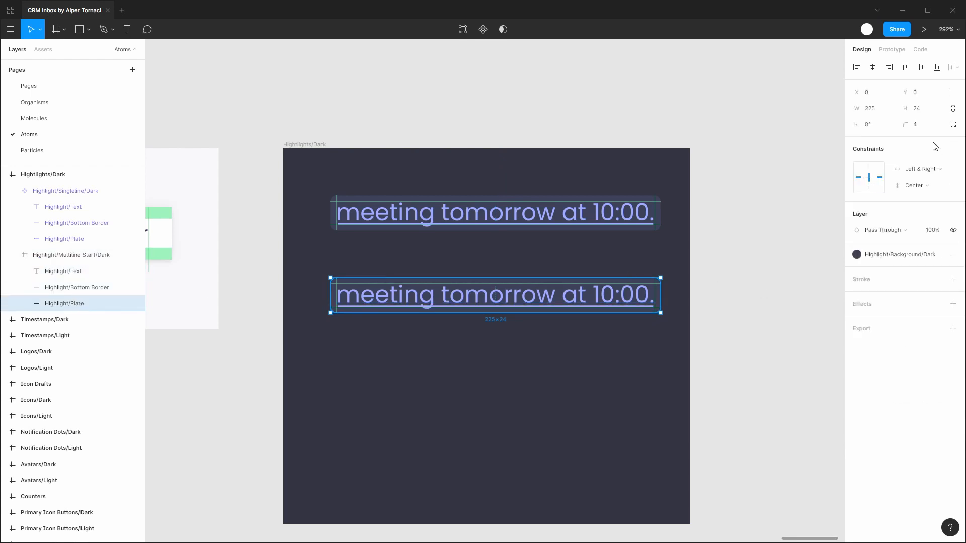
pyautogui.click(953, 124)
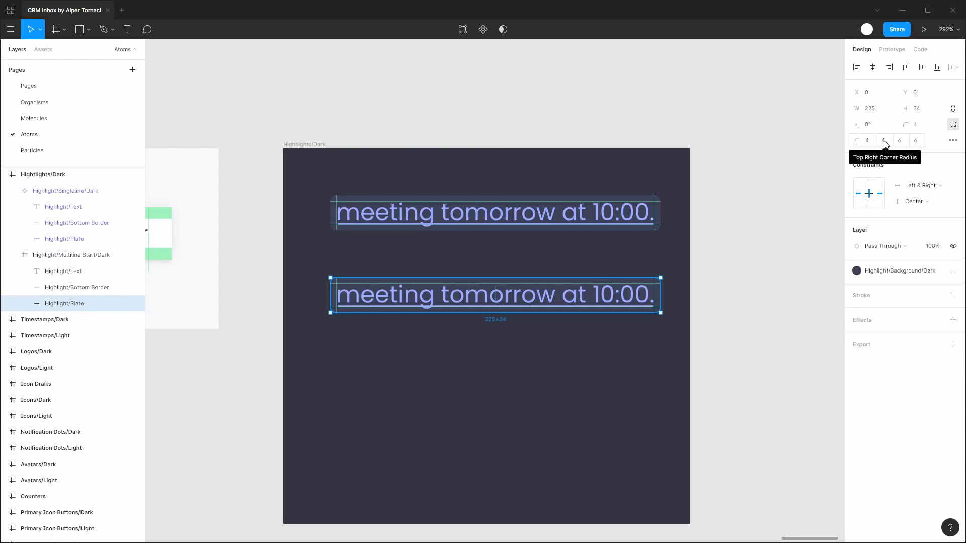
pyautogui.click(902, 145)
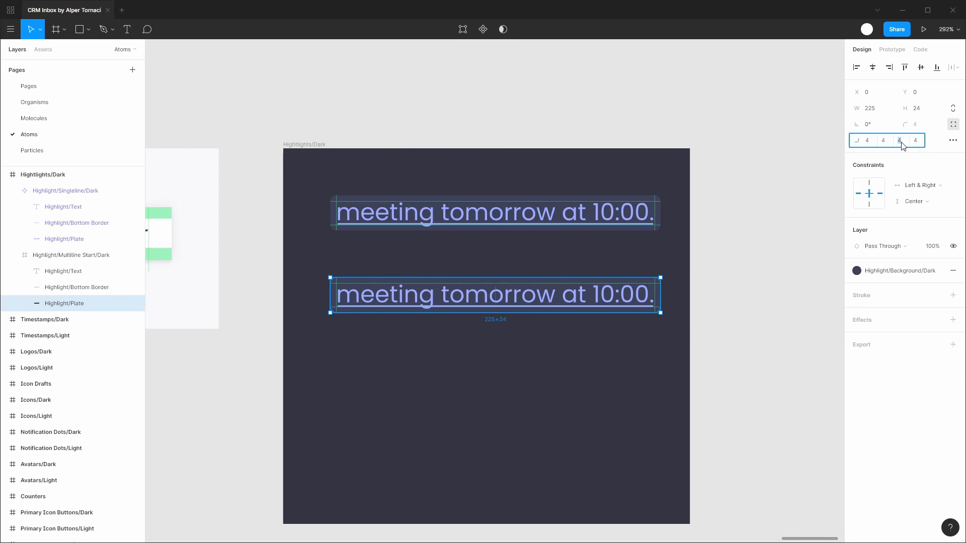
pyautogui.click(891, 144)
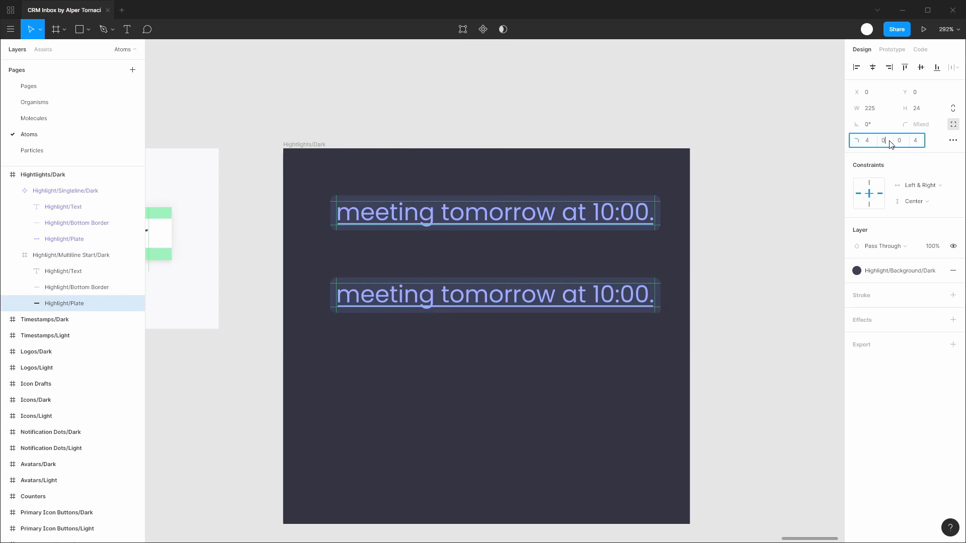
pyautogui.click(934, 145)
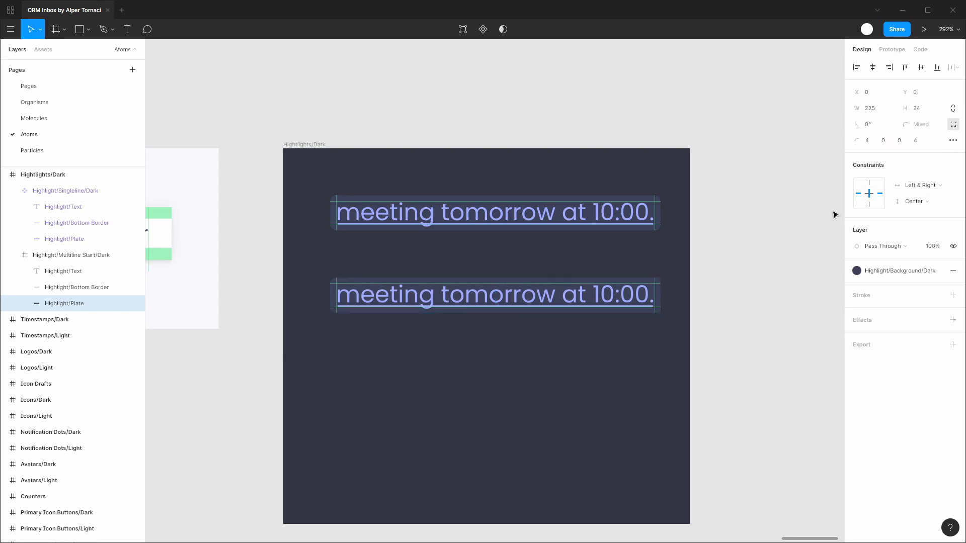
pyautogui.scroll(5, 671, 287)
pyautogui.click(658, 302)
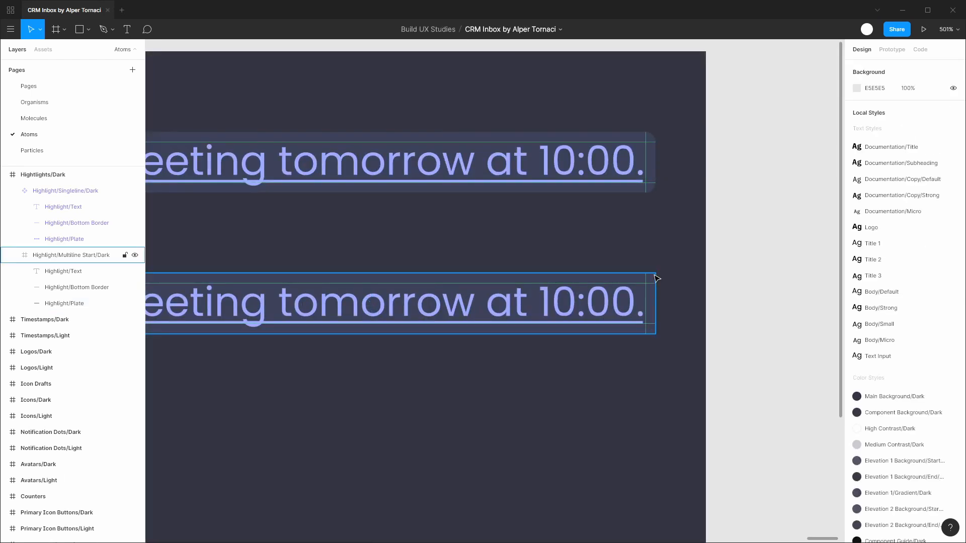
pyautogui.scroll(-3, 653, 317)
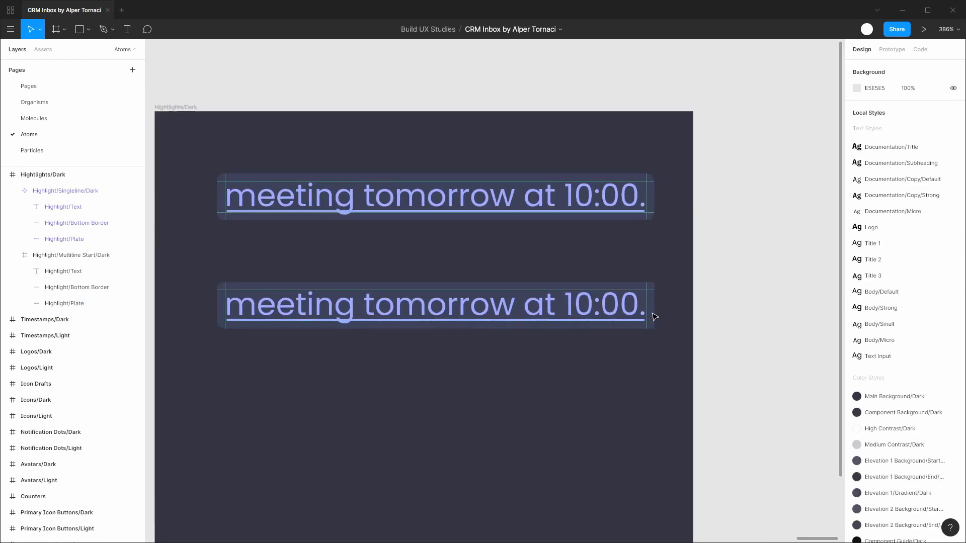
# Step: Shorten the multiline start highlight's text to "meeting"
pyautogui.click(382, 313)
pyautogui.click(382, 313)
pyautogui.doubleClick(383, 313)
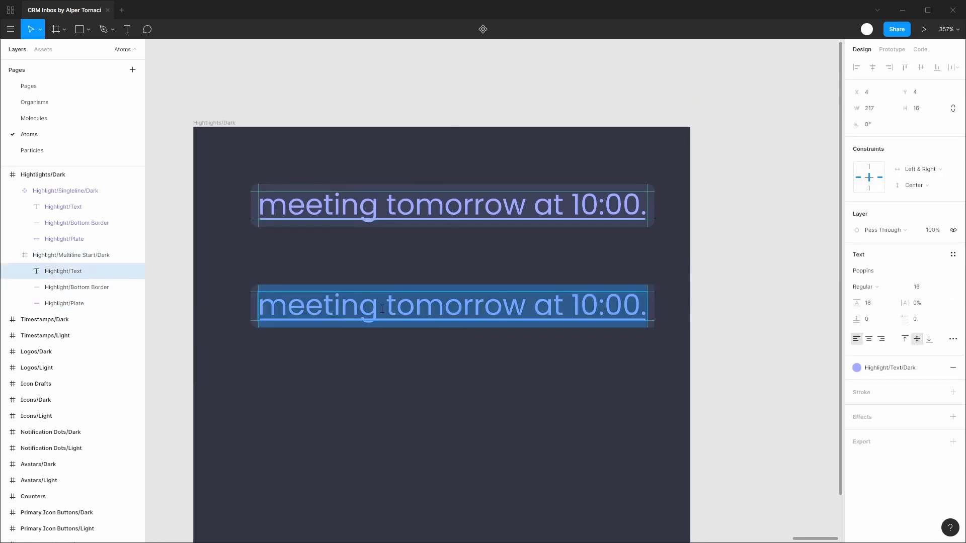
pyautogui.moveTo(380, 313); pyautogui.dragTo(656, 311)
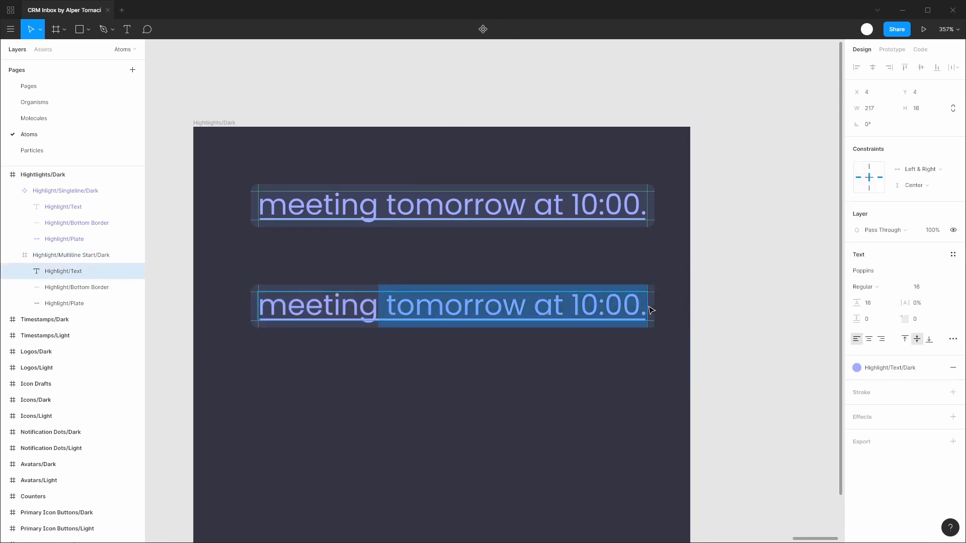
pyautogui.press('BackSpace')
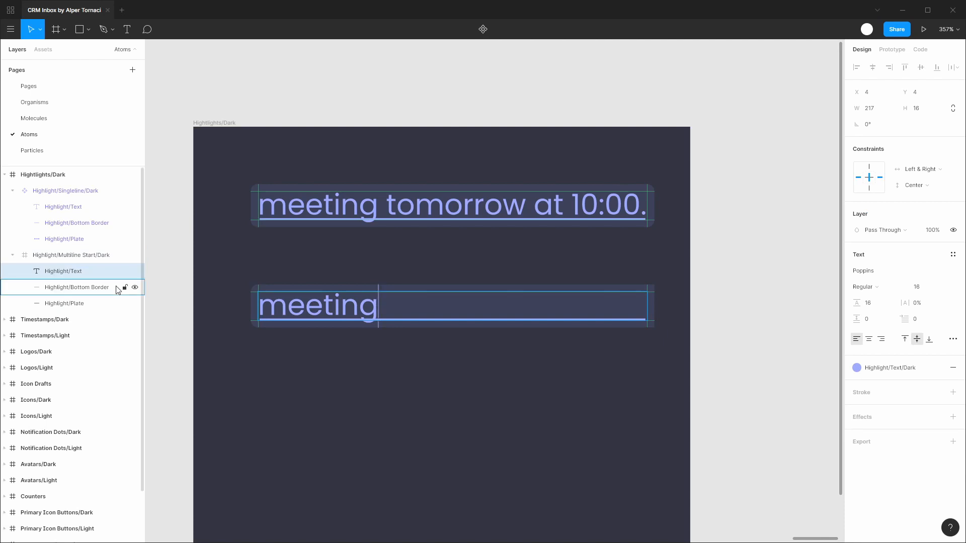
# Step: Narrow the Highlight/Multiline Start/Dark frame to a width of 76 around its text, keeping it at X 32
pyautogui.click(72, 287)
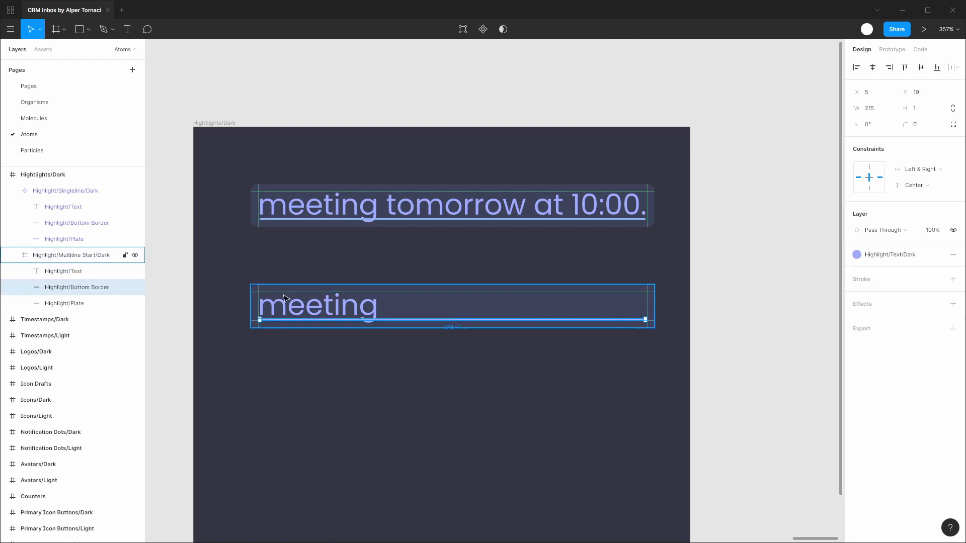
pyautogui.click(77, 256)
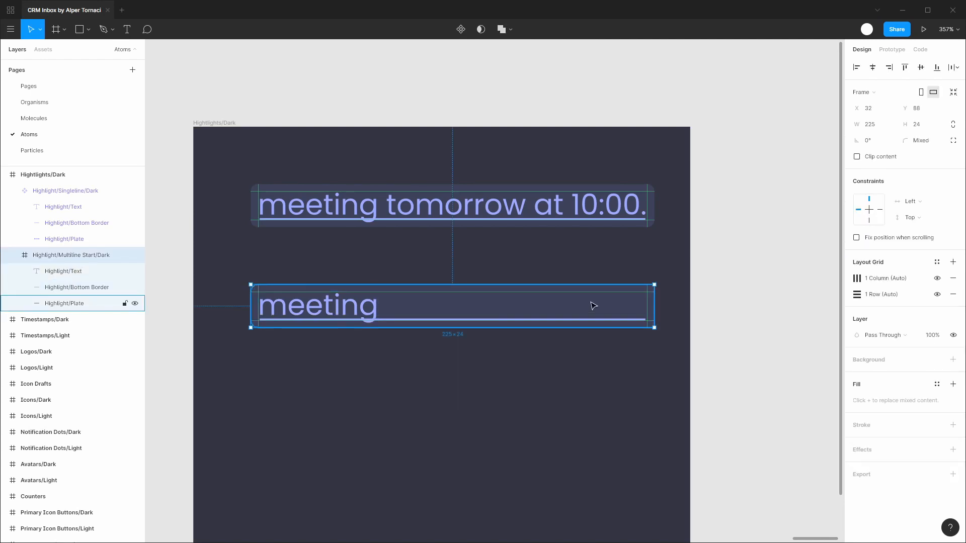
pyautogui.hotkey('ctrl', 'shift', 'Left')
pyautogui.hotkey('ctrl', 'shift', 'Left')
pyautogui.hotkey('ctrl', 'shift', 'Left')
pyautogui.hotkey('ctrl', 'shift', 'Left')
pyautogui.hotkey('ctrl', 'shift', 'Left')
pyautogui.hotkey('ctrl', 'shift', 'Left')
pyautogui.hotkey('ctrl', 'shift', 'Left')
pyautogui.hotkey('ctrl', 'shift', 'Left')
pyautogui.hotkey('ctrl', 'shift', 'Left')
pyautogui.hotkey('ctrl', 'shift', 'Left')
pyautogui.hotkey('ctrl', 'shift', 'Left')
pyautogui.hotkey('ctrl', 'shift', 'Left')
pyautogui.hotkey('ctrl', 'shift', 'Left')
pyautogui.hotkey('ctrl', 'shift', 'Left')
pyautogui.hotkey('ctrl', 'shift', 'Left')
pyautogui.hotkey('ctrl', 'shift', 'Left')
pyautogui.hotkey('ctrl', 'shift', 'Left')
pyautogui.hotkey('ctrl', 'shift', 'Left')
pyautogui.hotkey('ctrl', 'shift', 'Left')
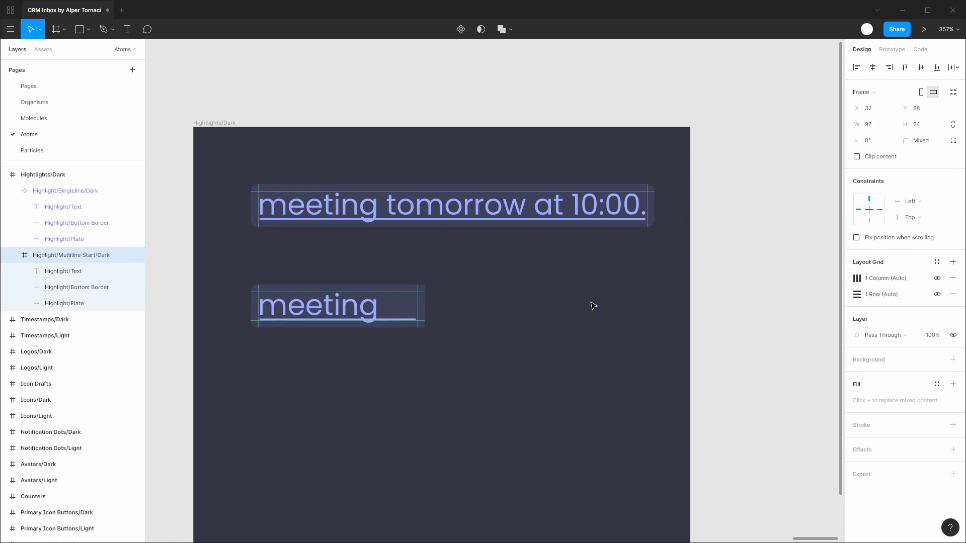
pyautogui.hotkey('shift', 'Right')
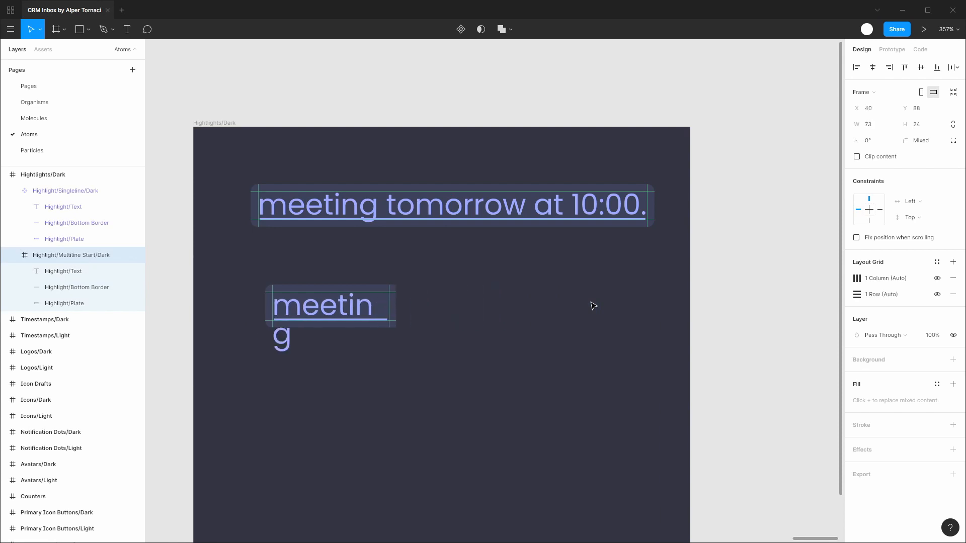
pyautogui.hotkey('shift', 'Left')
pyautogui.hotkey('ctrl', 'Right')
pyautogui.hotkey('ctrl', 'Right')
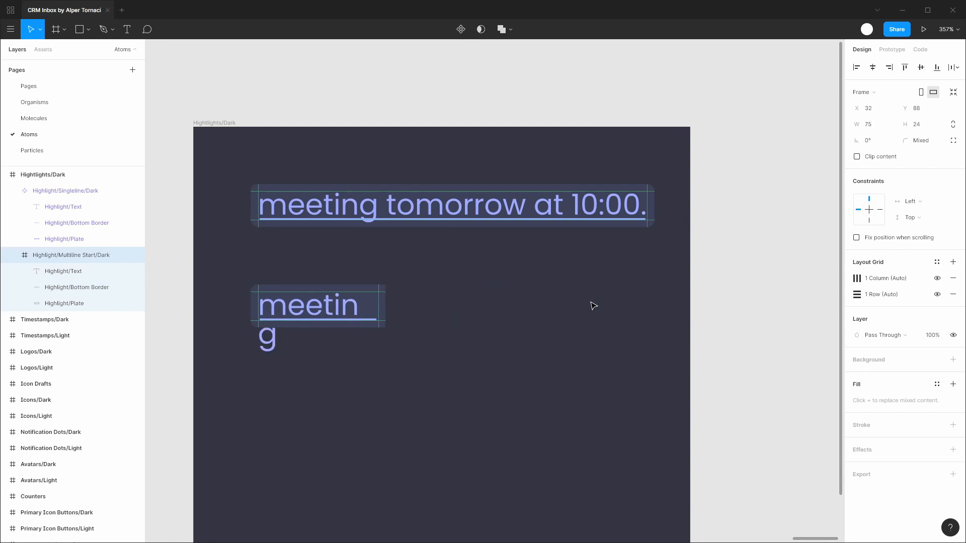
pyautogui.hotkey('ctrl', 'Right')
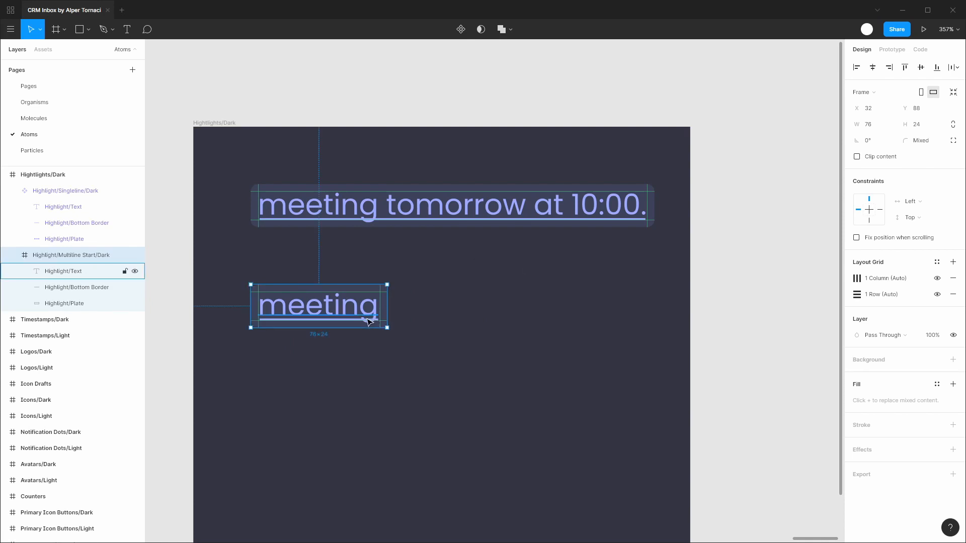
# Step: Extend the multiline start highlight's bottom border to the frame's right edge, giving it a width of 71
pyautogui.scroll(5, 370, 322)
pyautogui.hscroll(-3, 374, 279)
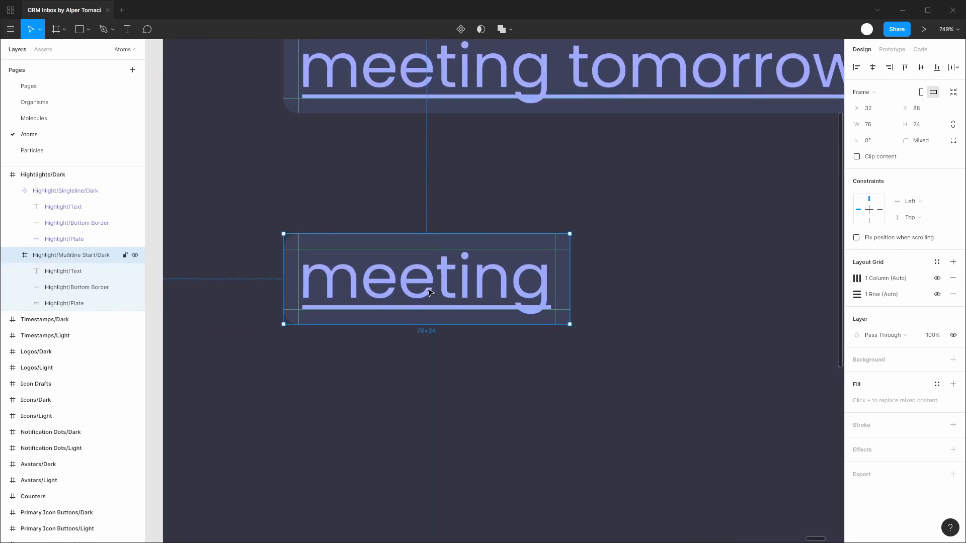
pyautogui.click(84, 277)
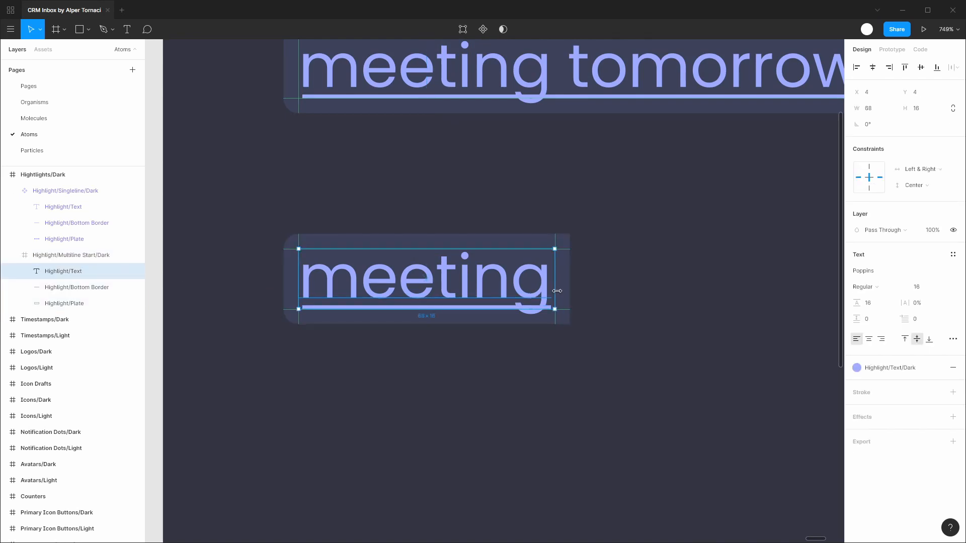
pyautogui.click(138, 289)
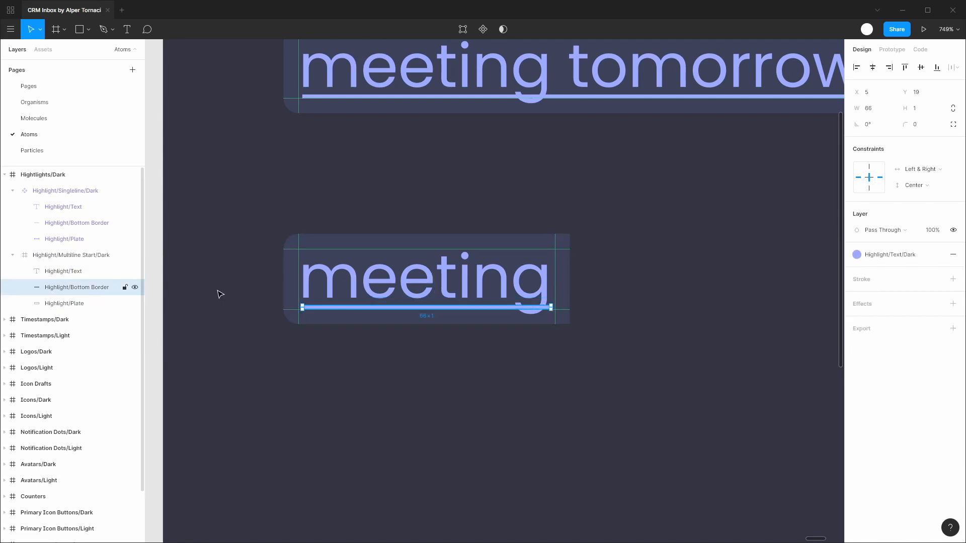
pyautogui.moveTo(553, 309); pyautogui.dragTo(570, 307)
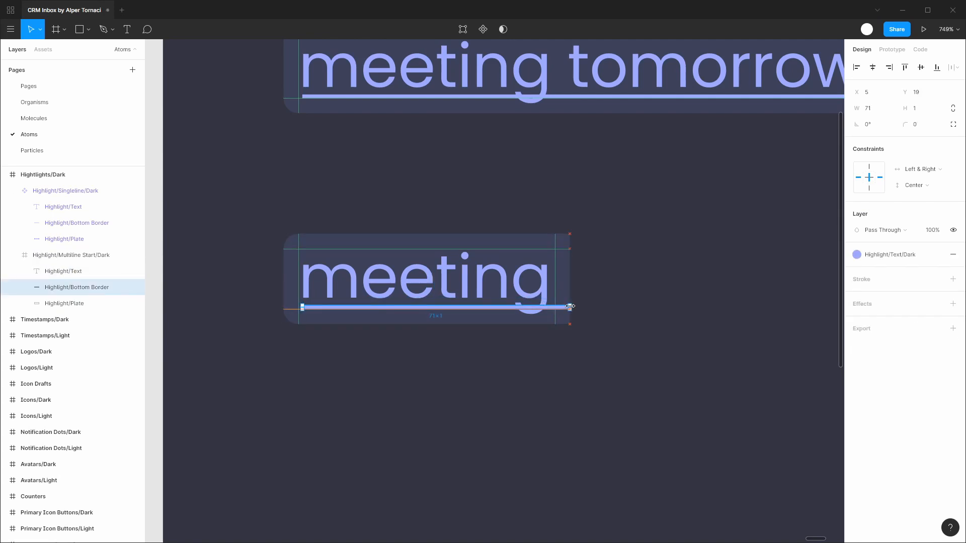
# Step: Narrow the Highlight/Multiline Start/Dark frame to a width of 72
pyautogui.click(55, 260)
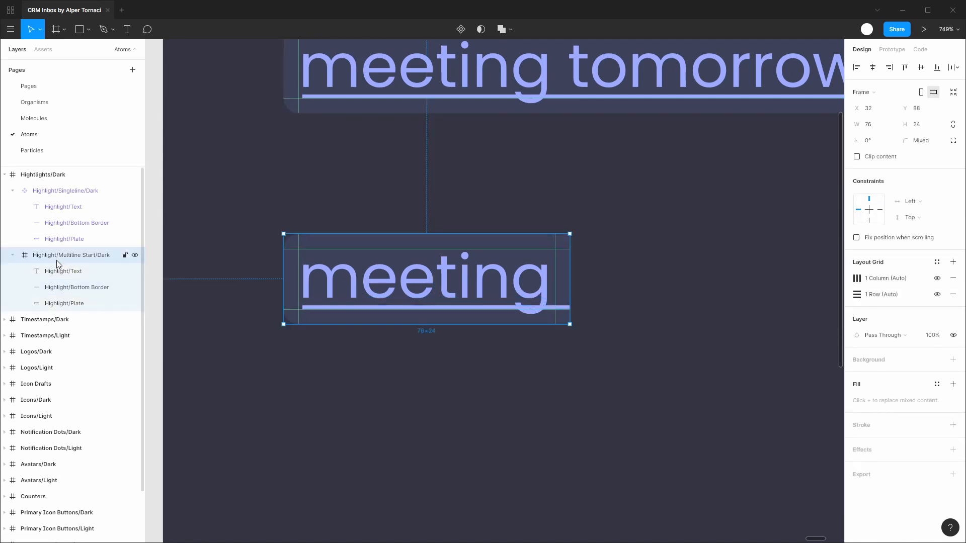
pyautogui.hotkey('ctrl', 'Left')
pyautogui.hotkey('ctrl', 'Left')
pyautogui.hotkey('ctrl', 'Left')
pyautogui.hotkey('ctrl', 'Left')
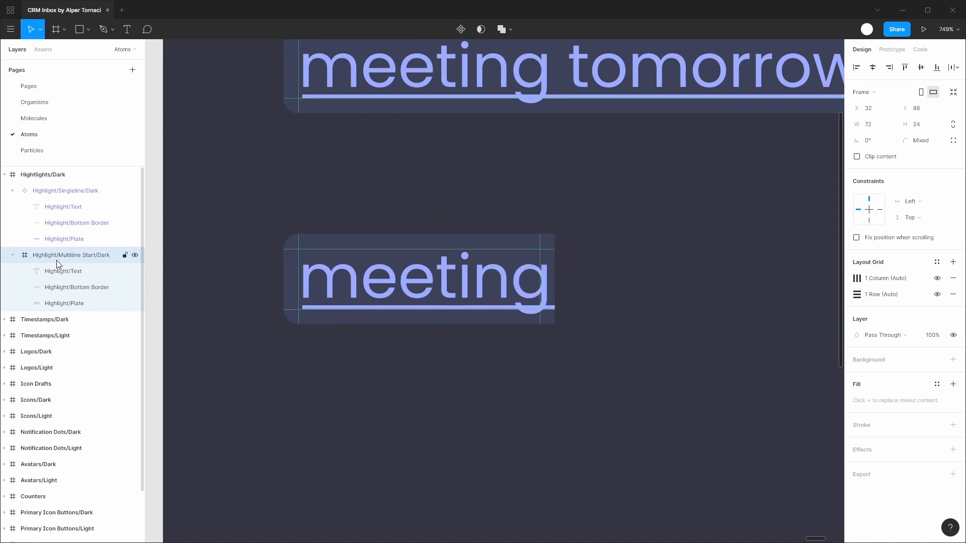
# Step: Change the multiline start frame's column grid to type Left with a width of 4 and an offset of 0
pyautogui.click(858, 280)
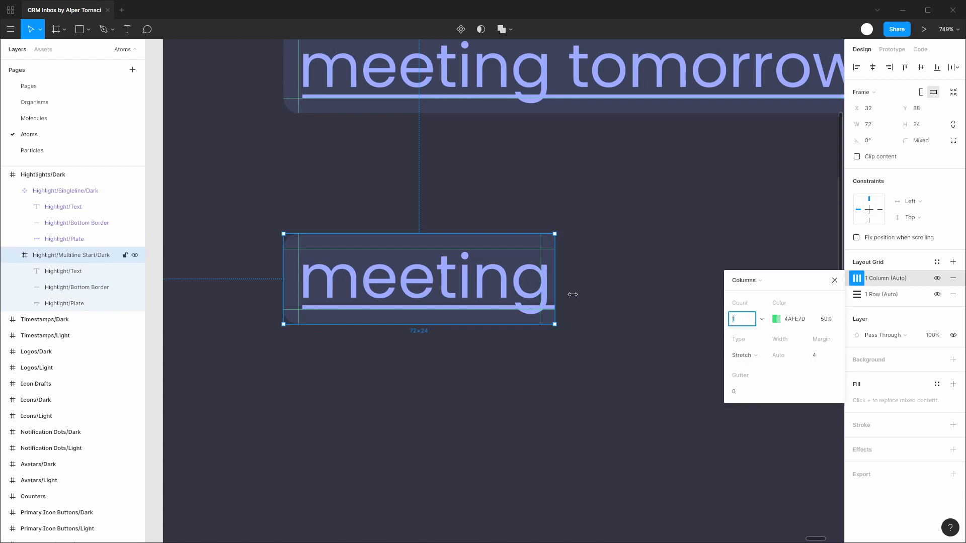
pyautogui.click(743, 356)
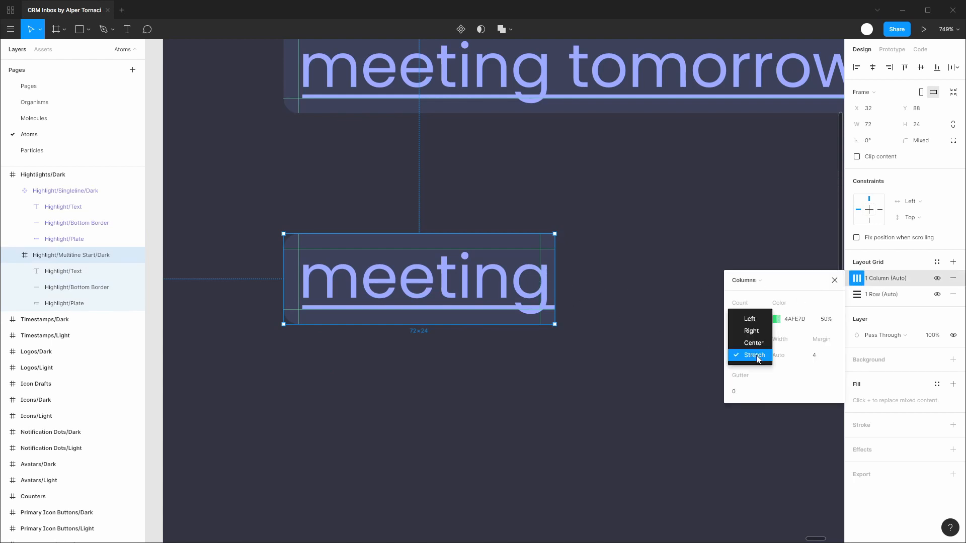
pyautogui.click(760, 321)
pyautogui.click(822, 355)
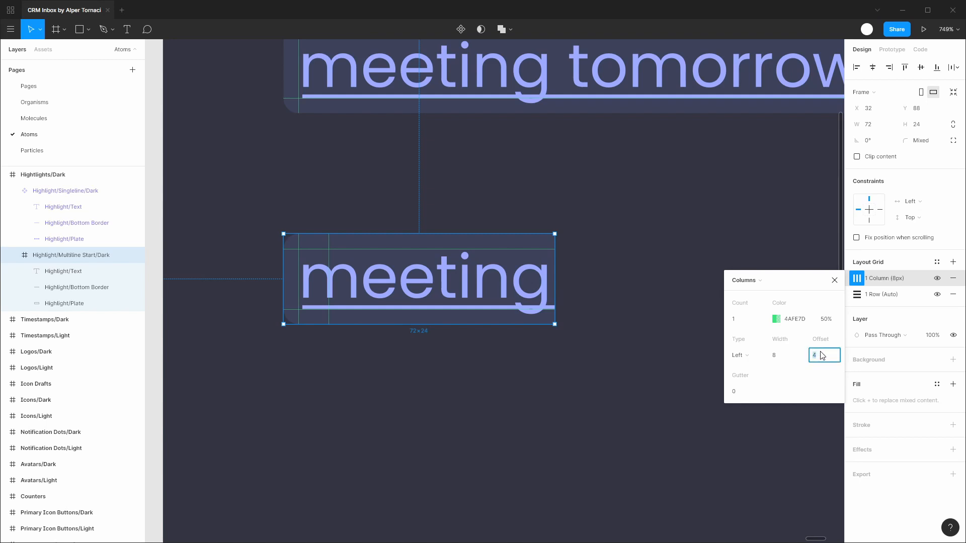
pyautogui.click(793, 358)
pyautogui.write('4')
pyautogui.click(834, 361)
pyautogui.write('0')
pyautogui.press('Return')
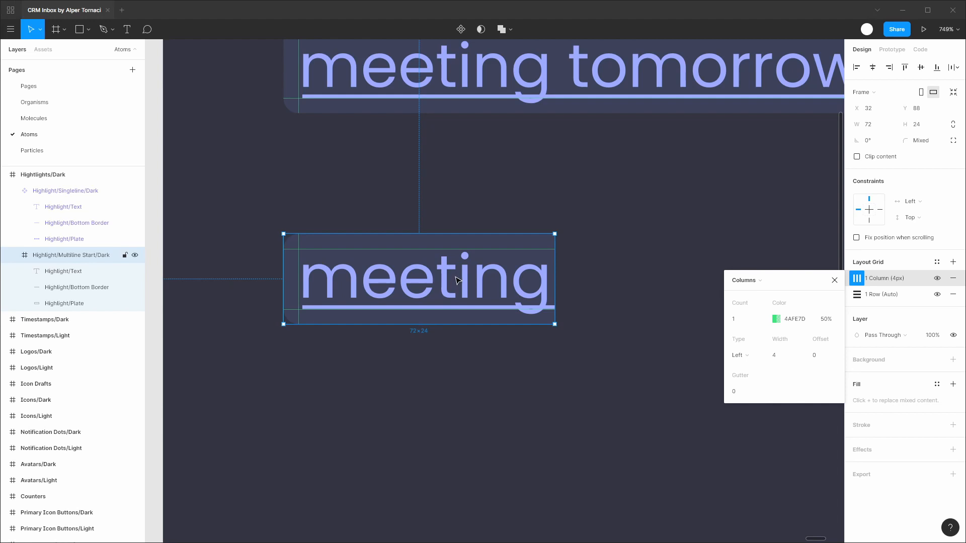
pyautogui.click(895, 278)
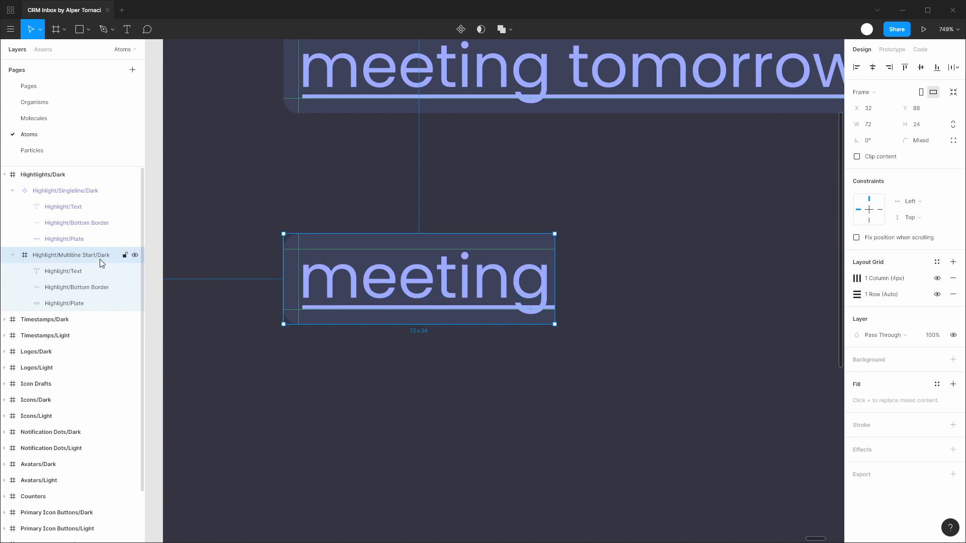
# Step: Turn the Highlight/Multiline Start/Dark frame into a component and check the multiline text selection in the browser's Narative article
pyautogui.hotkey('ctrl', 'alt', 'k')
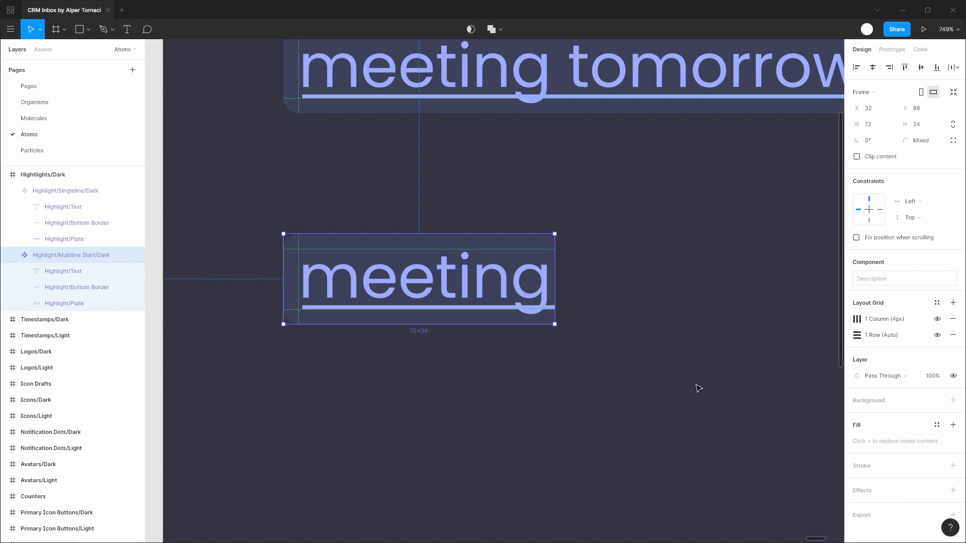
pyautogui.hotkey('alt', 'Tab')
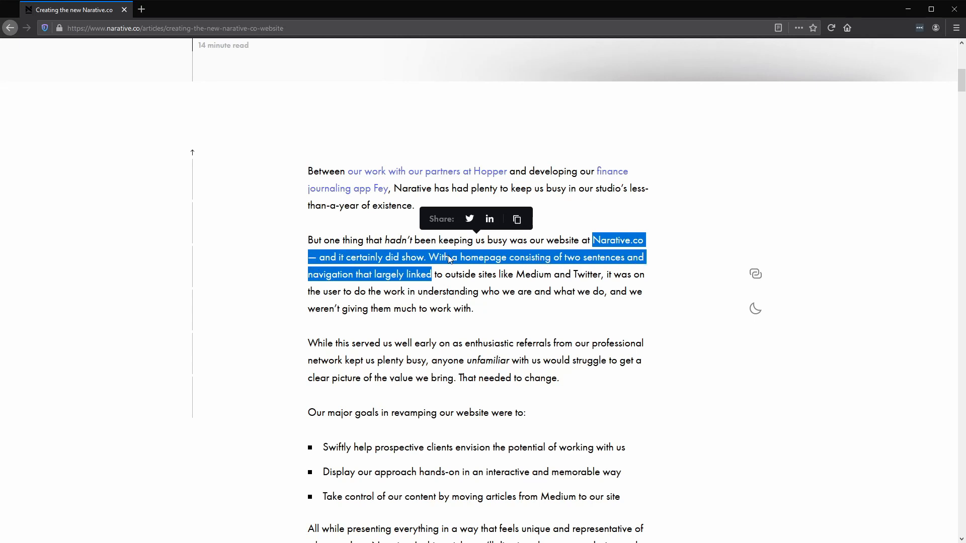
pyautogui.hotkey('alt', 'Tab')
# Step: Duplicate the multiline start highlight below the original at X 32, Y 144 and detach the copy from its component
pyautogui.moveTo(457, 244); pyautogui.dragTo(456, 452)
pyautogui.scroll(-3, 164, 308)
pyautogui.moveTo(71, 258); pyautogui.dragTo(74, 319)
pyautogui.rightClick(74, 319)
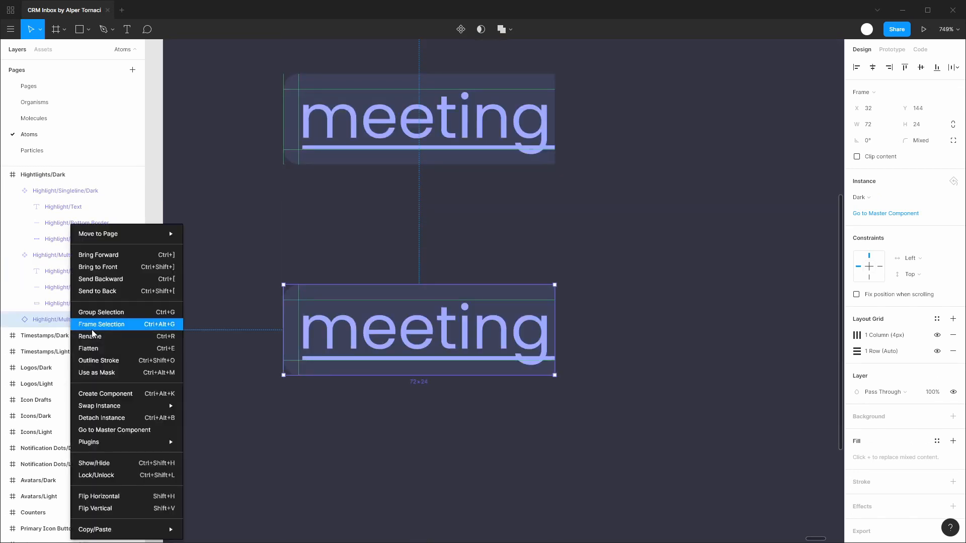
pyautogui.click(111, 423)
# Step: Rename the detached highlight copy as Highlight/Multiline Middle/Dark
pyautogui.doubleClick(83, 320)
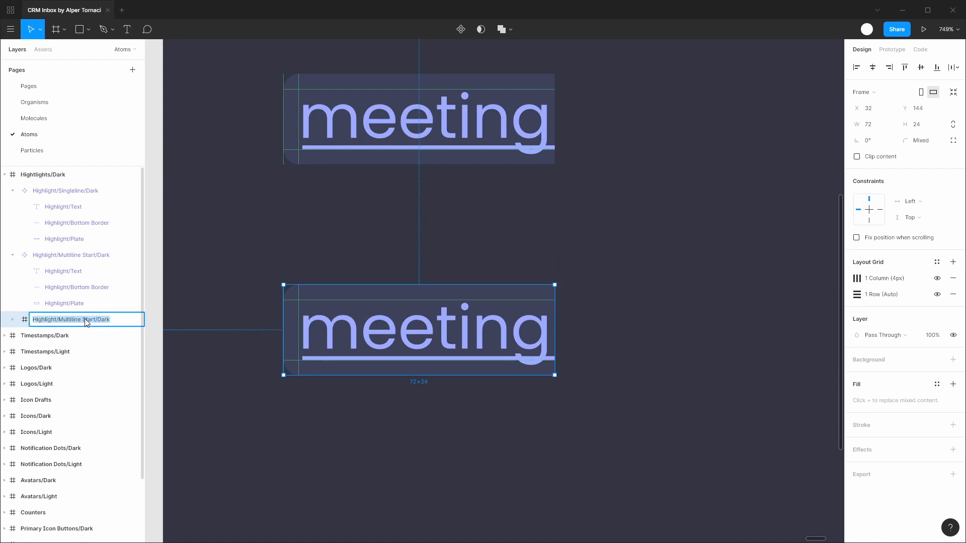
pyautogui.click(83, 321)
pyautogui.doubleClick(84, 325)
pyautogui.write('Middle')
pyautogui.press('Return')
# Step: Stretch the multiline middle highlight's text box to the frame's left edge, at X 0 with a width of 72
pyautogui.click(12, 320)
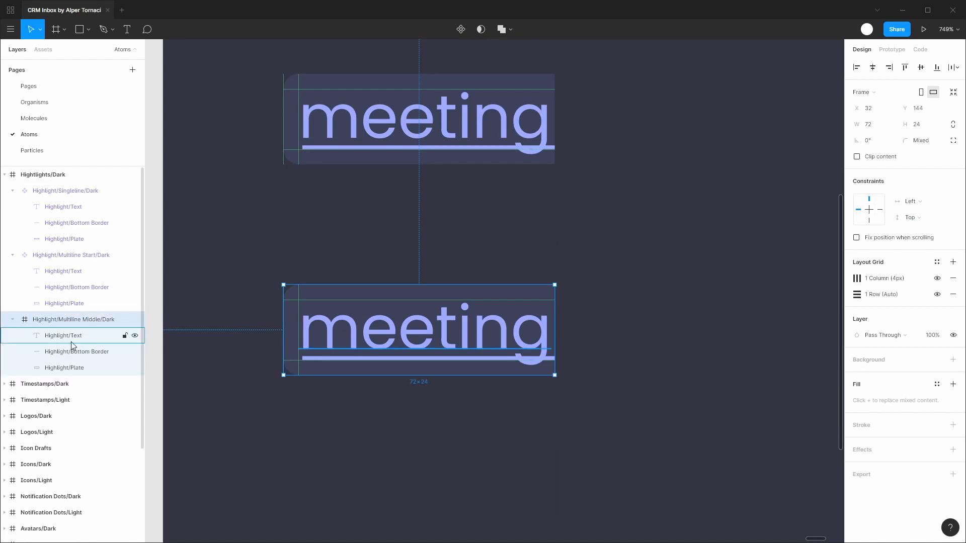
pyautogui.click(76, 335)
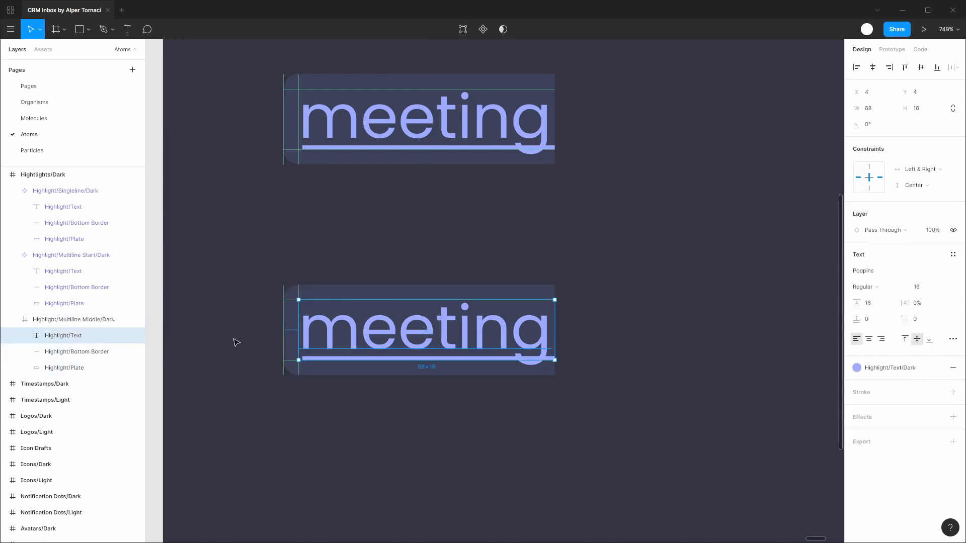
pyautogui.moveTo(297, 333); pyautogui.dragTo(284, 333)
# Step: Set all corner radii of the multiline middle highlight's plate to 0
pyautogui.click(50, 368)
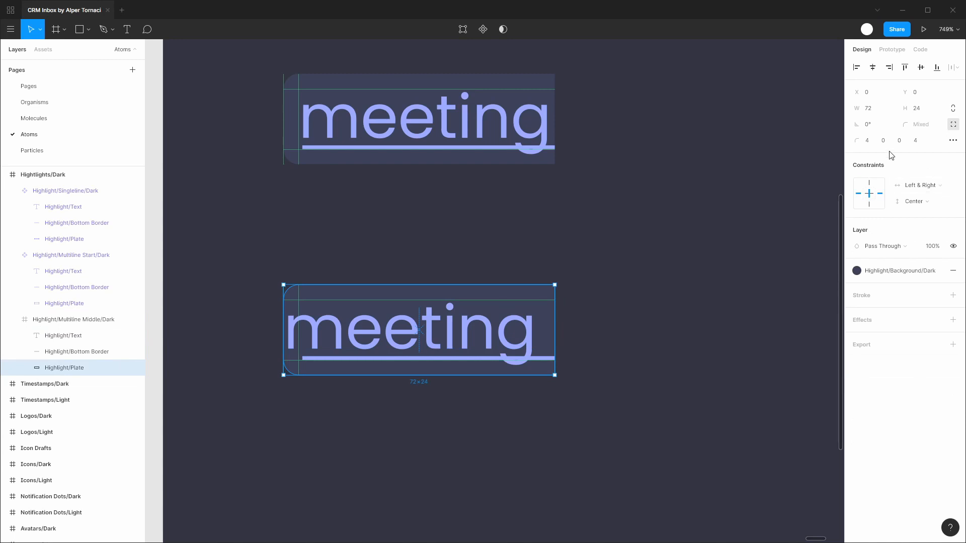
pyautogui.click(870, 142)
pyautogui.write('0')
pyautogui.press('Tab')
pyautogui.press('Tab')
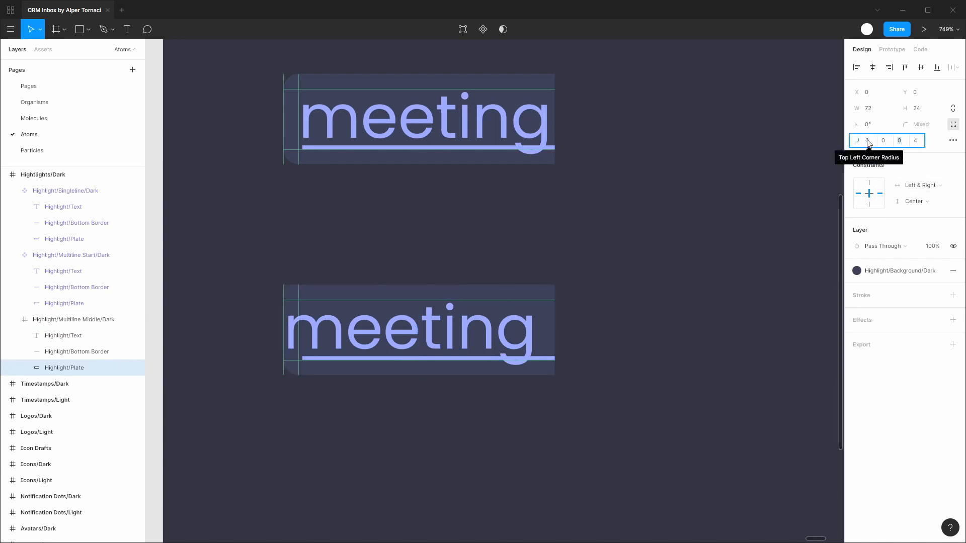
pyautogui.click(954, 125)
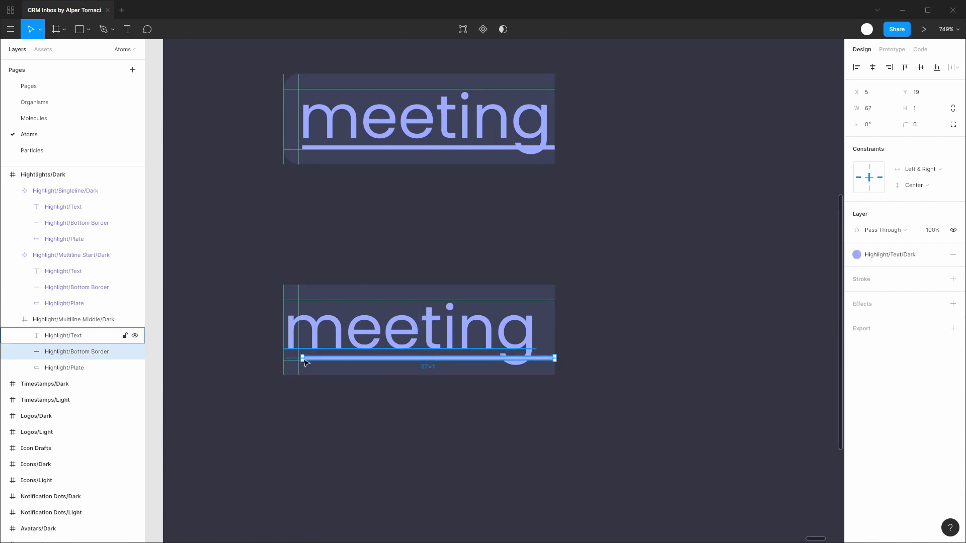
# Step: Extend the multiline middle highlight's bottom border to the frame's left edge and remove the frame's column grid
pyautogui.moveTo(305, 362); pyautogui.dragTo(285, 356)
pyautogui.click(88, 320)
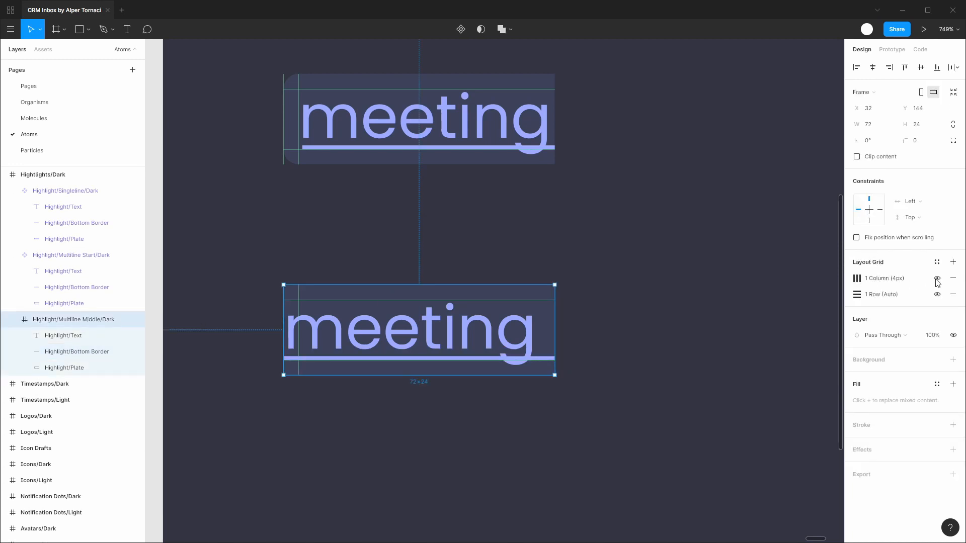
pyautogui.click(908, 280)
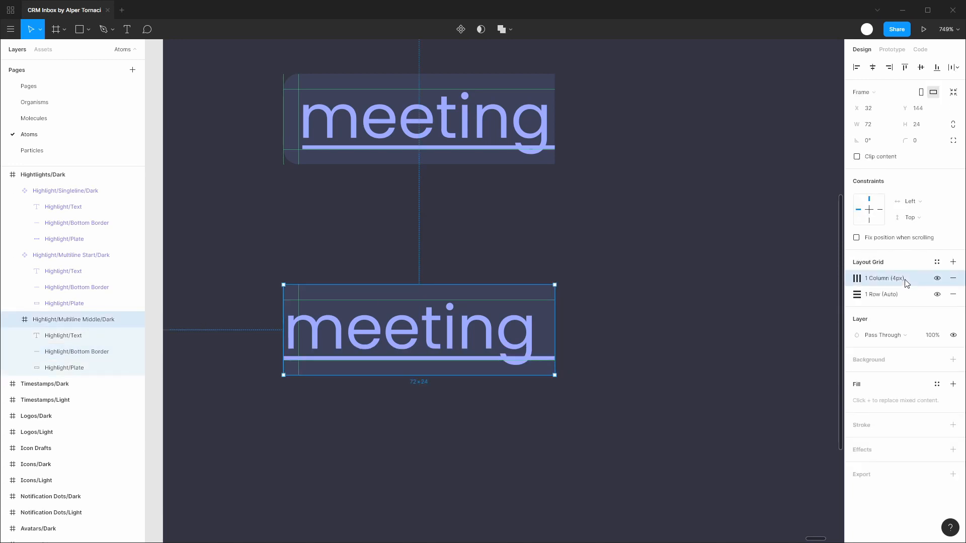
pyautogui.click(953, 280)
# Step: Replace the multiline middle highlight's text with "tommorrow at"
pyautogui.doubleClick(362, 331)
pyautogui.doubleClick(363, 332)
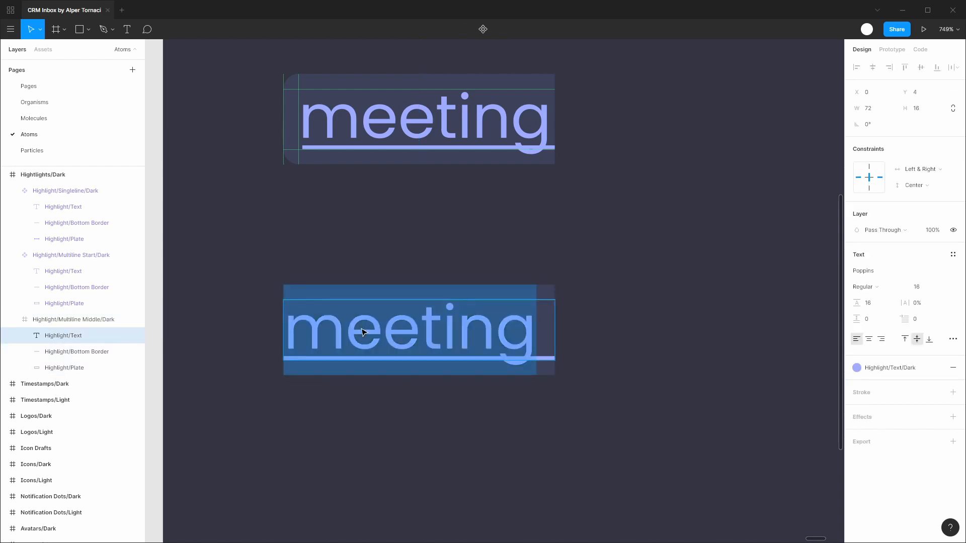
pyautogui.write('To')
pyautogui.press('BackSpace')
pyautogui.press('BackSpace')
pyautogui.write('tommr')
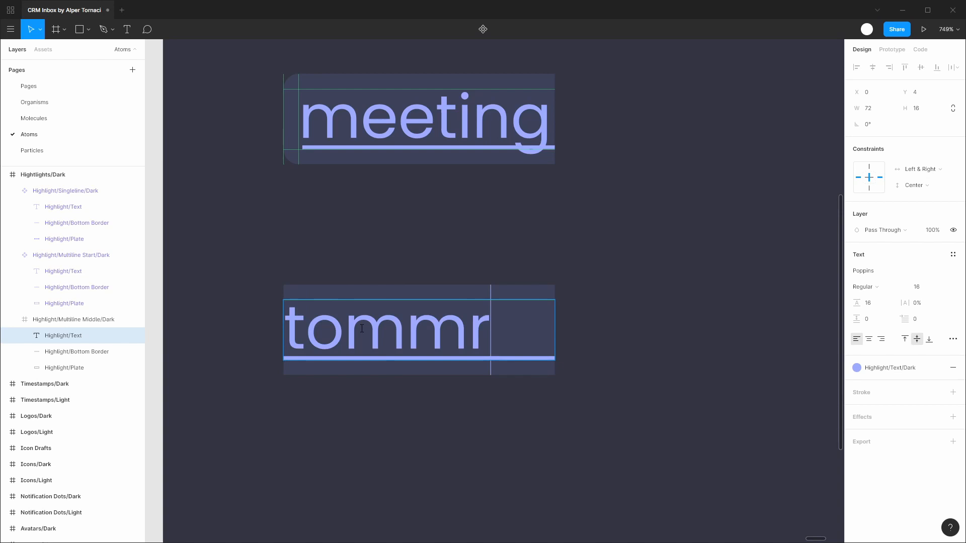
pyautogui.press('BackSpace')
pyautogui.write('orr')
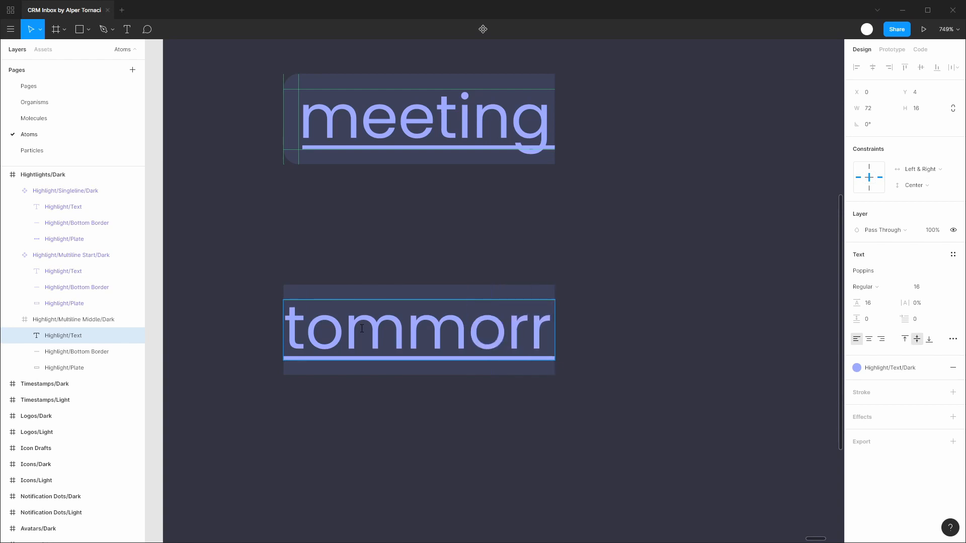
pyautogui.write('ow at')
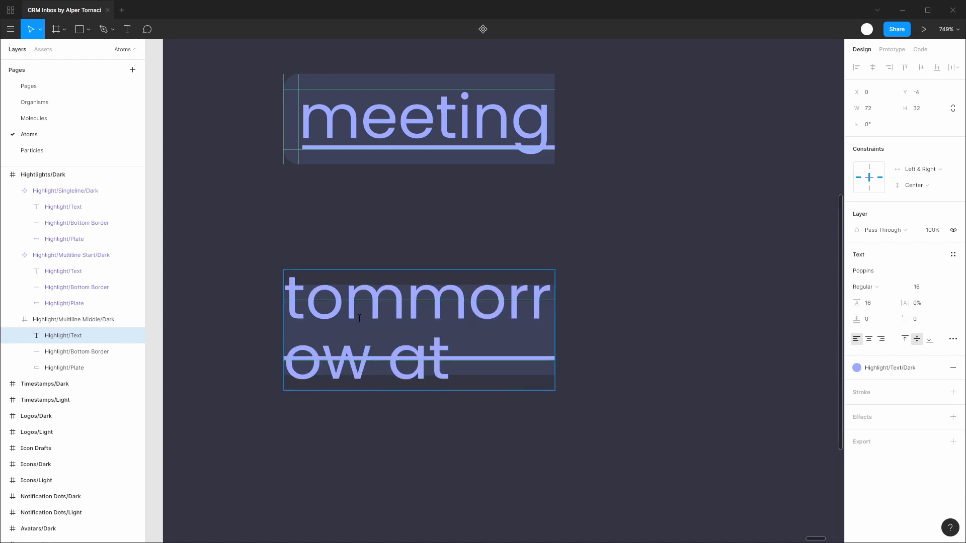
pyautogui.scroll(1, 487, 252)
pyautogui.scroll(-5, 495, 250)
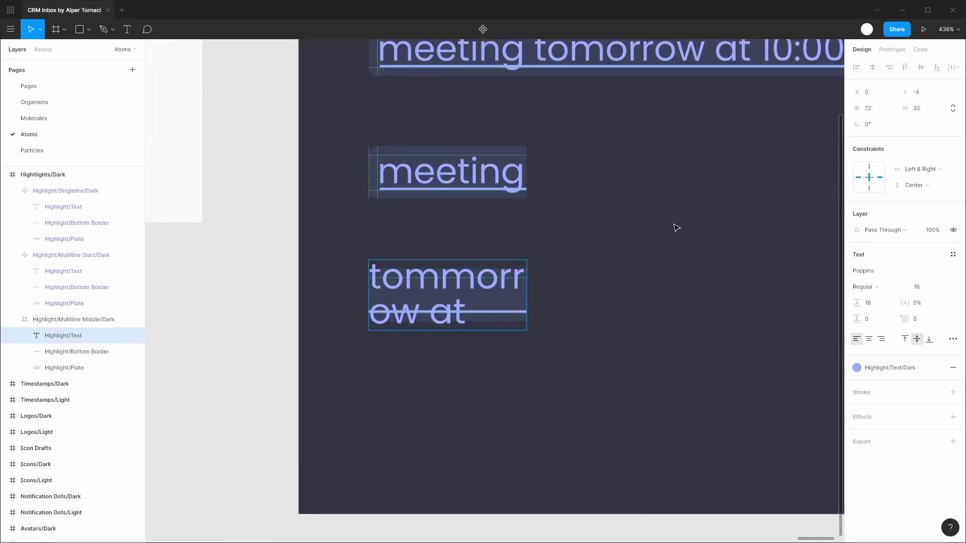
pyautogui.press('Escape')
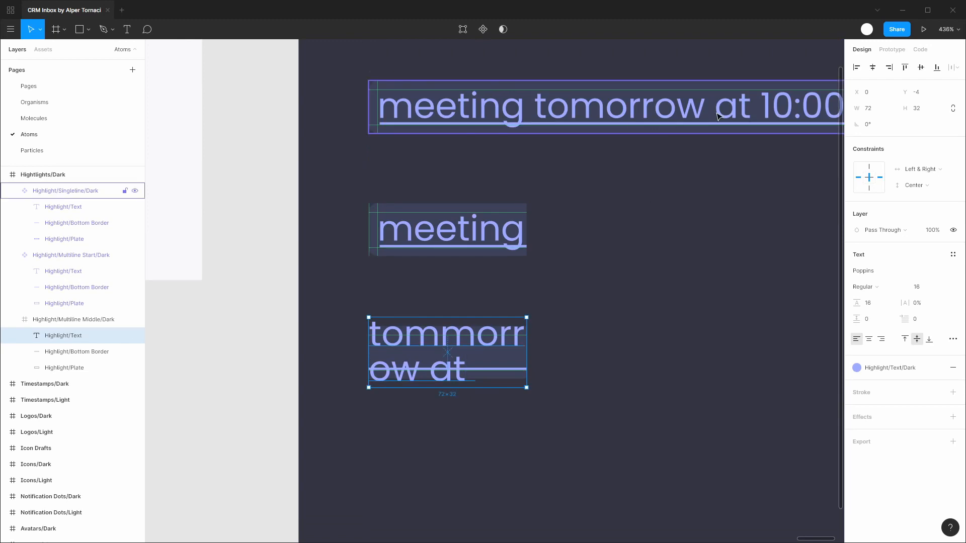
# Step: Widen the Highlight/Multiline Middle/Dark frame to a width of 116 so the text fits on one line
pyautogui.click(83, 320)
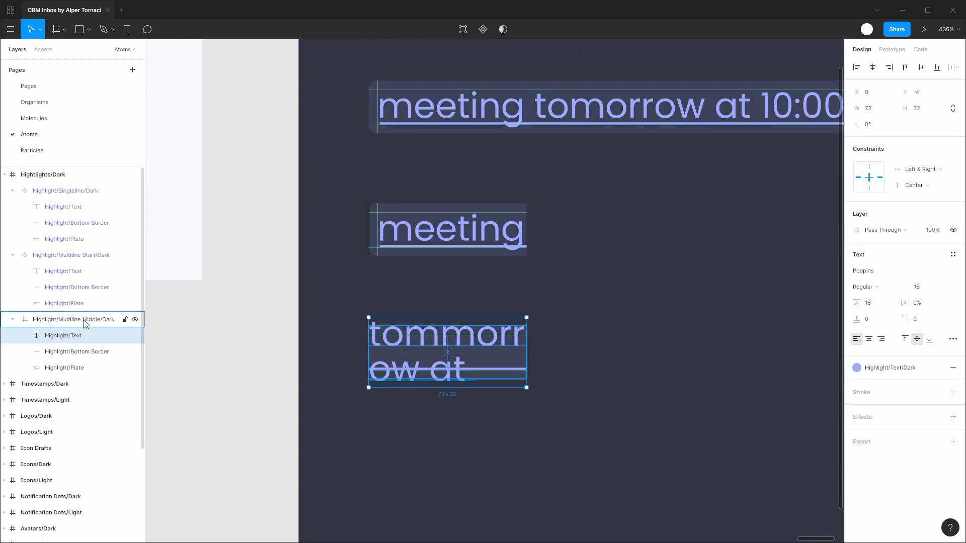
pyautogui.hotkey('ctrl', 'Right')
pyautogui.hotkey('ctrl', 'Right')
pyautogui.hotkey('ctrl', 'Right')
pyautogui.hotkey('ctrl', 'Right')
pyautogui.hotkey('ctrl', 'Right')
pyautogui.hotkey('ctrl', 'Right')
pyautogui.hotkey('ctrl', 'Right')
pyautogui.hotkey('ctrl', 'Right')
pyautogui.hotkey('ctrl', 'Right')
pyautogui.hotkey('ctrl', 'Right')
pyautogui.hotkey('ctrl', 'Right')
pyautogui.hotkey('ctrl', 'Right')
pyautogui.hotkey('ctrl', 'Right')
pyautogui.hotkey('ctrl', 'Right')
pyautogui.hotkey('ctrl', 'Right')
pyautogui.hotkey('ctrl', 'Right')
pyautogui.hotkey('ctrl', 'Right')
pyautogui.hotkey('ctrl', 'Right')
pyautogui.hotkey('ctrl', 'Right')
pyautogui.hotkey('ctrl', 'Right')
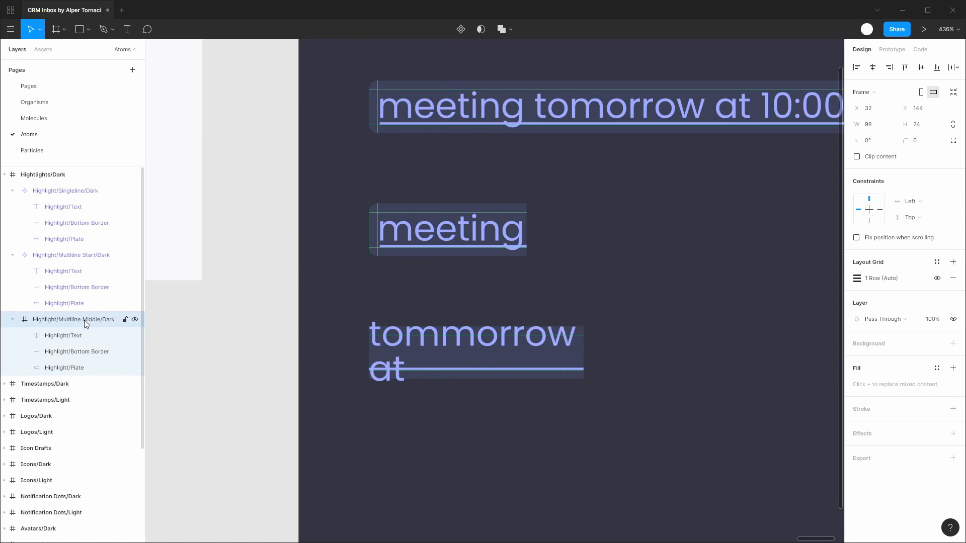
pyautogui.hotkey('ctrl', 'Right')
pyautogui.hotkey('ctrl', 'Right')
pyautogui.hotkey('ctrl', 'Right')
pyautogui.hotkey('ctrl', 'Right')
pyautogui.hotkey('ctrl', 'Right')
pyautogui.hotkey('ctrl', 'Right')
pyautogui.hotkey('ctrl', 'Right')
pyautogui.hotkey('ctrl', 'Right')
pyautogui.hotkey('ctrl', 'Right')
pyautogui.hotkey('ctrl', 'Right')
pyautogui.hotkey('ctrl', 'Right')
pyautogui.hotkey('ctrl', 'Right')
pyautogui.hotkey('ctrl', 'Right')
pyautogui.hotkey('ctrl', 'Right')
pyautogui.hotkey('ctrl', 'Right')
pyautogui.hotkey('ctrl', 'Right')
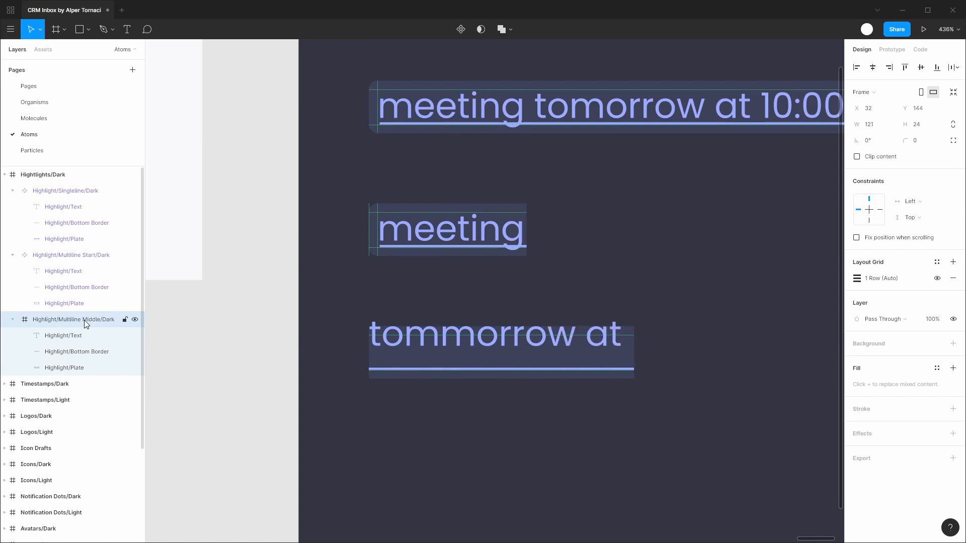
pyautogui.hotkey('ctrl', 'Left')
pyautogui.hotkey('ctrl', 'Left')
pyautogui.hotkey('ctrl', 'Left')
pyautogui.hotkey('ctrl', 'Left')
pyautogui.hotkey('ctrl', 'Right')
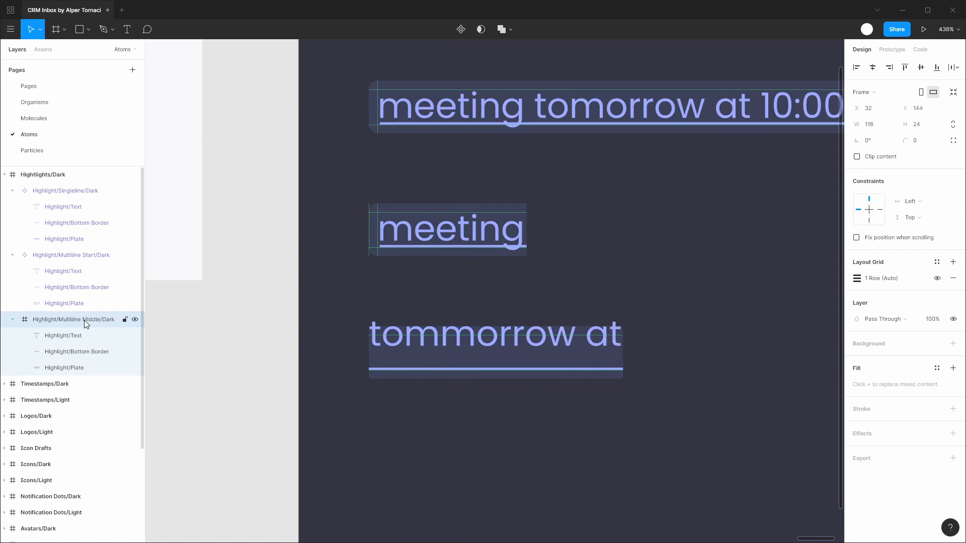
# Step: Move the multiline middle highlight's text down to Y 4 inside its frame and select the frame
pyautogui.click(68, 334)
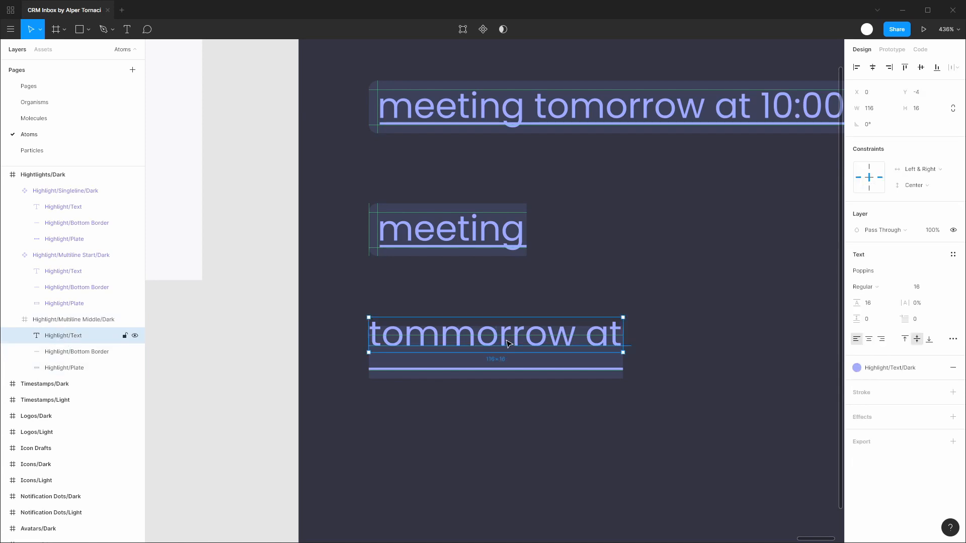
pyautogui.moveTo(507, 344); pyautogui.dragTo(508, 361)
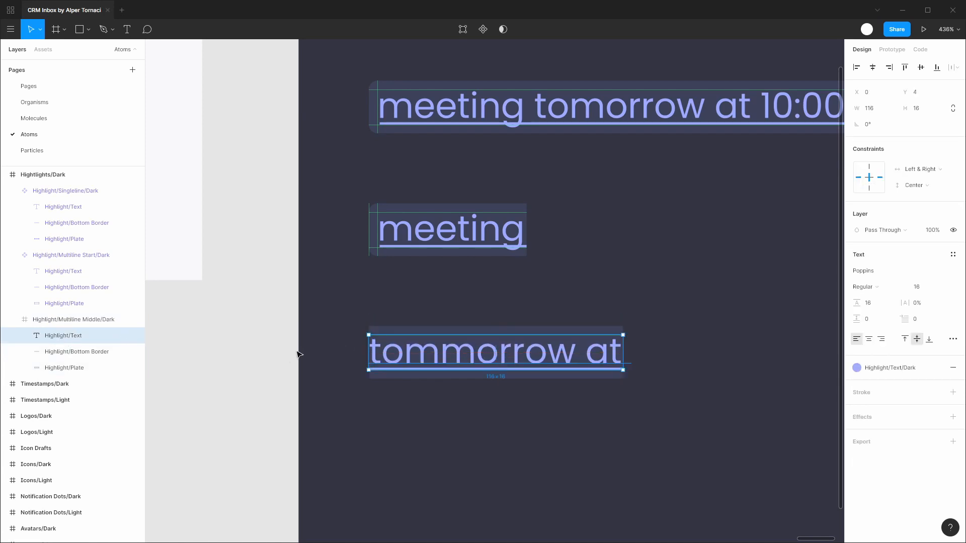
pyautogui.click(70, 321)
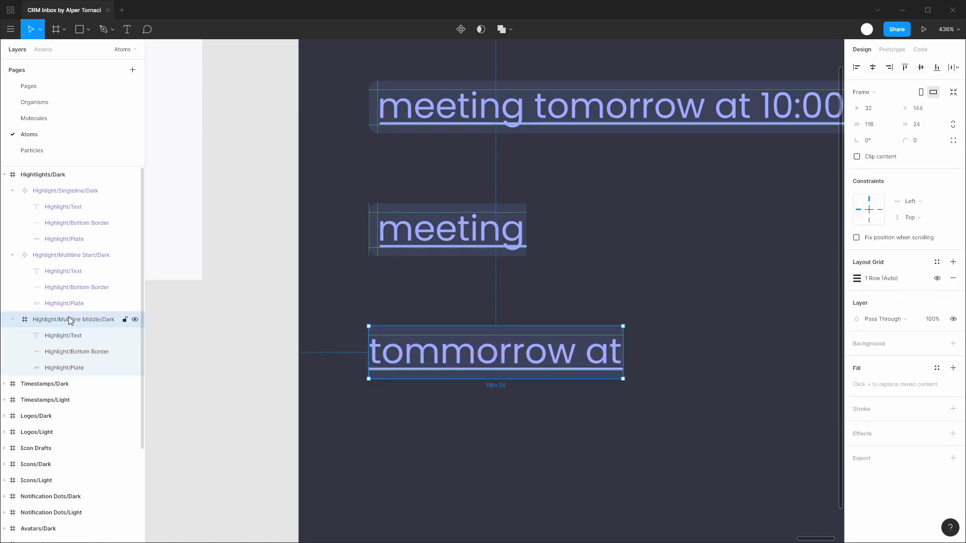
# Step: Turn the Highlight/Multiline Middle/Dark frame into a component and place a copy of it 32 below the original
pyautogui.hotkey('ctrl', 'alt', 'k')
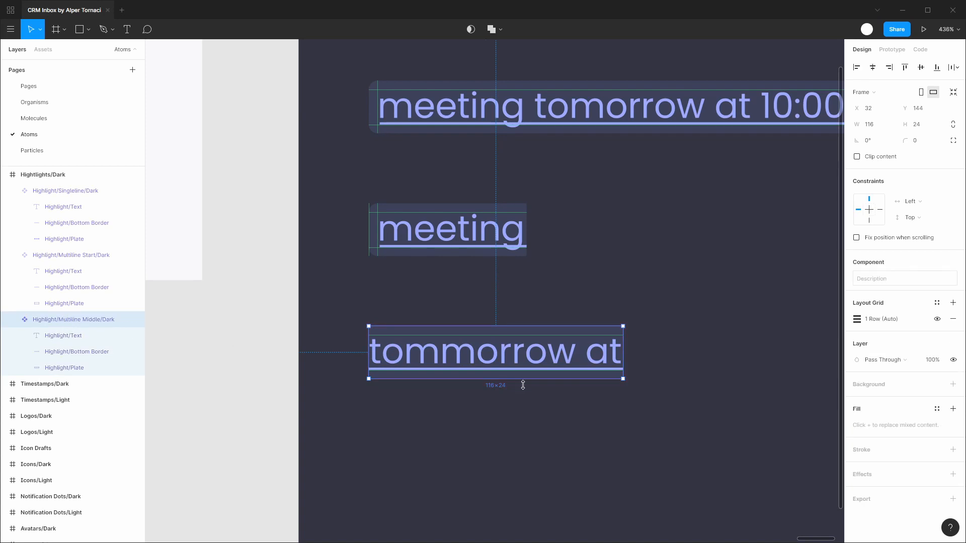
pyautogui.scroll(-2, 534, 356)
pyautogui.moveTo(539, 260); pyautogui.dragTo(536, 386)
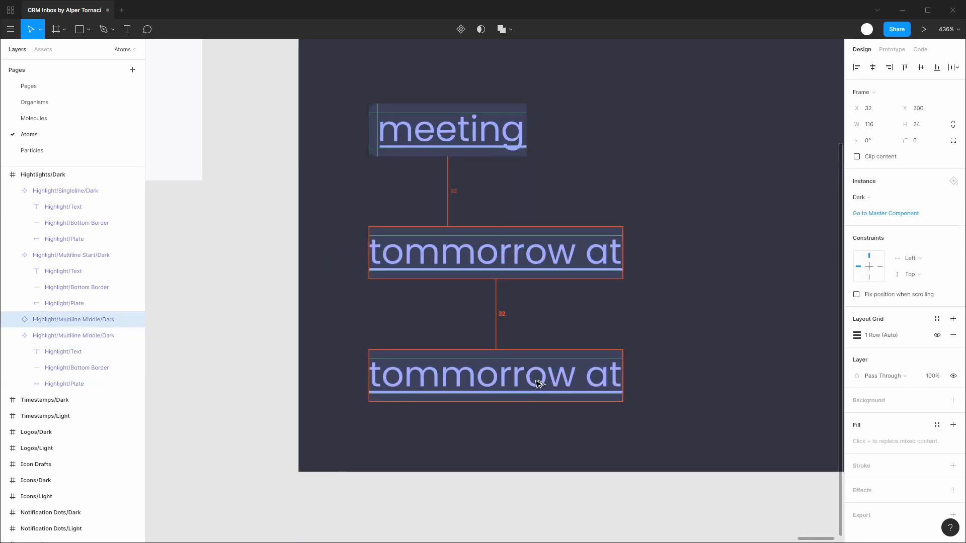
# Step: Collapse the multiline middle highlight layers and put the original component above its copy in the layer order
pyautogui.click(50, 335)
pyautogui.click(13, 335)
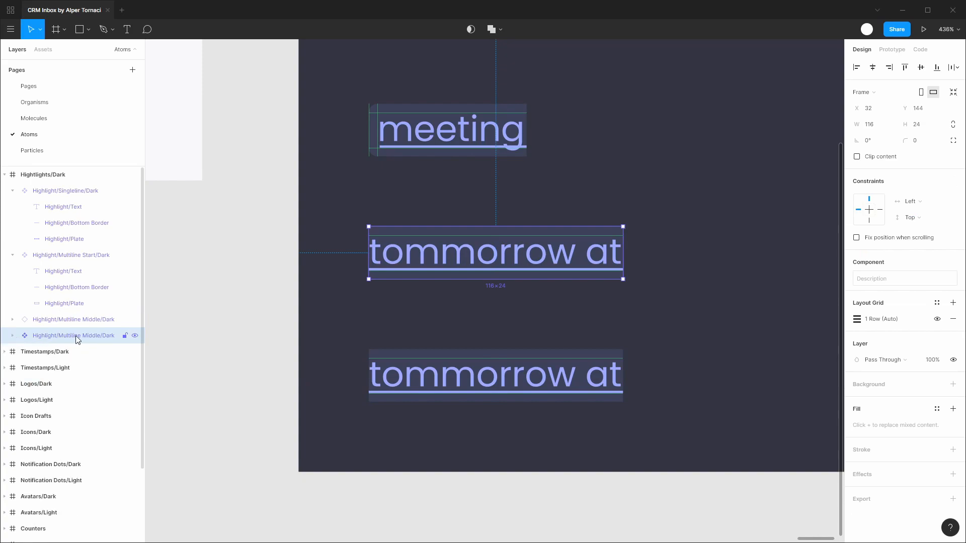
pyautogui.moveTo(74, 339)
pyautogui.mouseDown()
pyautogui.moveTo(78, 317)
pyautogui.moveTo(80, 335)
pyautogui.mouseUp()
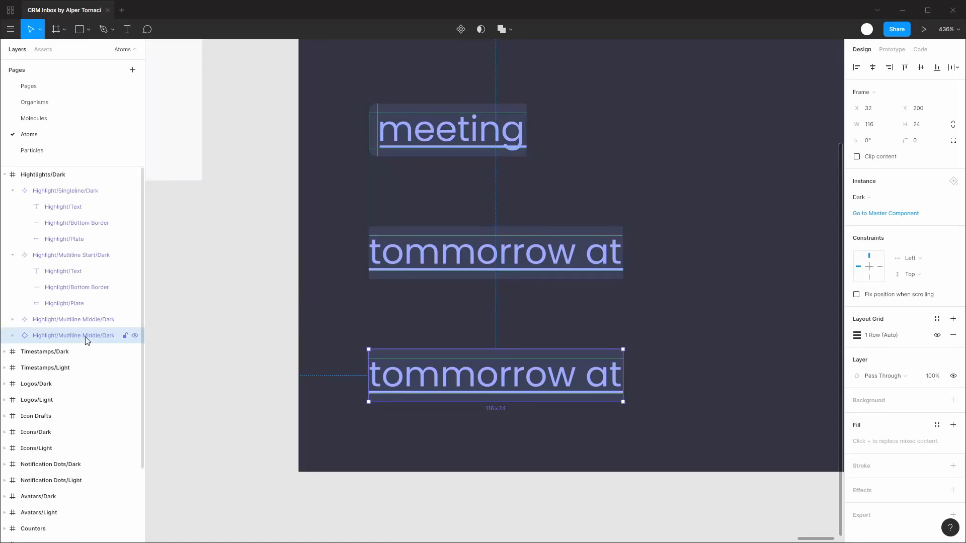
# Step: Rename the copied highlight as Highlight/Multiline End/Dark and detach it from its master component
pyautogui.doubleClick(86, 337)
pyautogui.click(86, 339)
pyautogui.moveTo(82, 336); pyautogui.dragTo(99, 338)
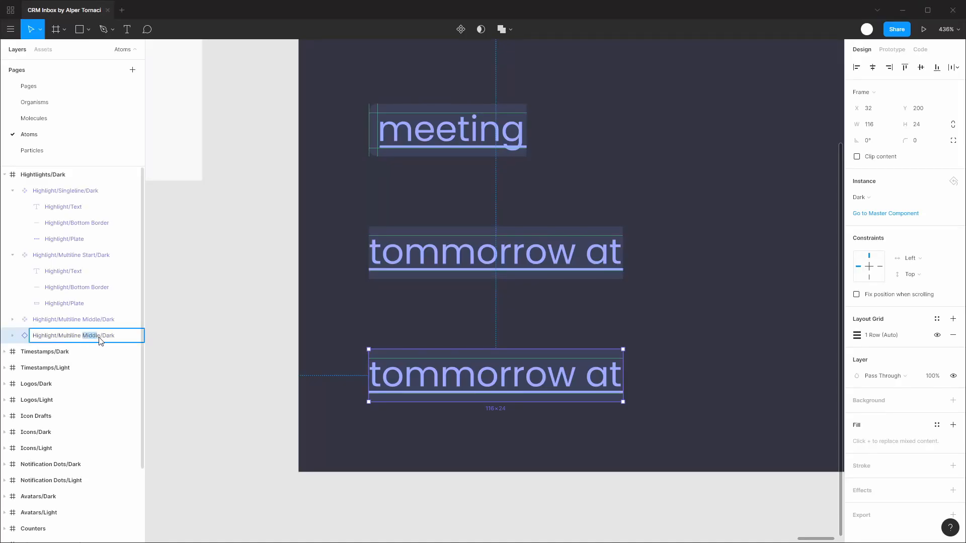
pyautogui.click(99, 338)
pyautogui.press('BackSpace')
pyautogui.write('End')
pyautogui.press('Return')
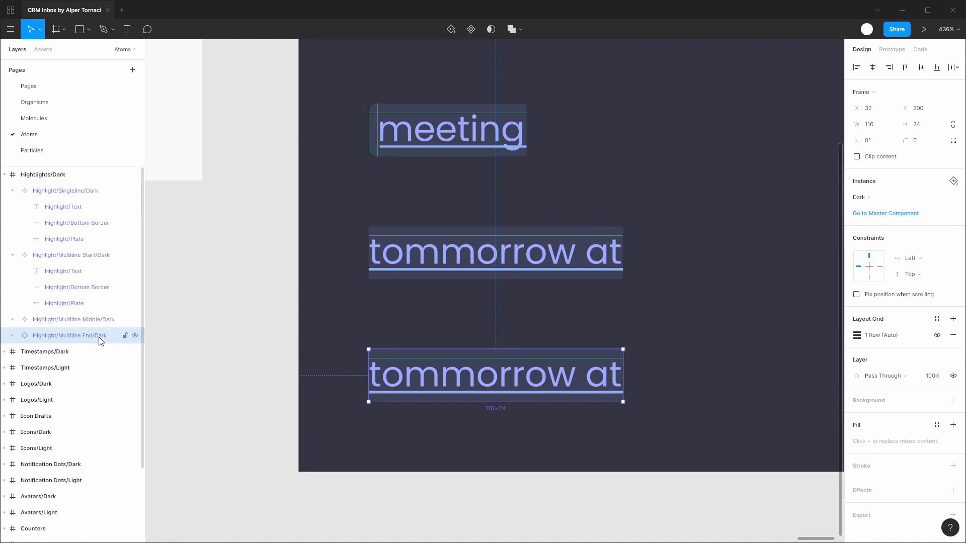
pyautogui.hotkey('ctrl', 'alt', 'b')
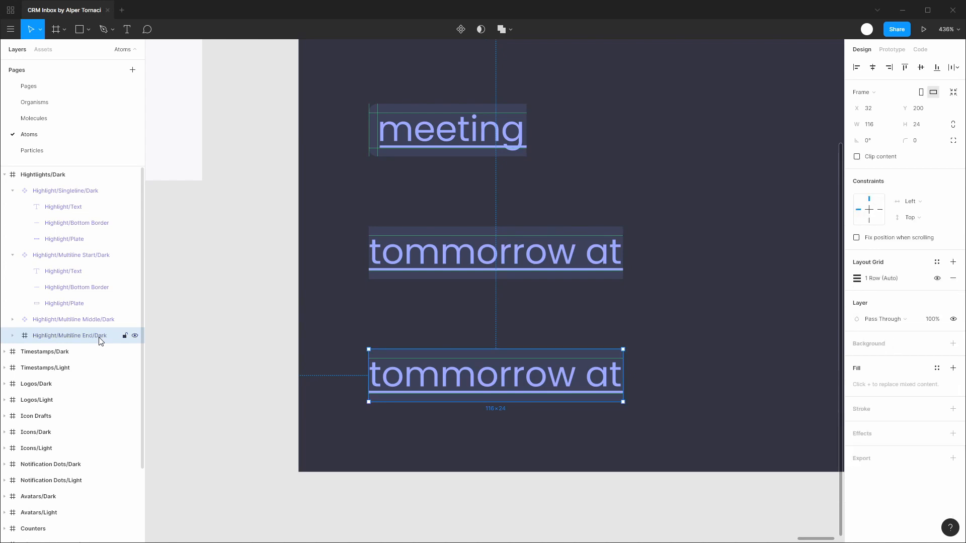
# Step: Round the two right corners of the multiline end highlight's plate with a radius of 4
pyautogui.click(13, 336)
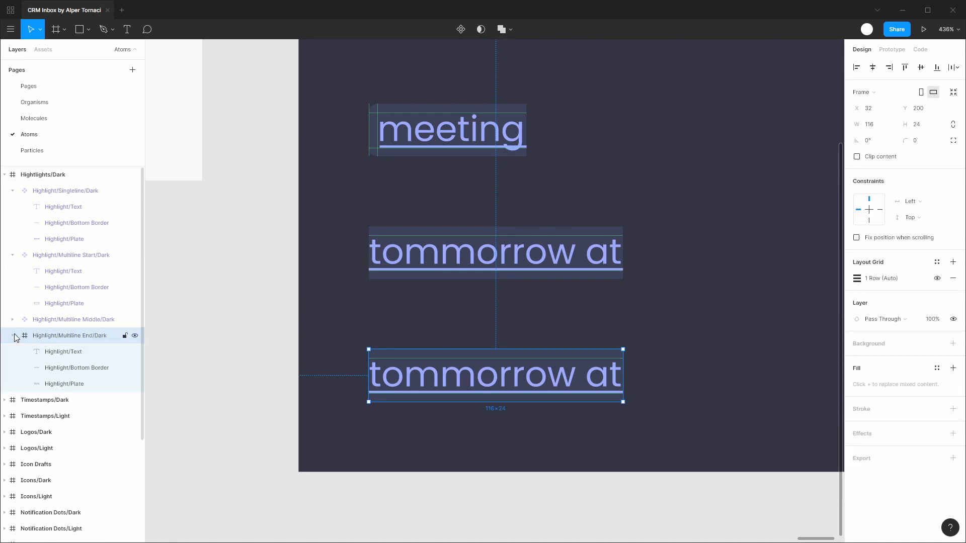
pyautogui.click(57, 352)
pyautogui.click(63, 384)
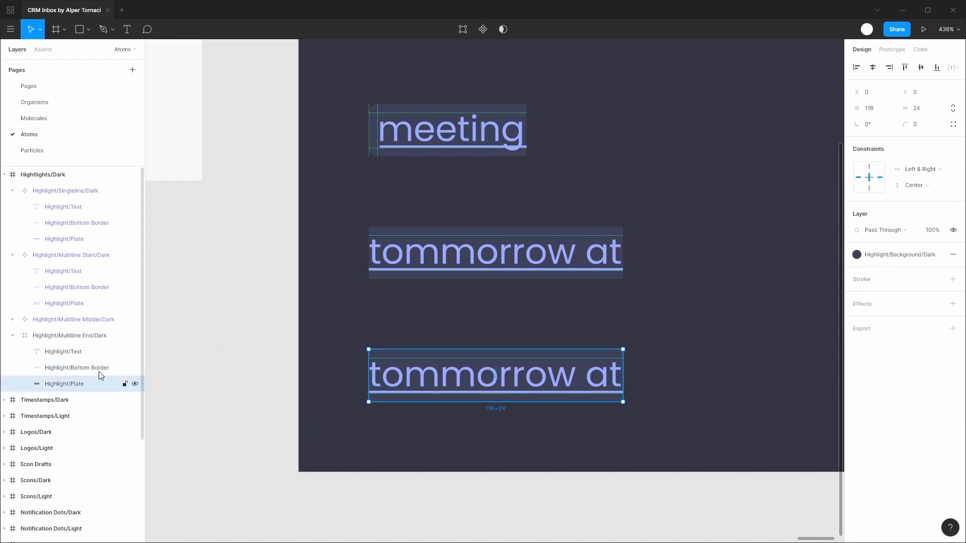
pyautogui.click(951, 125)
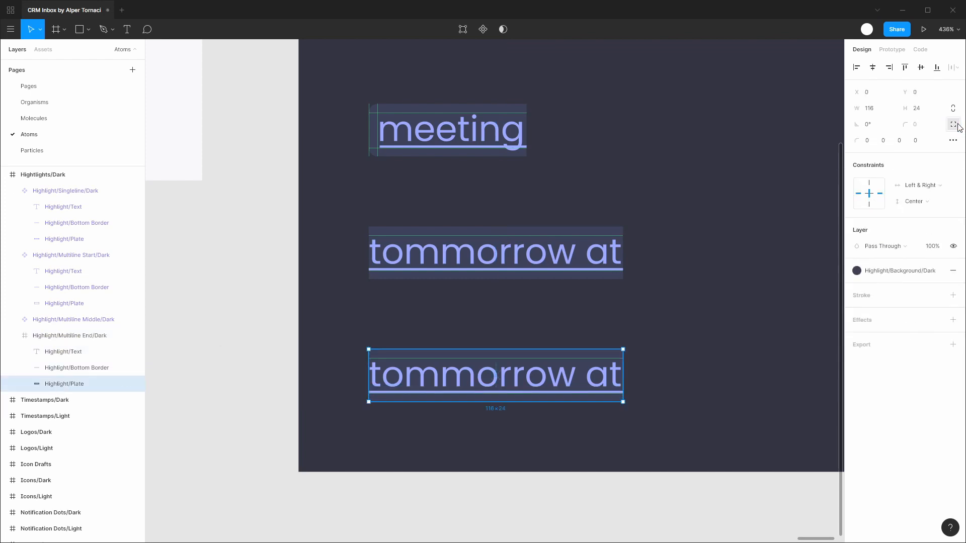
pyautogui.click(884, 143)
pyautogui.write('4')
pyautogui.click(900, 143)
pyautogui.write('4')
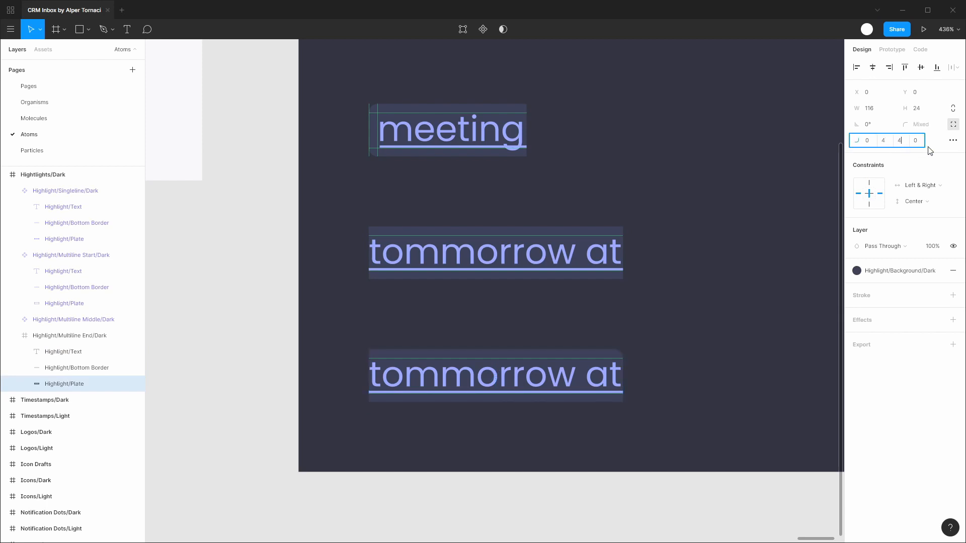
pyautogui.click(928, 147)
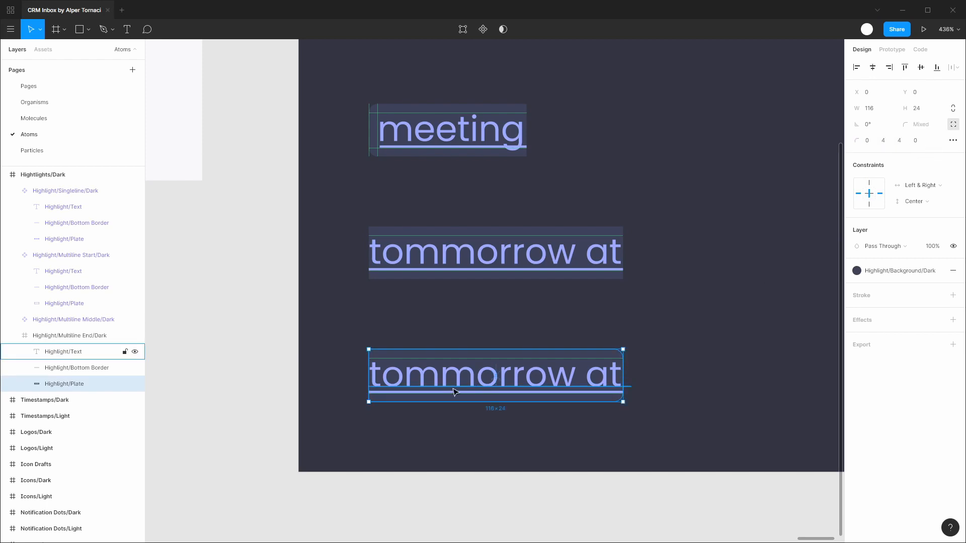
# Step: Narrow the multiline end highlight's text box to a width of 112 and replace its text with "tommorrow at 10:00."
pyautogui.click(563, 371)
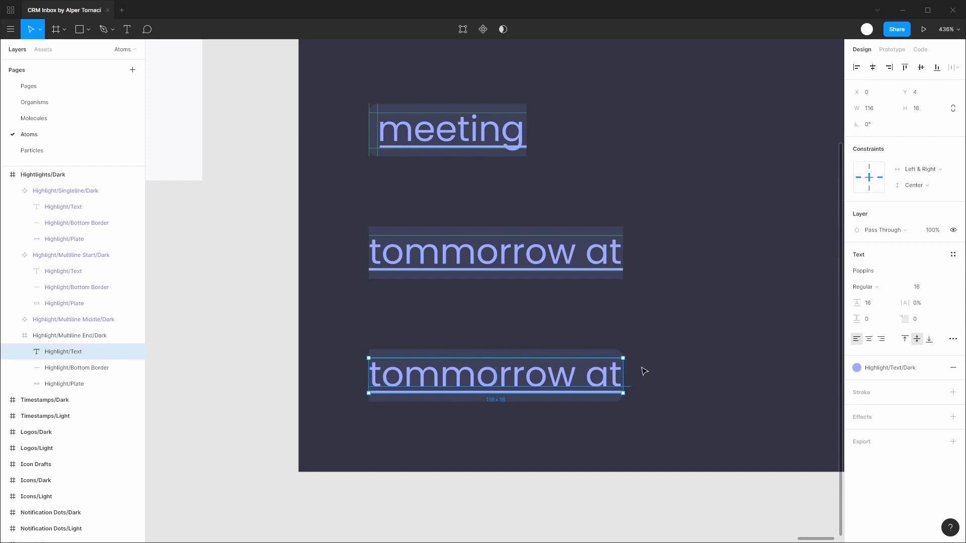
pyautogui.hotkey('ctrl', 'Left')
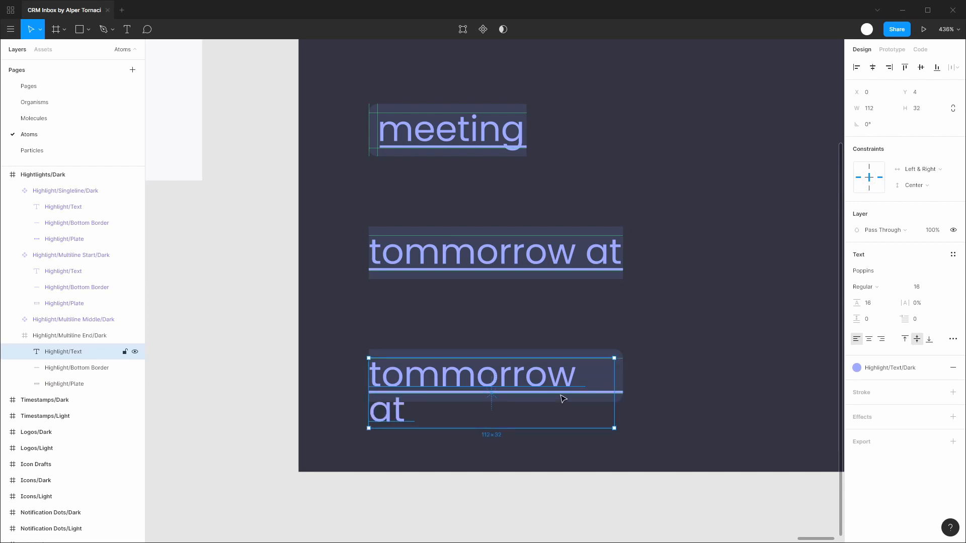
pyautogui.doubleClick(497, 383)
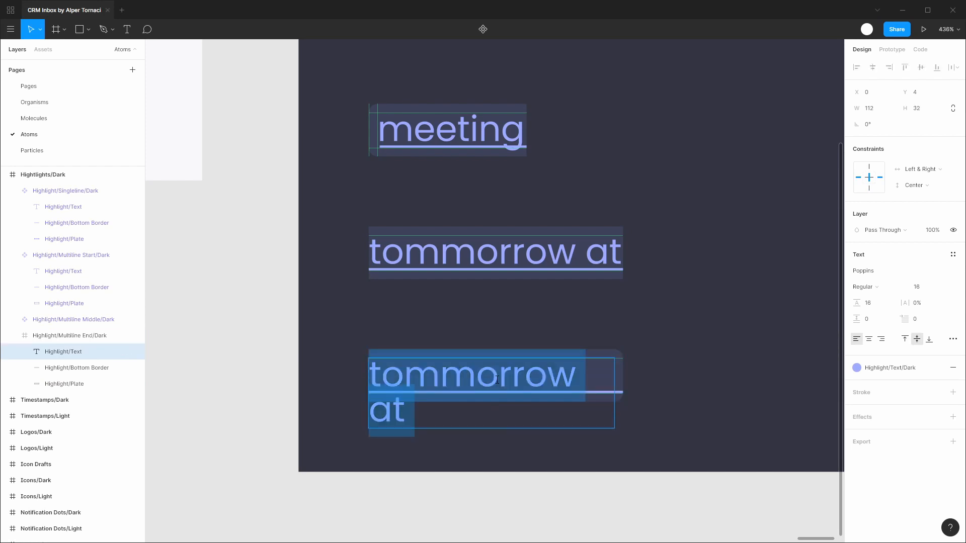
pyautogui.write('tomm')
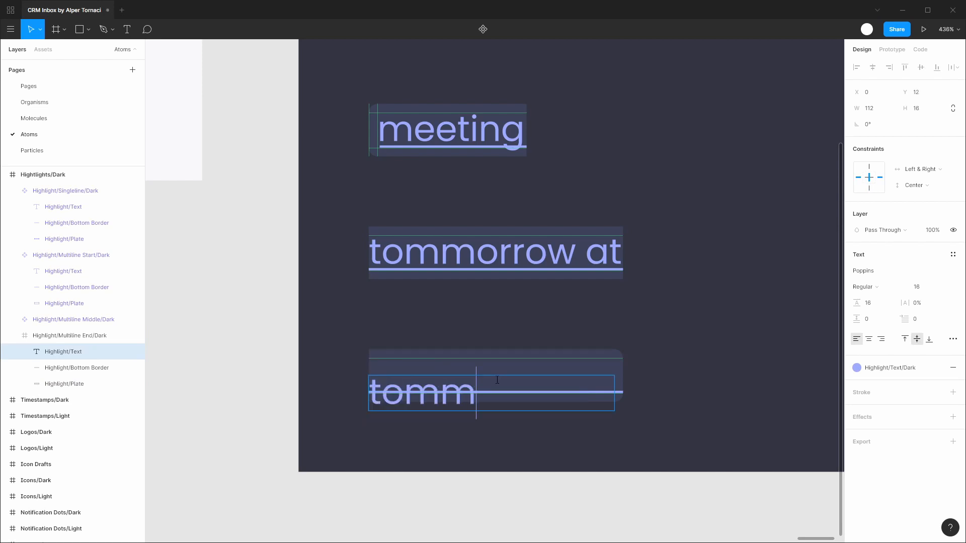
pyautogui.write('orrow at')
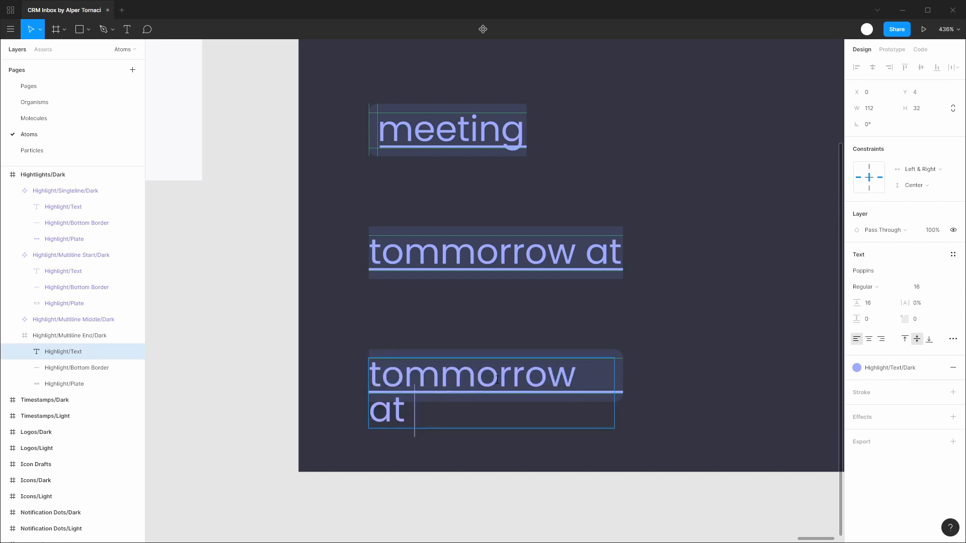
pyautogui.write(' 10.:')
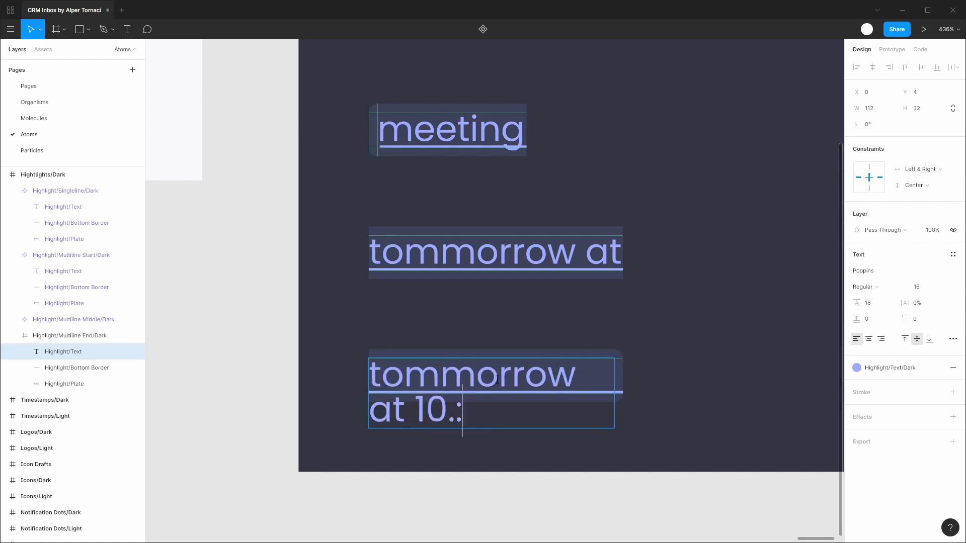
pyautogui.press('BackSpace')
pyautogui.press('BackSpace')
pyautogui.write(':00.')
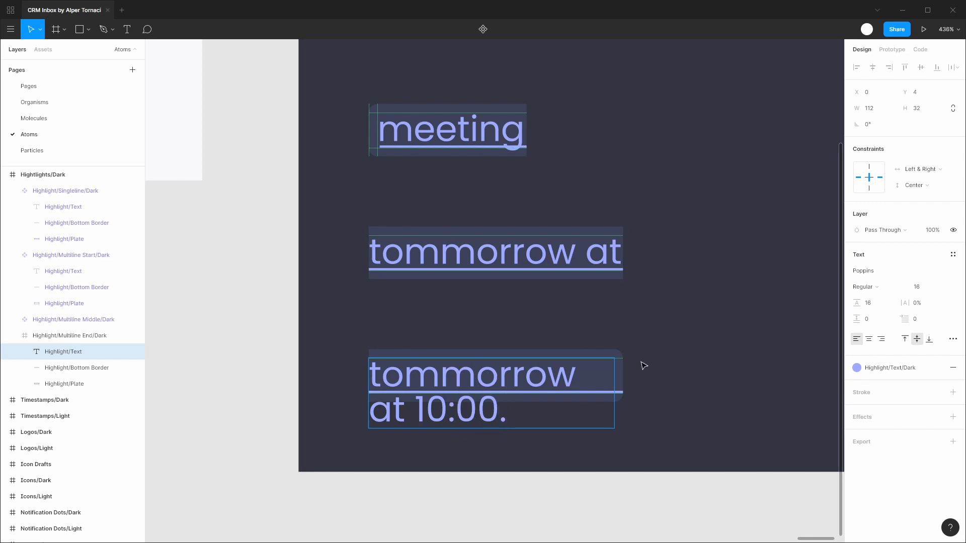
# Step: Shorten the multiline end highlight's bottom border from its right end to a width of 112
pyautogui.click(86, 368)
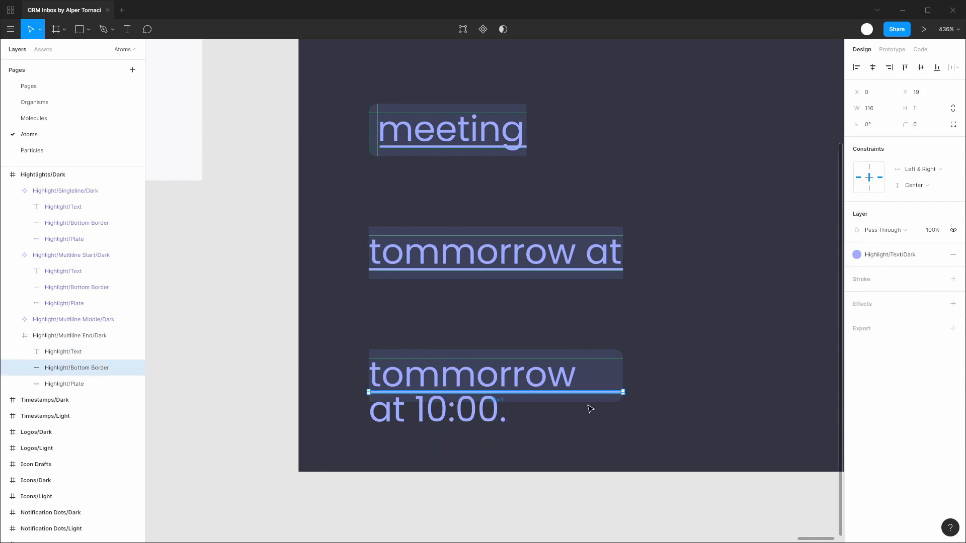
pyautogui.hotkey('ctrl', 'Left')
pyautogui.hotkey('ctrl', 'Left')
pyautogui.hotkey('ctrl', 'Left')
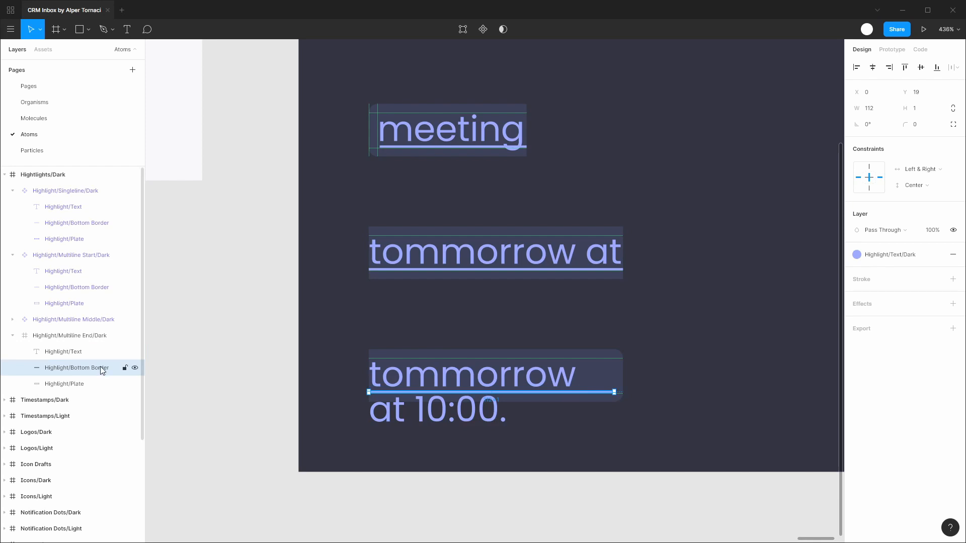
# Step: Widen the Highlight/Multiline End/Dark frame to a width of 166 so the text fits on one line
pyautogui.click(78, 336)
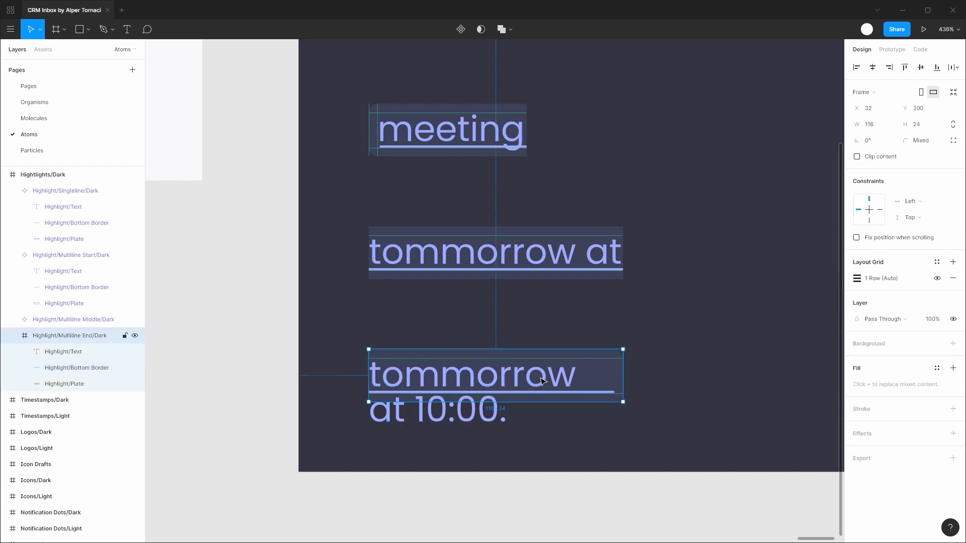
pyautogui.click(595, 376)
pyautogui.hotkey('ctrl', 'Right')
pyautogui.hotkey('ctrl', 'Right')
pyautogui.hotkey('ctrl', 'Right')
pyautogui.hotkey('ctrl', 'Right')
pyautogui.hotkey('ctrl', 'Right')
pyautogui.hotkey('ctrl', 'Right')
pyautogui.hotkey('ctrl', 'Right')
pyautogui.hotkey('ctrl', 'Right')
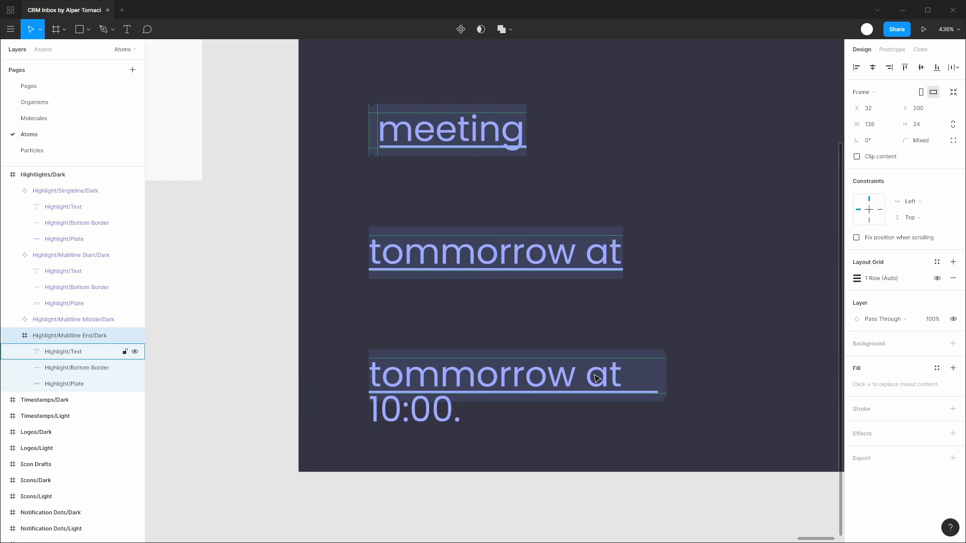
pyautogui.hotkey('ctrl', 'Right')
pyautogui.hotkey('ctrl', 'Right')
pyautogui.hotkey('ctrl', 'Right')
pyautogui.hotkey('ctrl', 'Right')
pyautogui.hotkey('ctrl', 'Right')
pyautogui.hotkey('ctrl', 'Right')
pyautogui.hotkey('ctrl', 'Right')
pyautogui.hotkey('ctrl', 'Right')
pyautogui.hotkey('ctrl', 'Right')
pyautogui.hotkey('ctrl', 'Right')
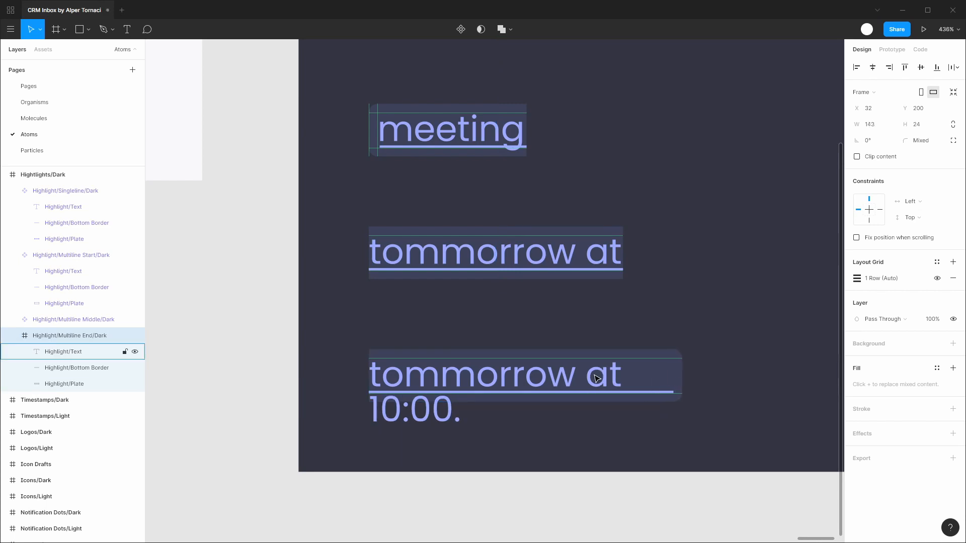
pyautogui.hotkey('ctrl', 'Right')
pyautogui.hotkey('ctrl', 'Right')
pyautogui.hotkey('ctrl', 'Right')
pyautogui.hotkey('ctrl', 'Right')
pyautogui.hotkey('ctrl', 'Right')
pyautogui.hotkey('ctrl', 'Right')
pyautogui.hotkey('ctrl', 'Right')
pyautogui.hotkey('ctrl', 'Right')
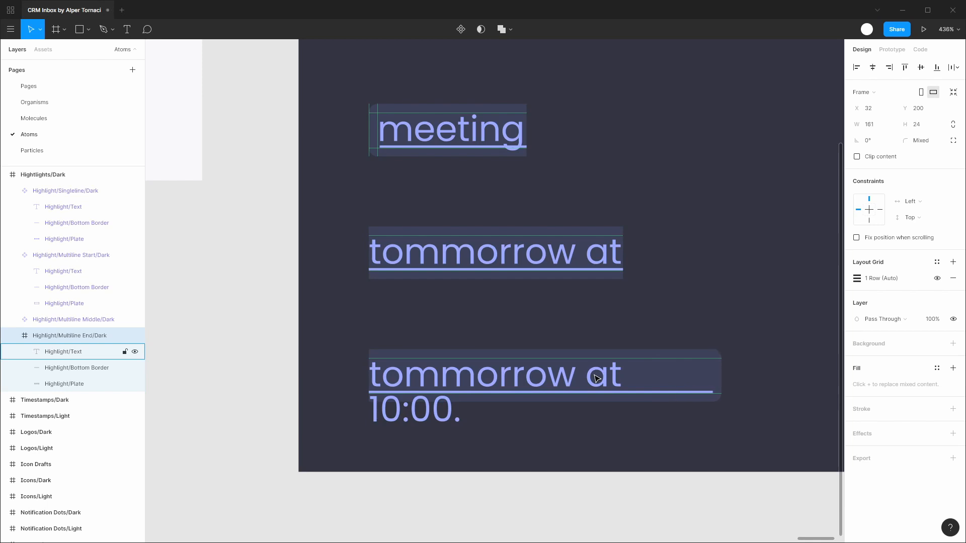
pyautogui.hotkey('ctrl', 'Right')
pyautogui.hotkey('ctrl', 'Right')
pyautogui.hotkey('ctrl', 'Right')
pyautogui.hotkey('ctrl', 'Right')
pyautogui.hotkey('ctrl', 'Right')
pyautogui.hotkey('ctrl', 'Right')
pyautogui.hotkey('ctrl', 'Right')
pyautogui.hotkey('ctrl', 'Right')
pyautogui.hotkey('ctrl', 'Left')
pyautogui.hotkey('ctrl', 'Left')
pyautogui.hotkey('ctrl', 'Left')
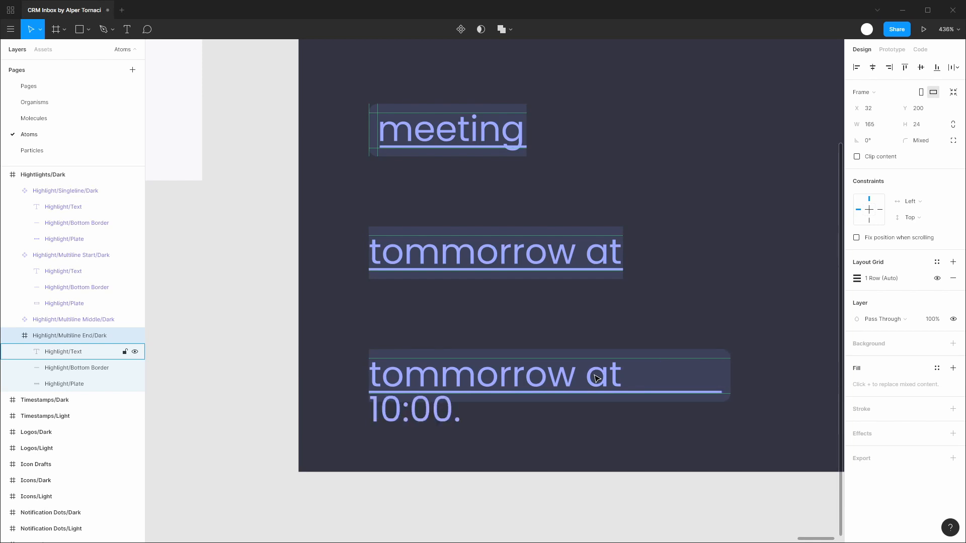
pyautogui.hotkey('ctrl', 'Right')
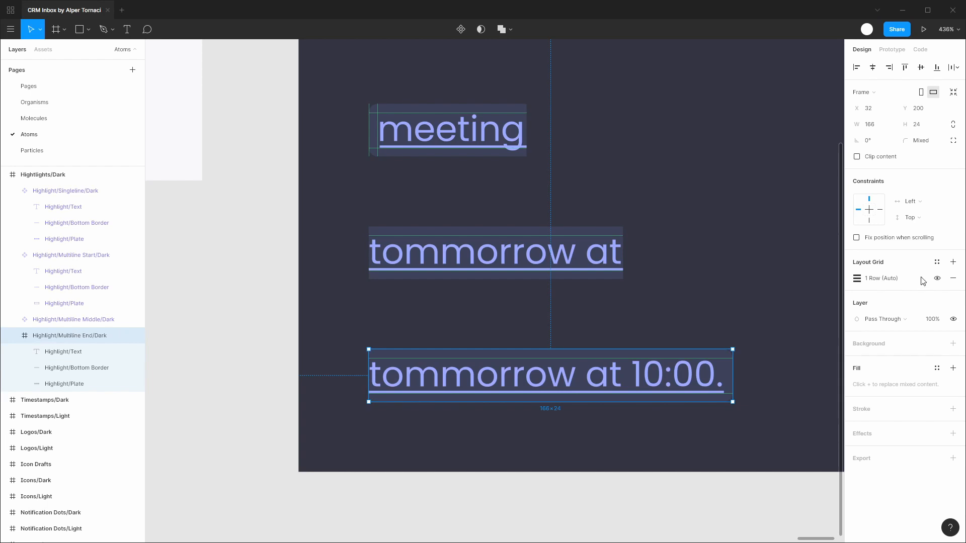
# Step: Add a one-column layout grid to the multiline end highlight, type Right and width 4, flush with the frame's right edge
pyautogui.hotkey('ctrl', 'v')
pyautogui.click(858, 282)
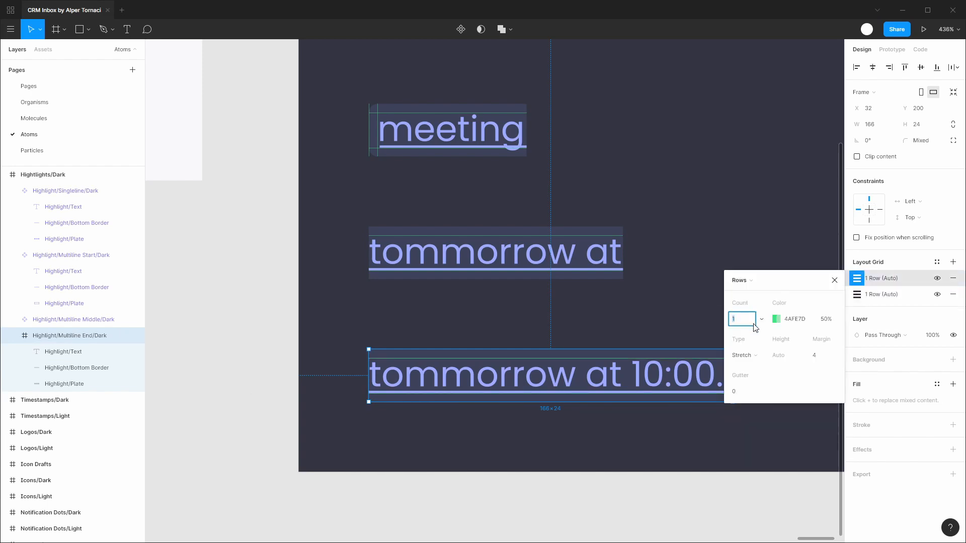
pyautogui.click(755, 282)
pyautogui.click(759, 266)
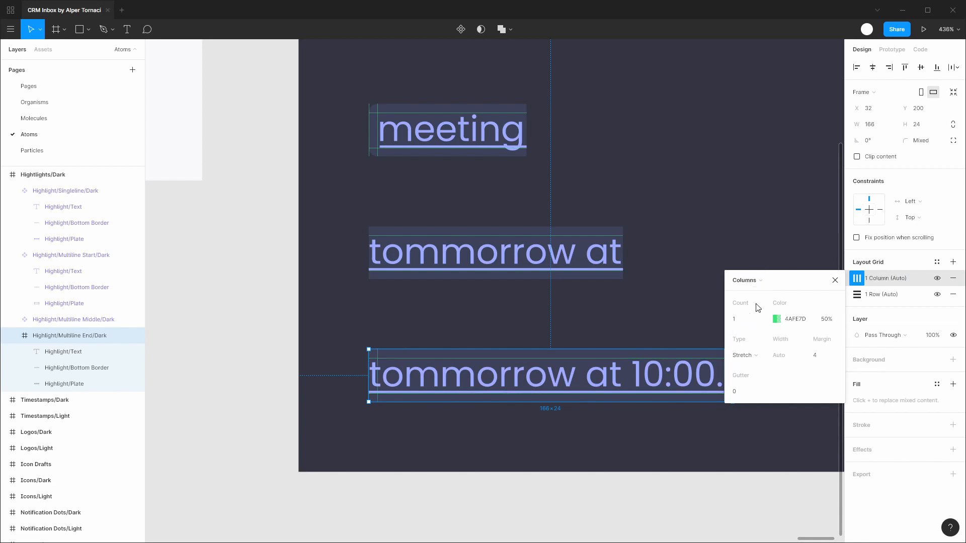
pyautogui.click(752, 355)
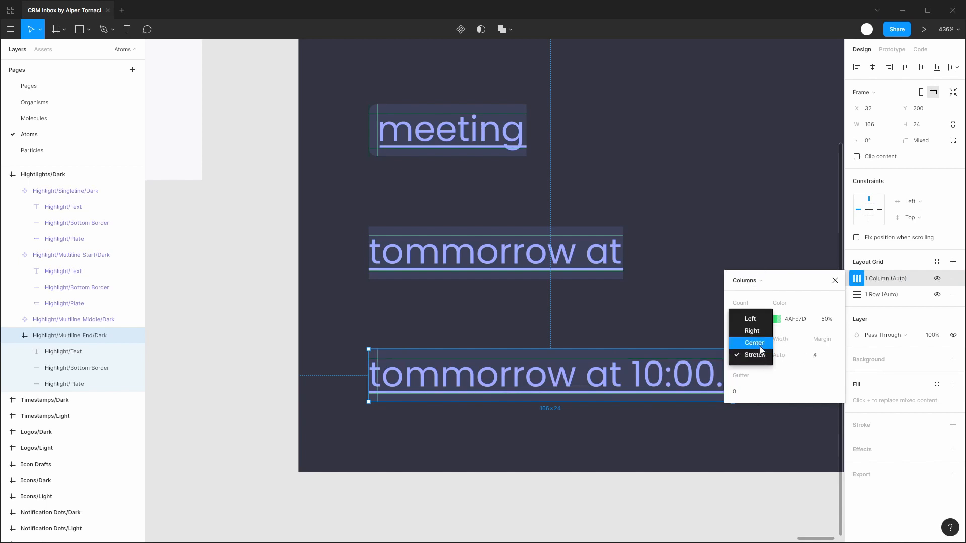
pyautogui.click(757, 332)
pyautogui.click(785, 356)
pyautogui.write('4')
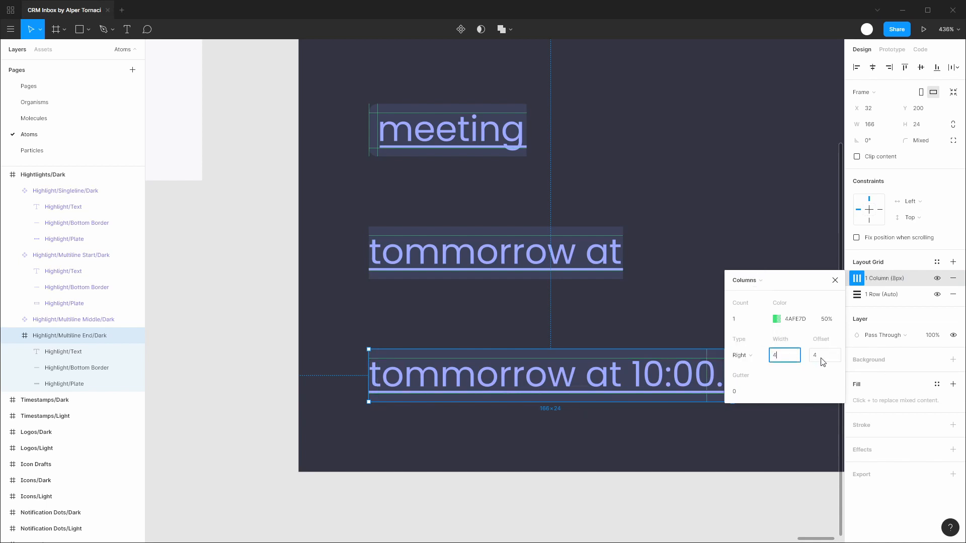
pyautogui.click(824, 357)
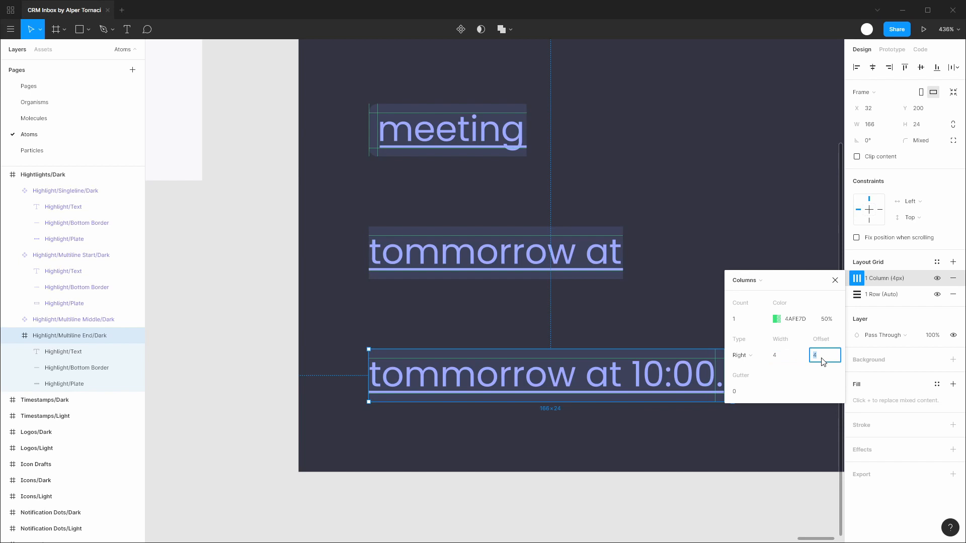
pyautogui.click(835, 280)
pyautogui.click(704, 495)
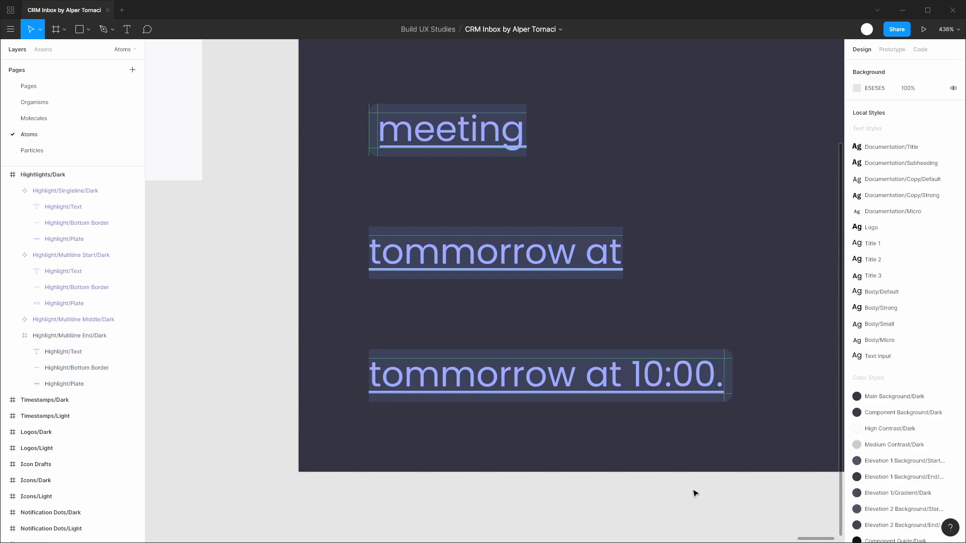
# Step: Turn the Highlight/Multiline End/Dark frame into a component and clear the selection
pyautogui.click(96, 341)
pyautogui.hotkey('ctrl', 'alt', 'k')
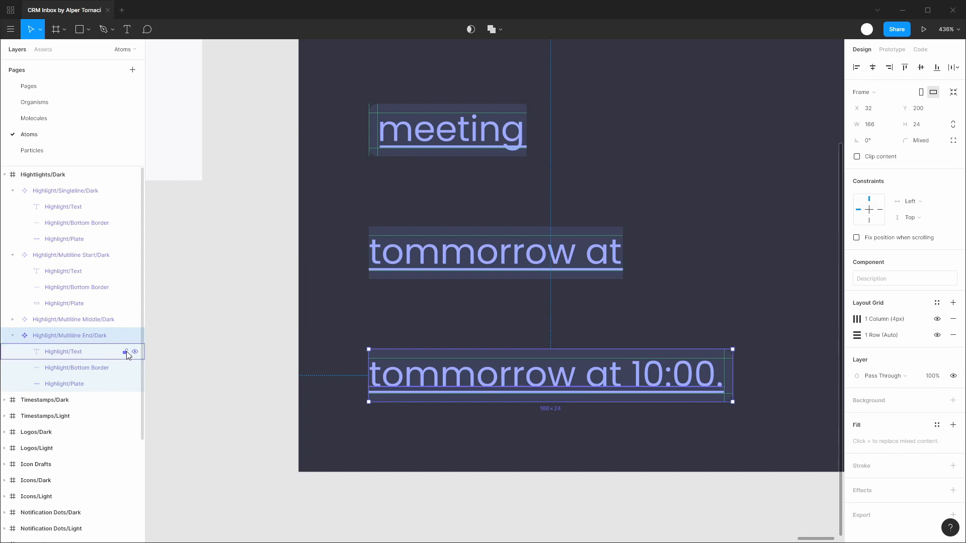
pyautogui.click(654, 481)
pyautogui.moveTo(813, 394); pyautogui.dragTo(732, 411)
pyautogui.scroll(1, 732, 411)
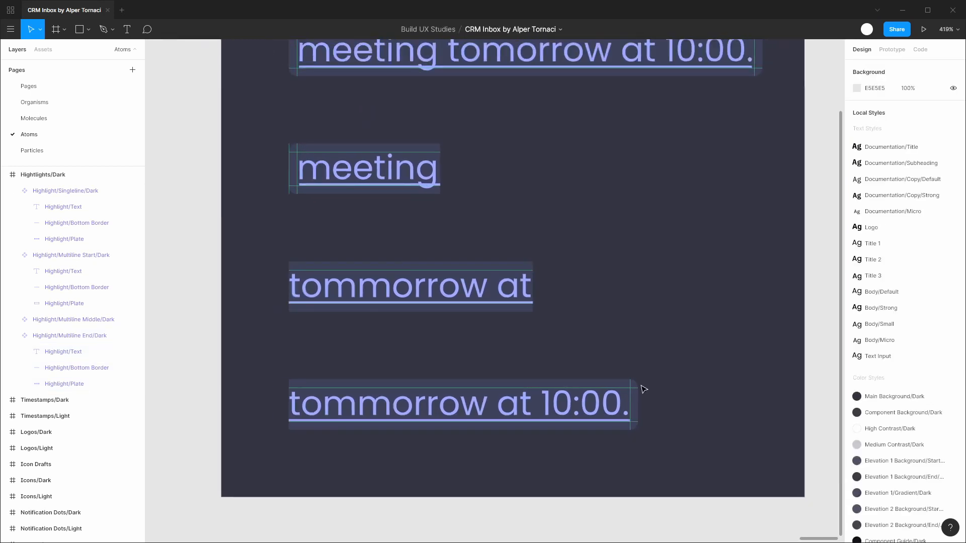
# Step: Switch to the Narative article in the browser and select text spanning several lines to examine how multiline highlights wrap
pyautogui.scroll(-3, 643, 388)
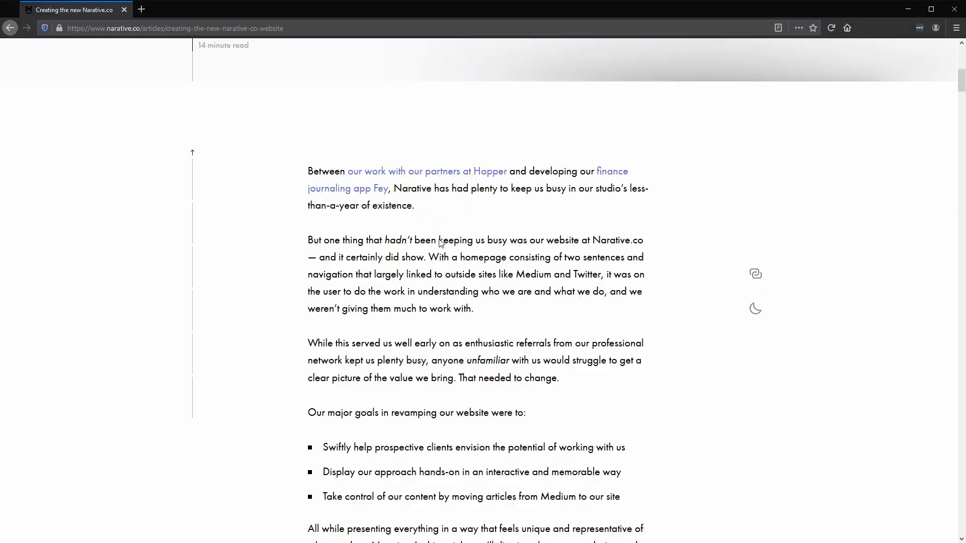
pyautogui.moveTo(440, 241); pyautogui.dragTo(431, 276)
pyautogui.click(596, 246)
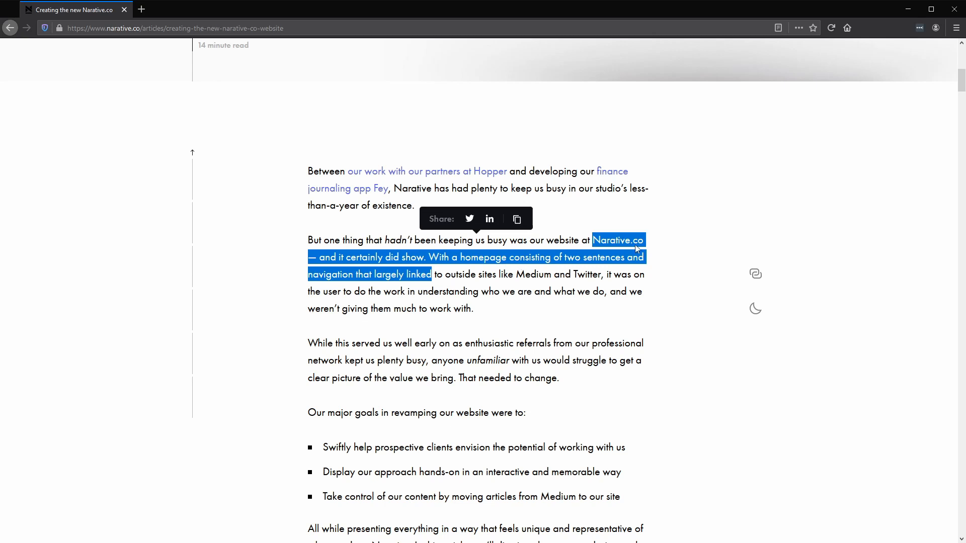
pyautogui.click(454, 283)
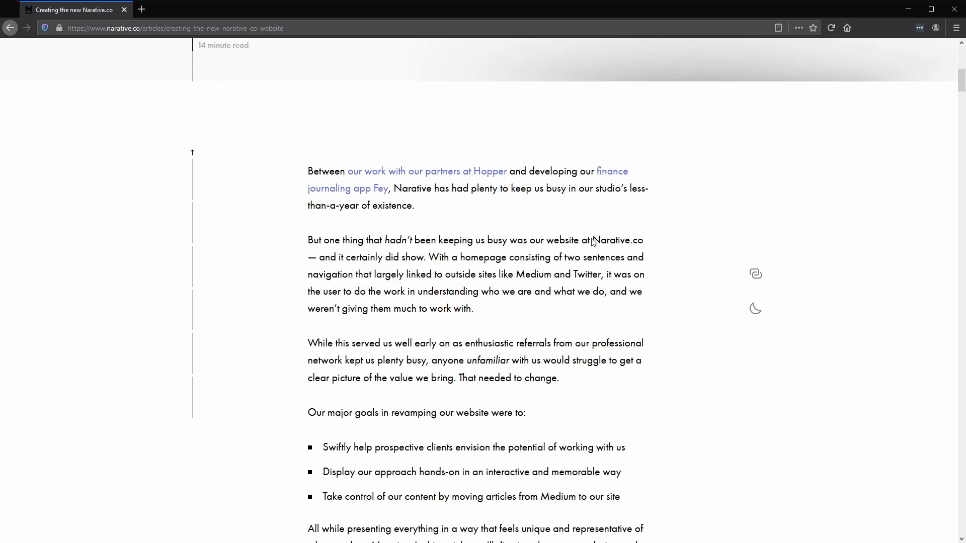
pyautogui.moveTo(593, 243); pyautogui.dragTo(583, 257)
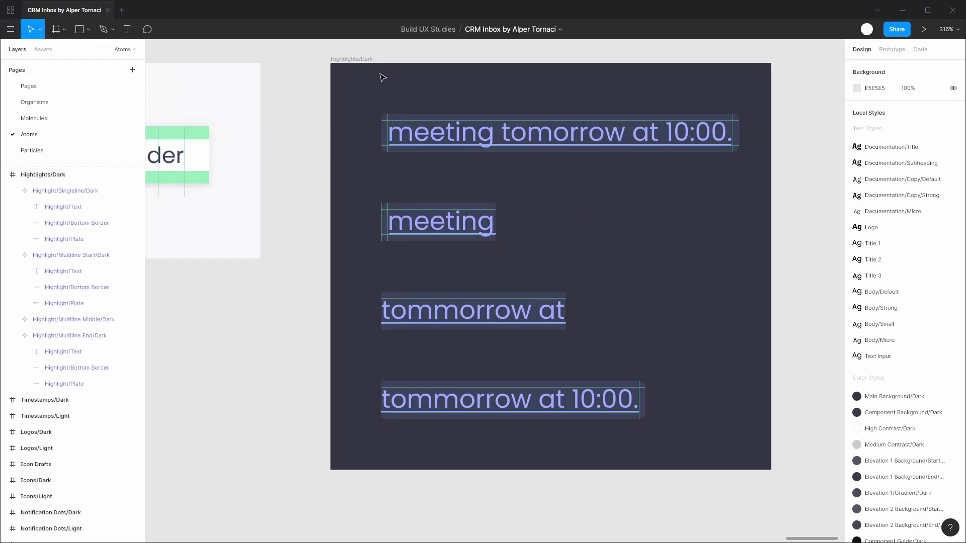
# Step: Duplicate the Hightlights/Dark frame beside the original at X 5294, Y 0 and rename the copy Hightlights/Light
pyautogui.click(382, 77)
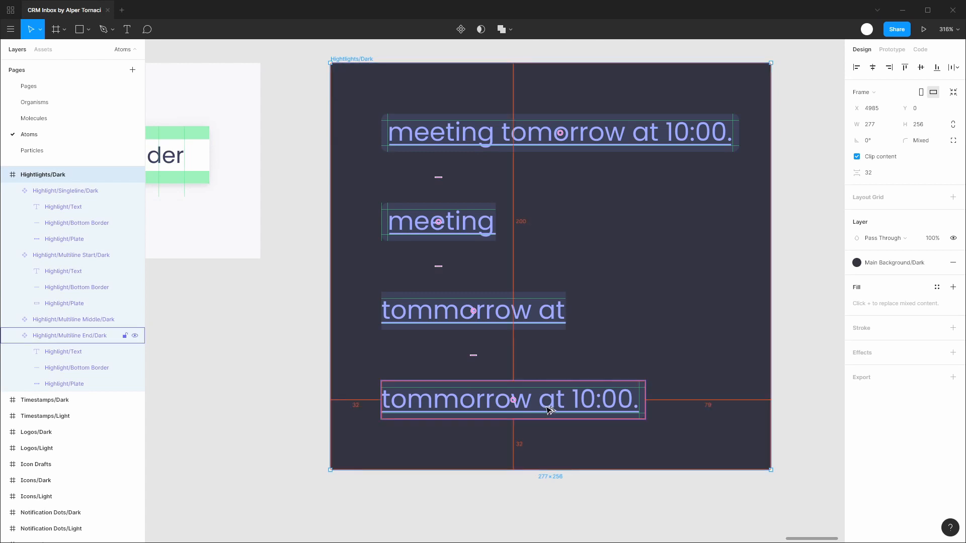
pyautogui.click(792, 222)
pyautogui.scroll(-2, 777, 218)
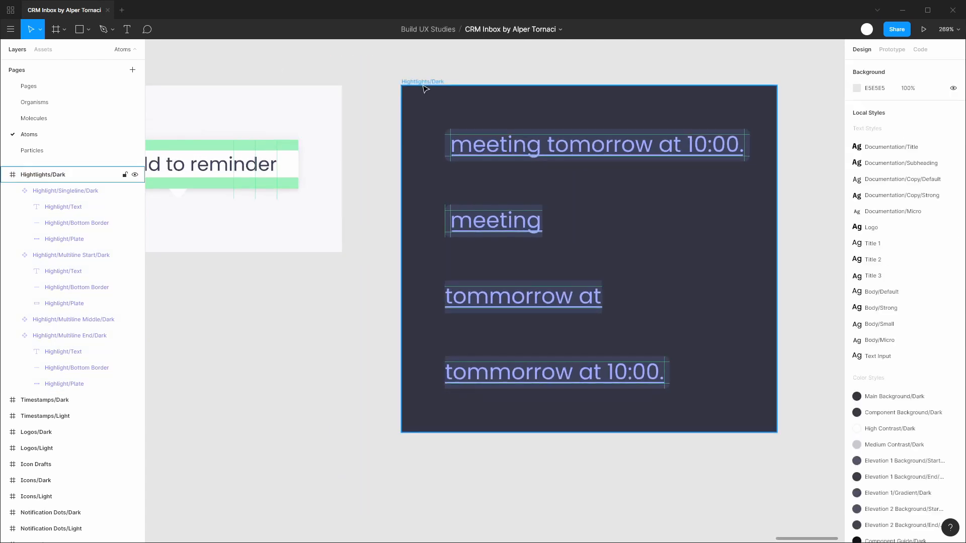
pyautogui.moveTo(426, 89); pyautogui.dragTo(422, 150)
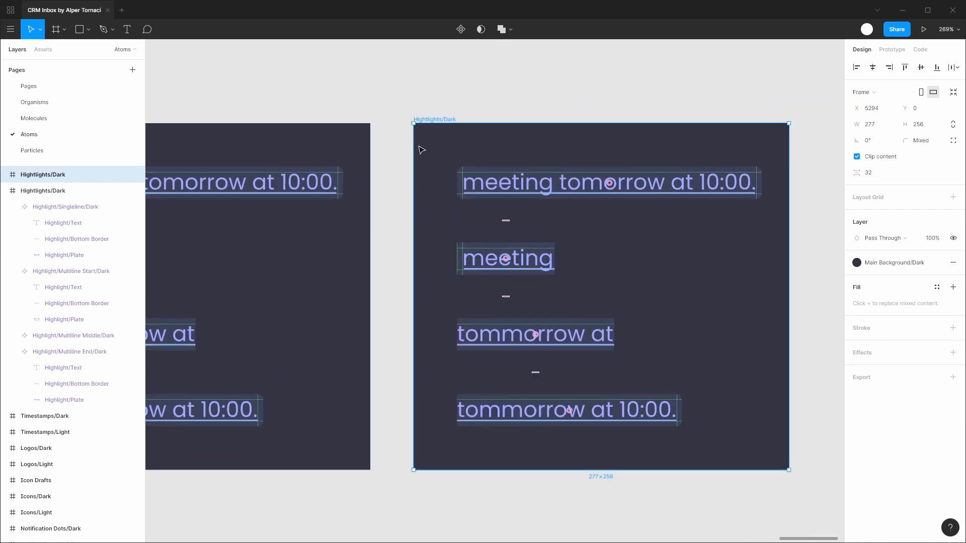
pyautogui.hotkey('ctrl', 'r')
pyautogui.press('Right')
pyautogui.press('BackSpace')
pyautogui.write('Lig')
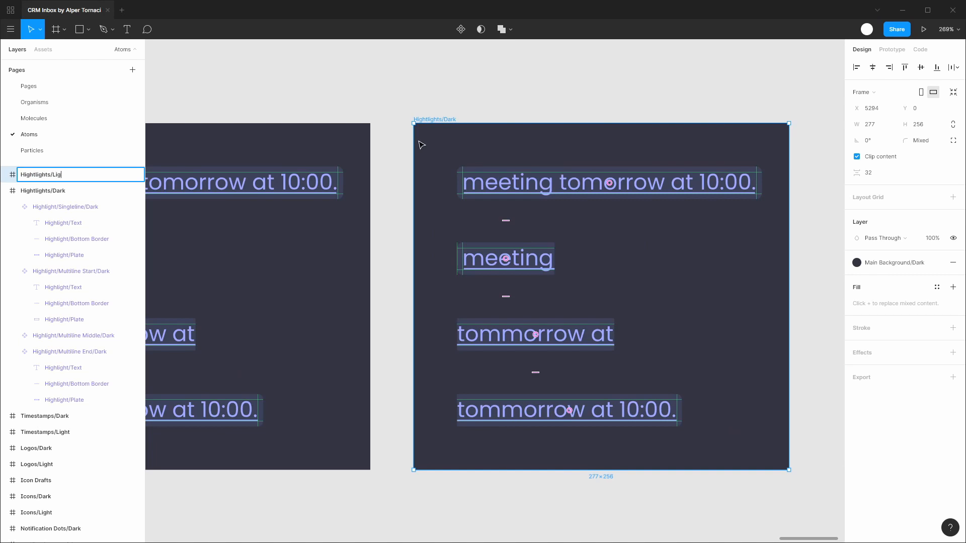
pyautogui.write('ht')
pyautogui.press('Return')
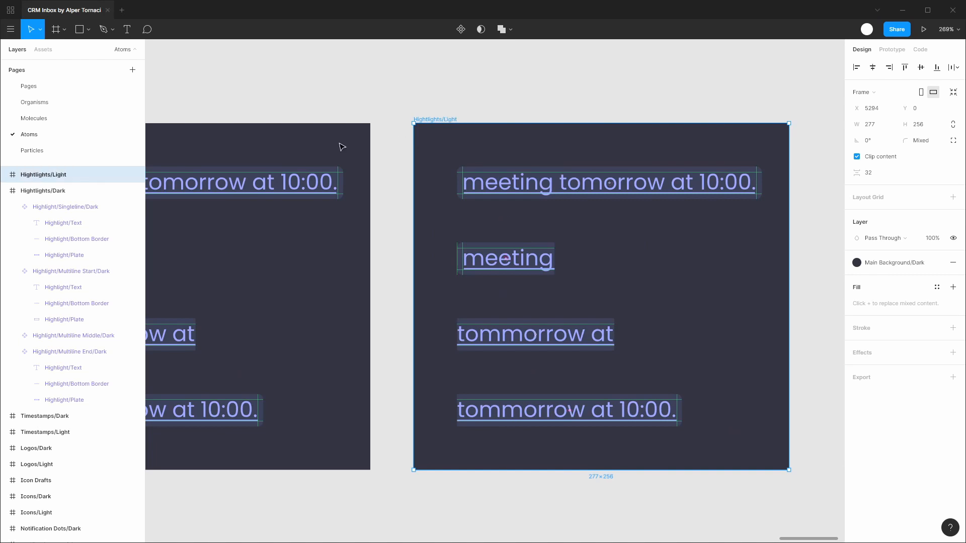
# Step: Collapse all layers and move the Hightlights/Dark and Hightlights/Light frames below Tooltips/Light in the layer order, with Hightlights/Light last
pyautogui.click(13, 207)
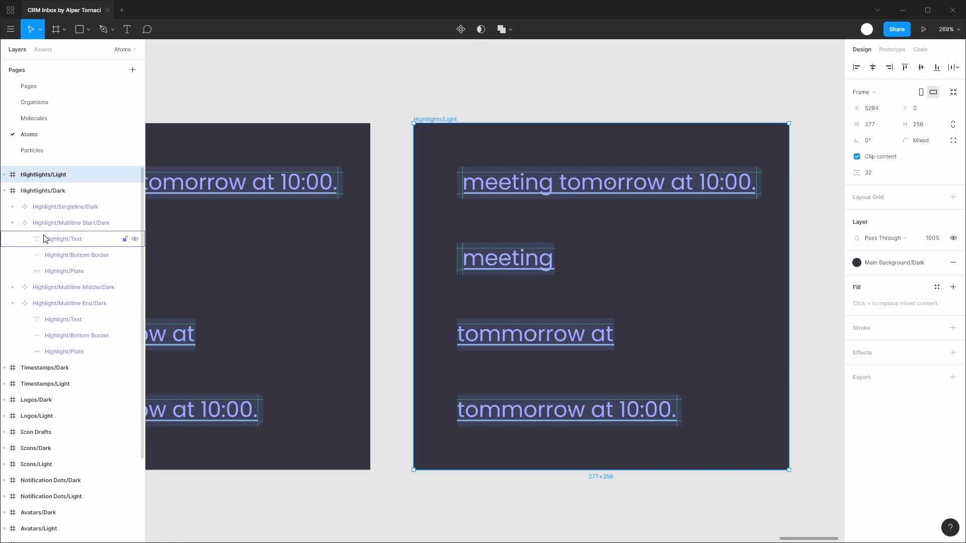
pyautogui.press('alt')
pyautogui.hotkey('alt', 'l')
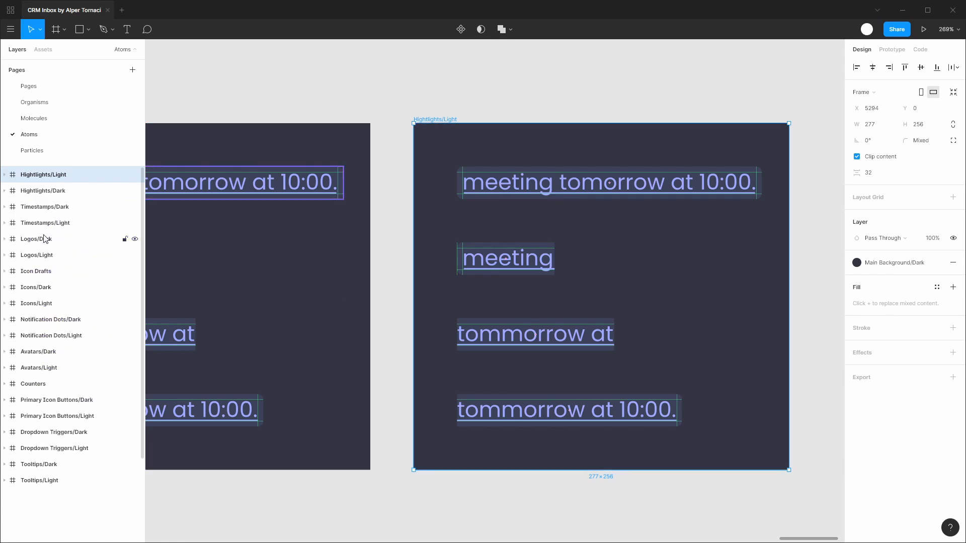
pyautogui.keyDown('shift'); pyautogui.click(43, 191); pyautogui.keyUp('shift')
pyautogui.moveTo(51, 181); pyautogui.dragTo(49, 490)
pyautogui.click(54, 465)
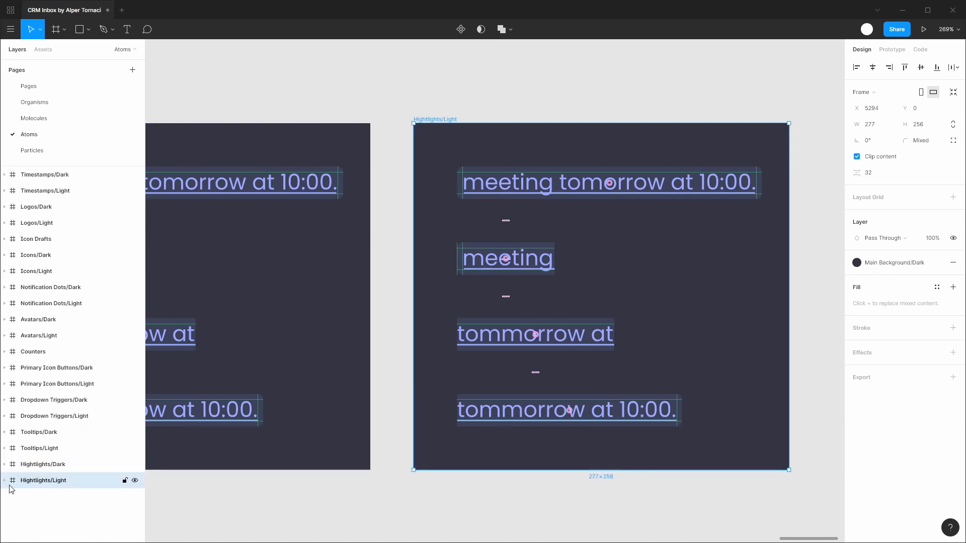
# Step: Expand the Hightlights/Light frame's layers and set its background to the Main Background/Light color style
pyautogui.click(5, 481)
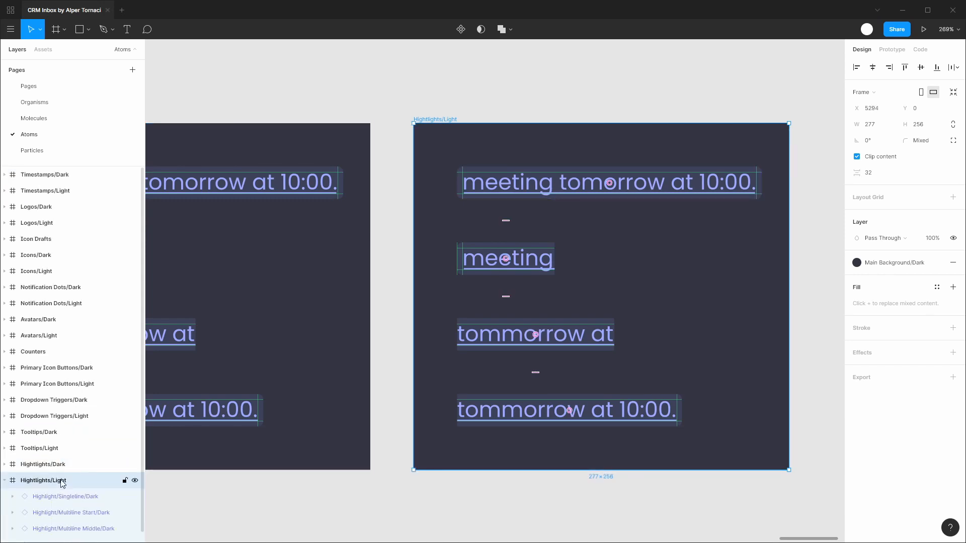
pyautogui.click(857, 262)
pyautogui.click(880, 335)
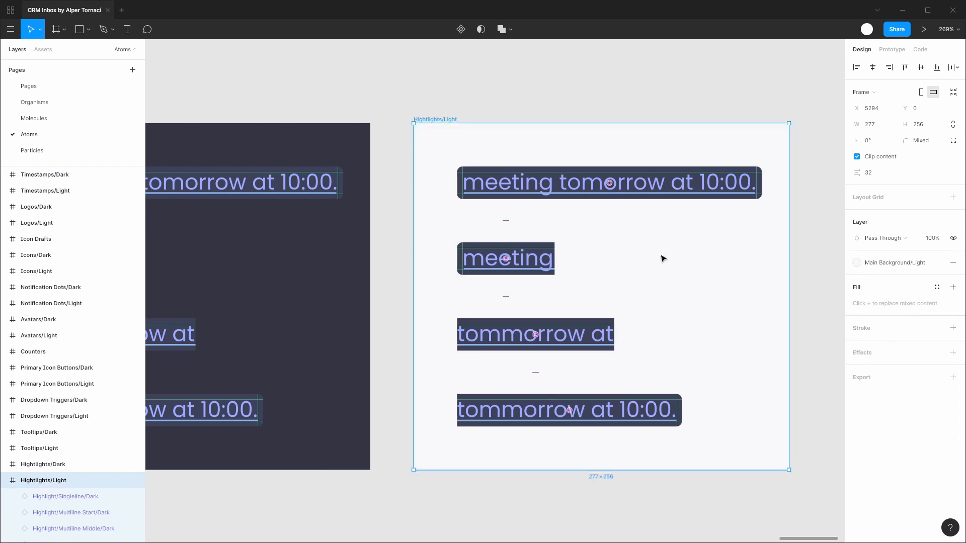
# Step: Apply the light Elevation 2 Background/End color style to the single-line highlight's plate in the Hightlights/Light frame
pyautogui.click(483, 193)
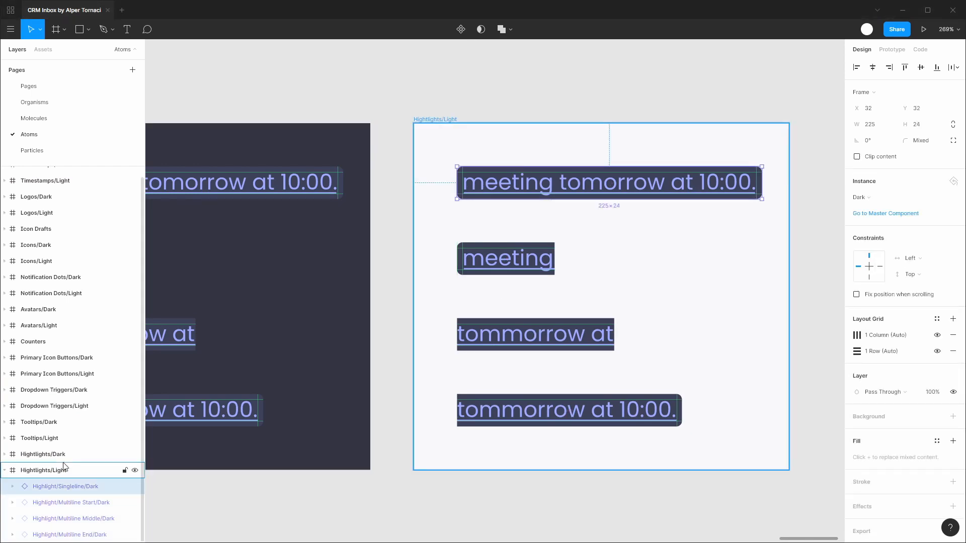
pyautogui.click(13, 487)
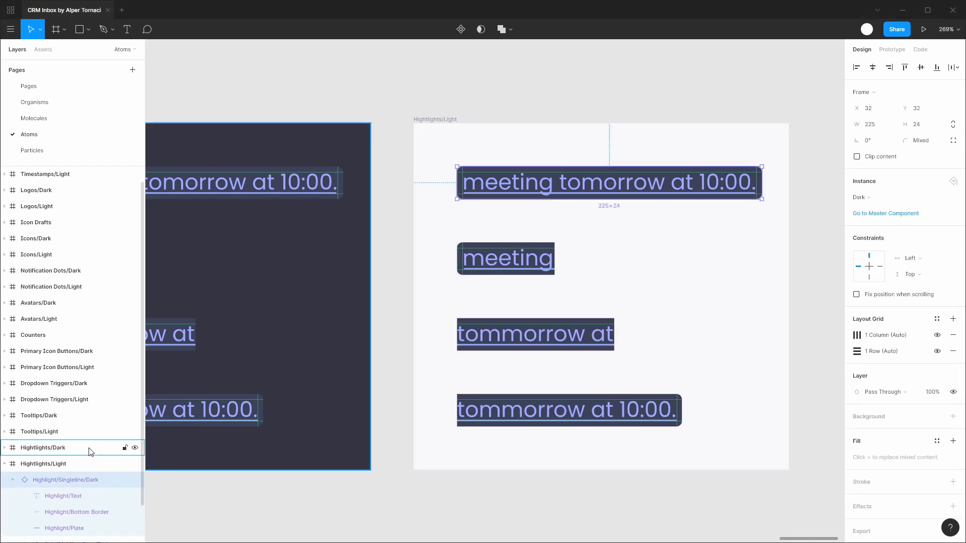
pyautogui.scroll(-2, 76, 468)
pyautogui.click(54, 486)
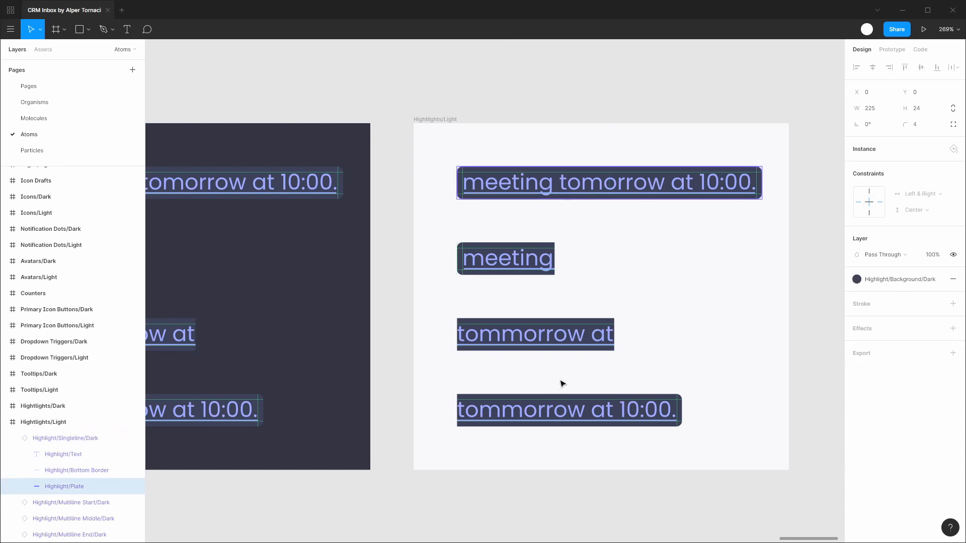
pyautogui.click(906, 280)
pyautogui.scroll(5, 910, 333)
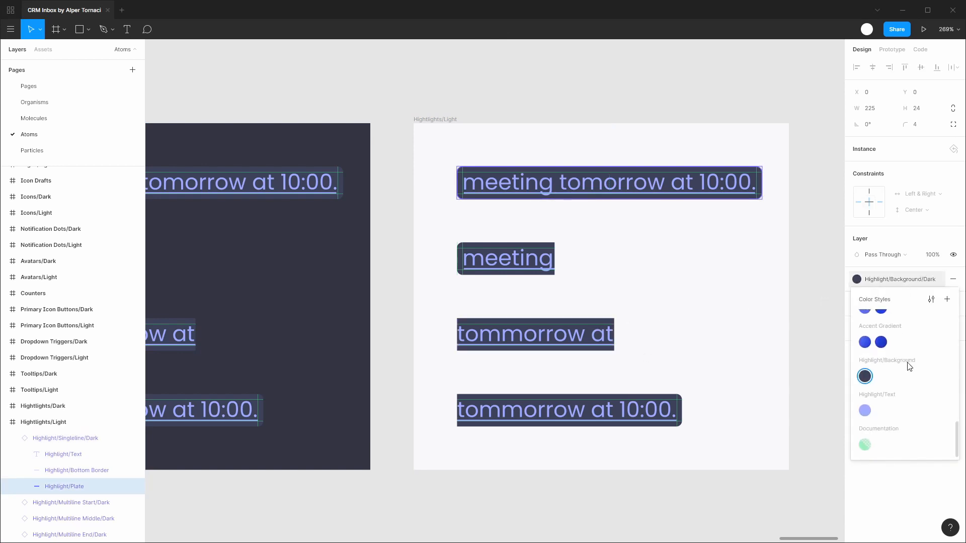
pyautogui.scroll(2, 909, 367)
pyautogui.scroll(-2, 909, 367)
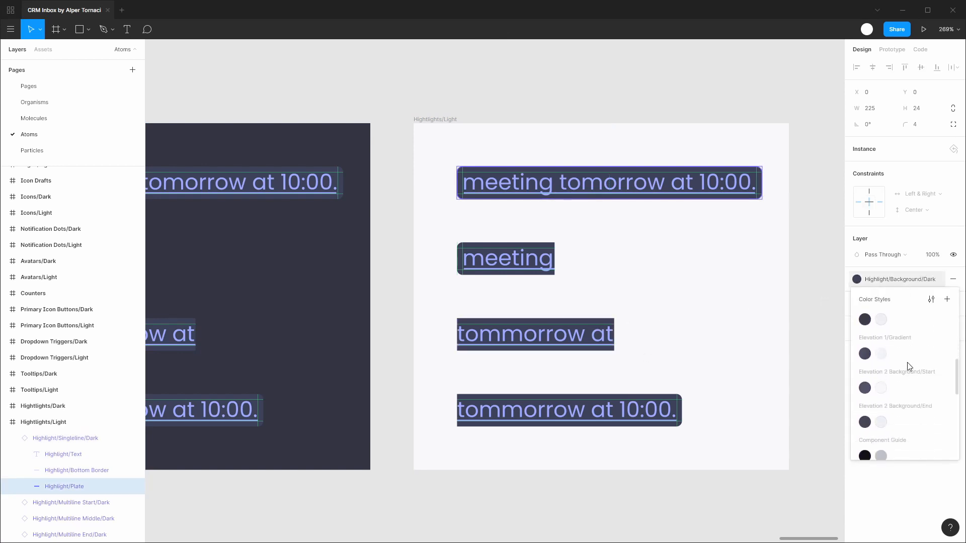
pyautogui.click(881, 422)
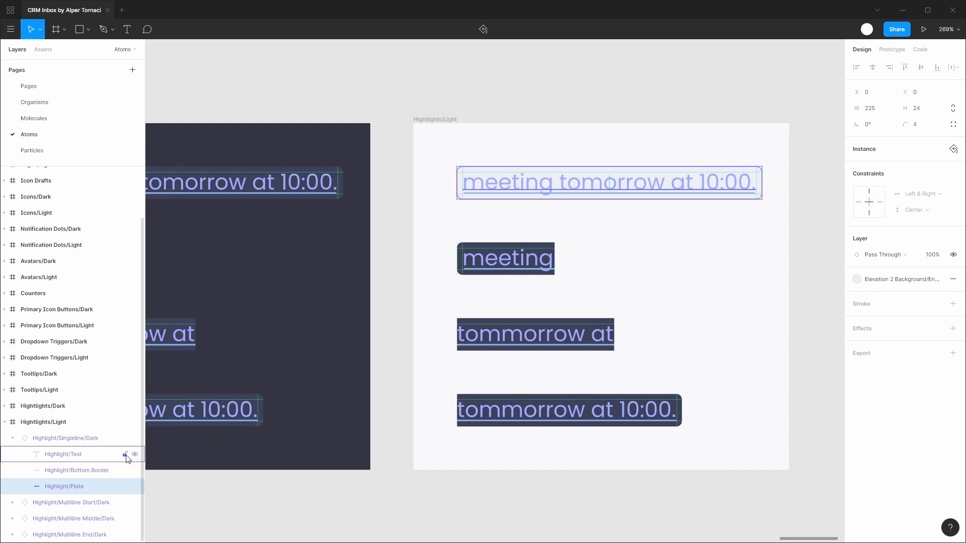
# Step: Apply the Medium Contrast/Light color style to the single-line highlight's text and bottom border, and clear the selection
pyautogui.click(70, 455)
pyautogui.click(900, 398)
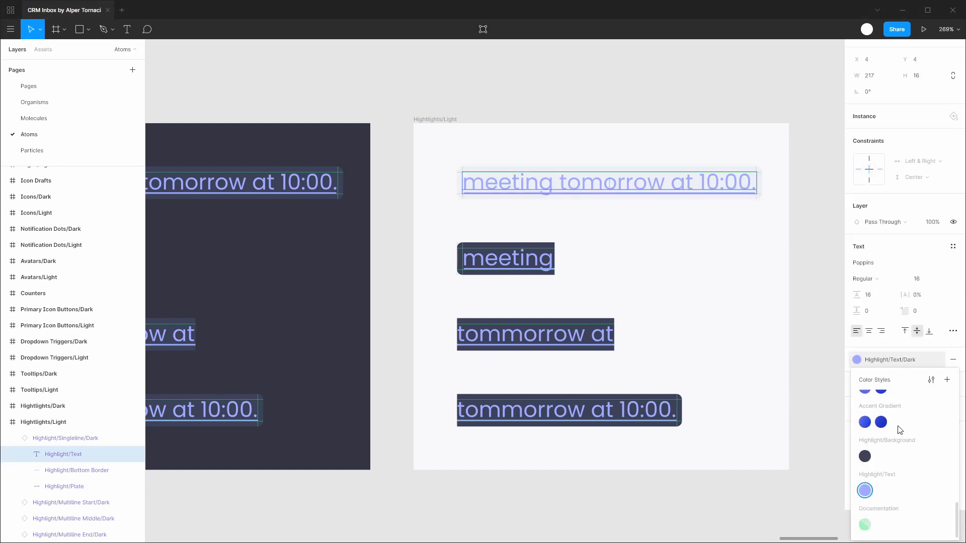
pyautogui.scroll(5, 899, 430)
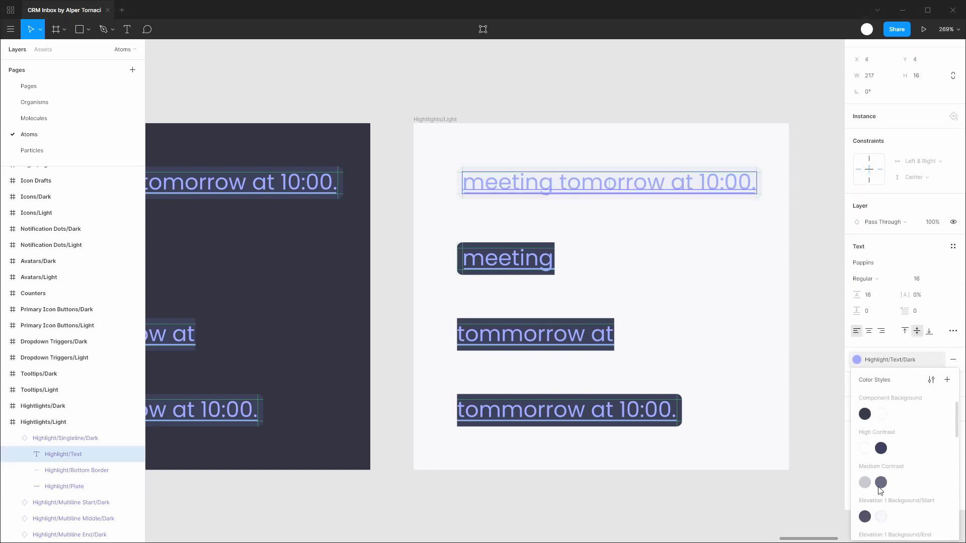
pyautogui.click(880, 486)
pyautogui.click(66, 470)
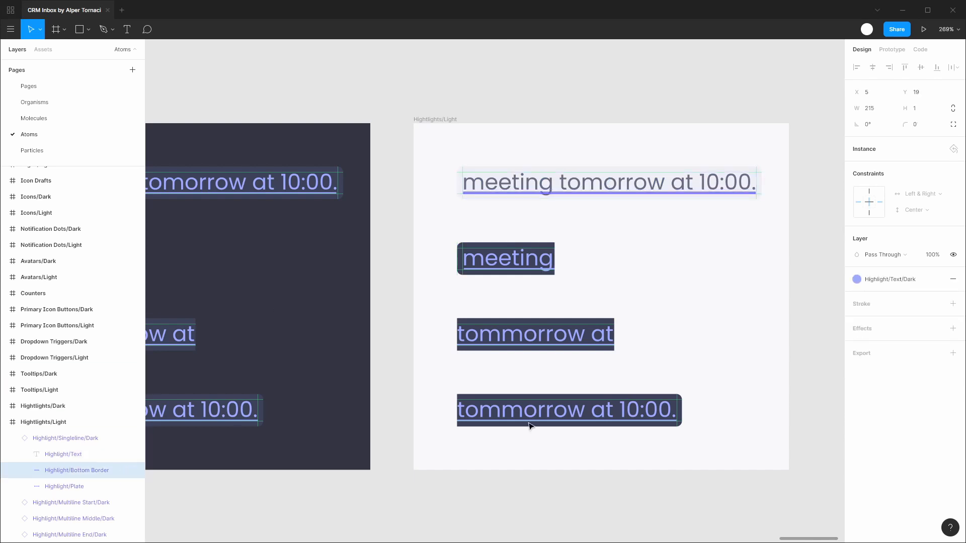
pyautogui.click(862, 279)
pyautogui.click(876, 408)
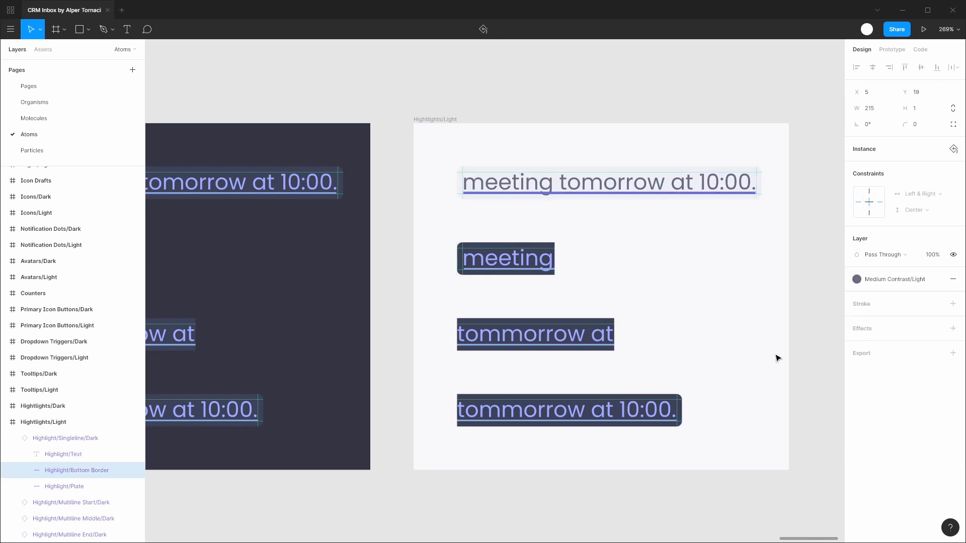
pyautogui.click(813, 250)
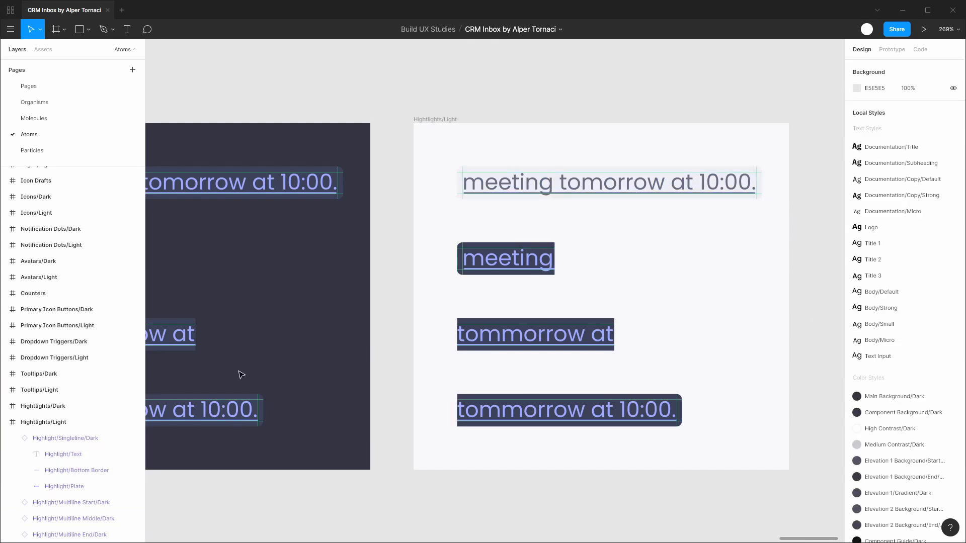
# Step: Turn the recolored single-line highlight instance into its own component and rename it Highlight/Singleline/Light
pyautogui.click(55, 437)
pyautogui.hotkey('ctrl', 'alt', 'k')
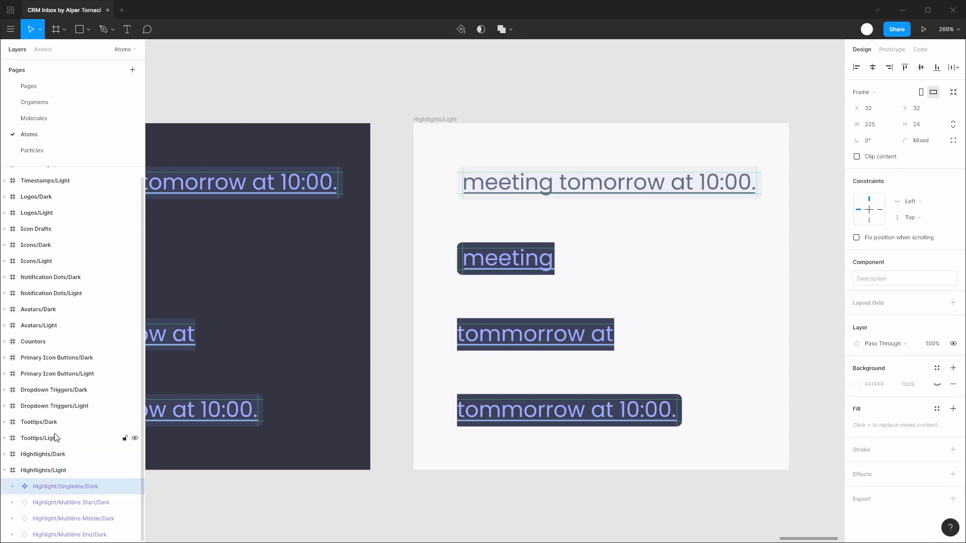
pyautogui.hotkey('ctrl', 'r')
pyautogui.press('Right')
pyautogui.press('BackSpace')
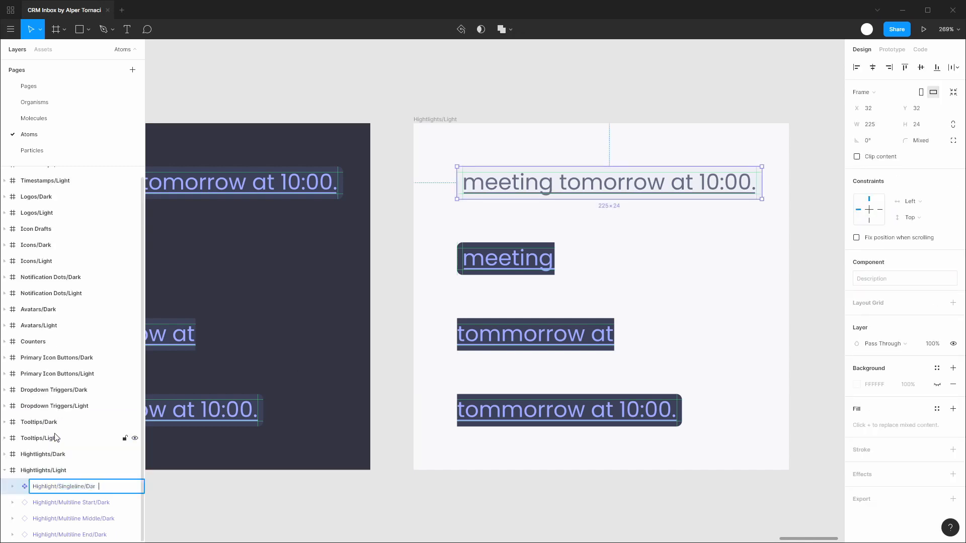
pyautogui.write('t')
pyautogui.press('Return')
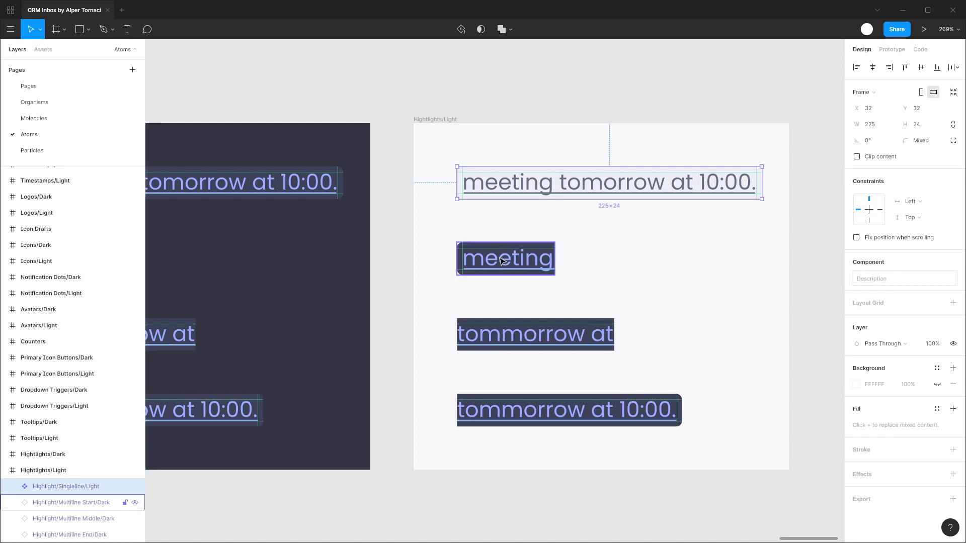
# Step: Apply the Medium Contrast/Light color style to the text and bottom border of the multiline start highlight in the light frame
pyautogui.click(62, 501)
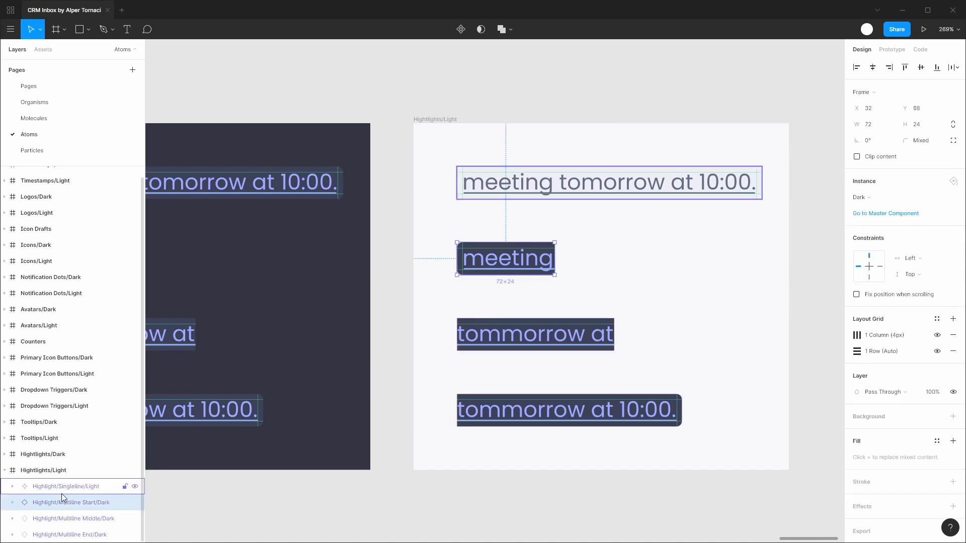
pyautogui.click(13, 503)
pyautogui.scroll(-1, 53, 478)
pyautogui.click(64, 470)
pyautogui.keyDown('shift'); pyautogui.click(65, 486); pyautogui.keyUp('shift')
pyautogui.click(893, 393)
pyautogui.click(881, 454)
# Step: Apply the light Elevation 2 Background/End color style to the multiline start highlight's plate
pyautogui.click(65, 503)
pyautogui.click(892, 296)
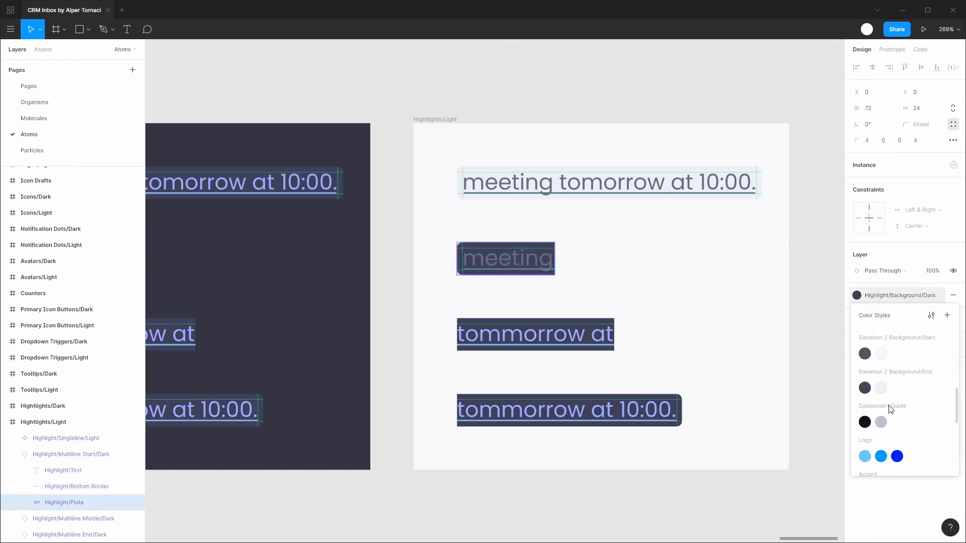
pyautogui.click(881, 428)
# Step: Detach the multiline start highlight instance, turn it into a component and rename it Highlight/Multiline Start/Light
pyautogui.click(60, 455)
pyautogui.hotkey('ctrl', 'alt', 'b')
pyautogui.hotkey('ctrl', 'alt', 'k')
pyautogui.hotkey('ctrl', 'r')
pyautogui.write('Light')
# Step: Apply the light Elevation 2 Background/End color style to the plates of both the multiline middle and multiline end highlights
pyautogui.click(17, 519)
pyautogui.click(16, 535)
pyautogui.click(64, 471)
pyautogui.keyDown('ctrl'); pyautogui.click(65, 535); pyautogui.keyUp('ctrl')
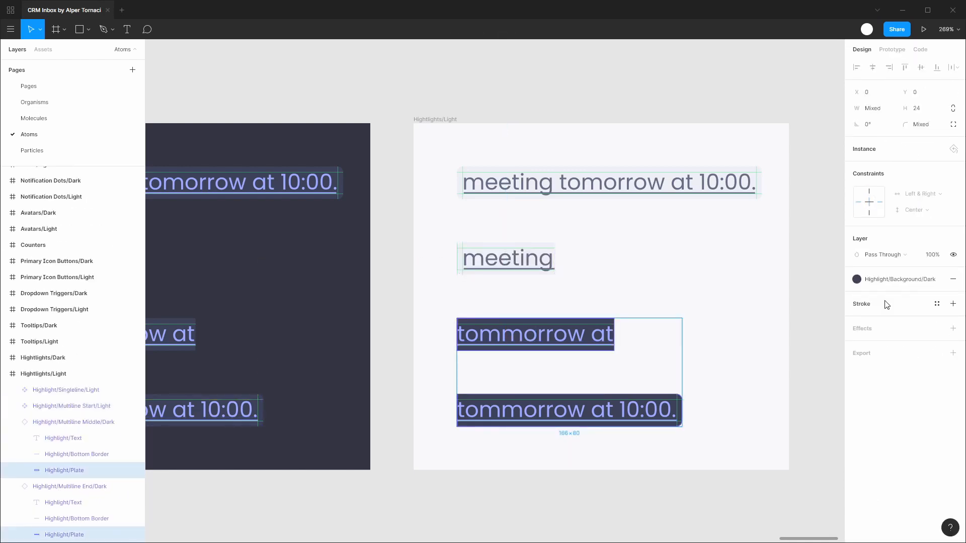
pyautogui.click(891, 280)
pyautogui.click(881, 376)
# Step: Apply the Medium Contrast/Light color style to the texts and bottom borders of the multiline middle and end highlights
pyautogui.click(64, 502)
pyautogui.keyDown('ctrl'); pyautogui.click(70, 518); pyautogui.keyUp('ctrl')
pyautogui.keyDown('ctrl'); pyautogui.click(72, 439); pyautogui.keyUp('ctrl')
pyautogui.keyDown('ctrl'); pyautogui.click(71, 454); pyautogui.keyUp('ctrl')
pyautogui.click(892, 392)
# Step: Detach the multiline middle highlight instance, turn it into a component and rename it Highlight/Multiline Middle/Light
pyautogui.click(59, 422)
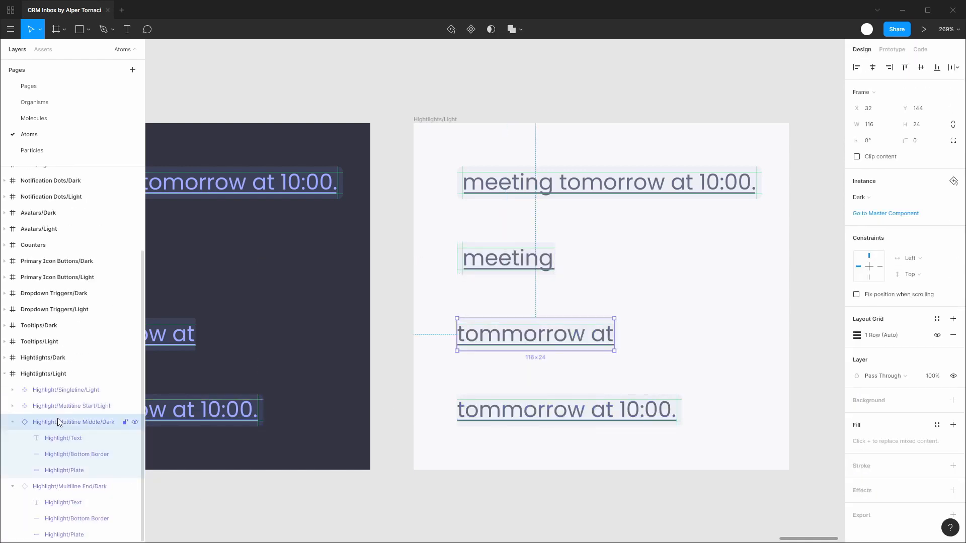
pyautogui.hotkey('ctrl', 'alt', 'b')
pyautogui.hotkey('ctrl', 'alt', 'k')
pyautogui.hotkey('ctrl', 'r')
pyautogui.write('Light')
# Step: Detach the multiline end highlight instance, turn it into a component and rename it Highlight/Multiline End/Light
pyautogui.click(66, 486)
pyautogui.hotkey('ctrl', 'alt', 'b')
pyautogui.hotkey('ctrl', 'alt', 'k')
pyautogui.hotkey('ctrl', 'r')
pyautogui.write('Light')
# Step: Clear the selection, collapse all layers and bring the dark and light highlight frames into view together
pyautogui.click(563, 93)
pyautogui.hotkey('alt', 'l')
pyautogui.scroll(-1, 548, 122)
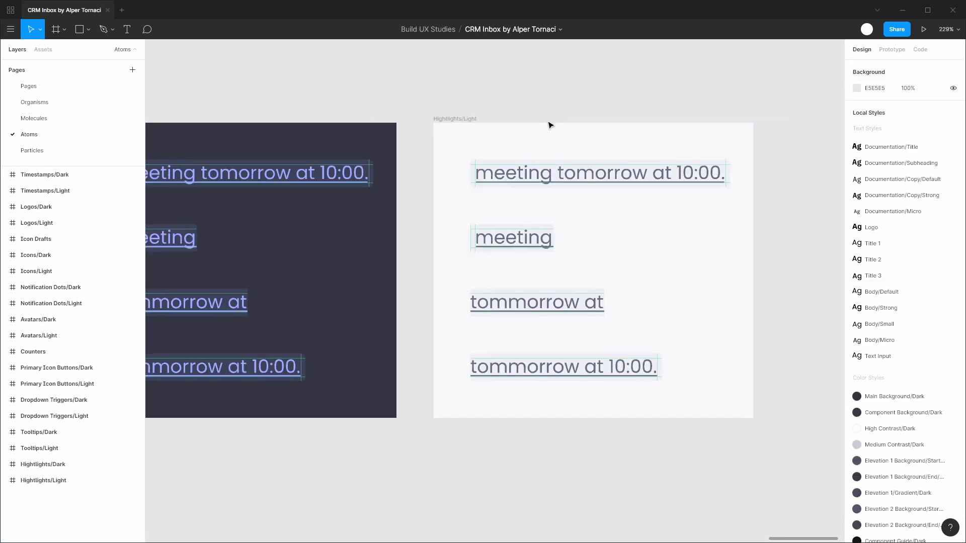
pyautogui.scroll(-3, 549, 125)
pyautogui.hscroll(-2, 580, 82)
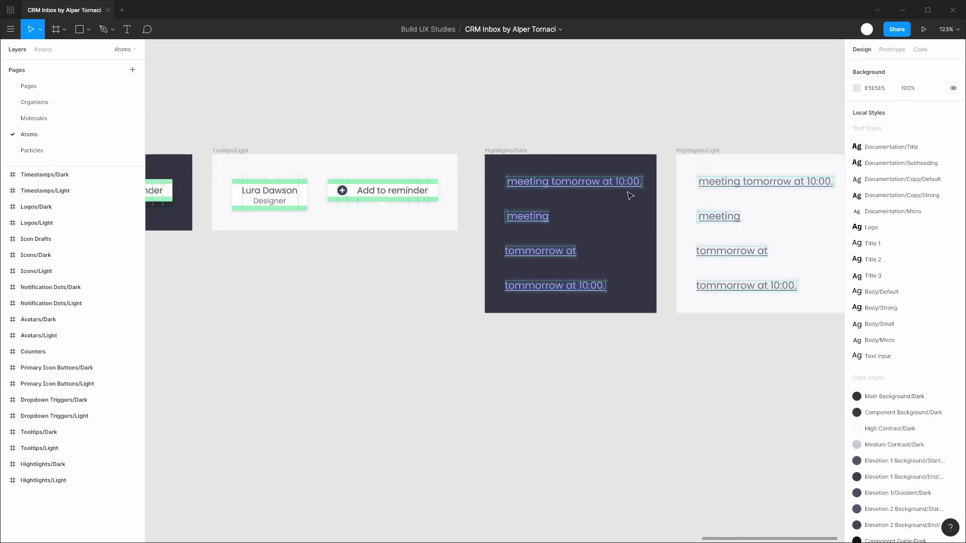
# Step: Open the document's Pages page, clear the selection and view the CRM Inbox/Desktop/Dark design
pyautogui.click(59, 89)
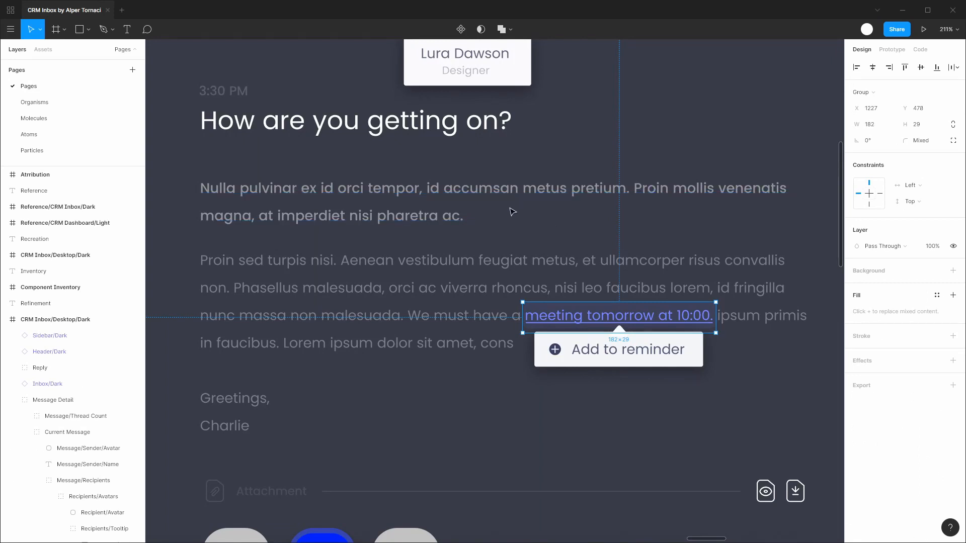
pyautogui.click(529, 211)
pyautogui.scroll(-5, 528, 212)
pyautogui.click(695, 184)
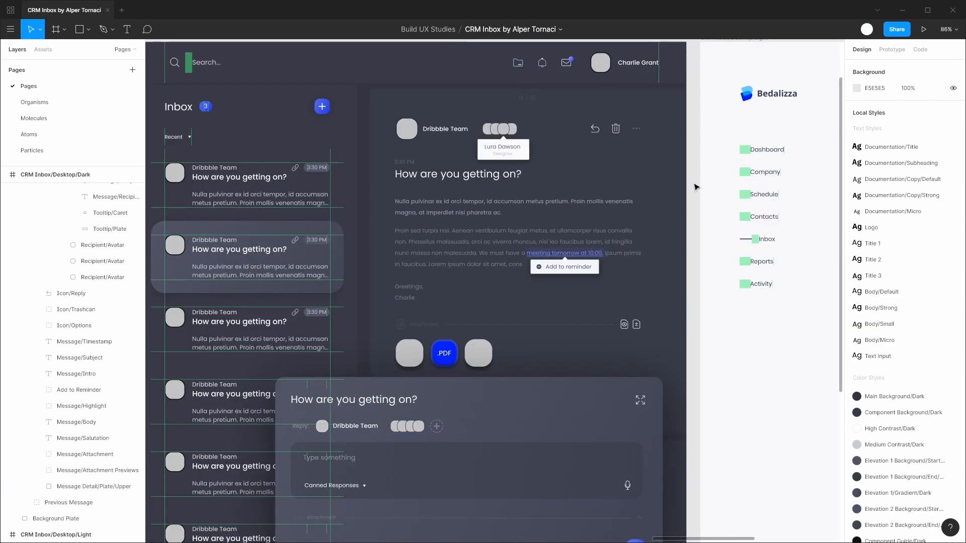